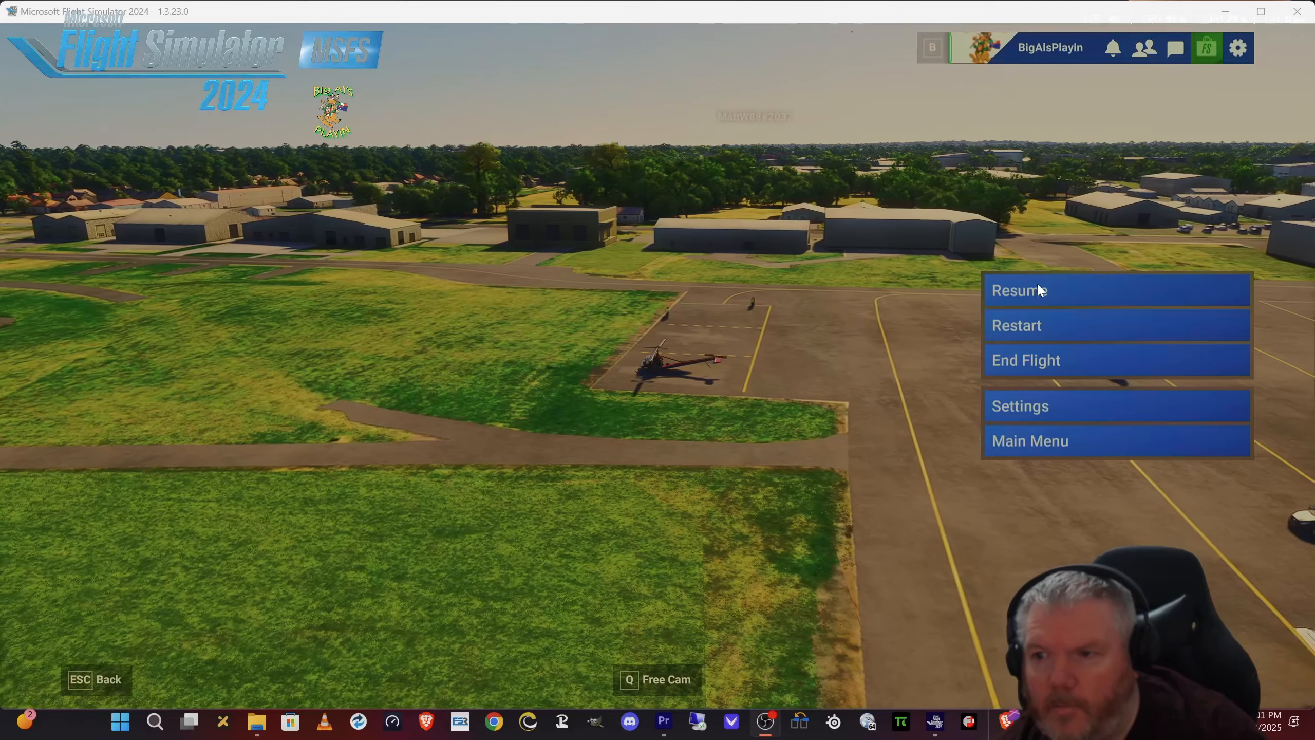
- Resume the paused flight, and switch to the browser showing the satellite map of Moorabbin Airport
click(1025, 291)
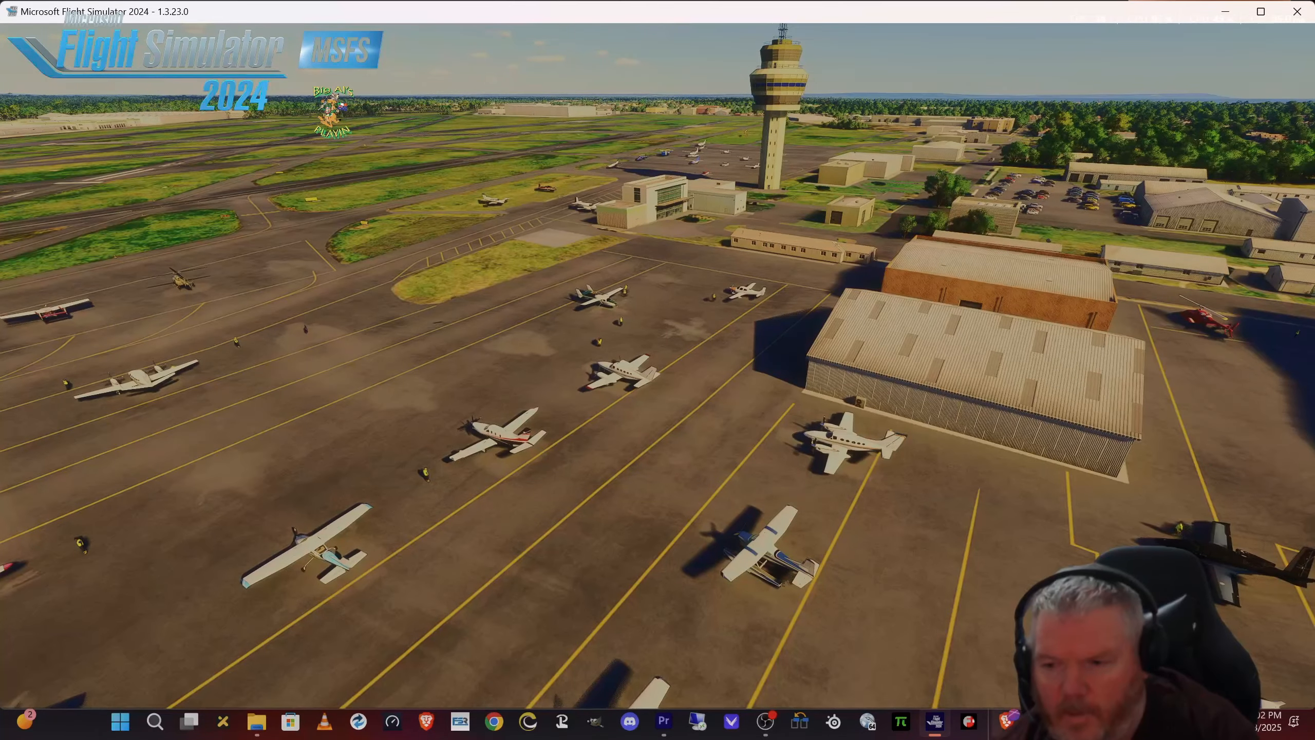
click(1012, 721)
click(1232, 648)
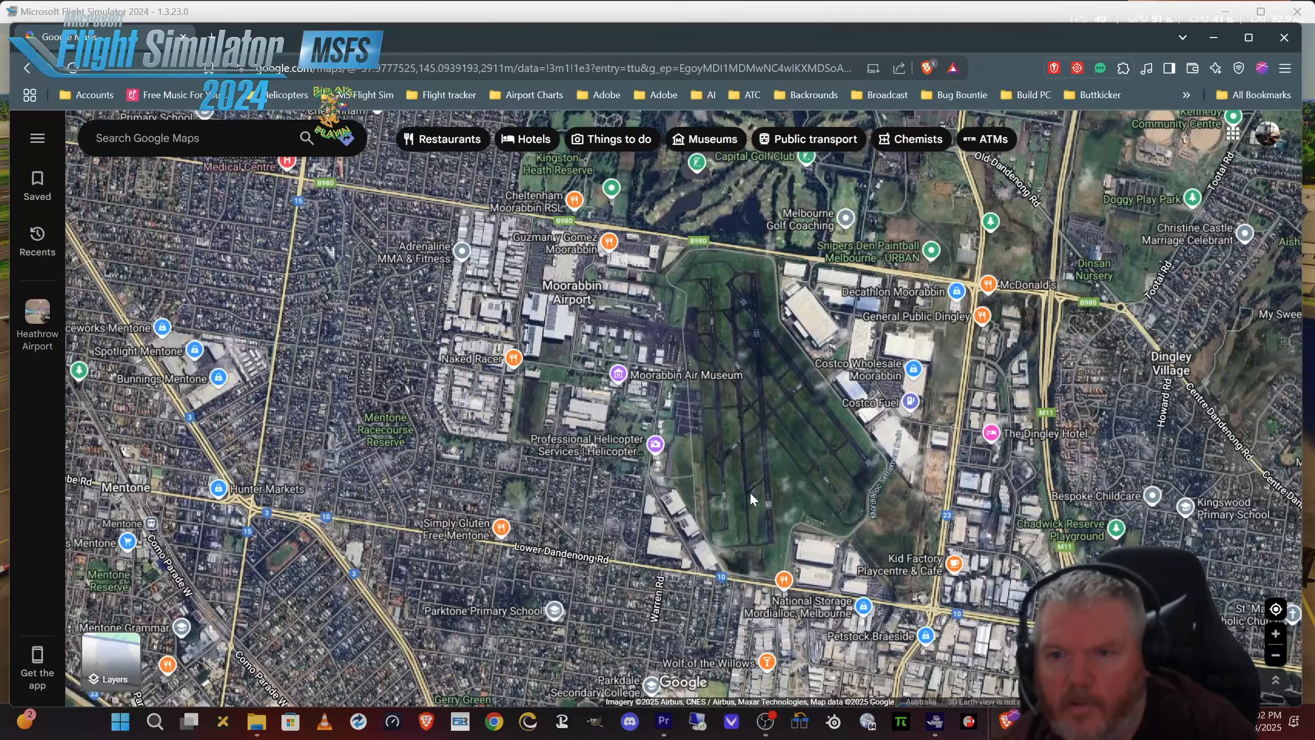
- Examine the runway and taxiway layout of Moorabbin Airport on the satellite map, from the southern to the northern end
scroll(777, 317, up, 2)
scroll(712, 397, down, 1)
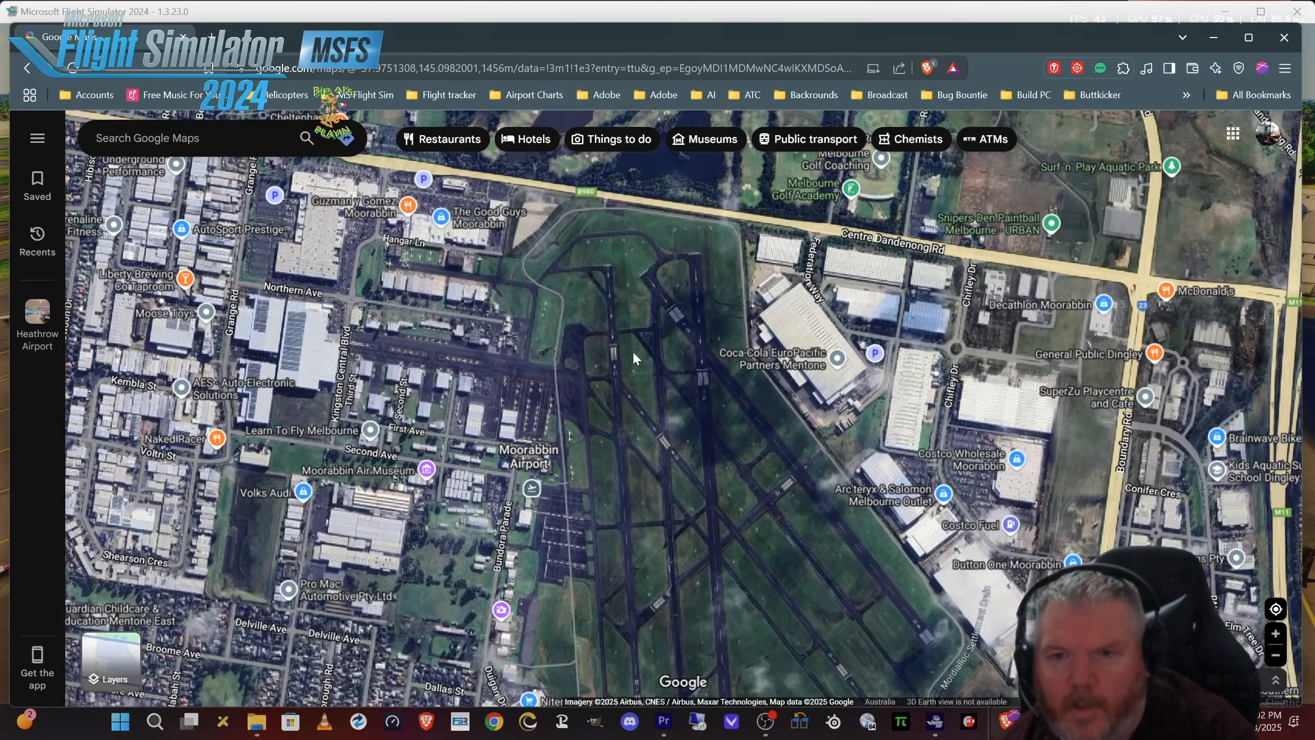
drag(653, 329, 729, 341)
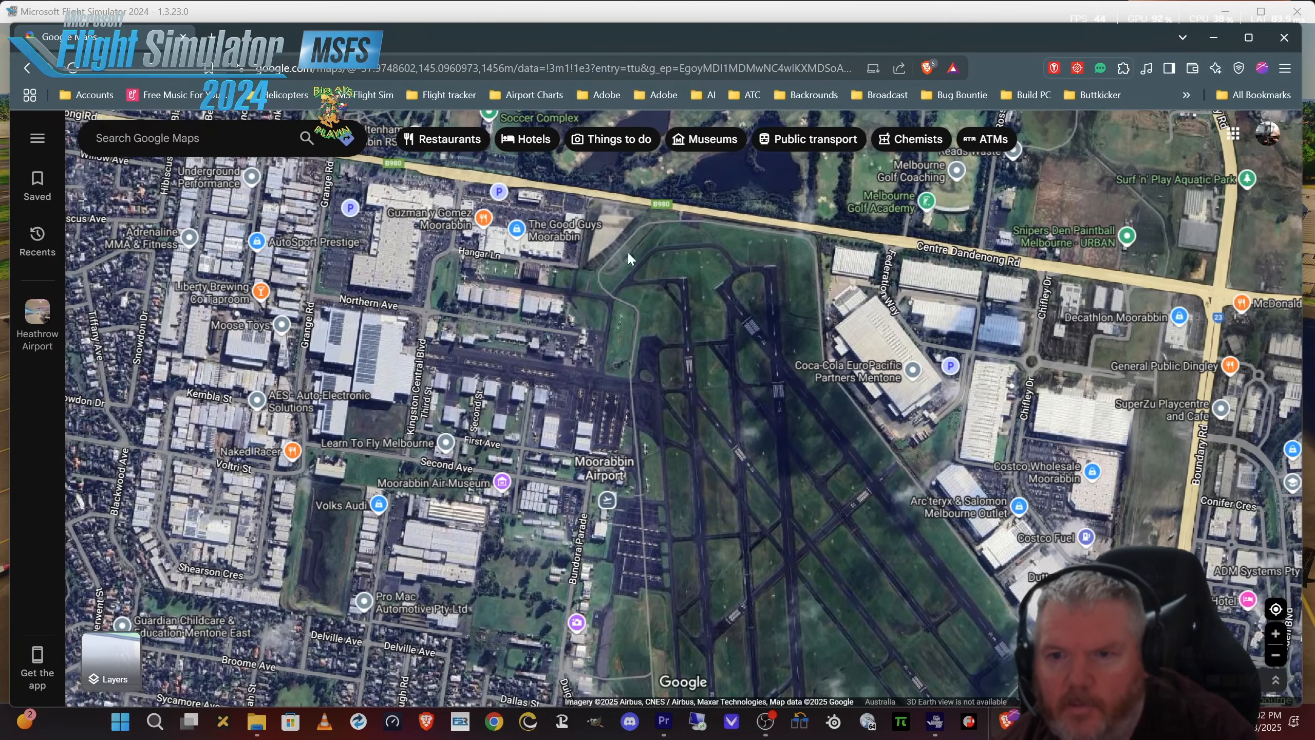
drag(681, 417, 725, 228)
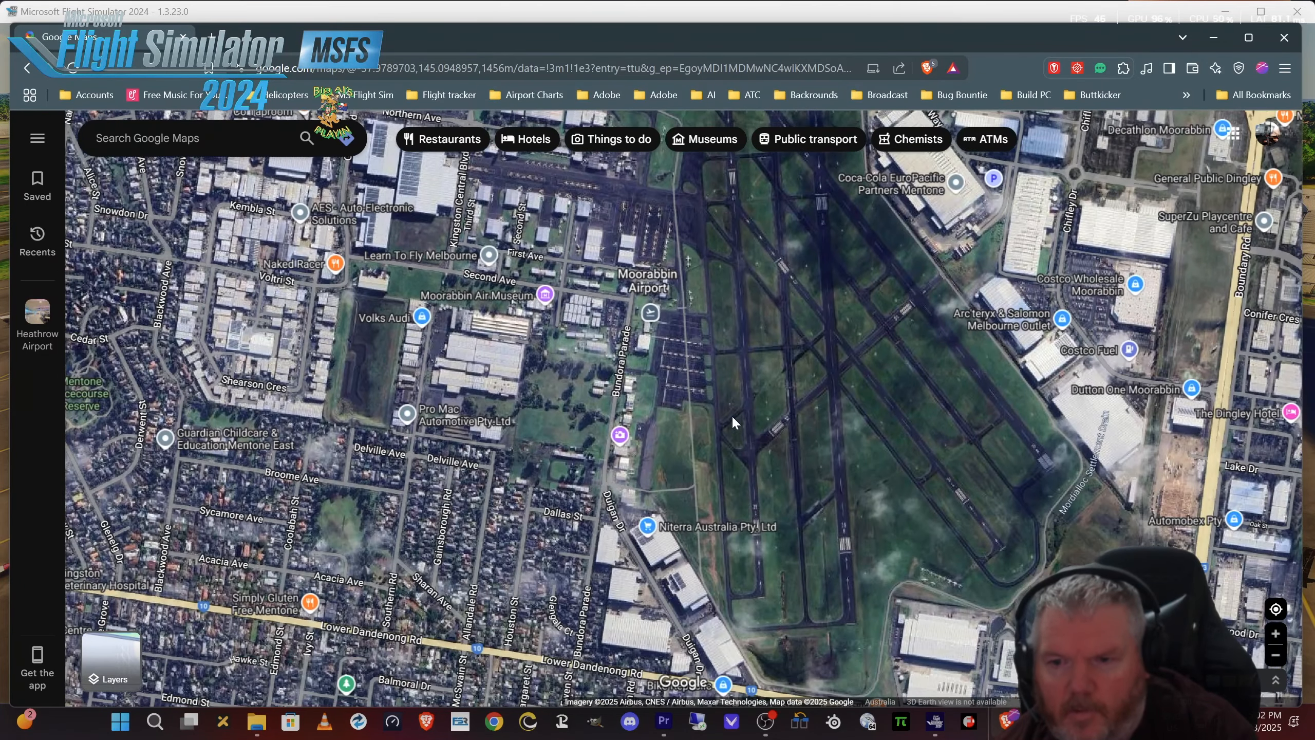
scroll(758, 514, up, 1)
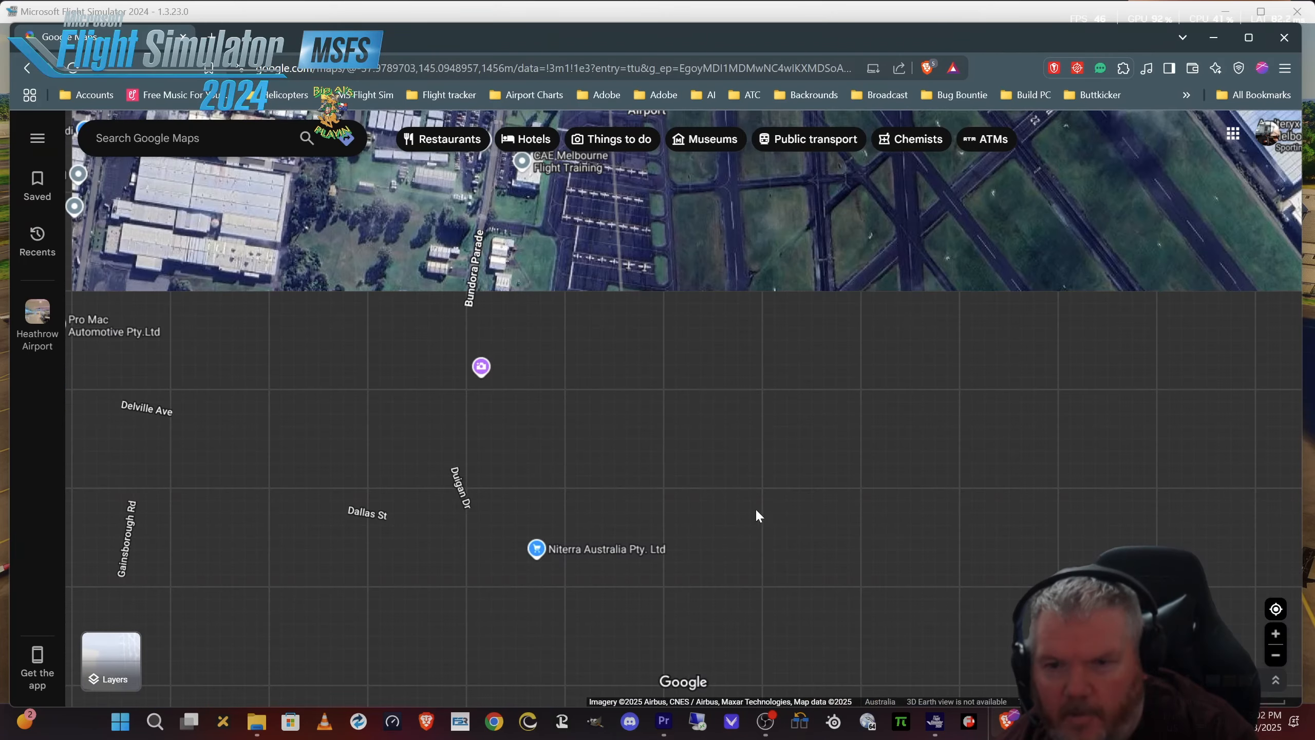
drag(766, 358, 811, 440)
drag(945, 362, 683, 558)
drag(837, 332, 918, 545)
drag(854, 373, 930, 497)
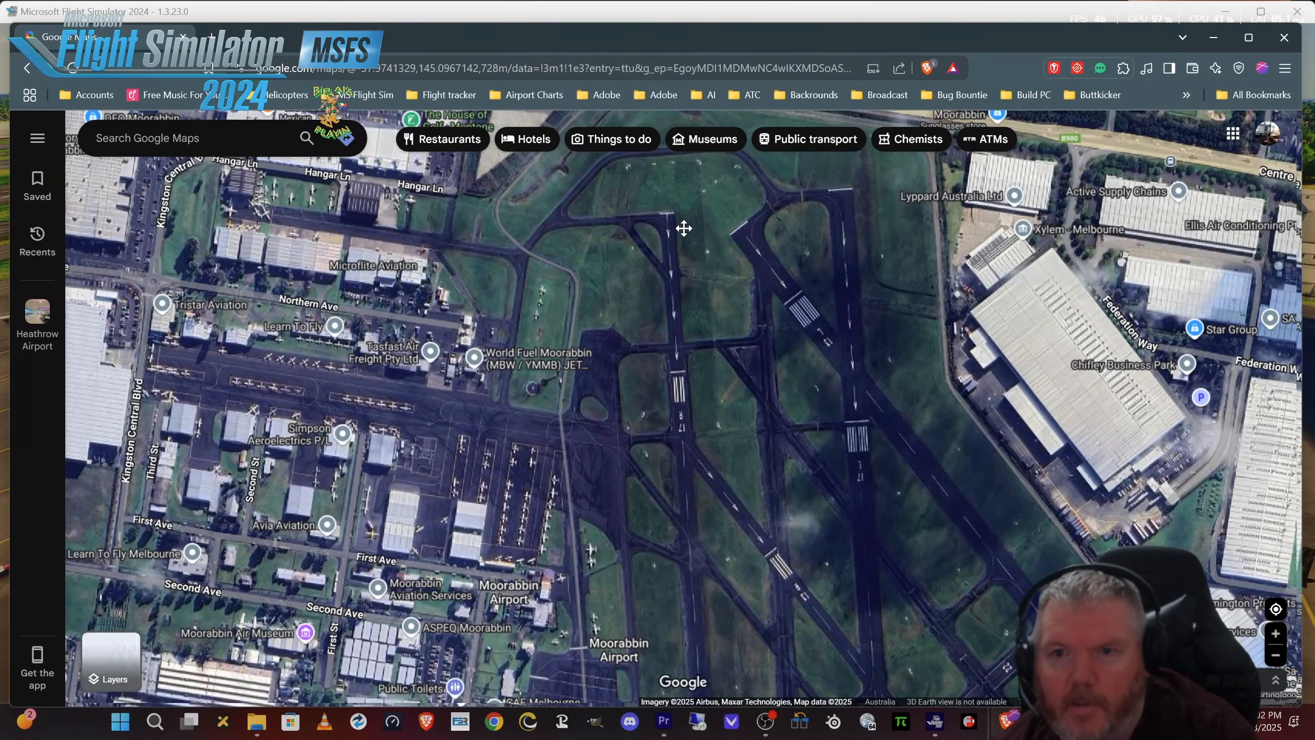
drag(683, 228, 755, 311)
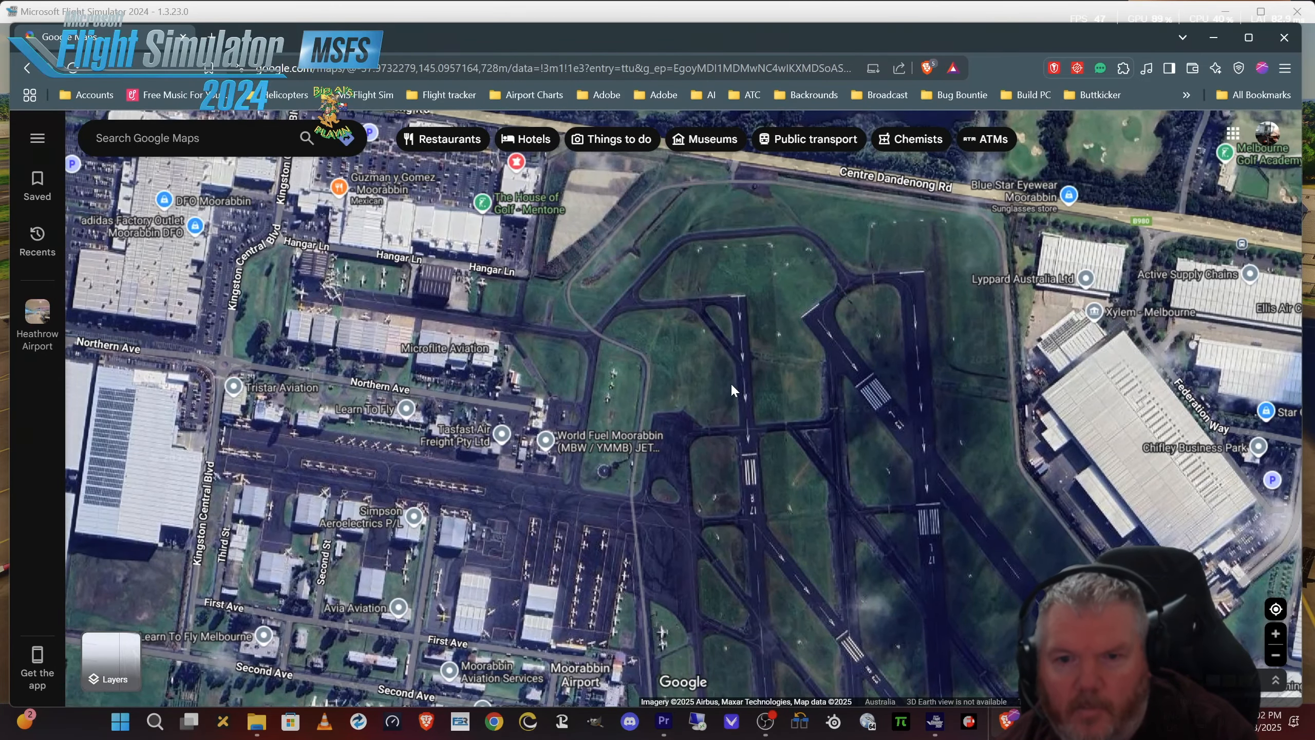
drag(732, 385, 629, 380)
- Inspect the hangars, aprons and aviation businesses along Northern Ave and Hangar Ln up close on the satellite map
scroll(604, 300, down, 3)
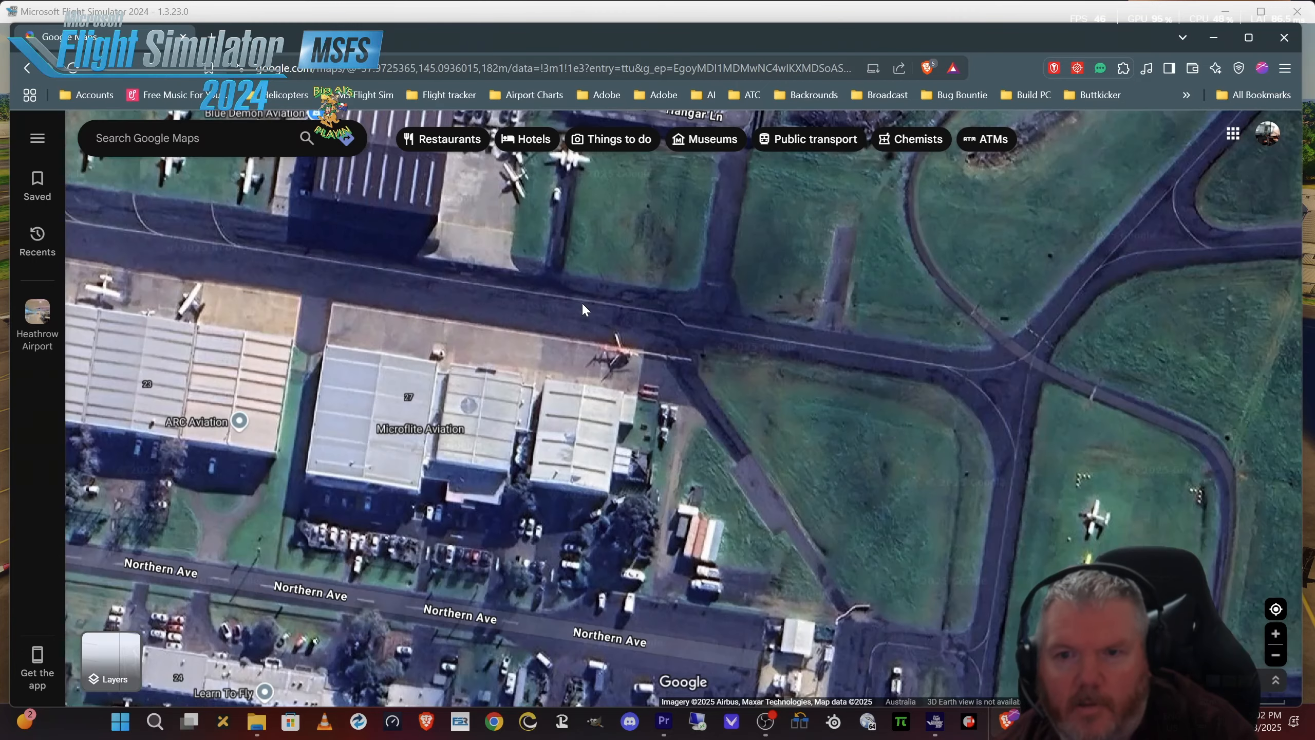
drag(583, 303, 734, 428)
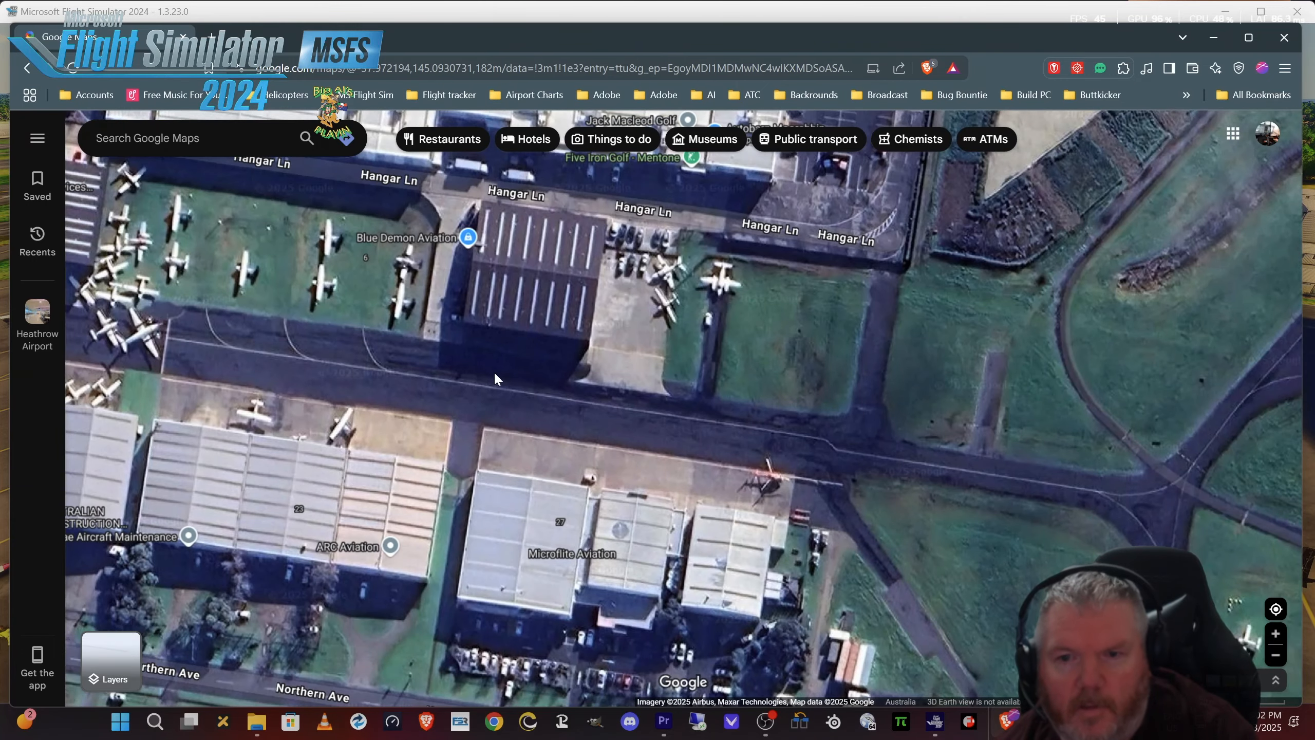
drag(494, 379, 838, 340)
drag(540, 557, 583, 387)
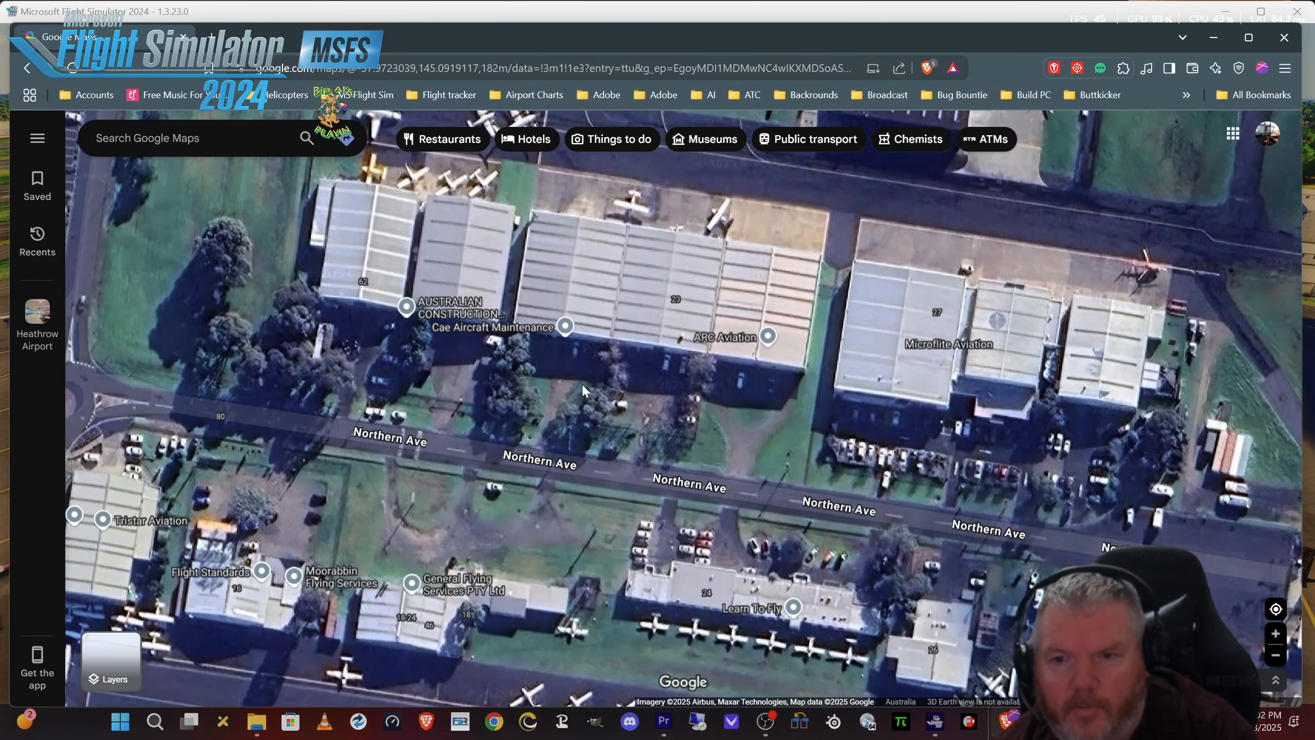
drag(658, 421, 629, 603)
drag(663, 335, 777, 207)
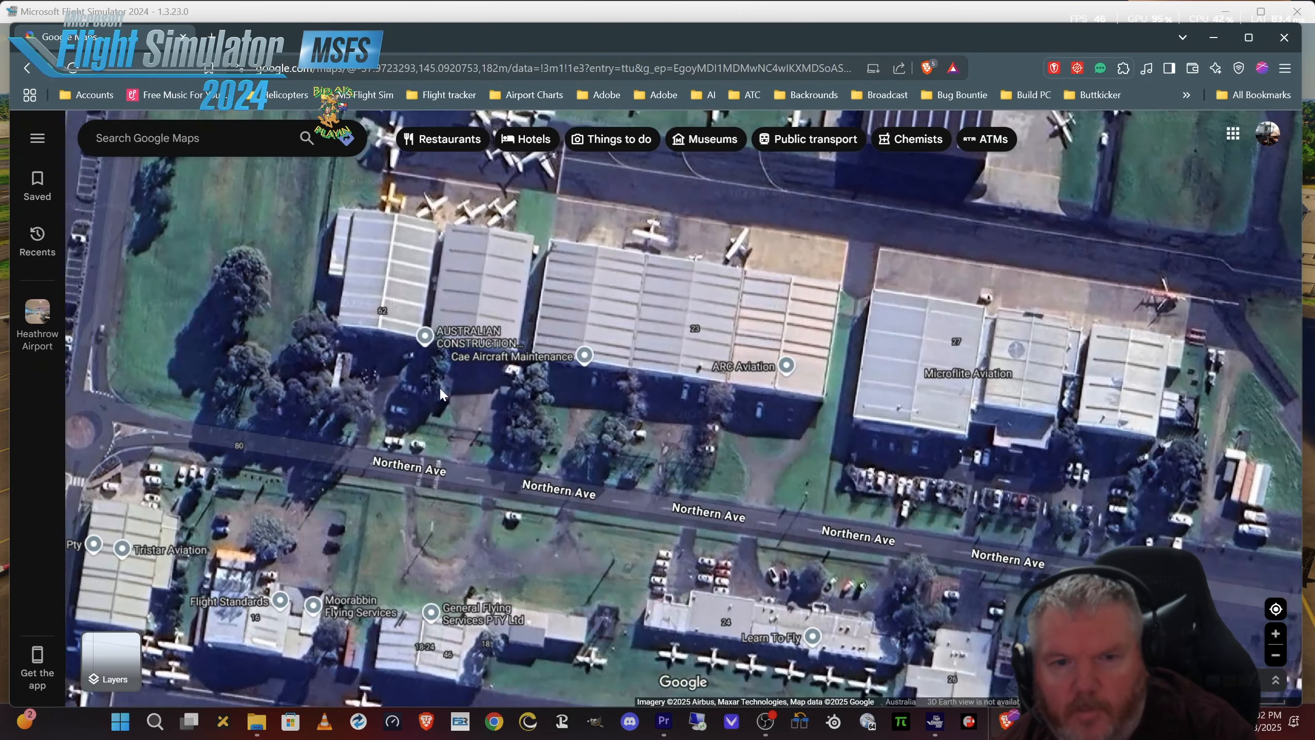
drag(444, 456, 661, 345)
- Examine the area around Moorabbin Airport on the satellite map, including the golf course north of Centre Dandenong Rd
scroll(706, 467, down, 4)
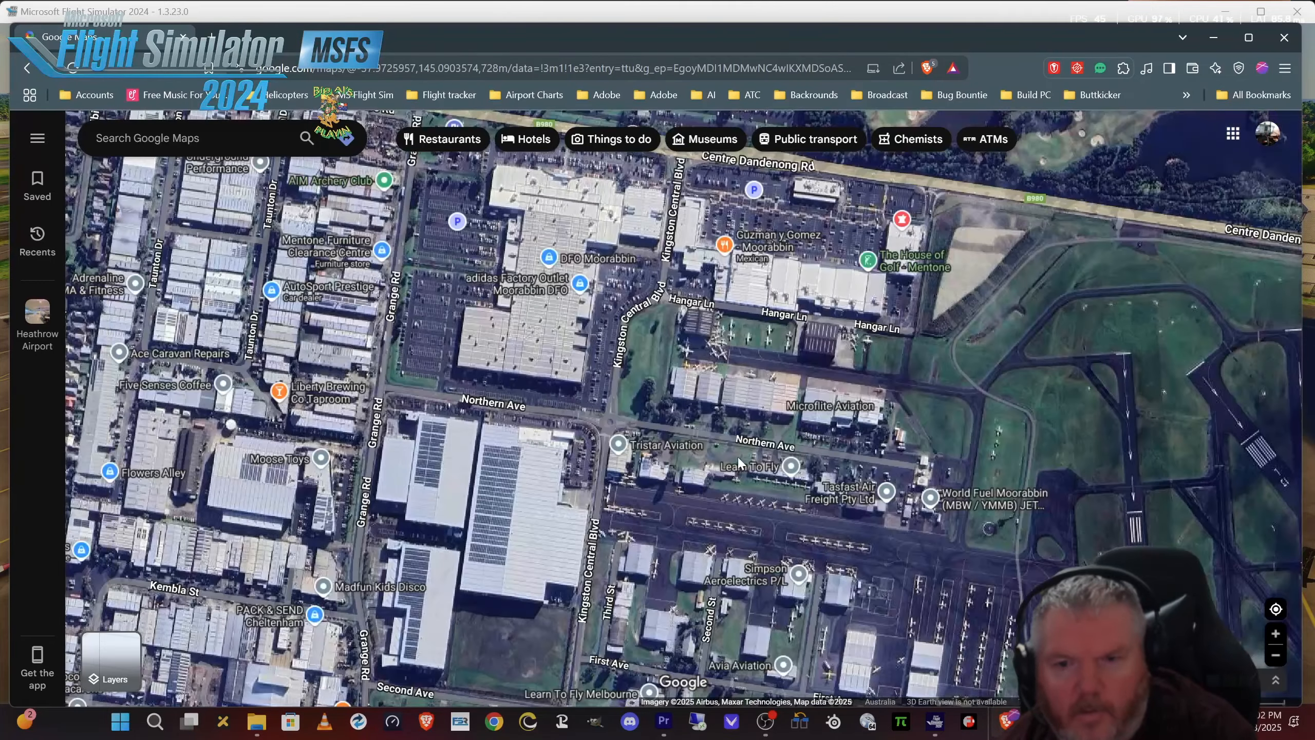
scroll(856, 456, down, 2)
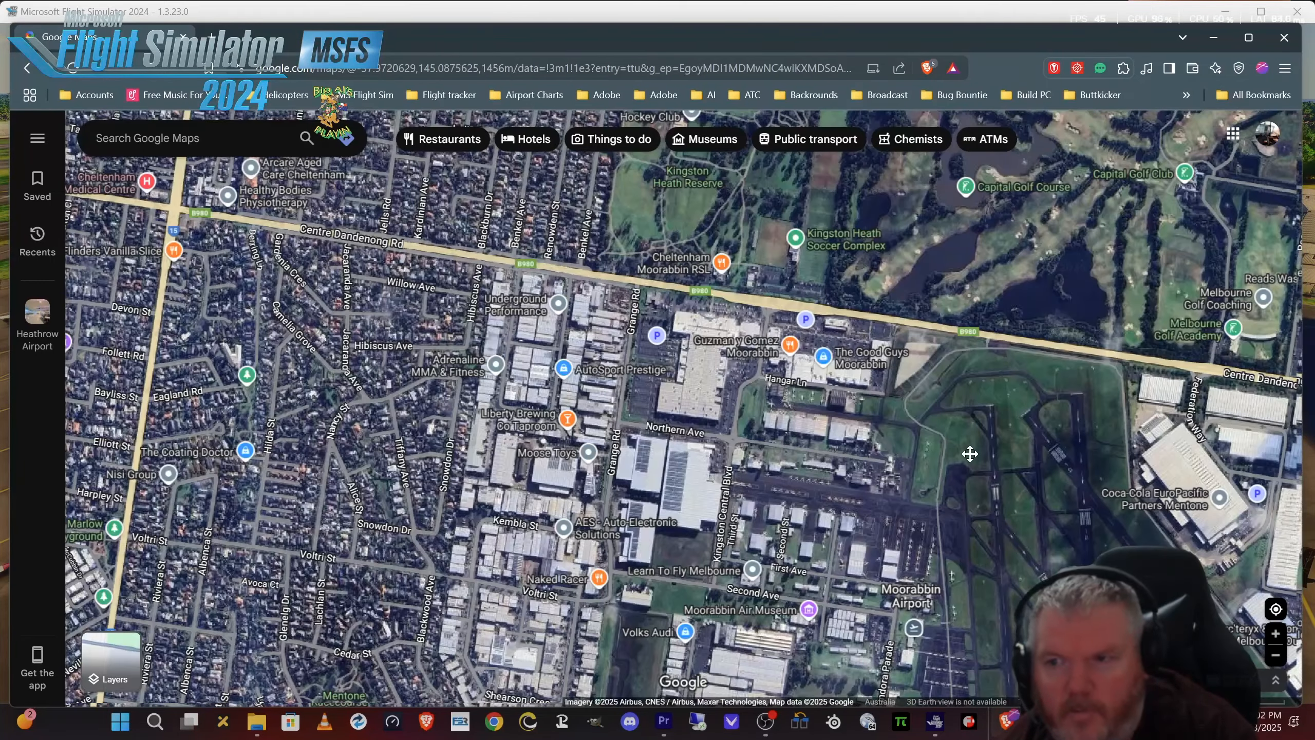
drag(970, 453, 802, 328)
drag(793, 492, 757, 624)
drag(780, 302, 755, 455)
scroll(759, 311, up, 1)
scroll(768, 324, down, 1)
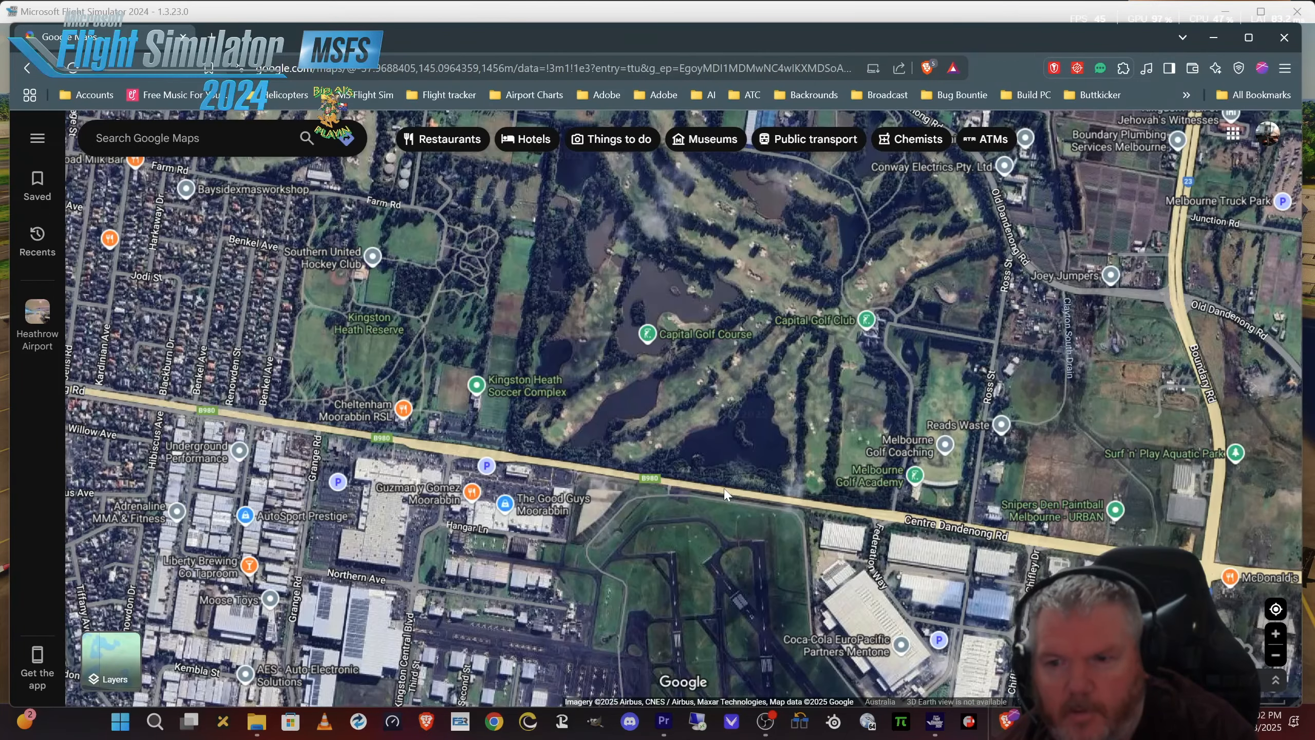
scroll(674, 526, down, 1)
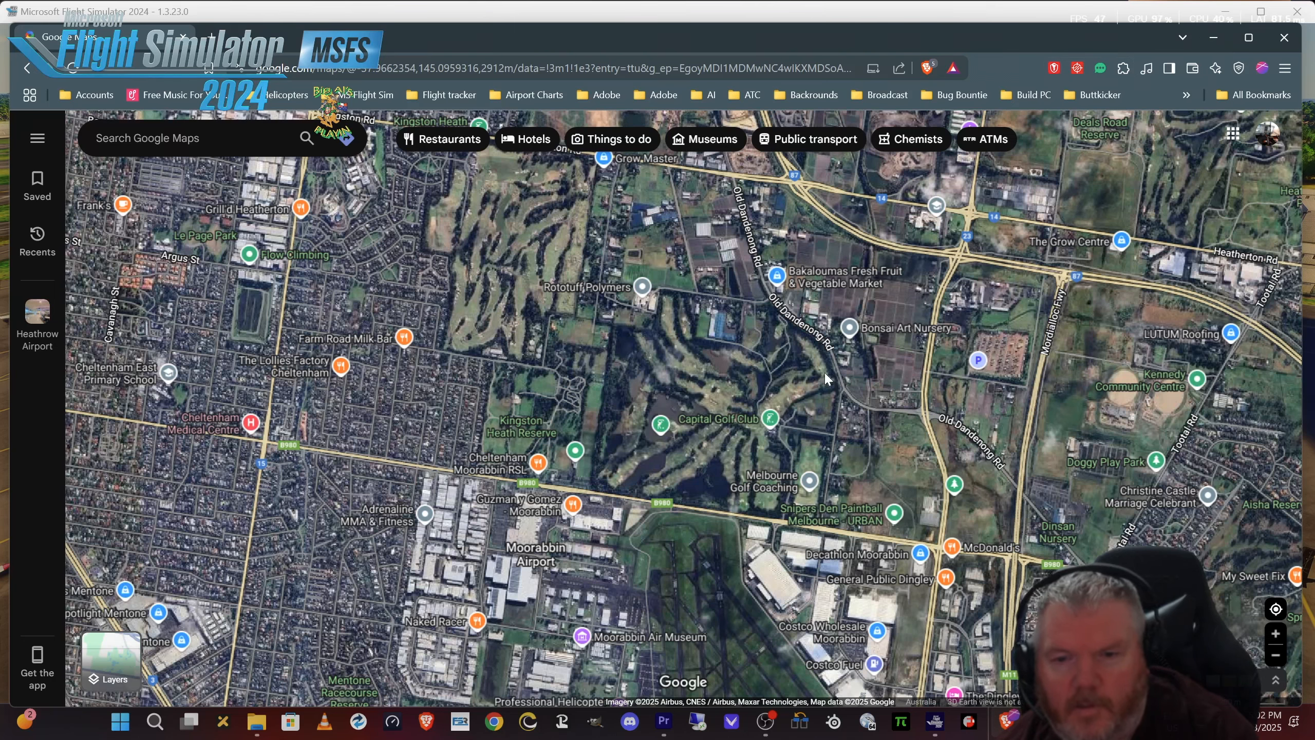
- Return to Microsoft Flight Simulator 2024 and fly the free camera over the simulated airport's aprons, grass areas and runways
click(1214, 42)
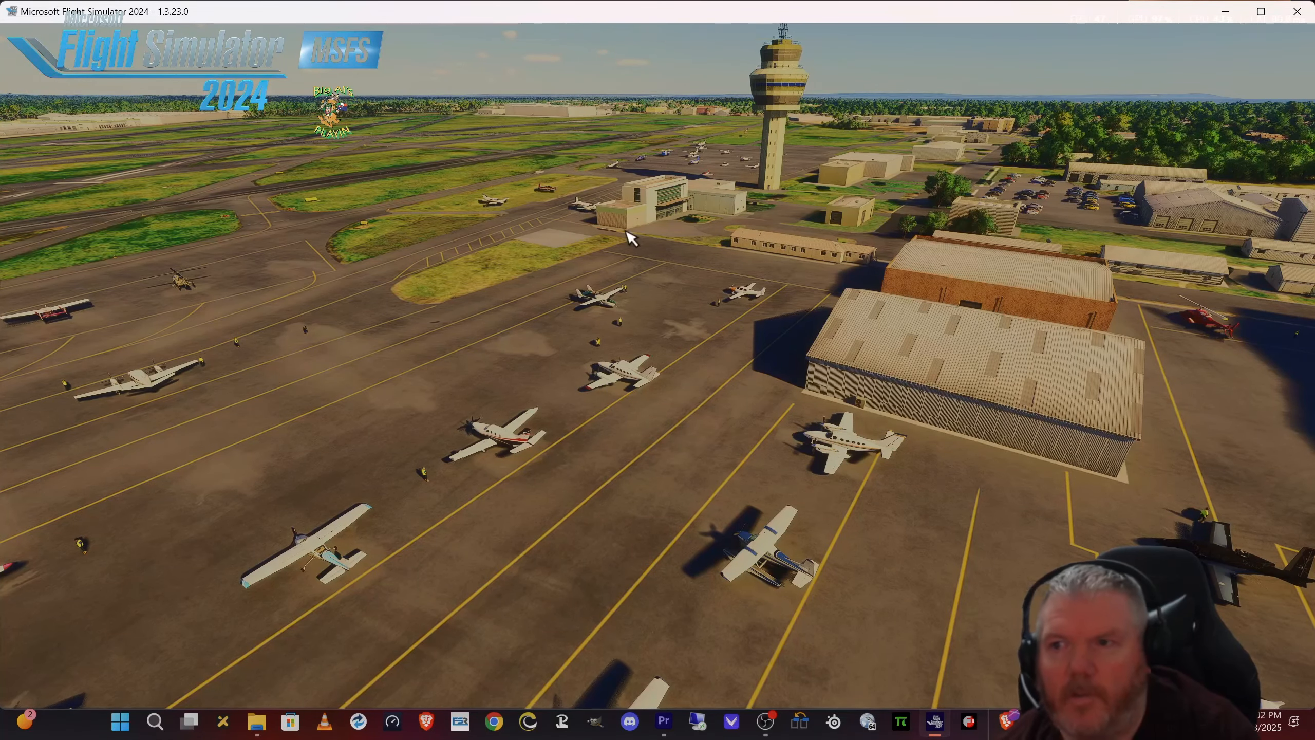
key(d)
key(w)
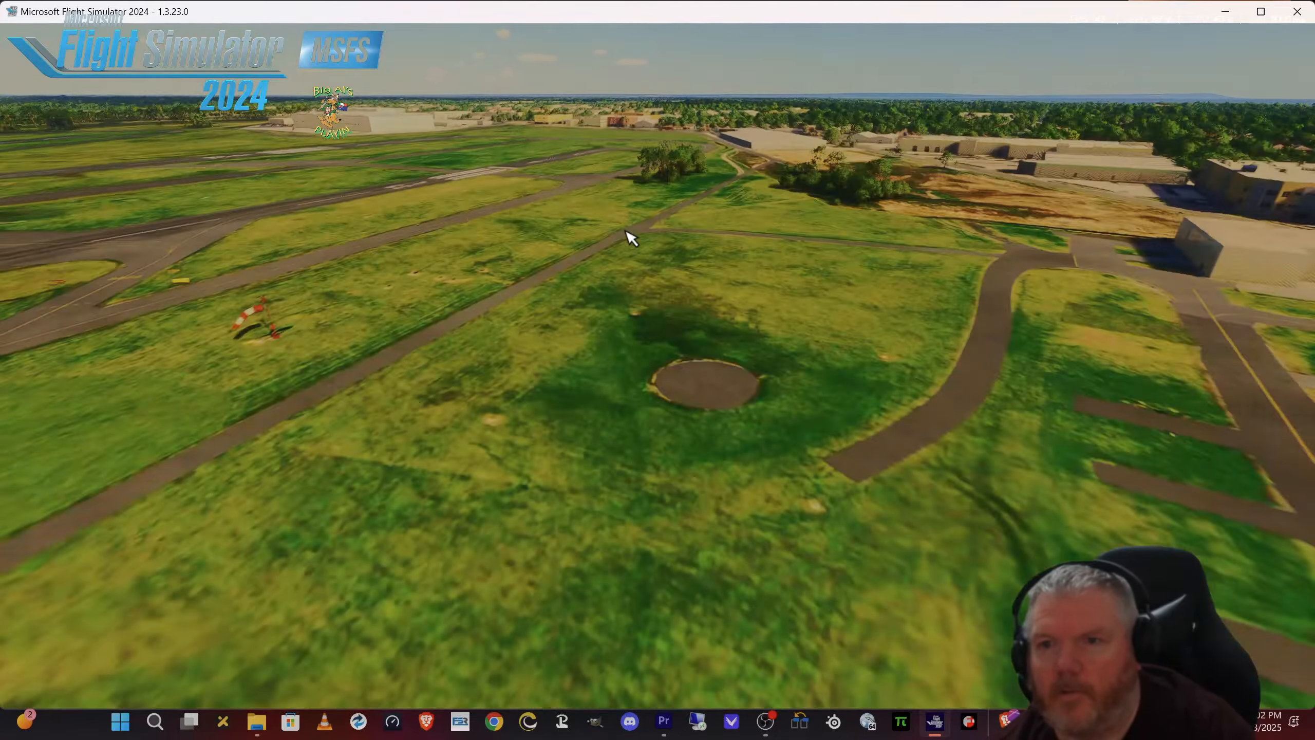
key(r)
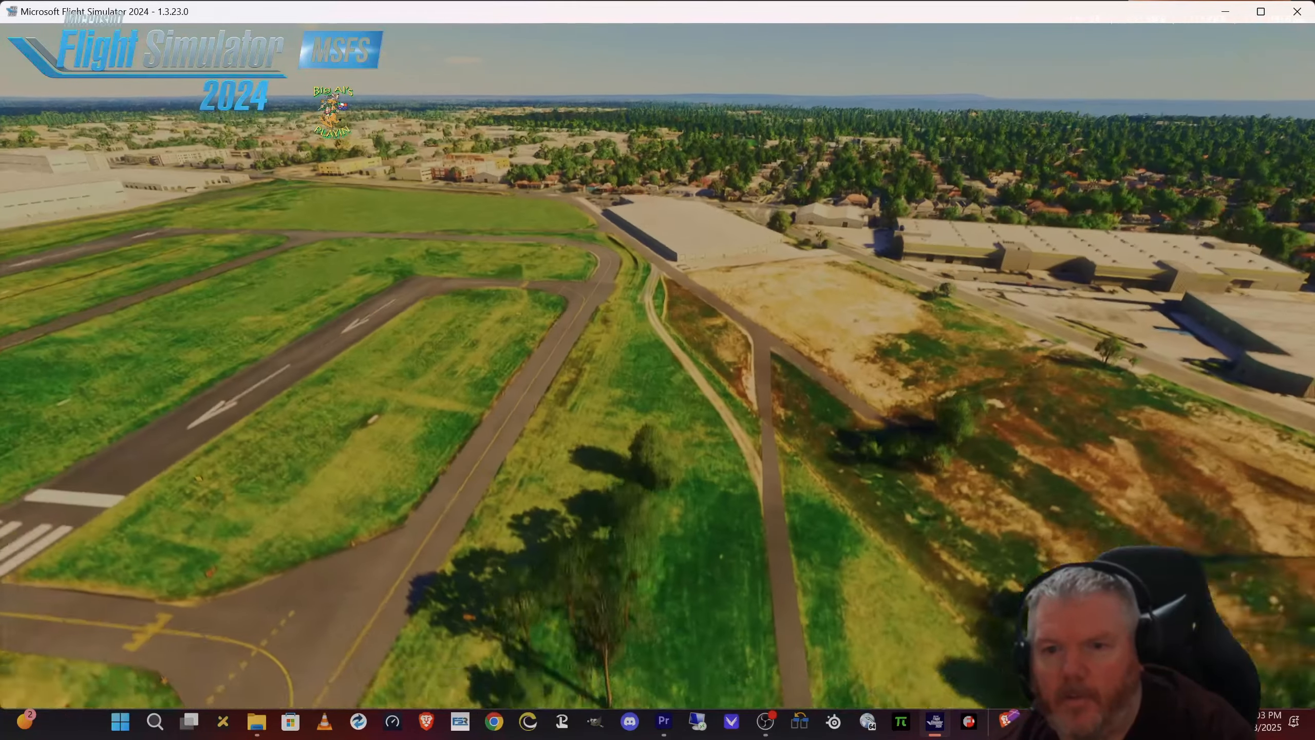
key(f)
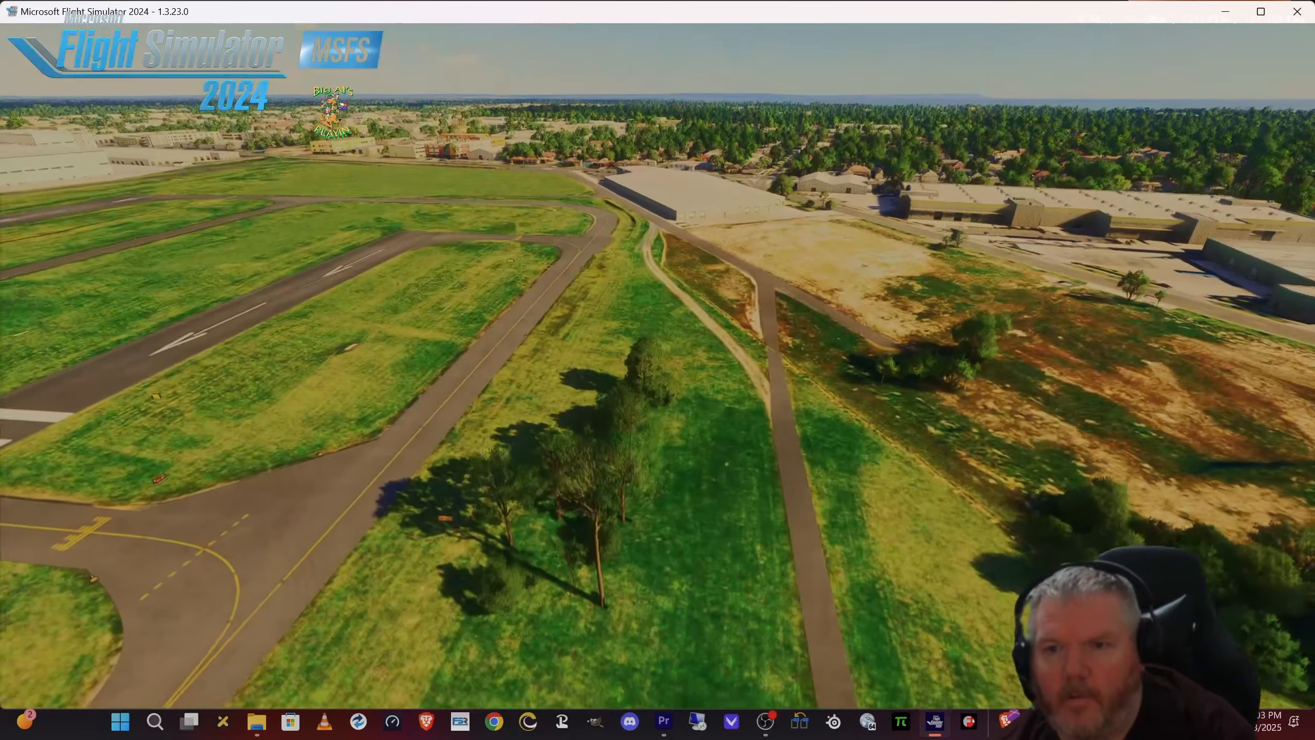
key(r)
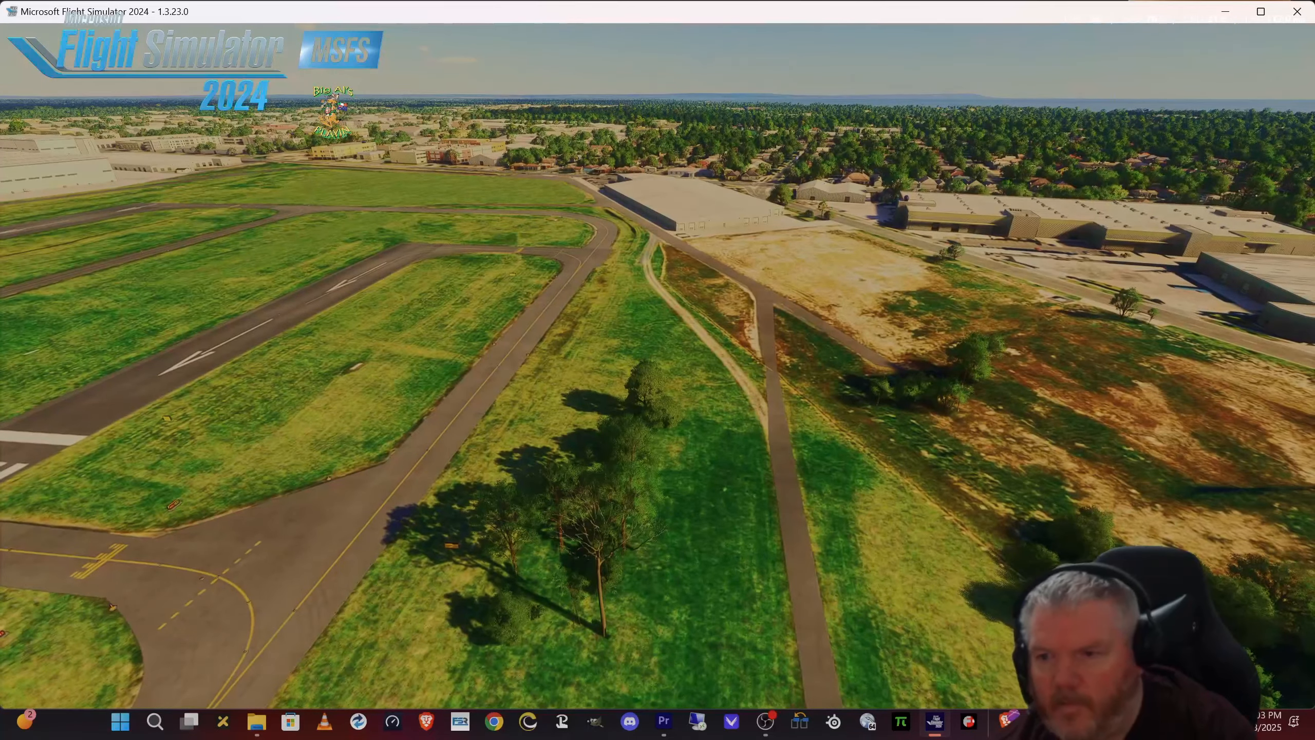
key(KP_4)
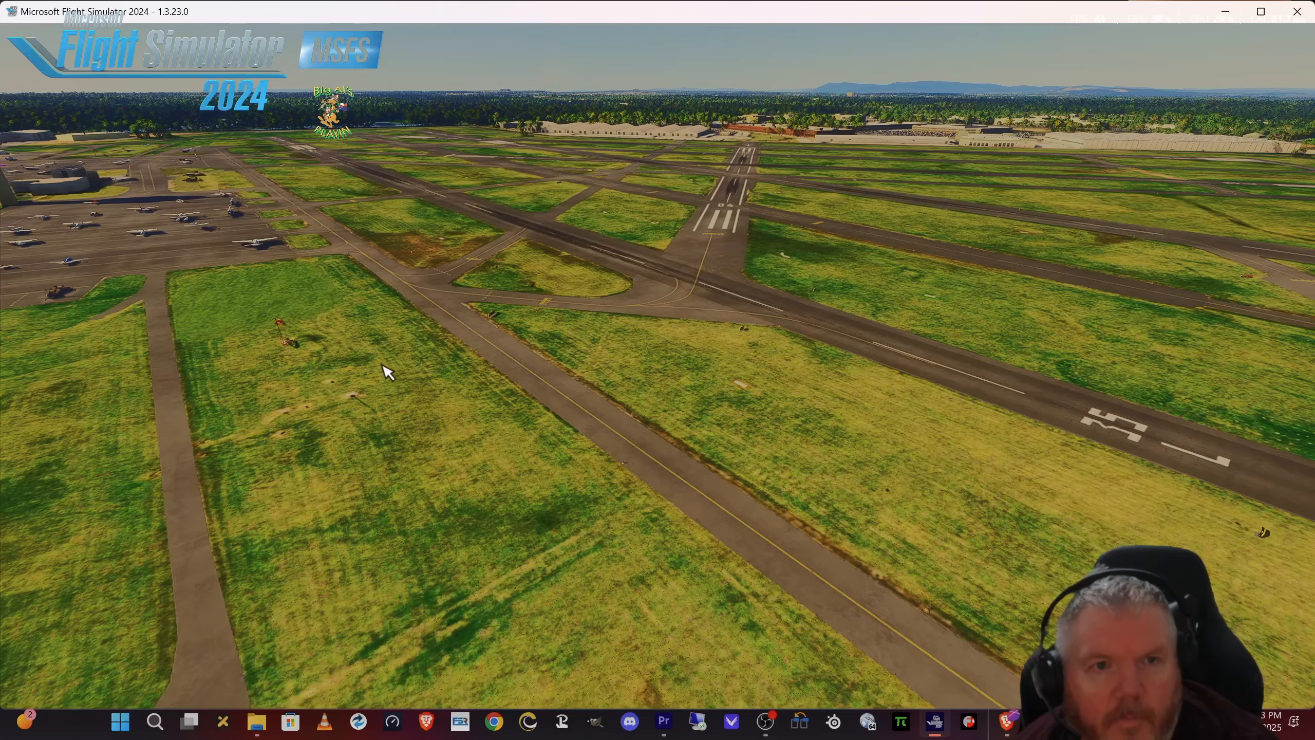
- Enable Developer Mode in the simulator's advanced options and return to the pause screen
key(Escape)
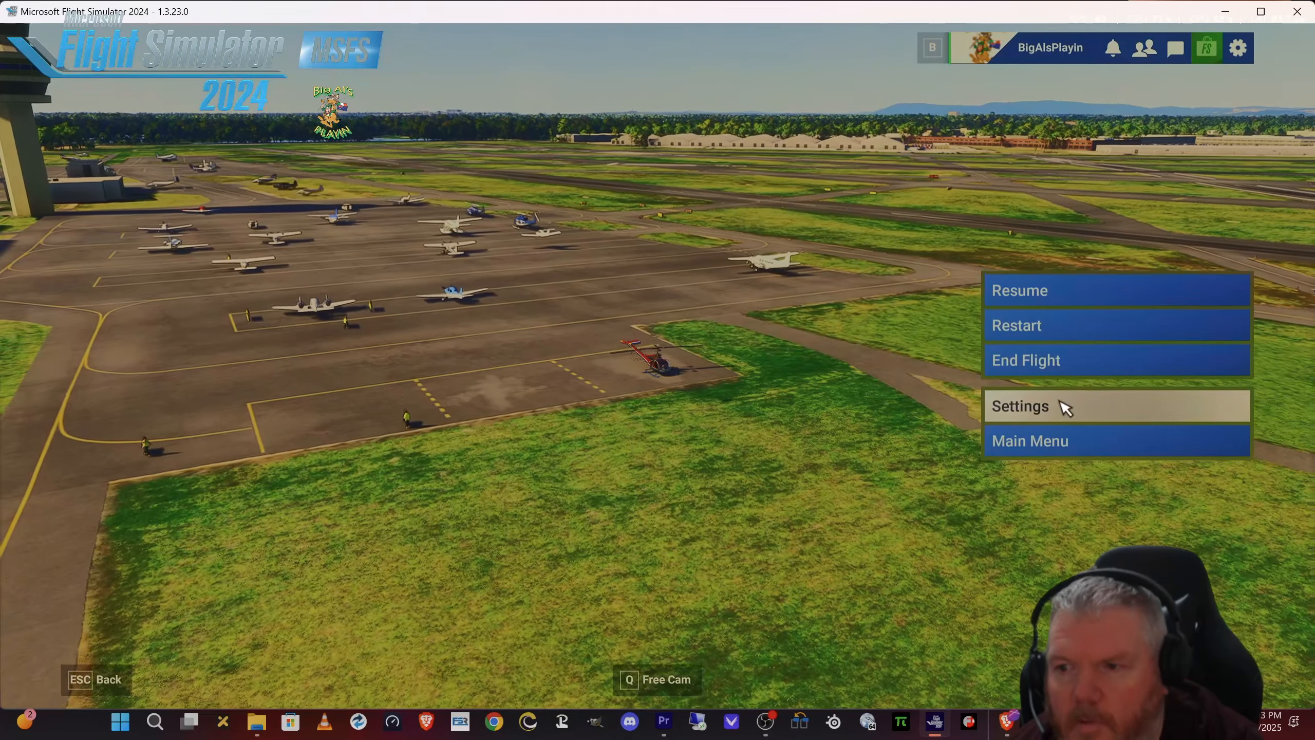
click(1066, 408)
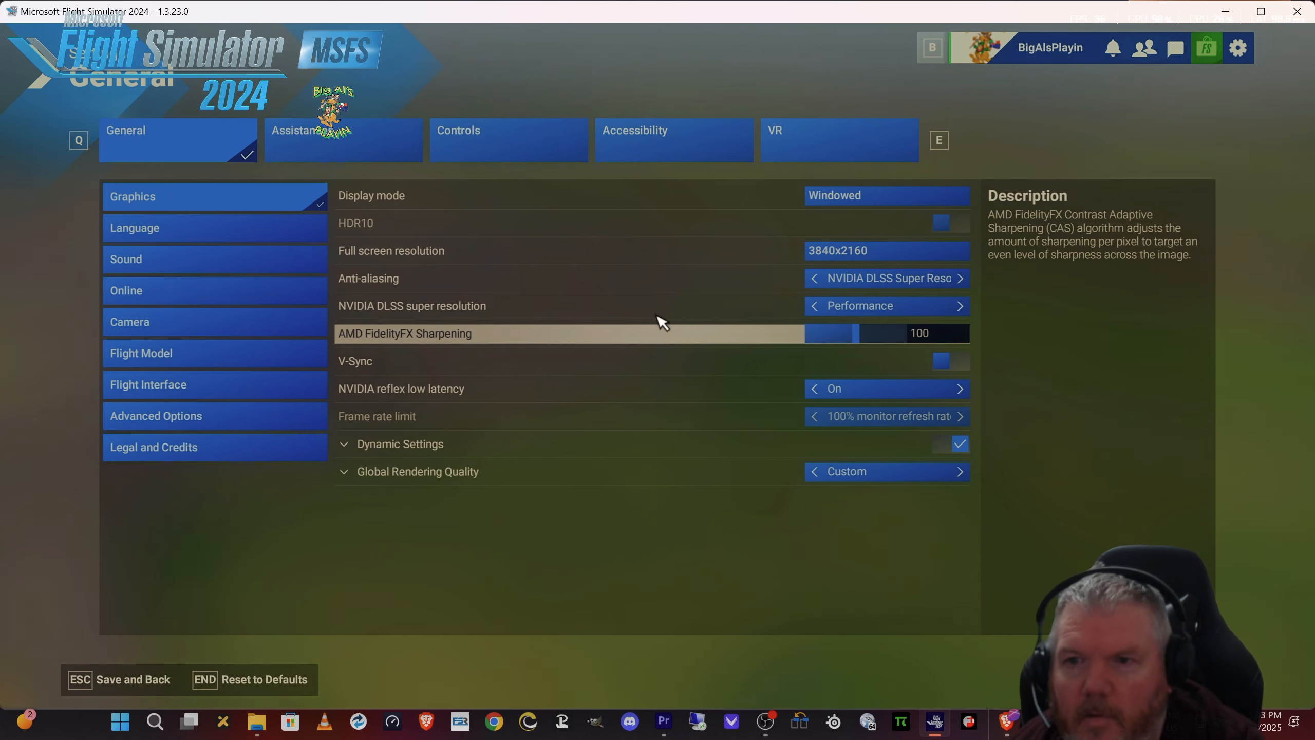
click(162, 427)
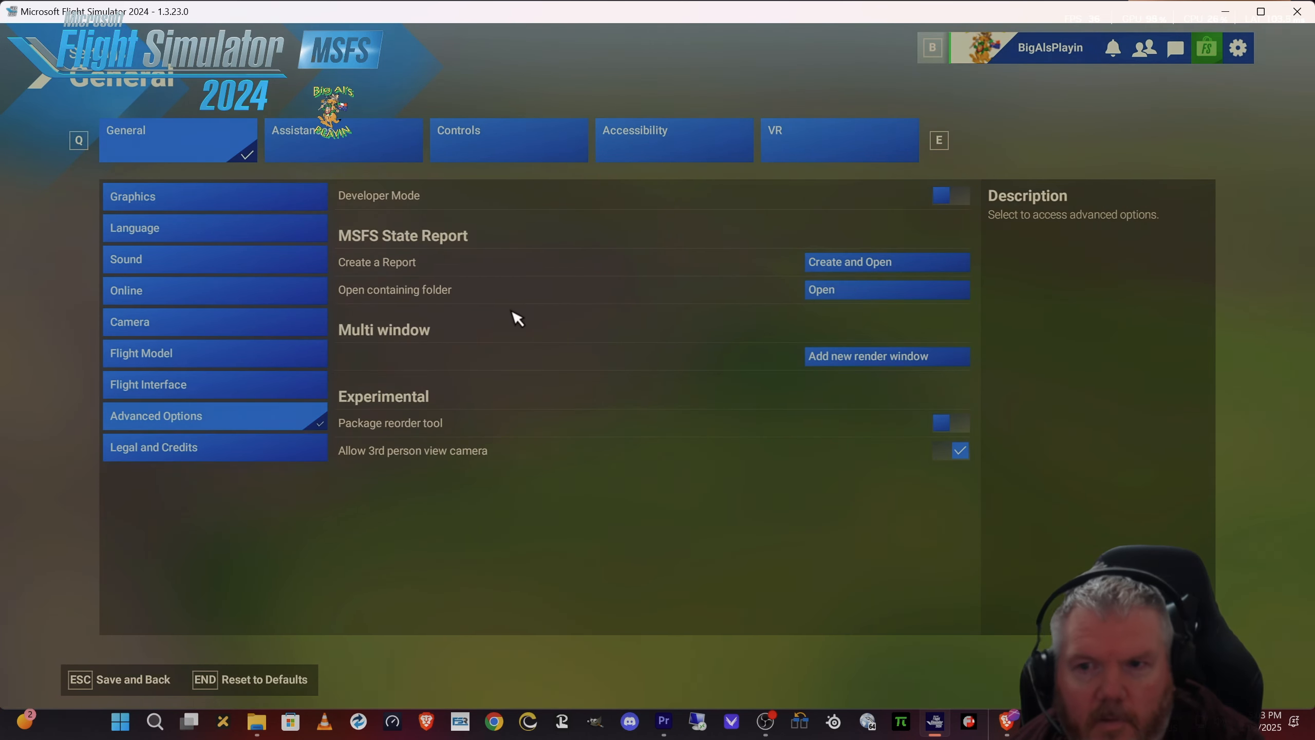
click(956, 203)
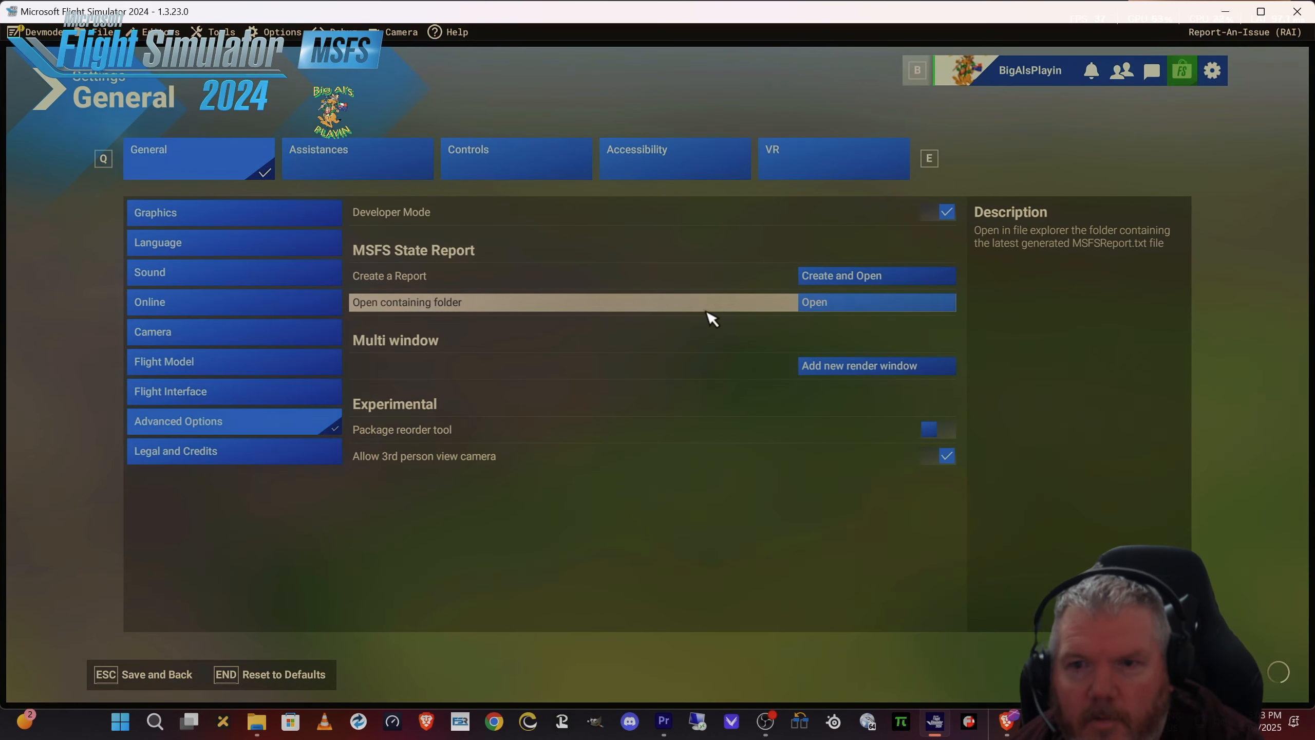
key(Escape)
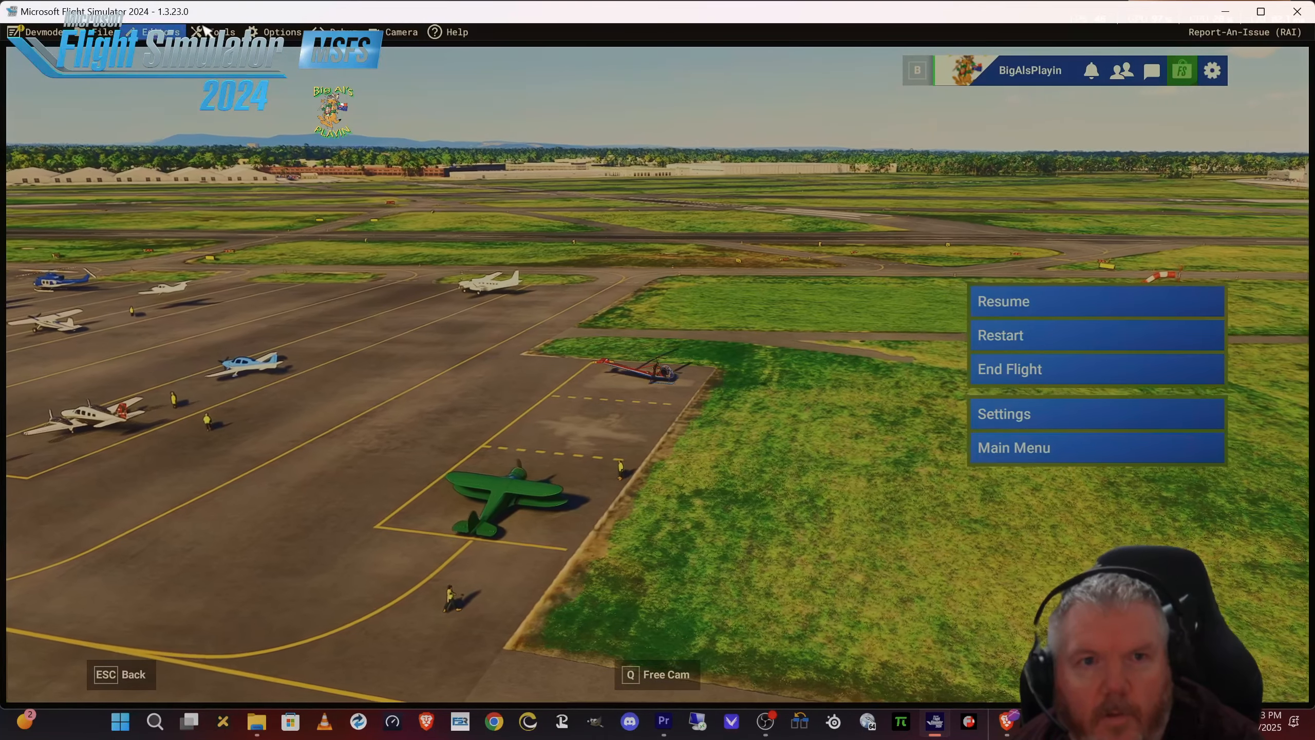
click(282, 33)
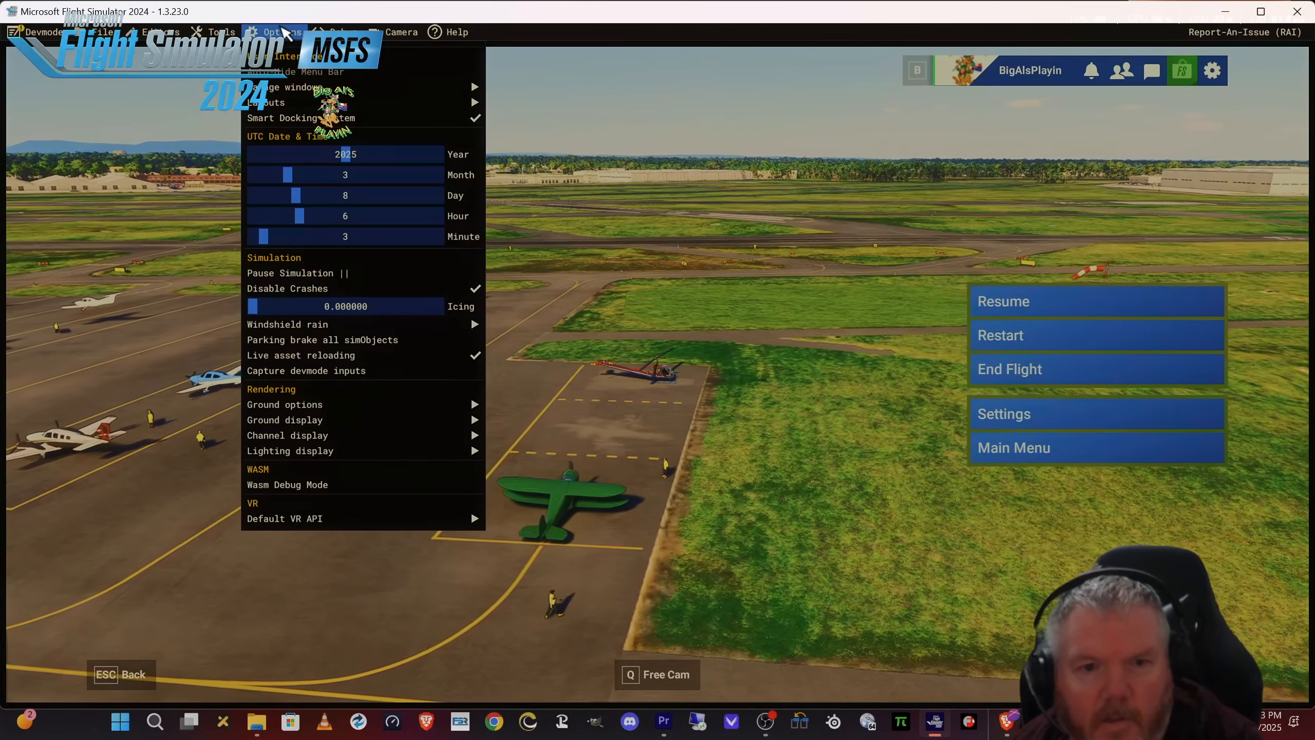
mouse_move(300, 84)
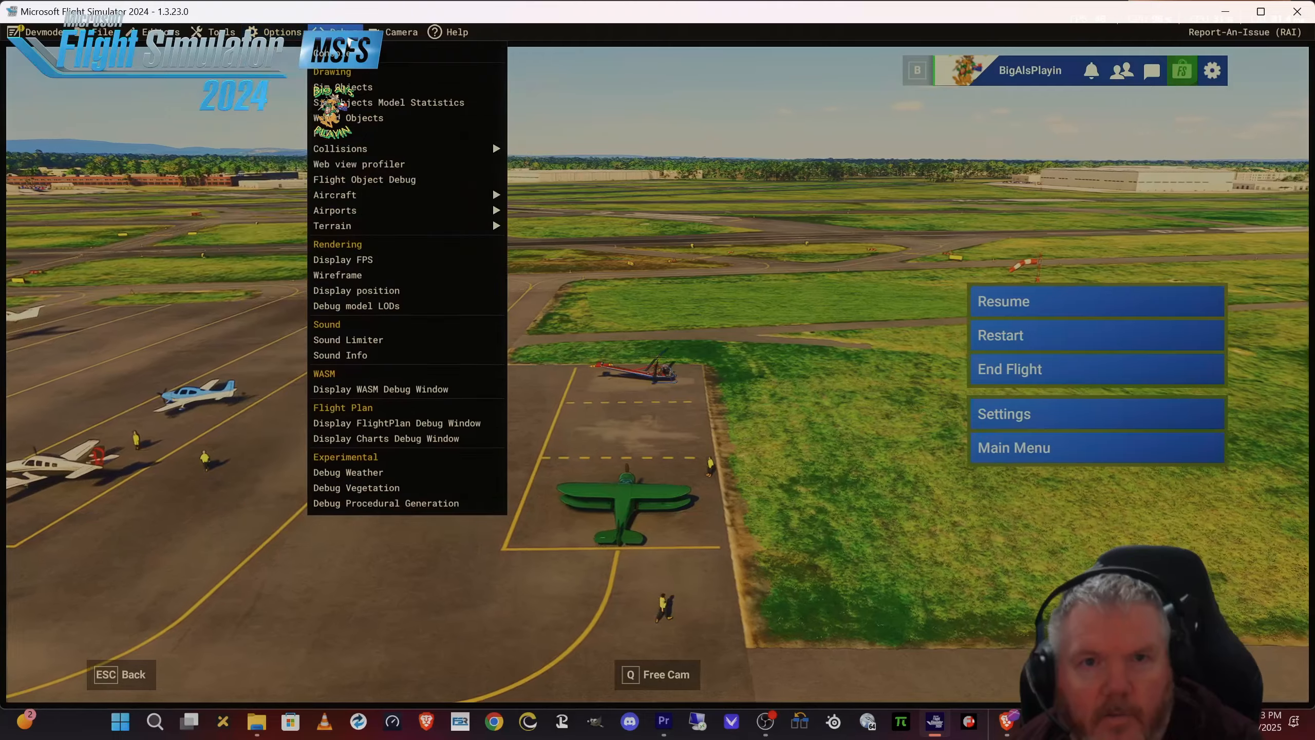
mouse_move(162, 33)
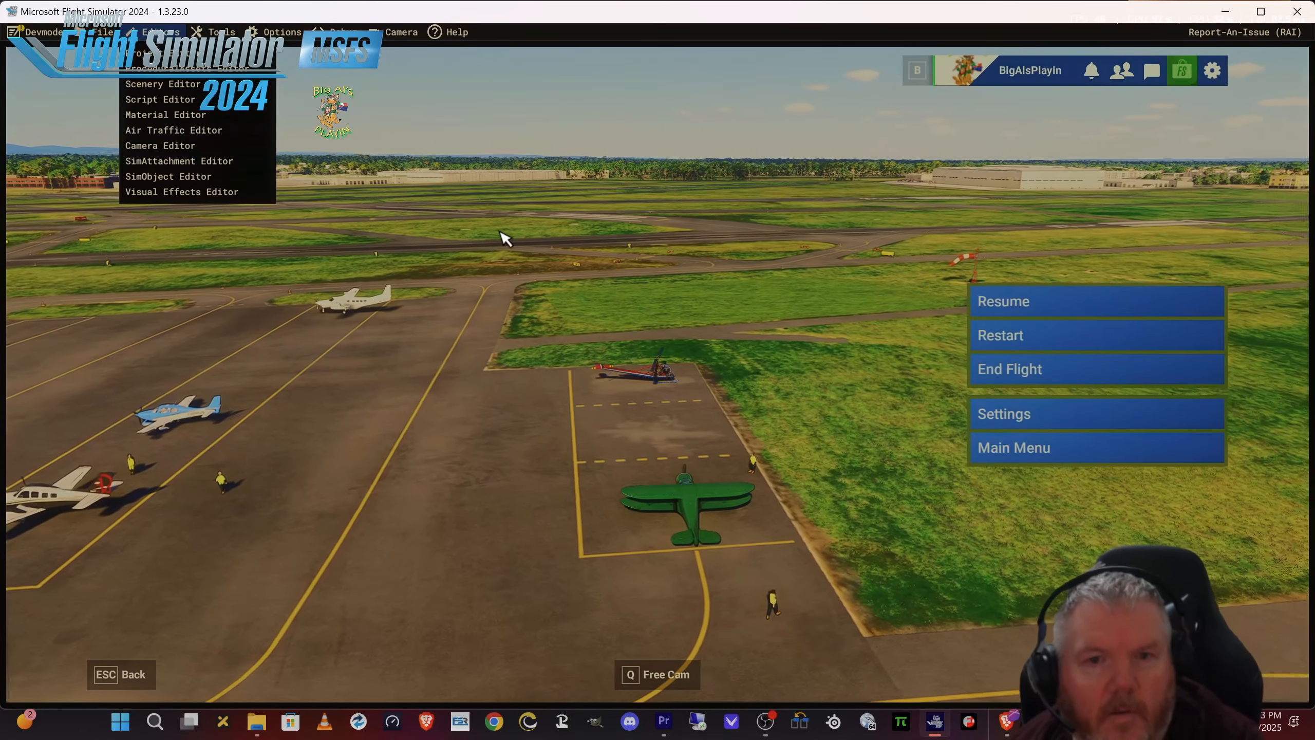
click(497, 245)
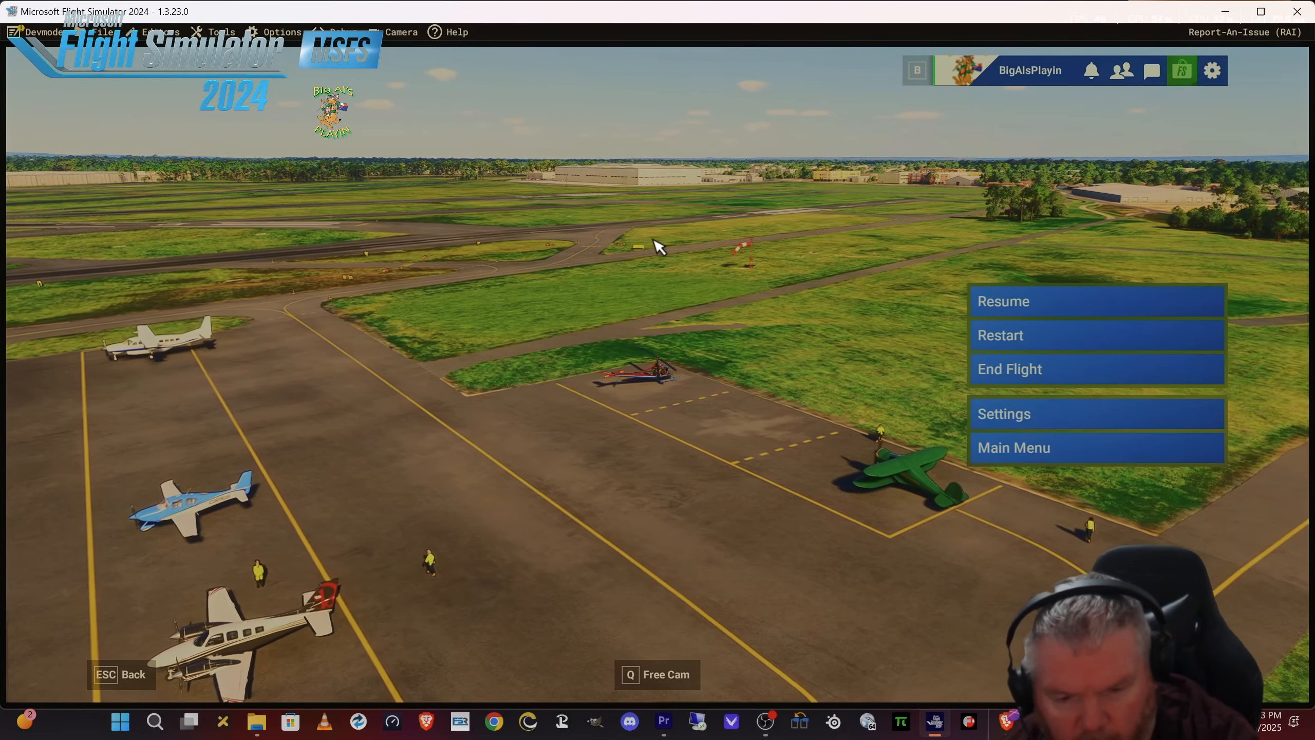
- Apply the first saved game filter profile to the simulator picture and close the filter overlay
key(alt+F3)
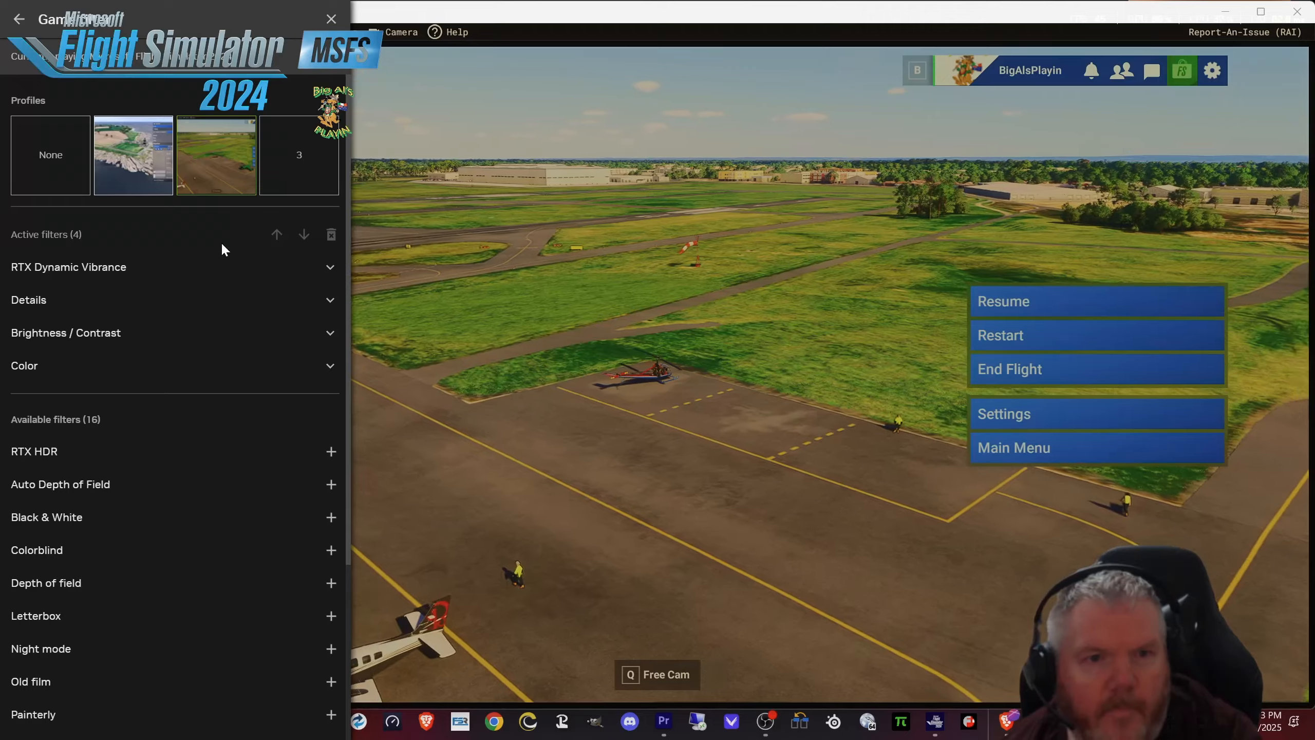
click(106, 184)
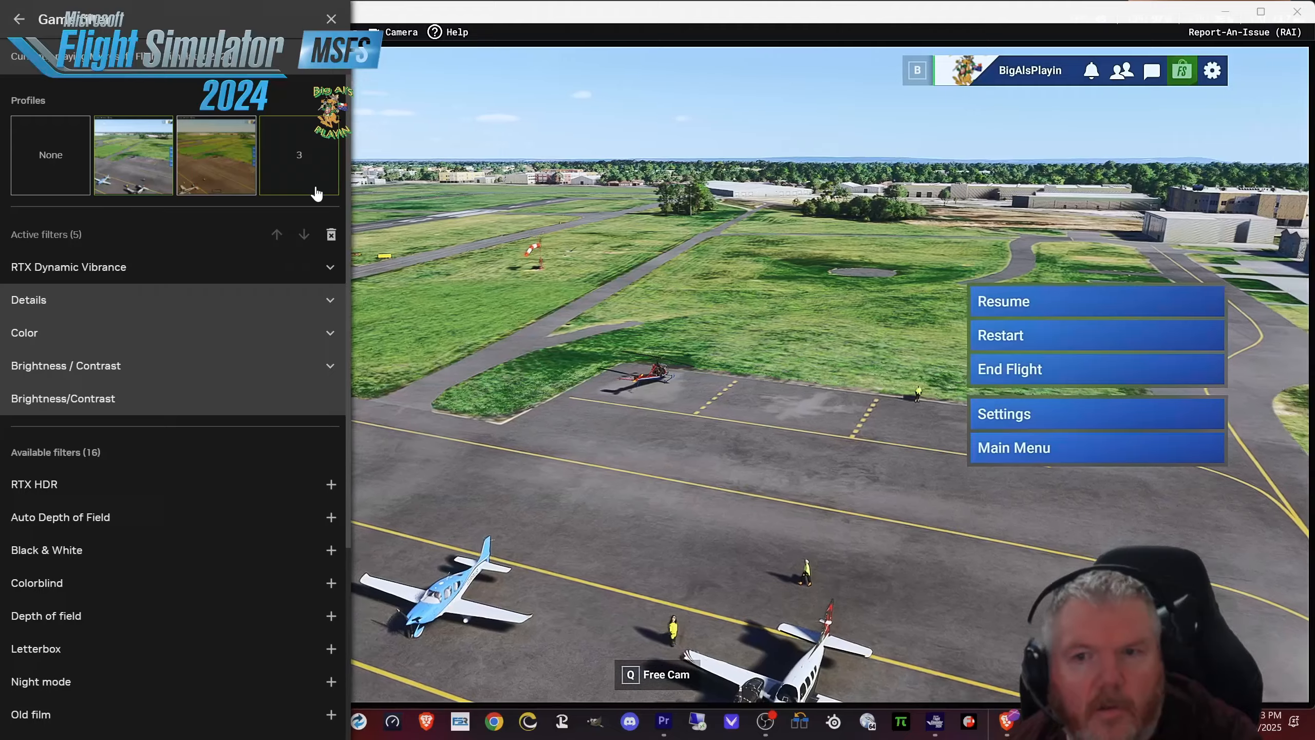
click(714, 252)
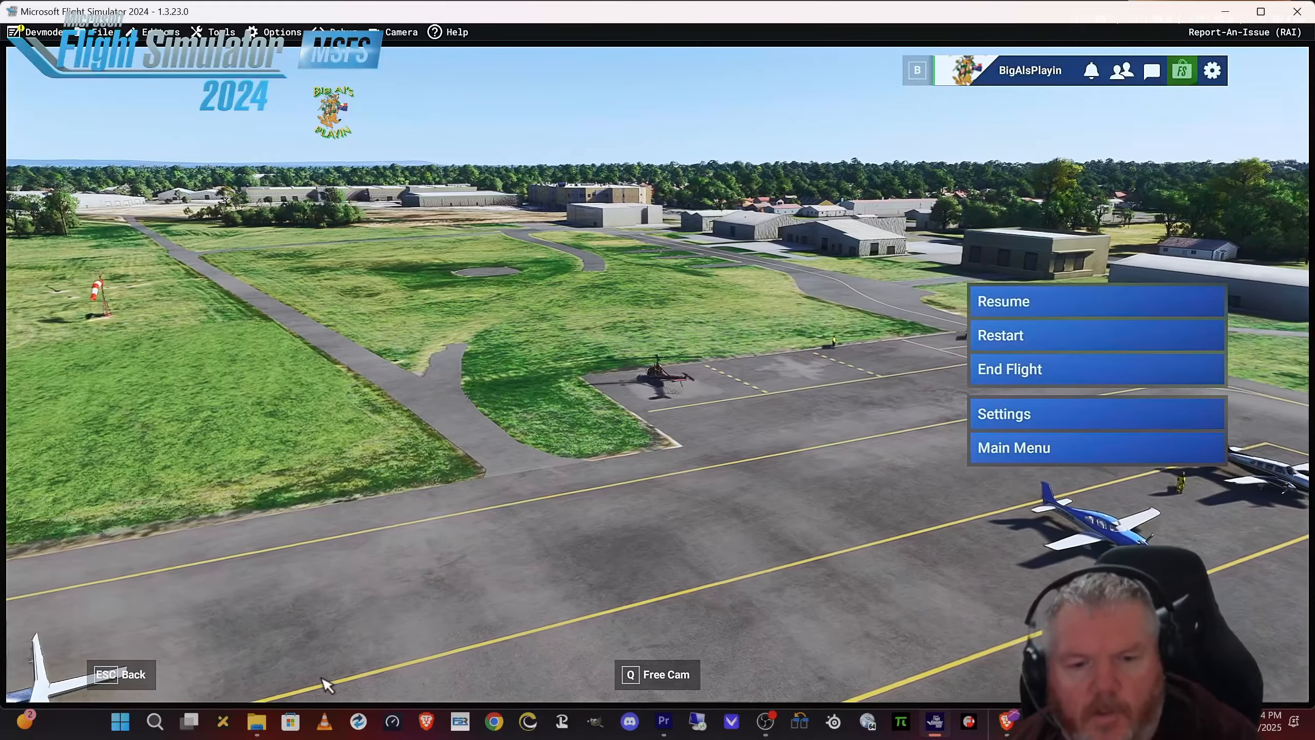
- Look through the MSFS 2024 folder in File Explorer, including the SDK Projects folder, and return to the simulator
mouse_move(257, 725)
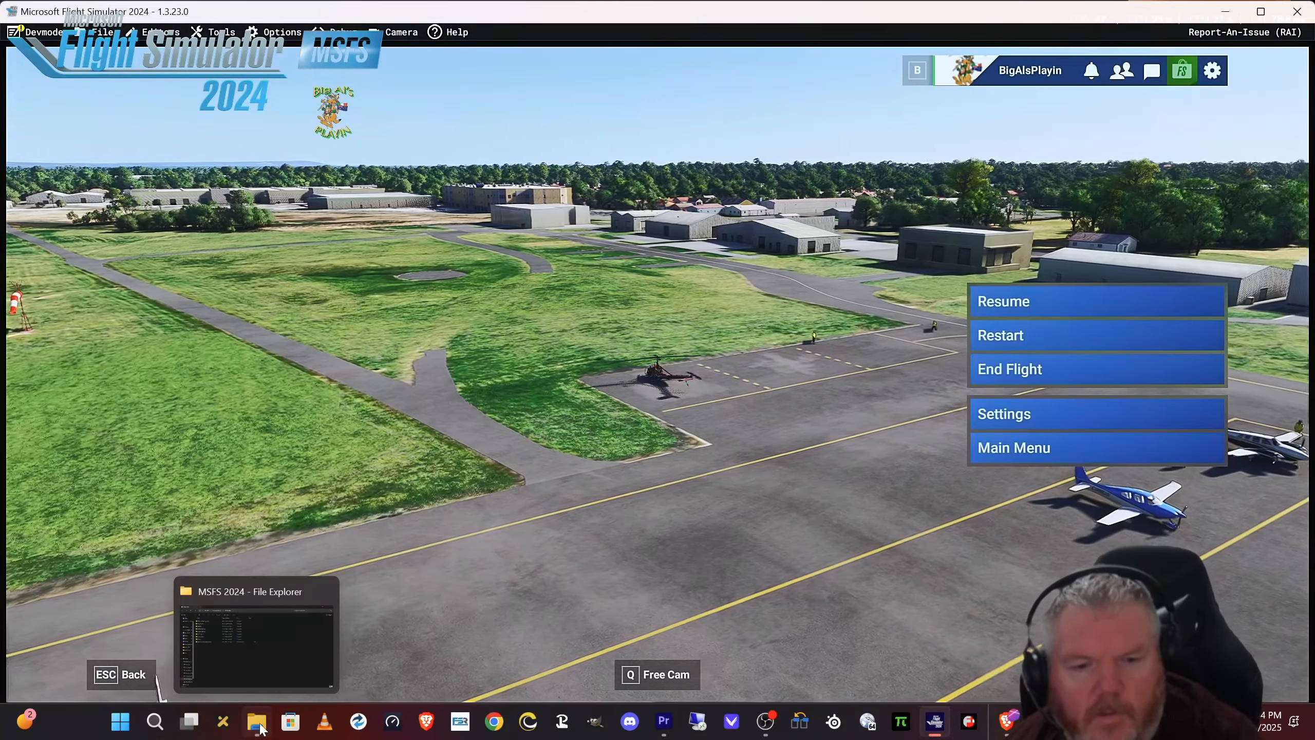
click(257, 722)
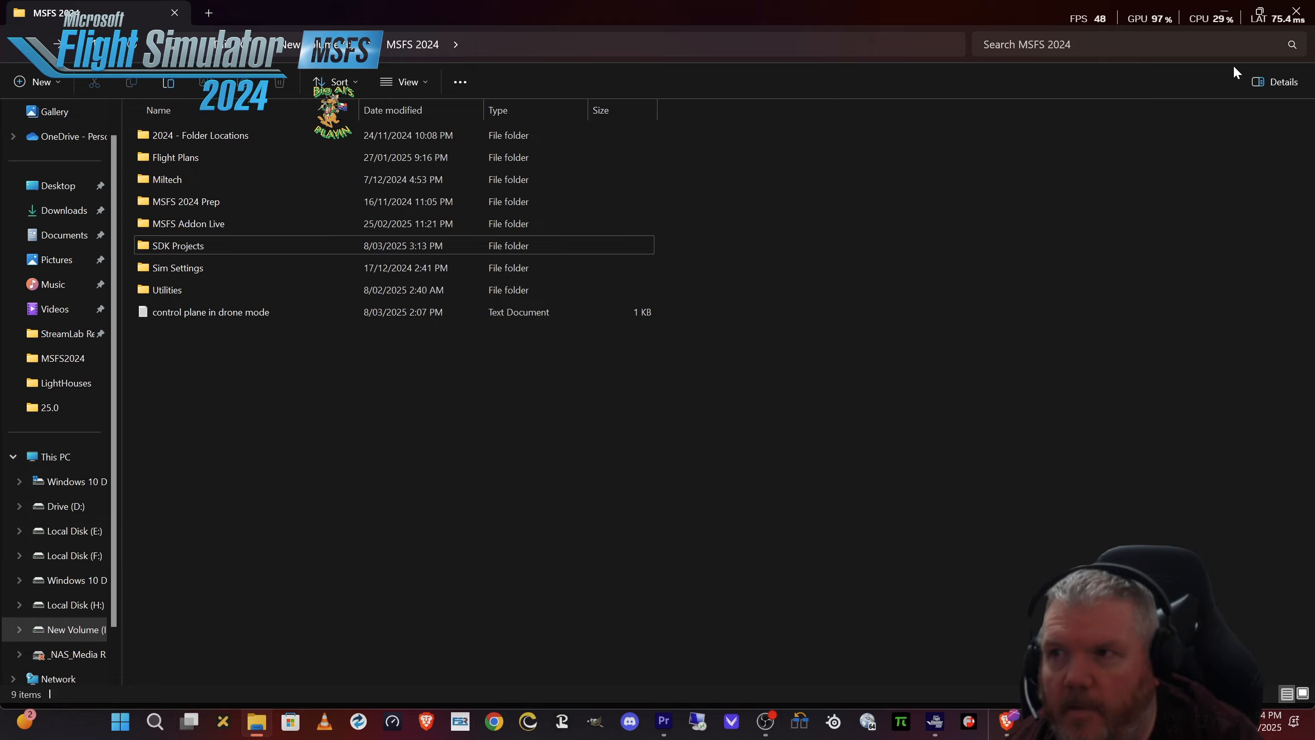
click(1225, 15)
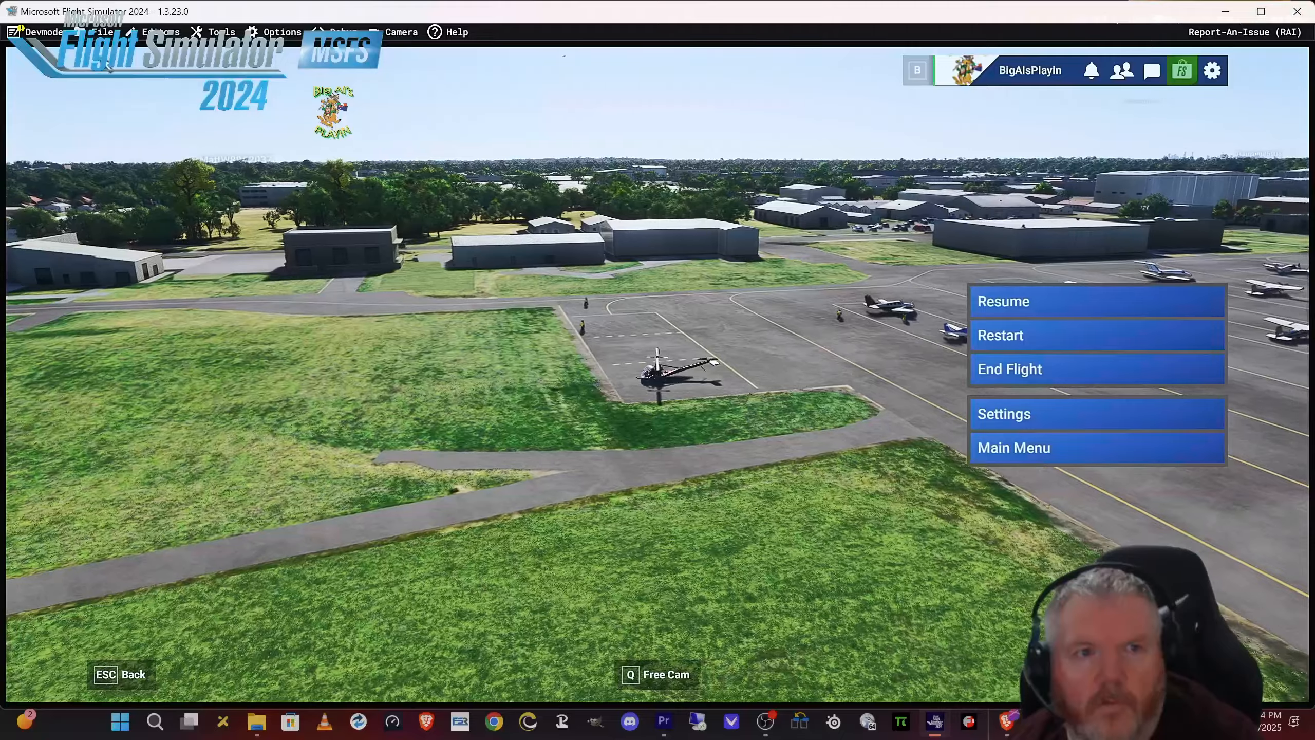
- Create a new project named YBBM-Moorabbin-Airport in the I:\MSFS 2024\SDK Projects folder
click(100, 37)
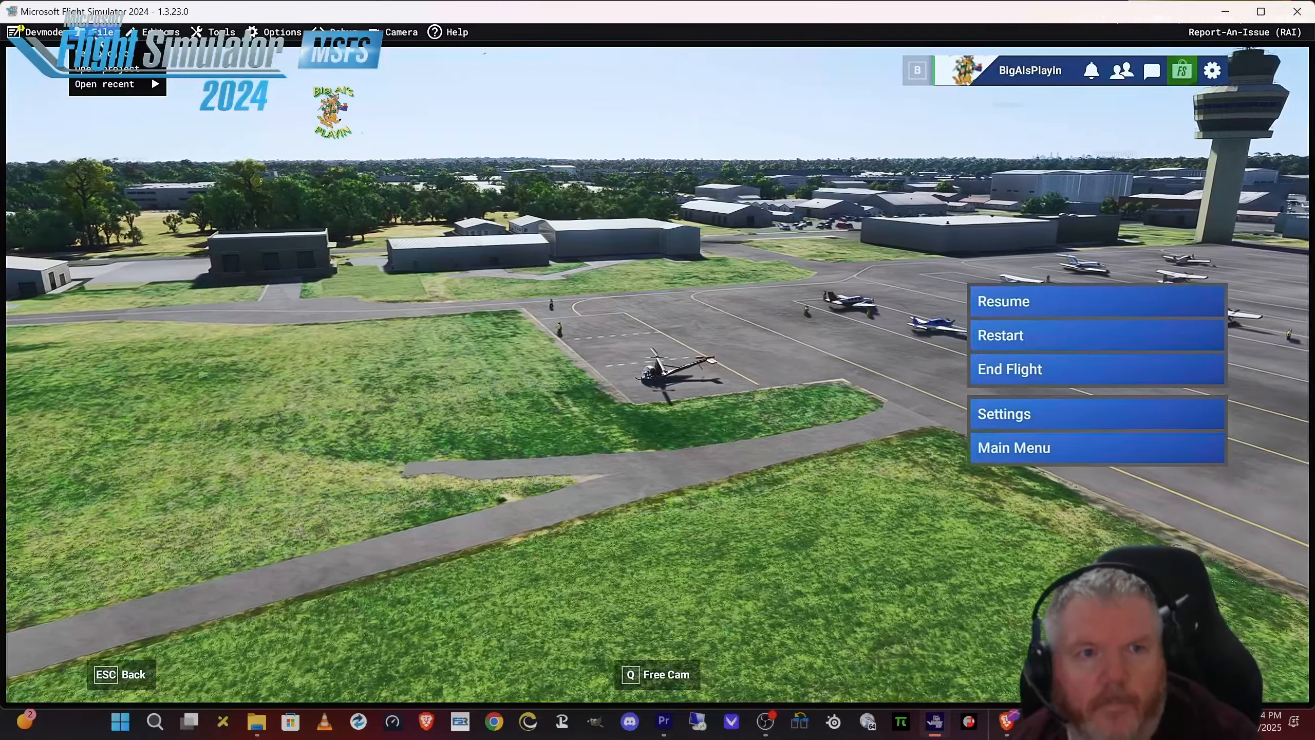
click(104, 53)
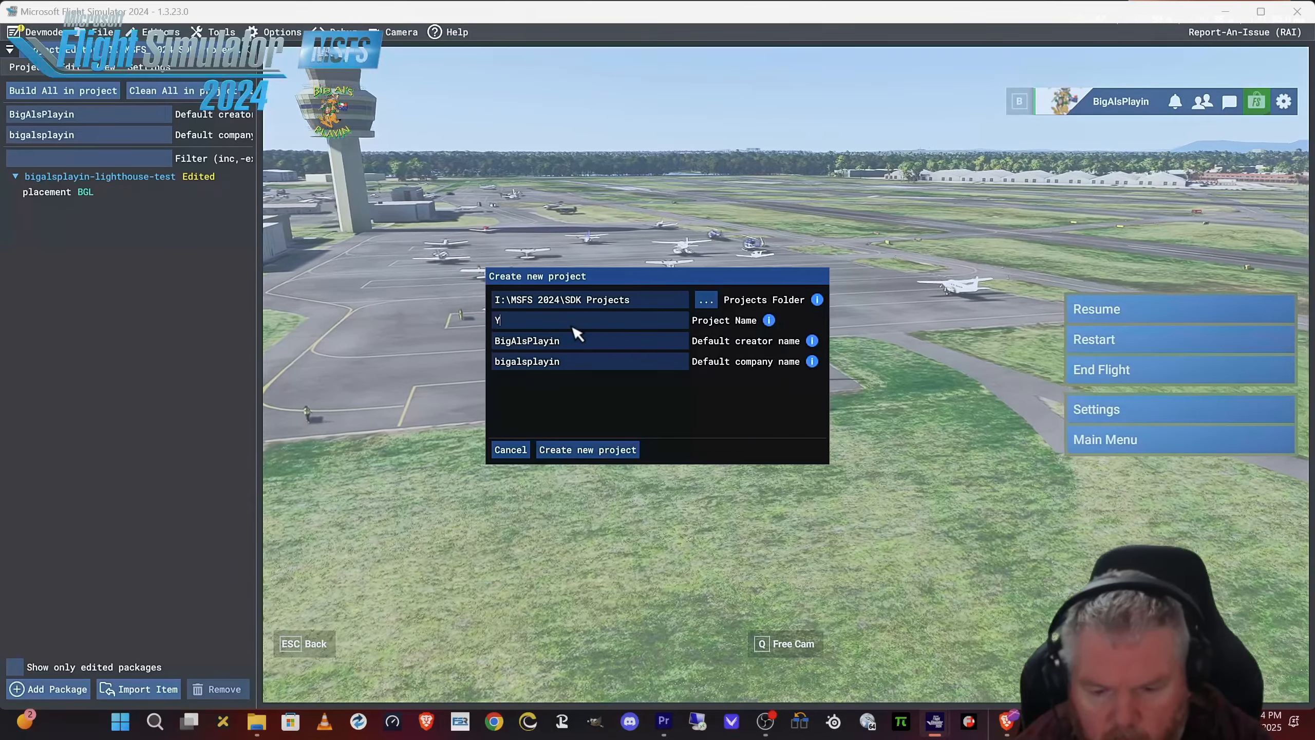
text(M)
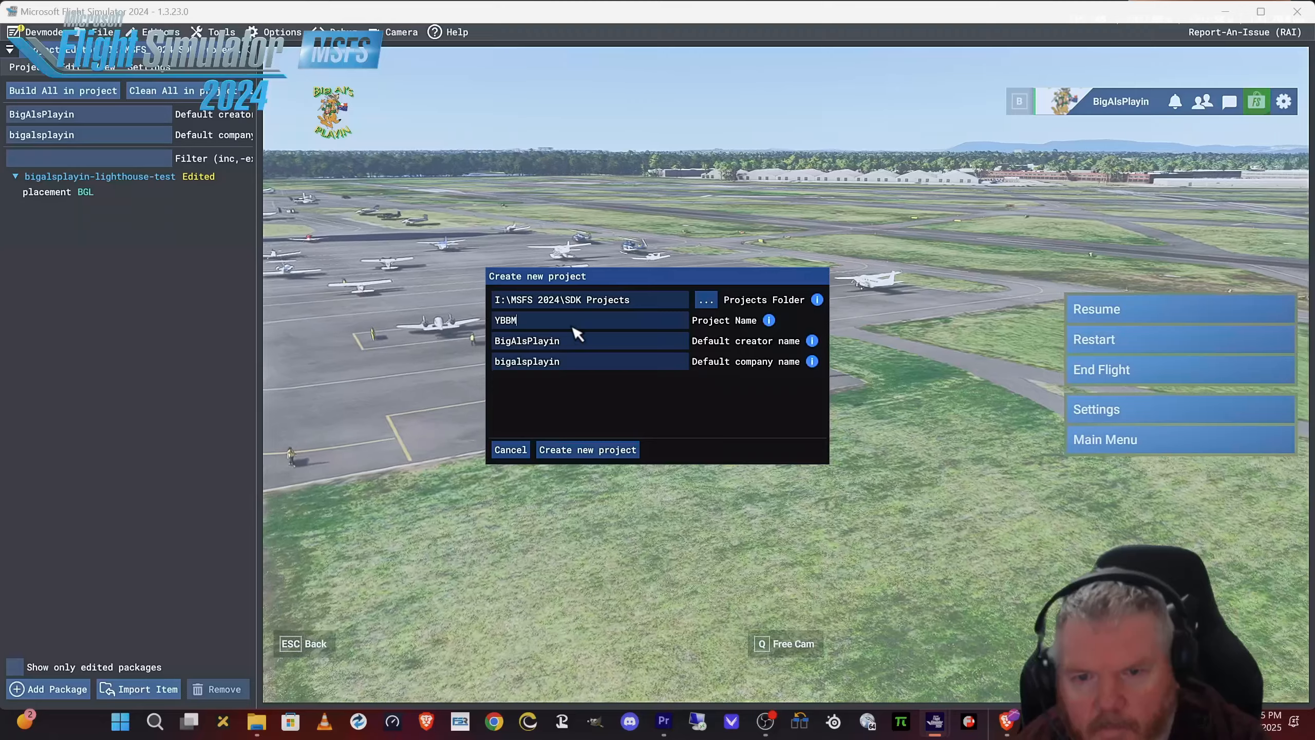
text(--)
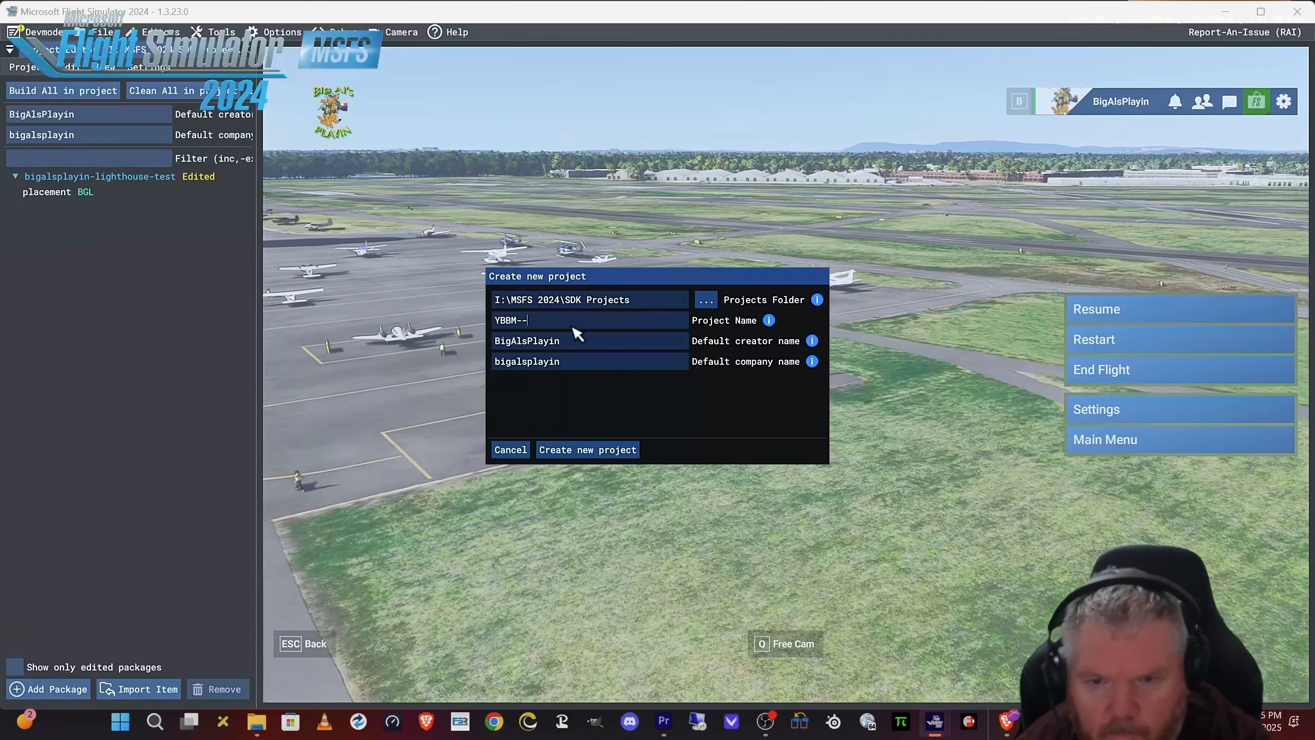
key(BackSpace)
text(Mo)
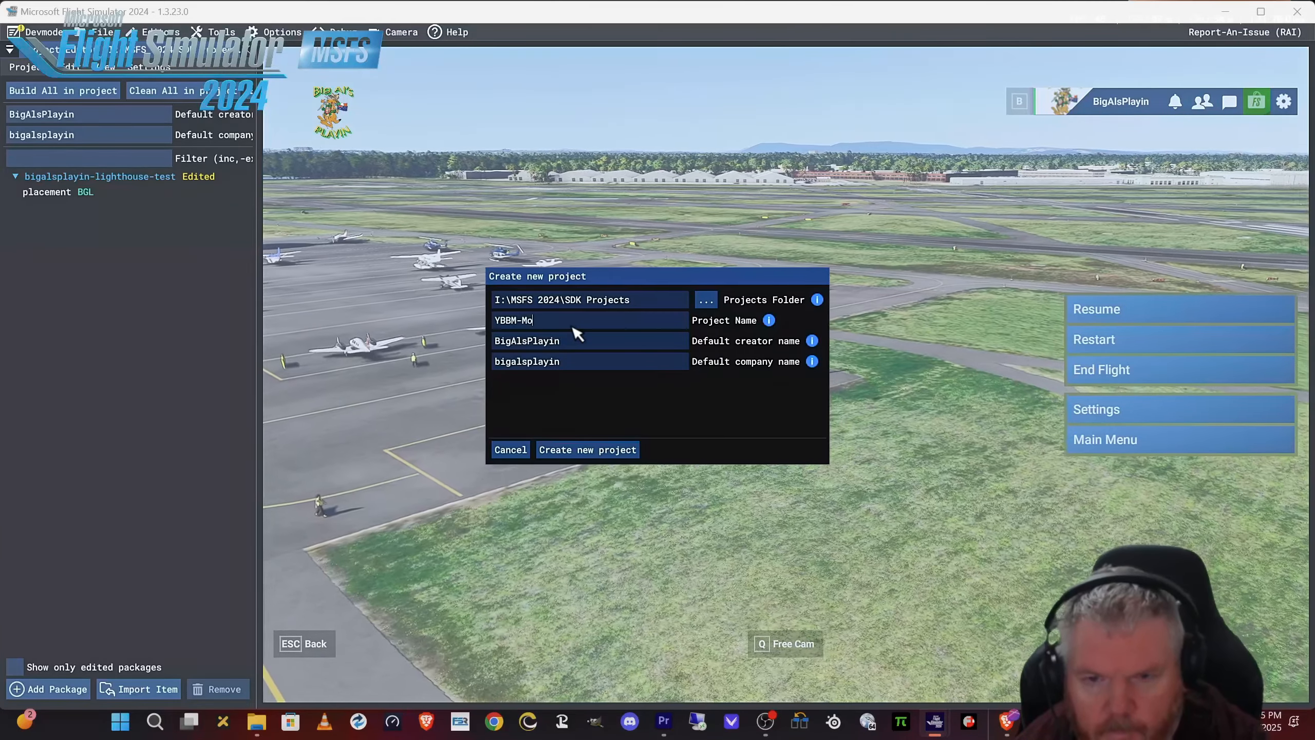
text(orabi)
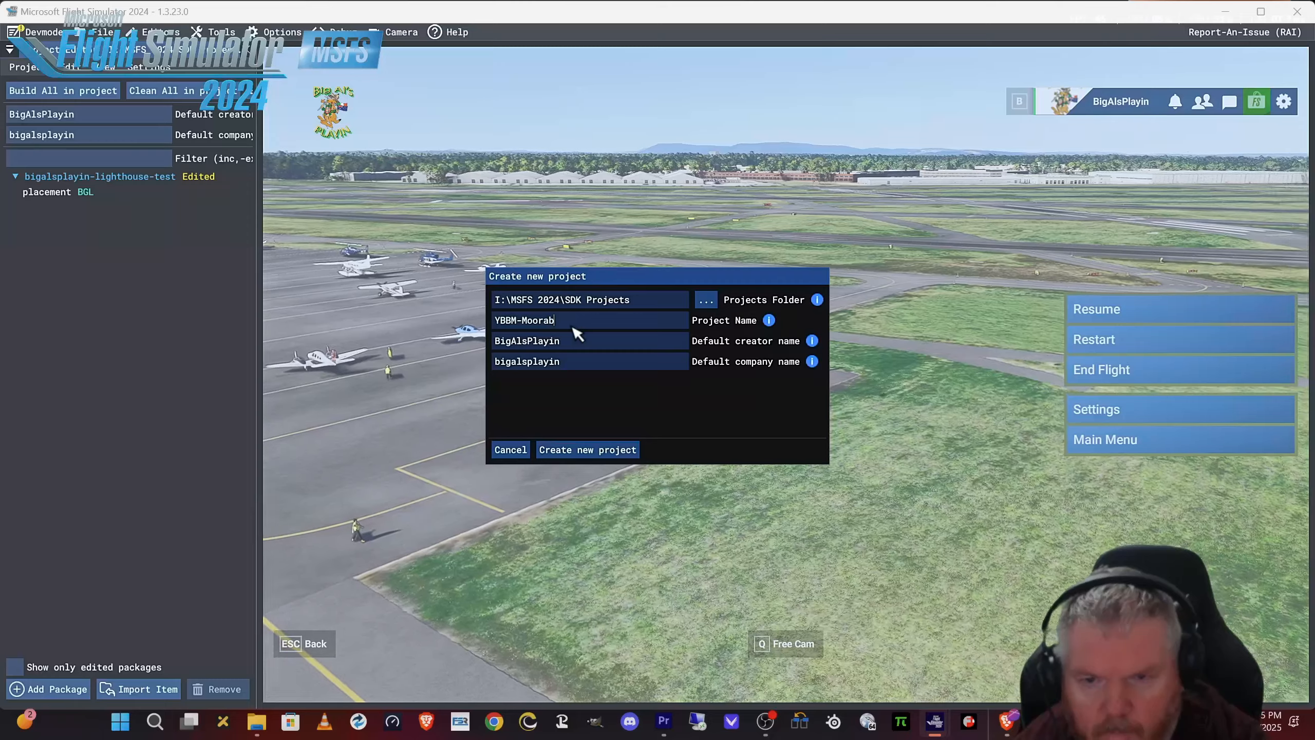
text(n-Airport)
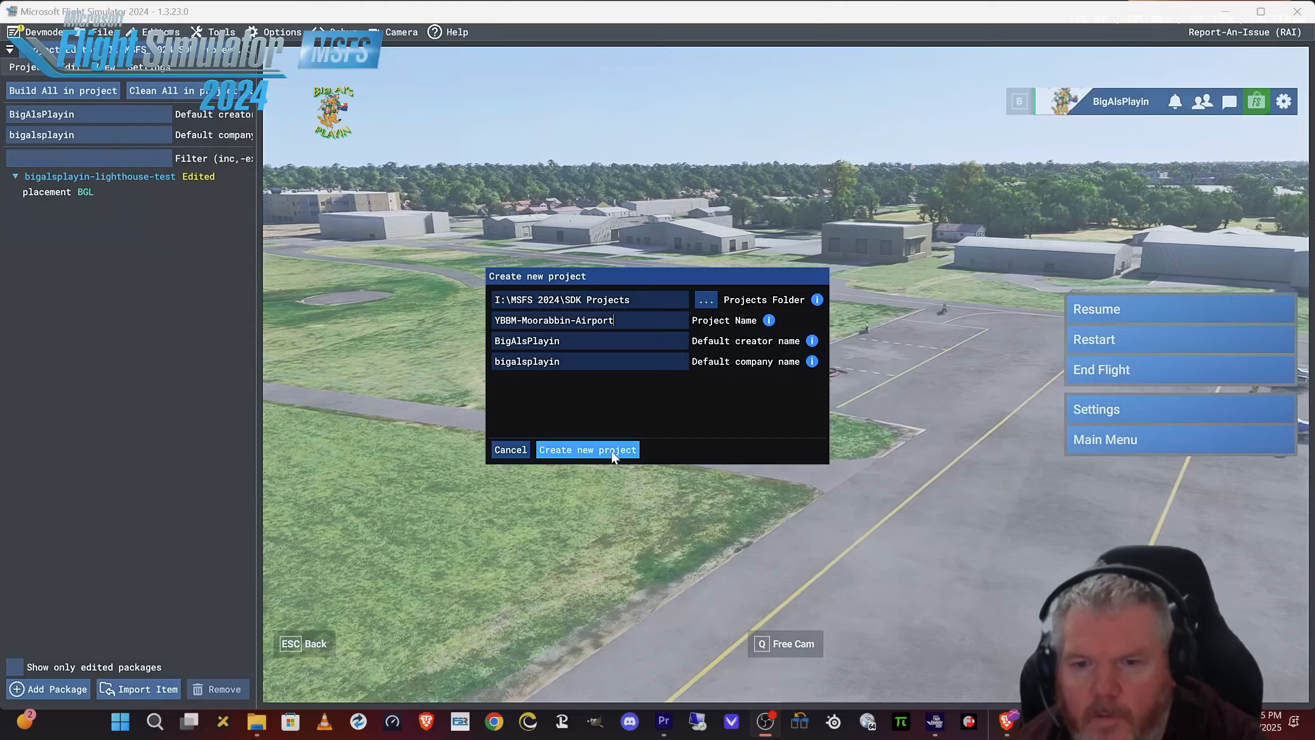
click(616, 452)
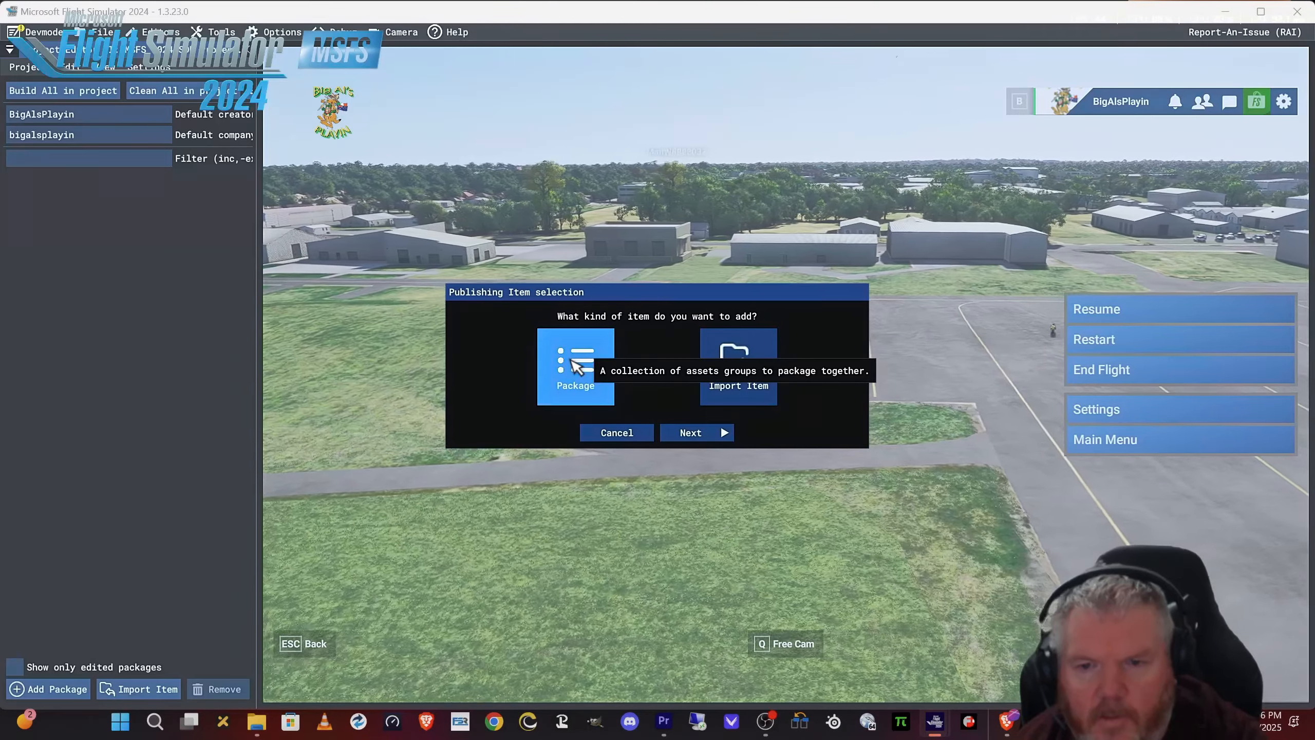
- Add a custom package titled YMMB-Moorabbin-Airport, with package name ymmb-moorabbin-airport and content type SCENERY
click(694, 433)
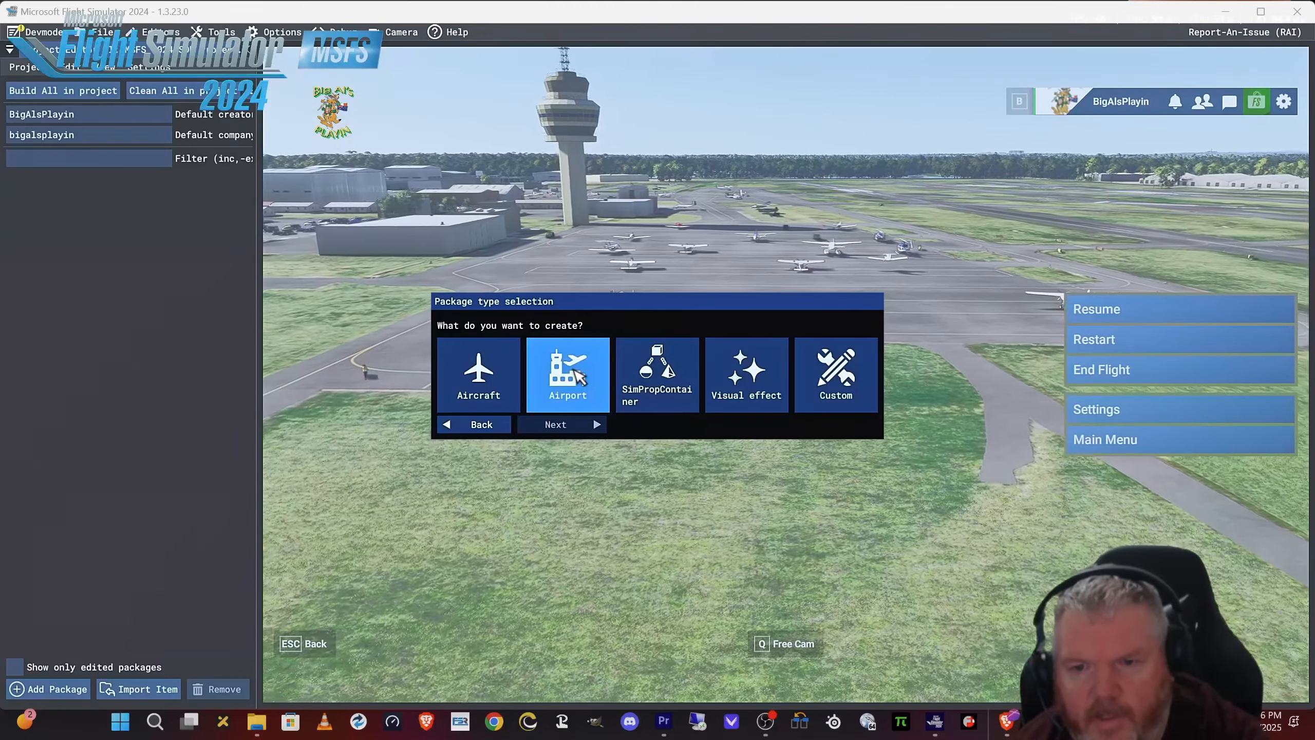
click(824, 378)
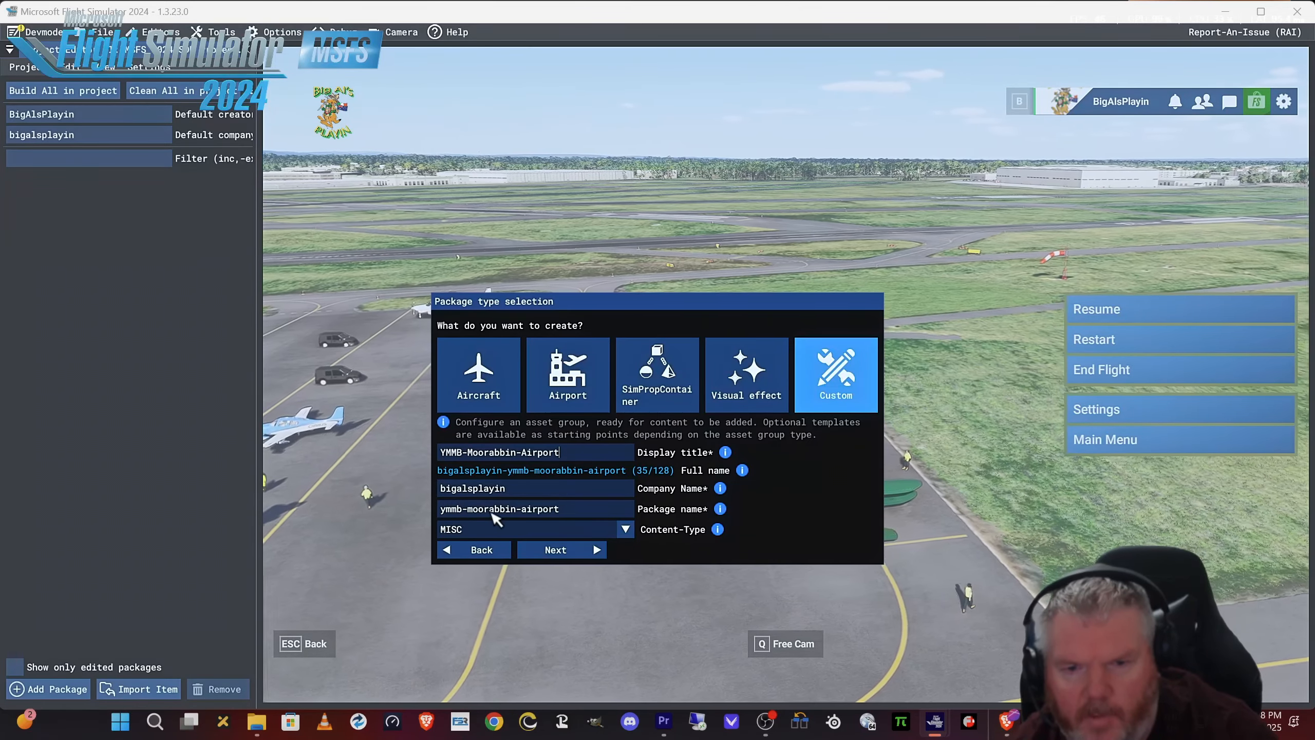
click(625, 530)
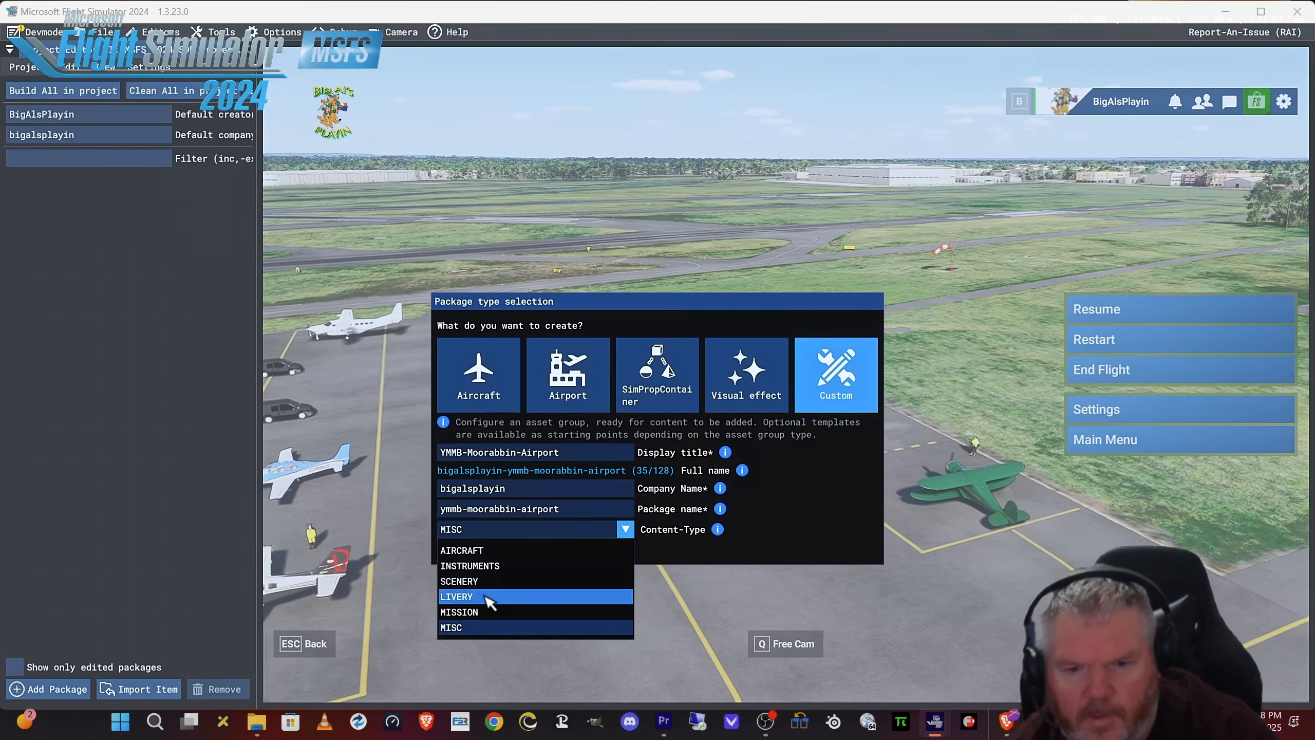
click(484, 581)
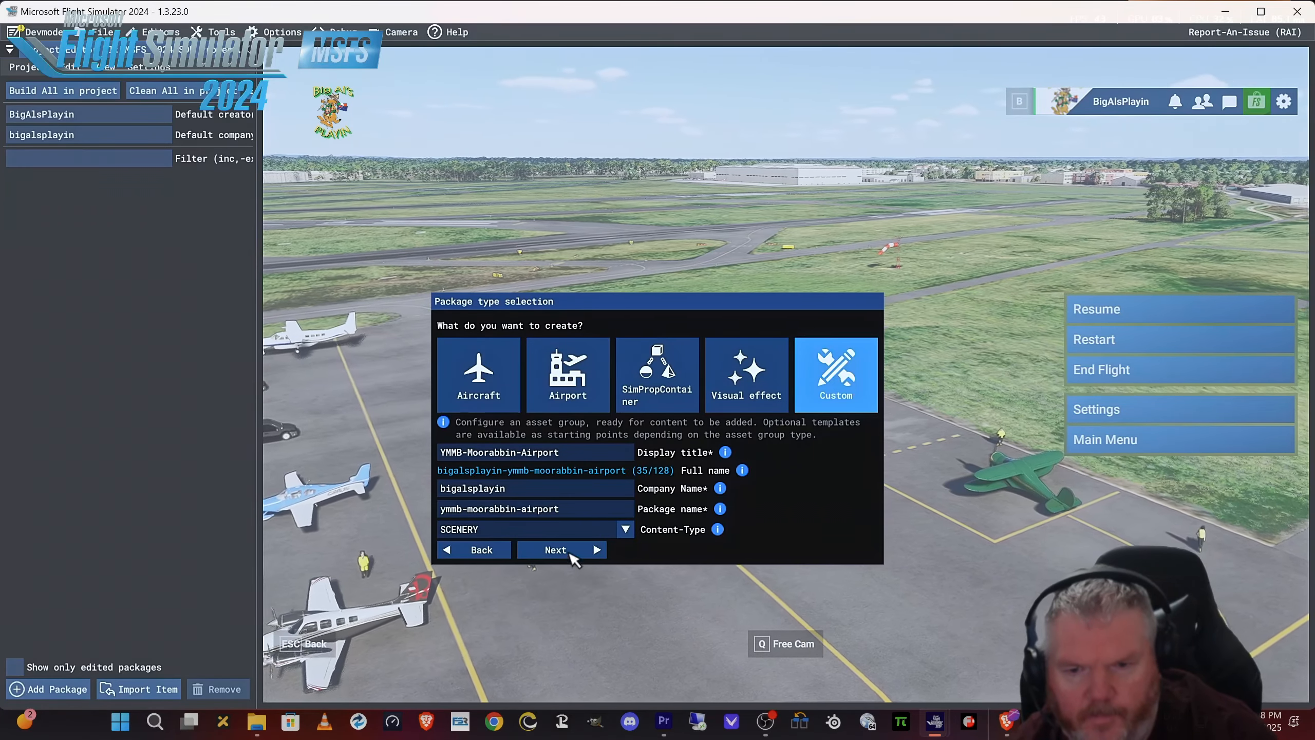
click(570, 551)
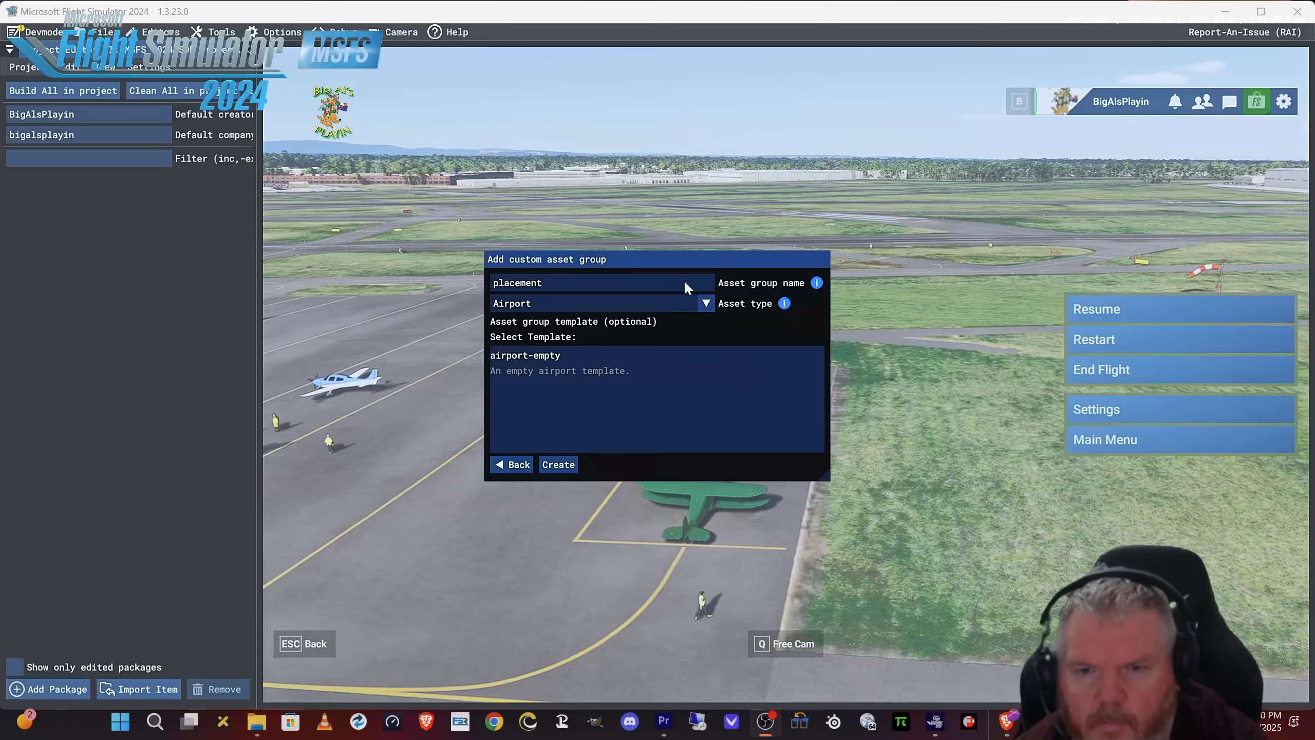
- Create the package's asset group named placement with asset type BGL and no template
click(706, 303)
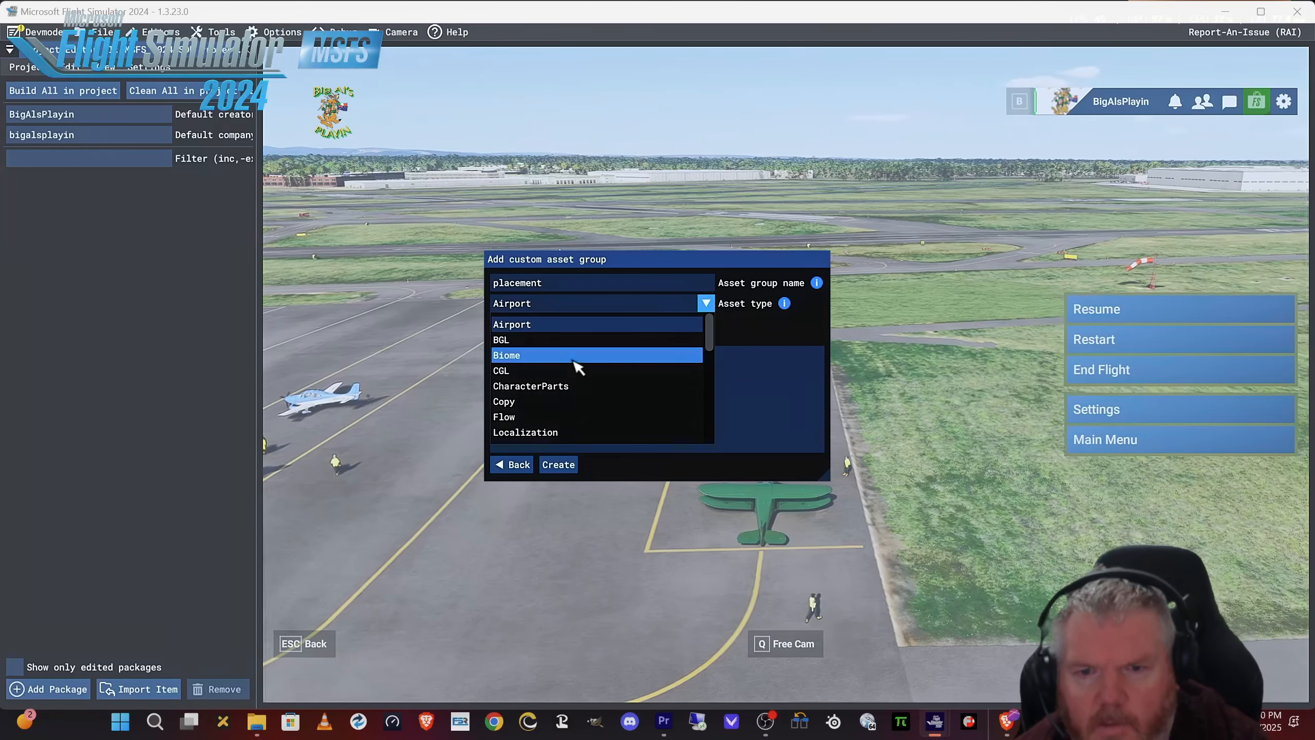
click(637, 340)
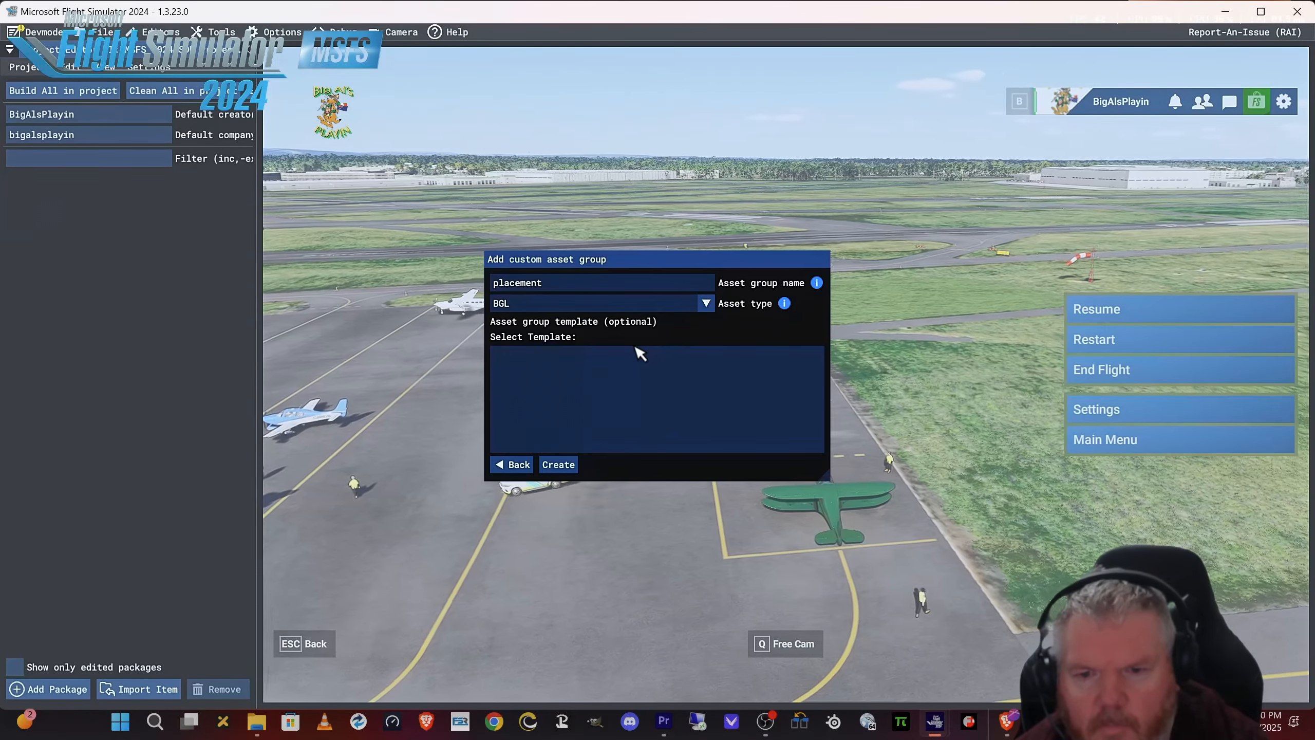
click(568, 467)
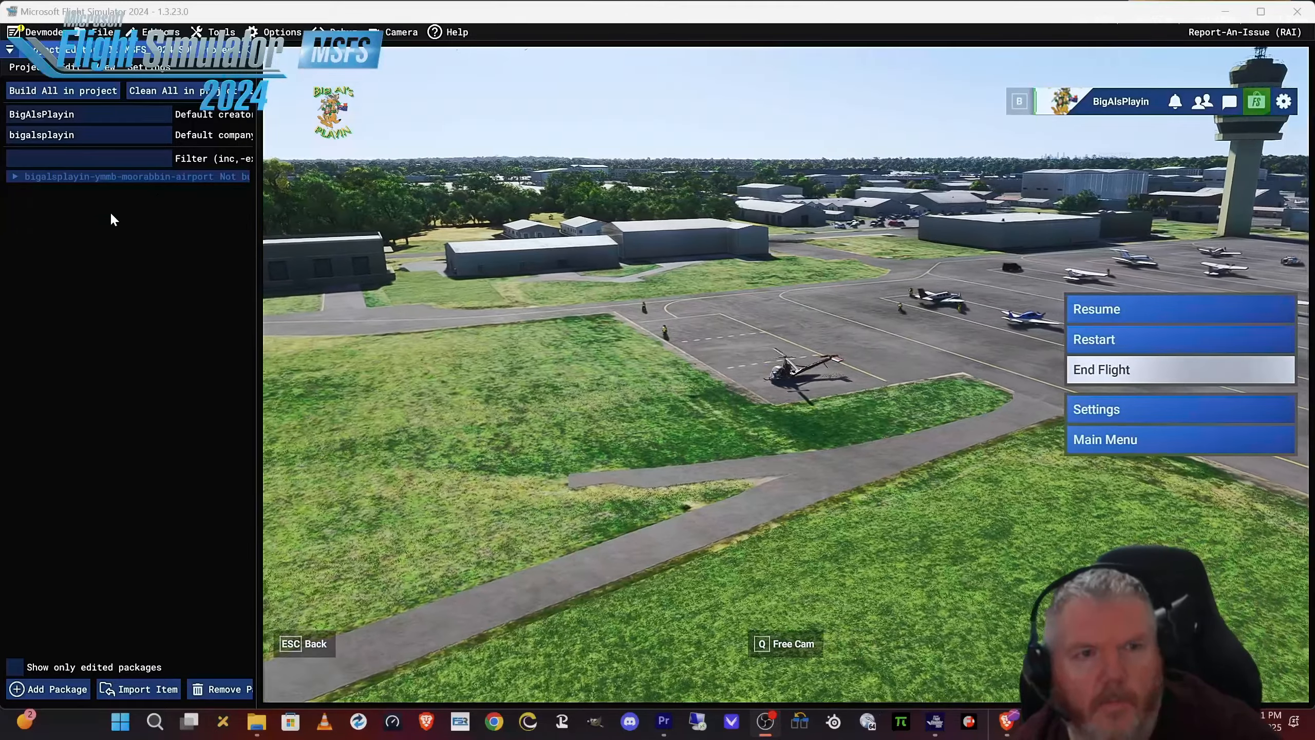
- Open the Project Inspector as a separate floating window and expand the Moorabbin airport package to list its asset groups
click(108, 66)
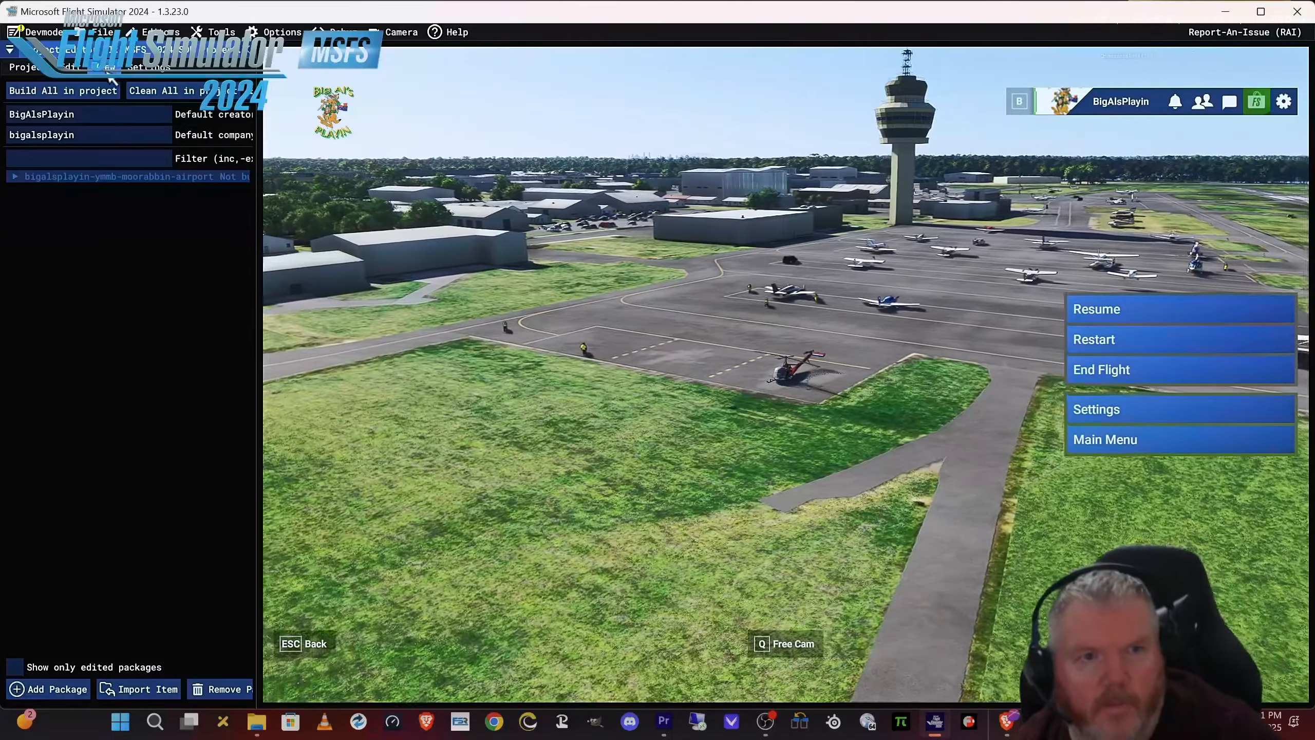
click(121, 91)
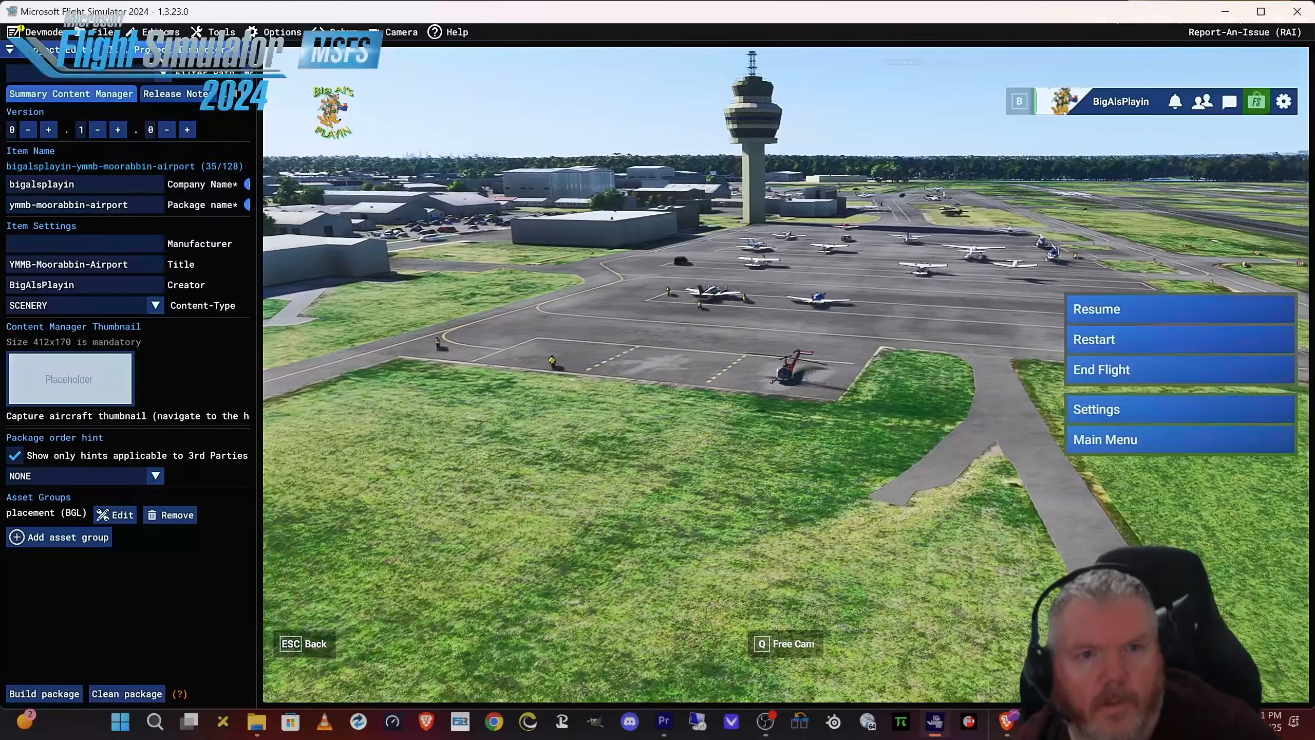
drag(190, 55, 894, 77)
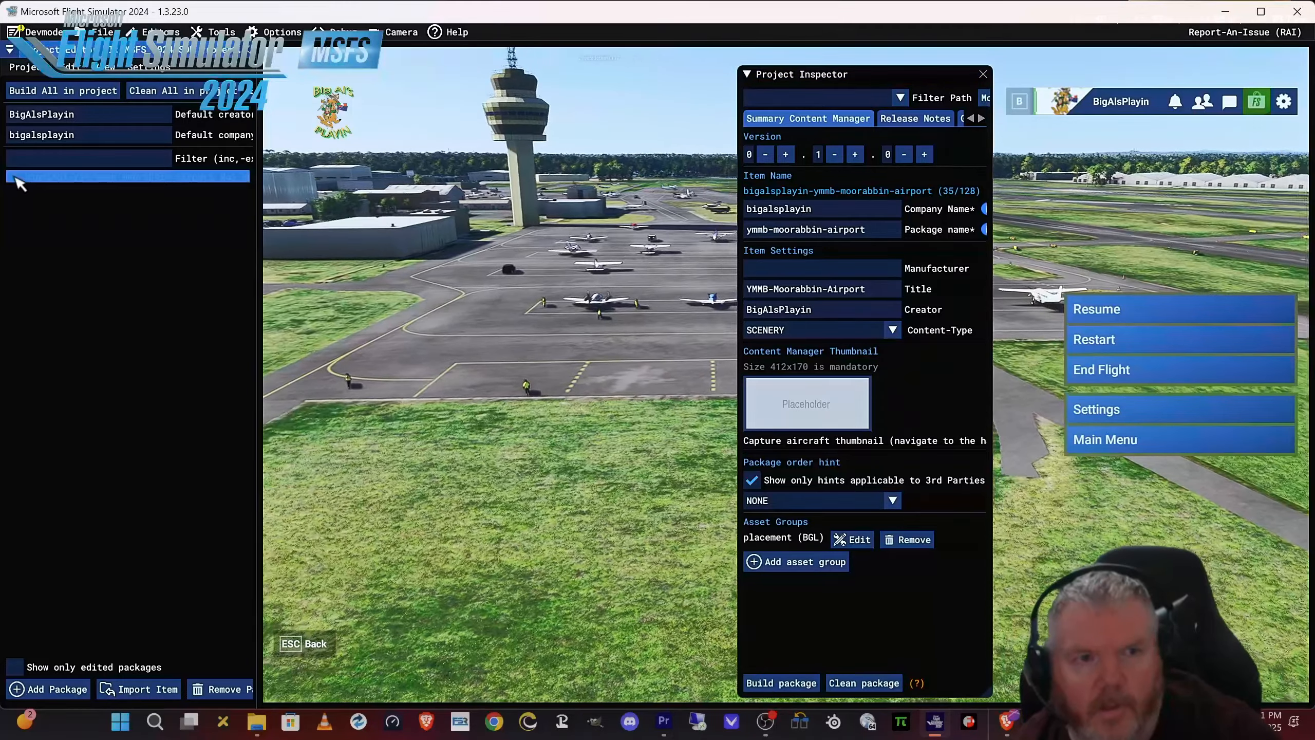
click(16, 177)
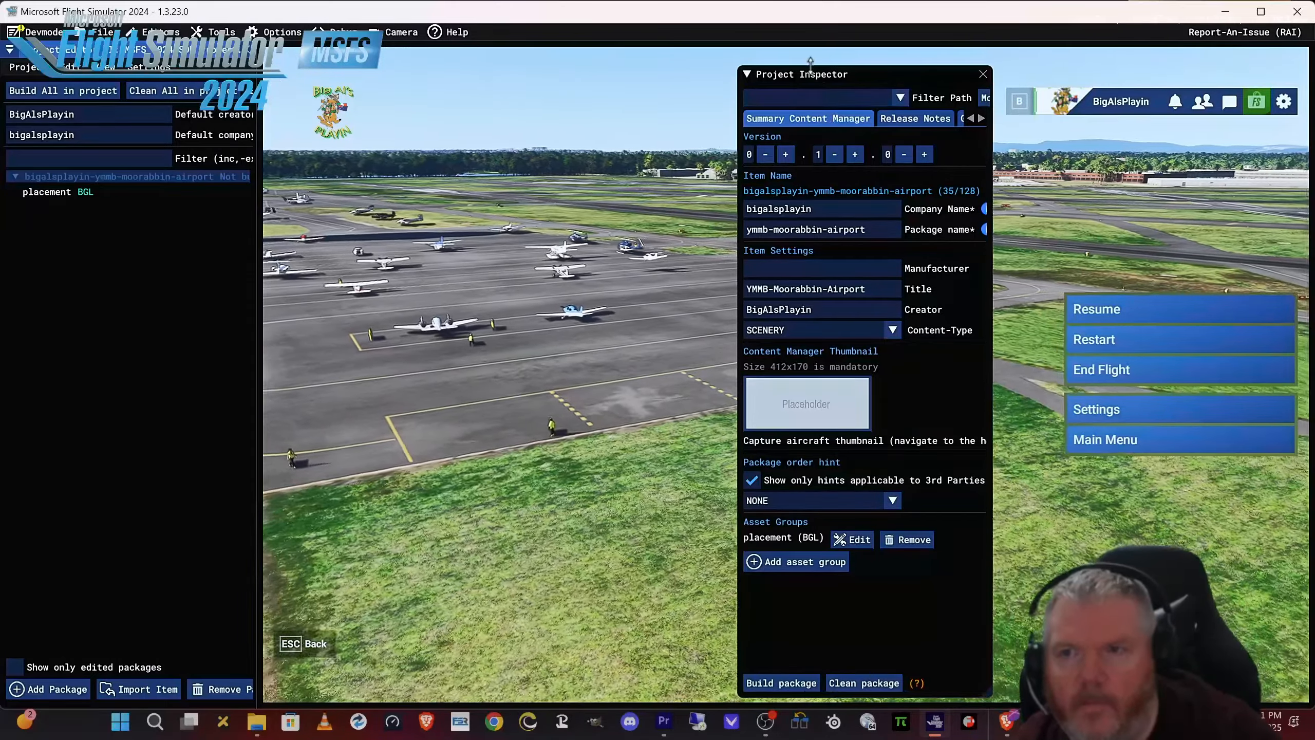
- Dock the Project Inspector back alongside the Project Editor and switch between the two views
drag(815, 77, 240, 48)
mouse_move(196, 64)
mouse_down()
mouse_move(154, 60)
mouse_move(234, 107)
mouse_move(432, 97)
mouse_move(194, 53)
mouse_up()
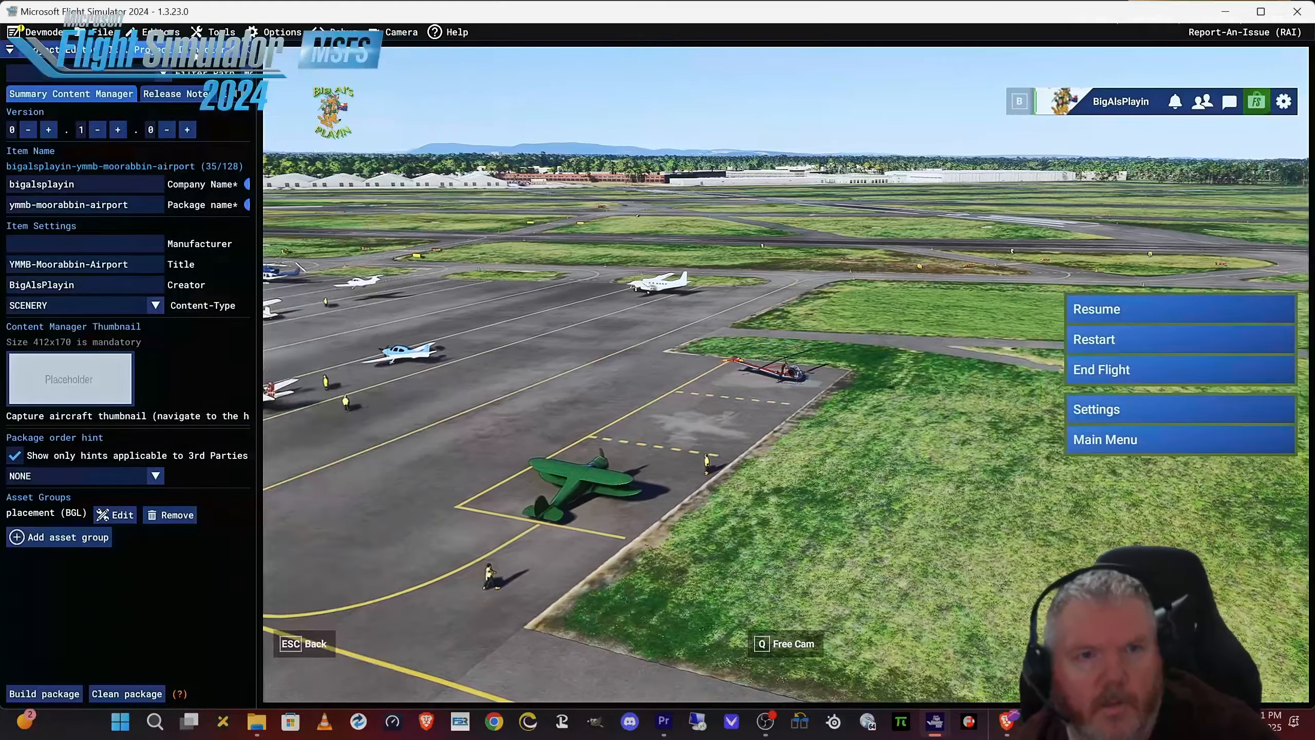
click(74, 54)
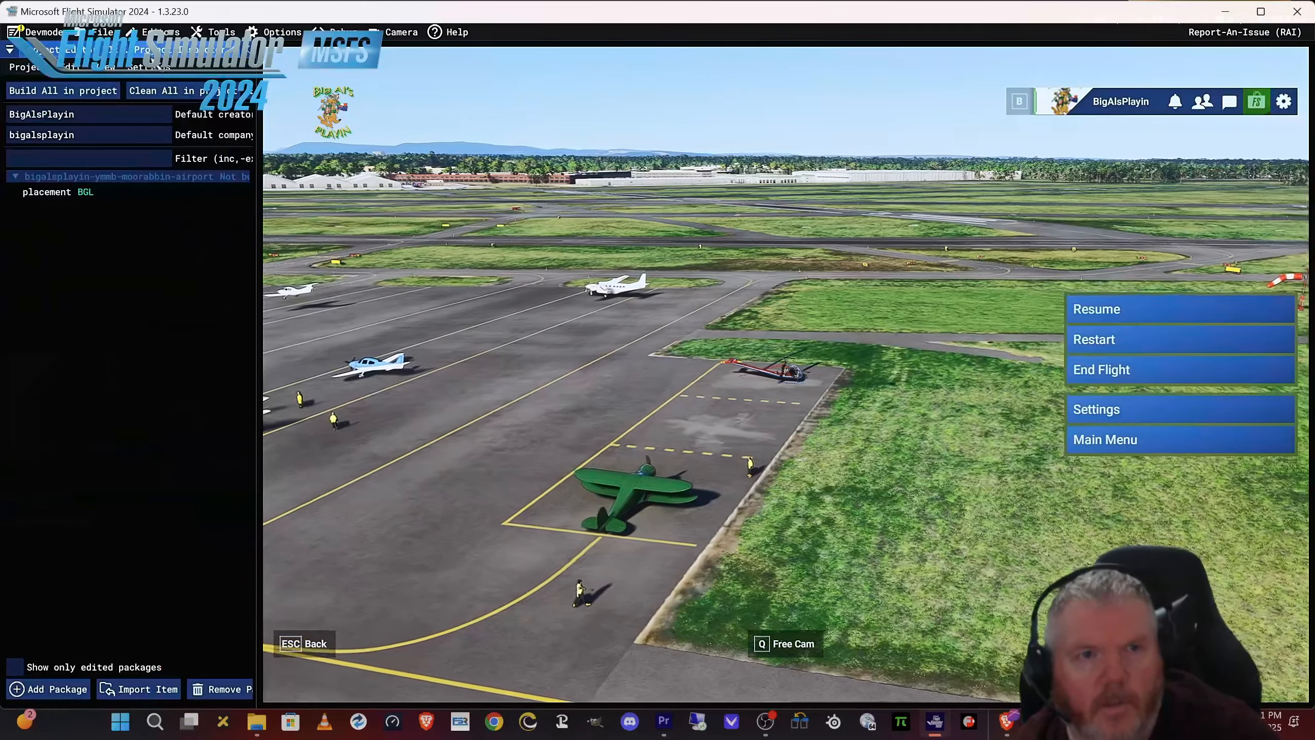
click(177, 51)
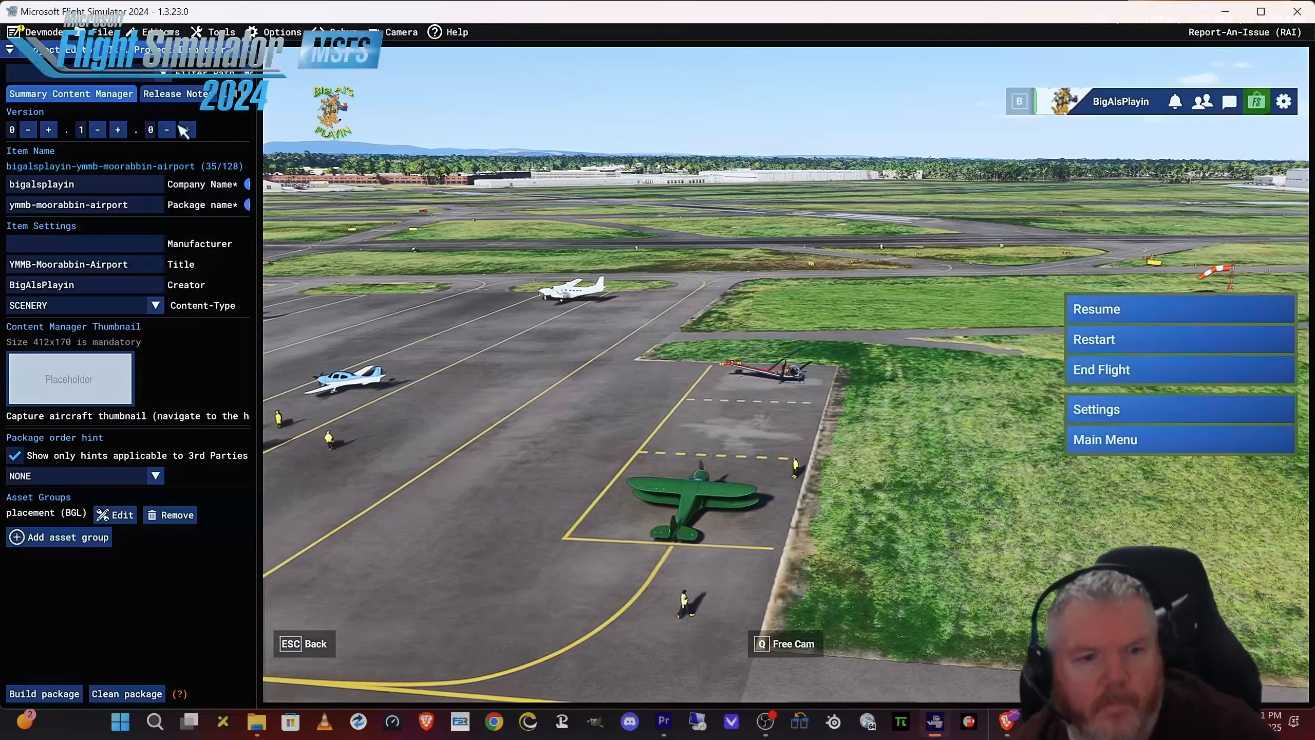
click(75, 51)
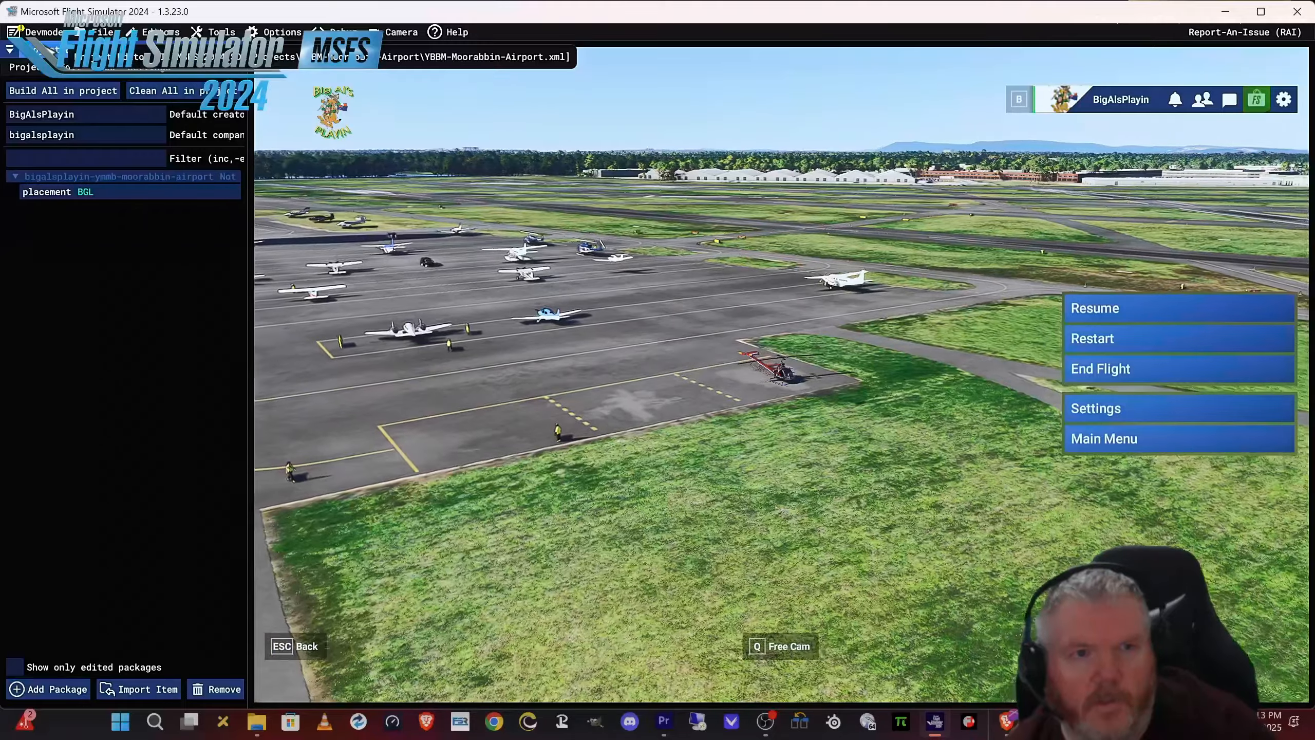
- Load the placement BGL asset group into the scenery editor and close the Material Editor window
click(43, 178)
click(44, 192)
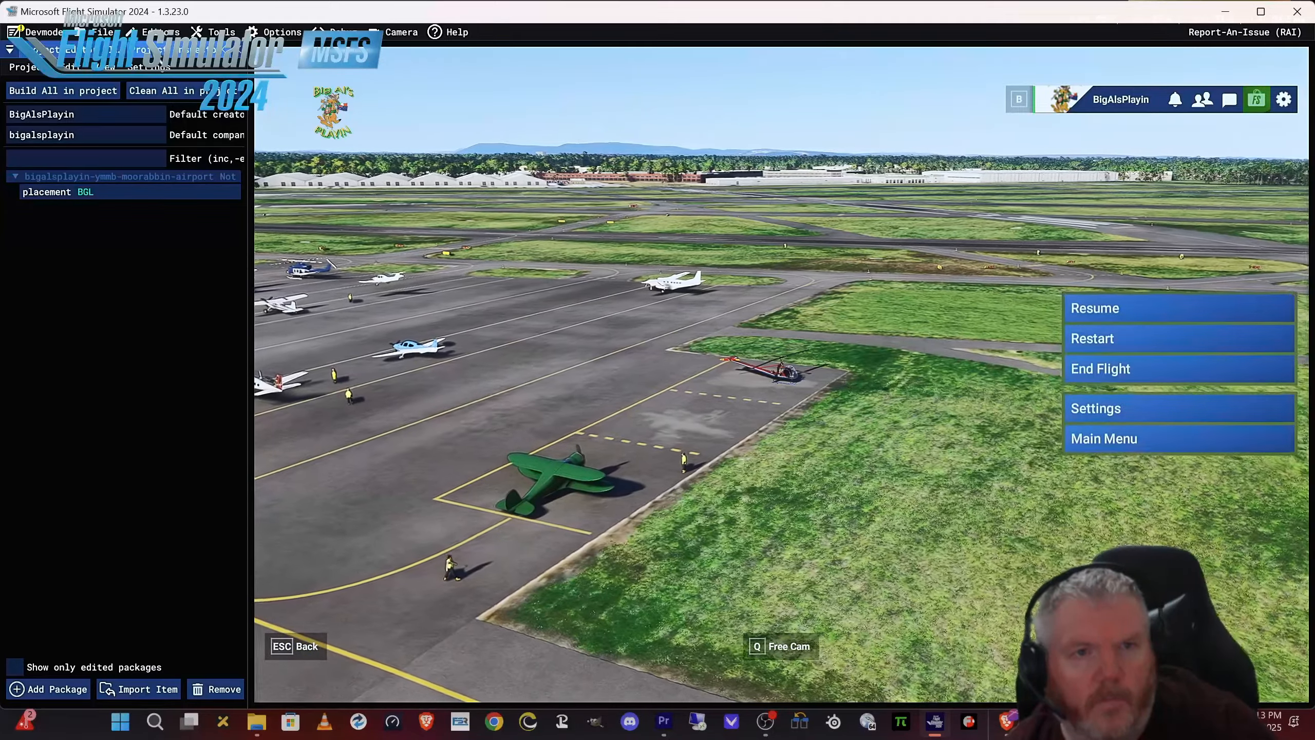
click(157, 54)
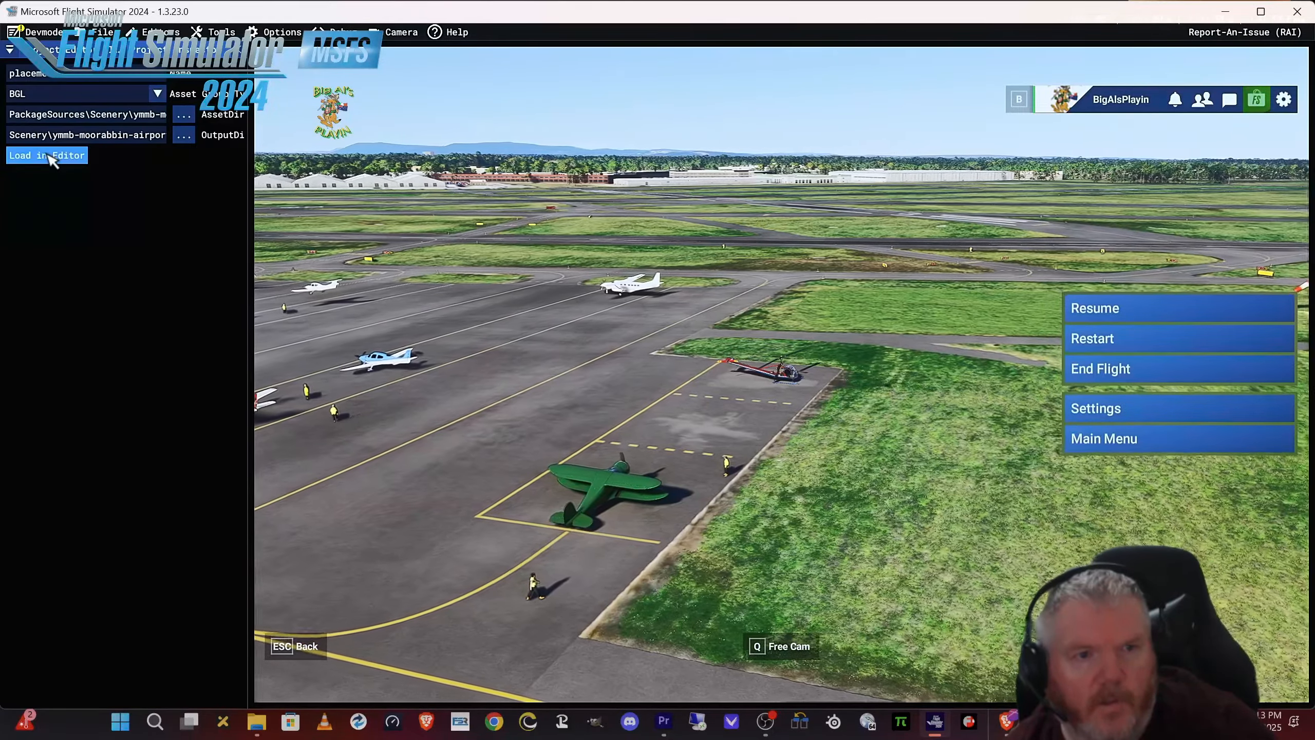
click(51, 156)
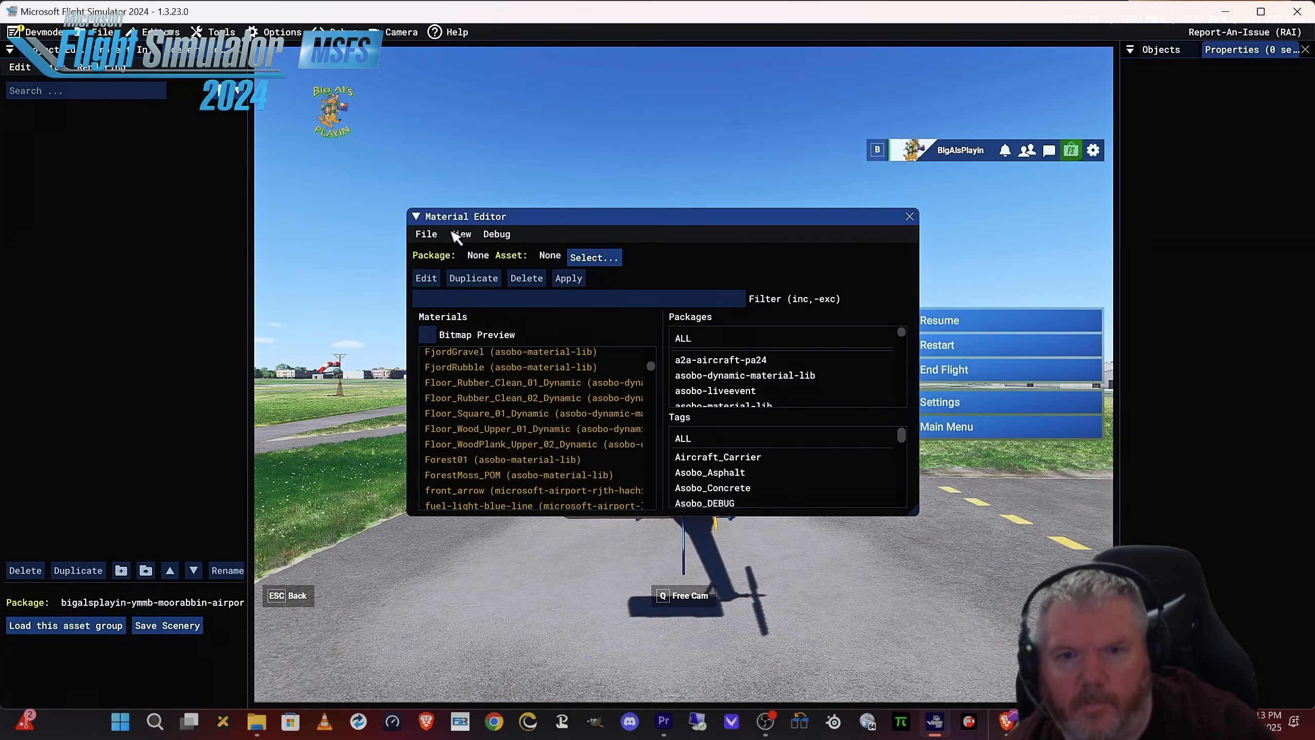
click(417, 217)
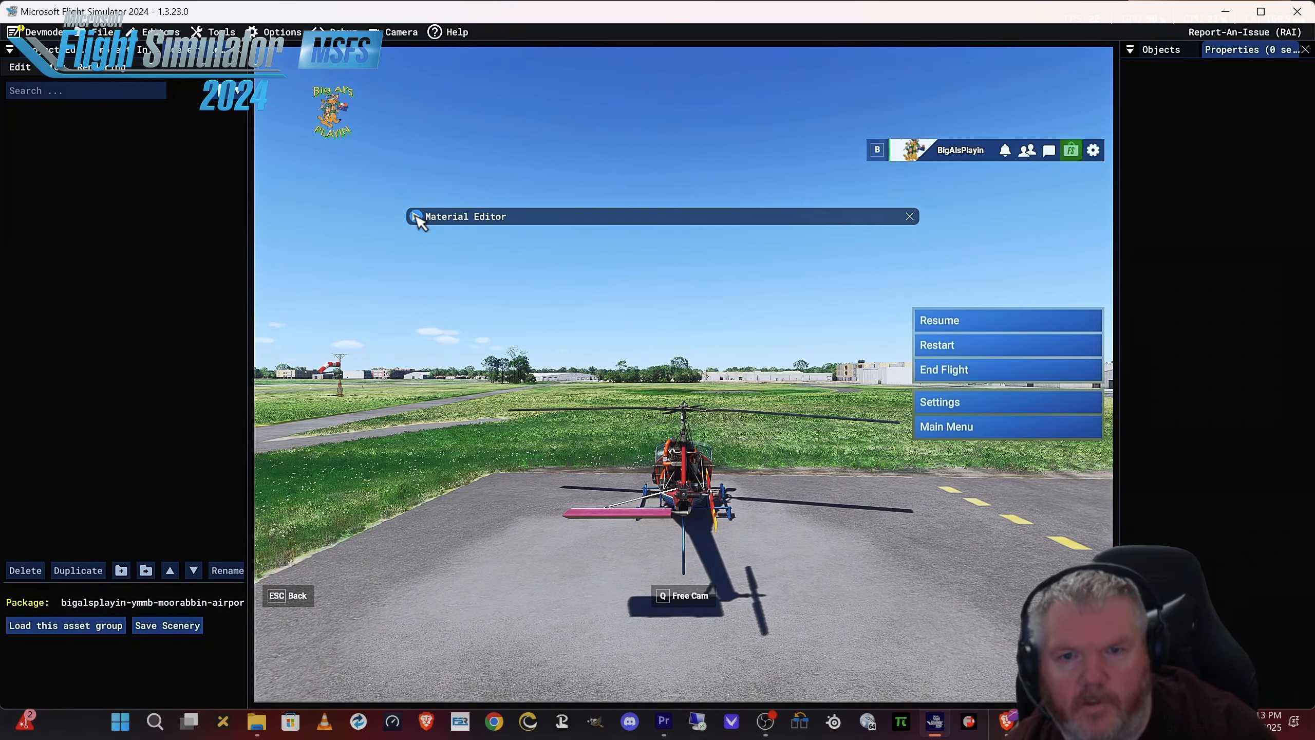
click(910, 218)
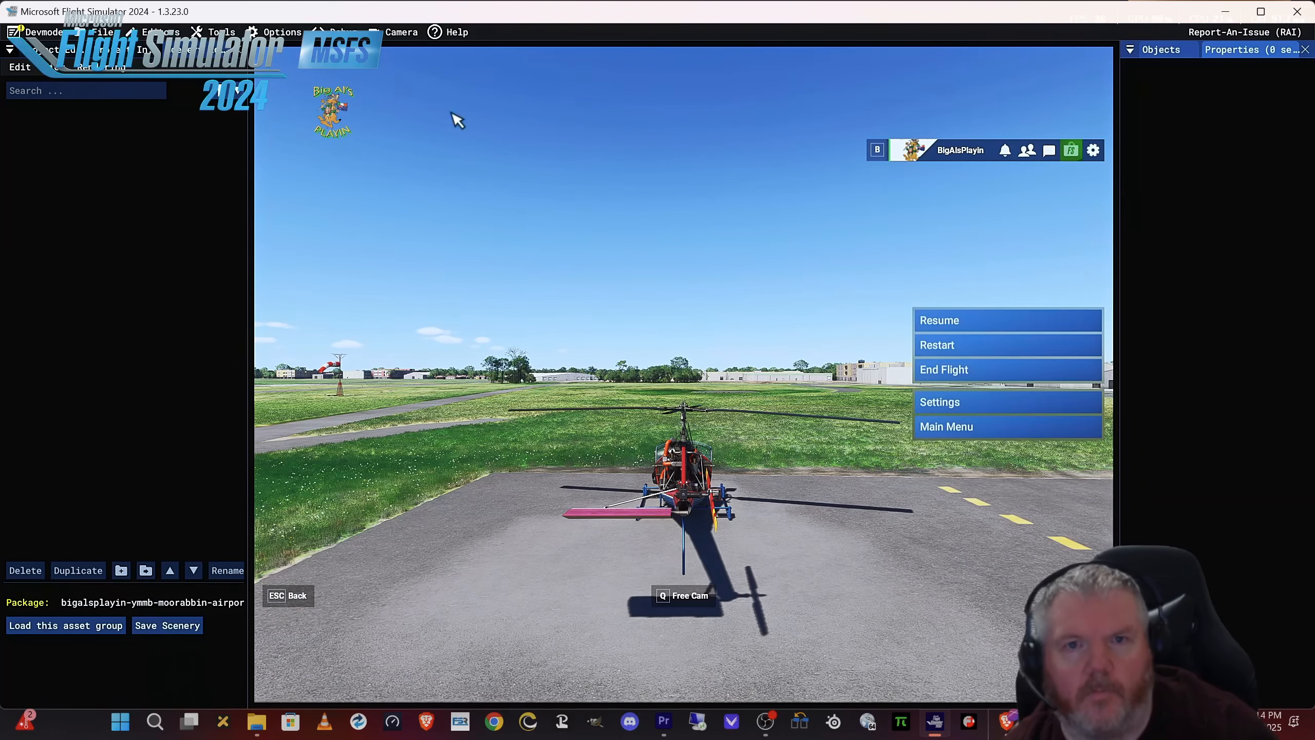
- Check that Developer Camera is enabled in the camera options and switch the paused view to the free camera
click(395, 34)
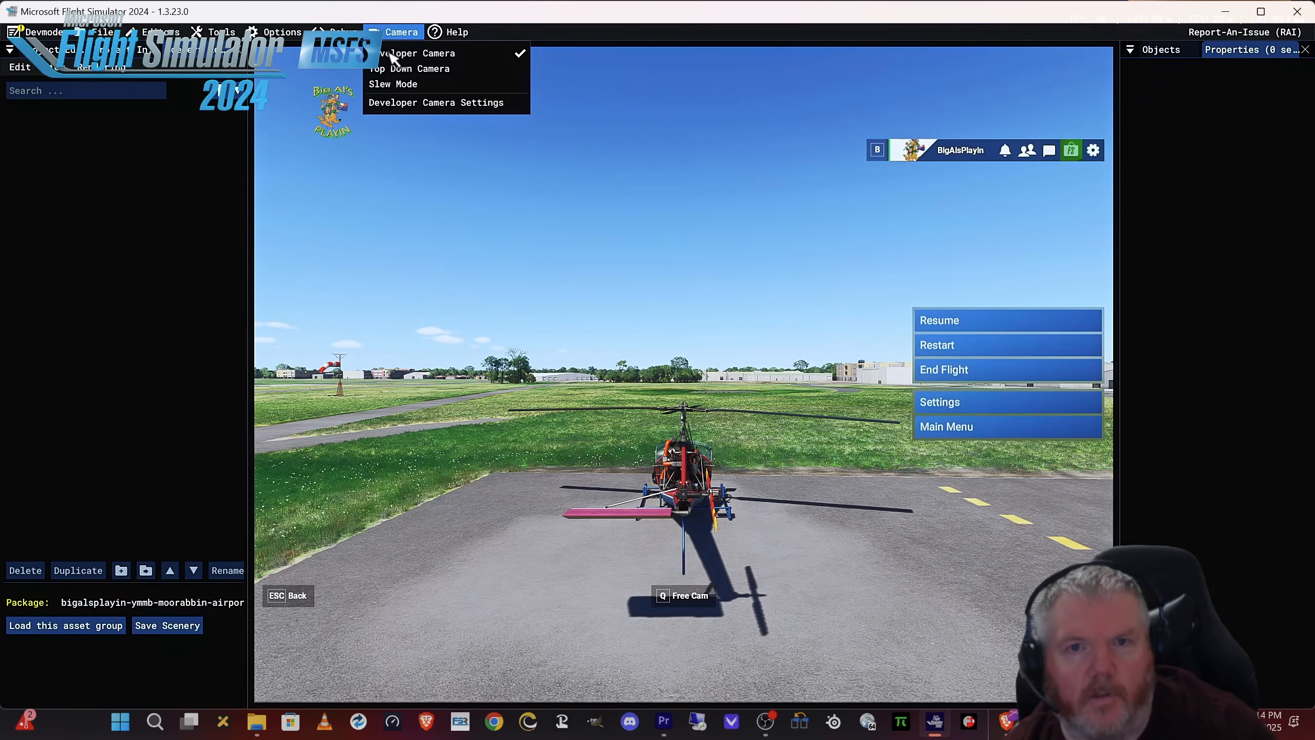
click(695, 243)
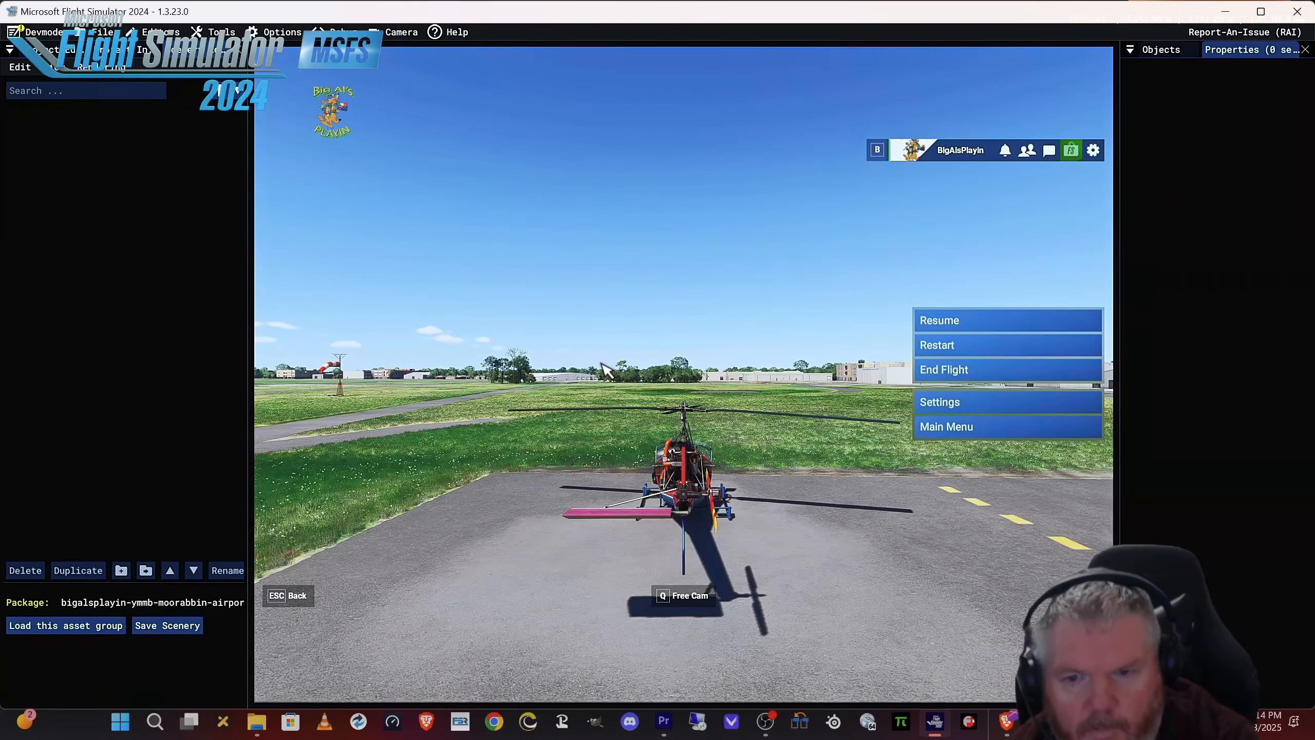
key(q)
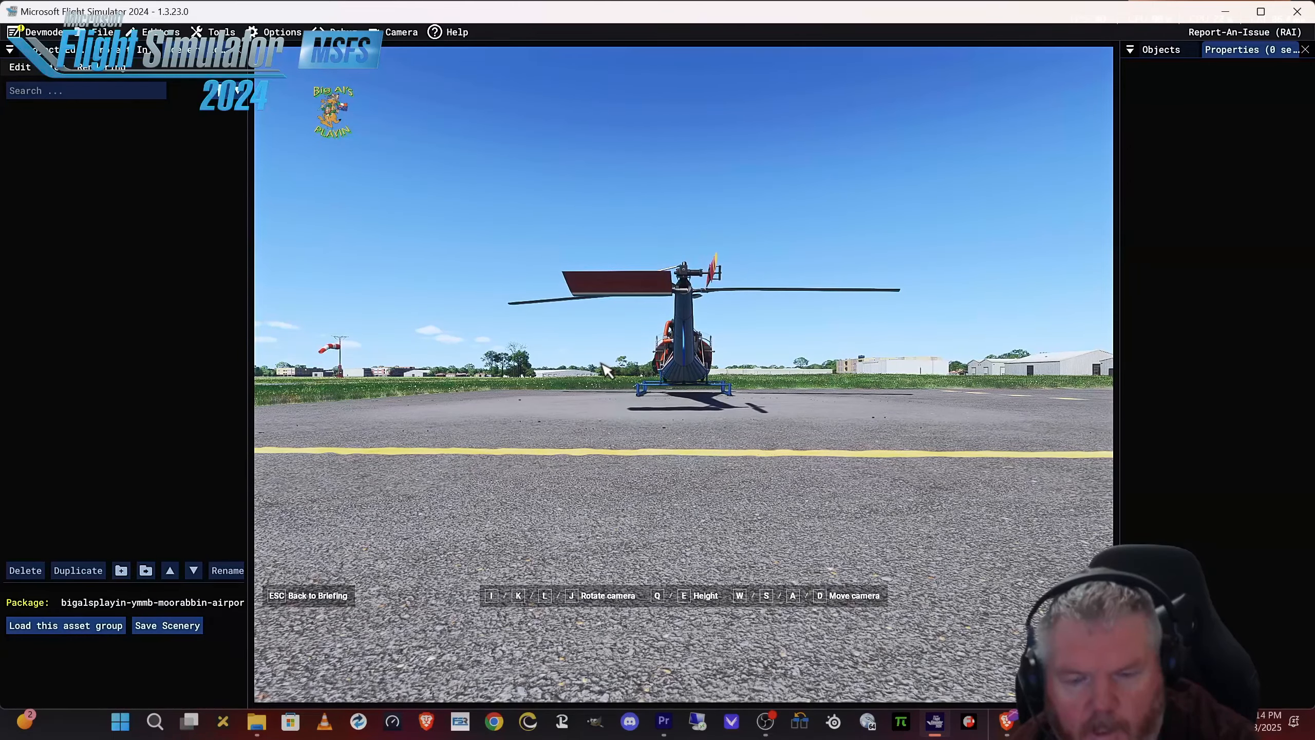
- Fly the free camera around the parked helicopter and raise it for an elevated view of the apron
key(w)
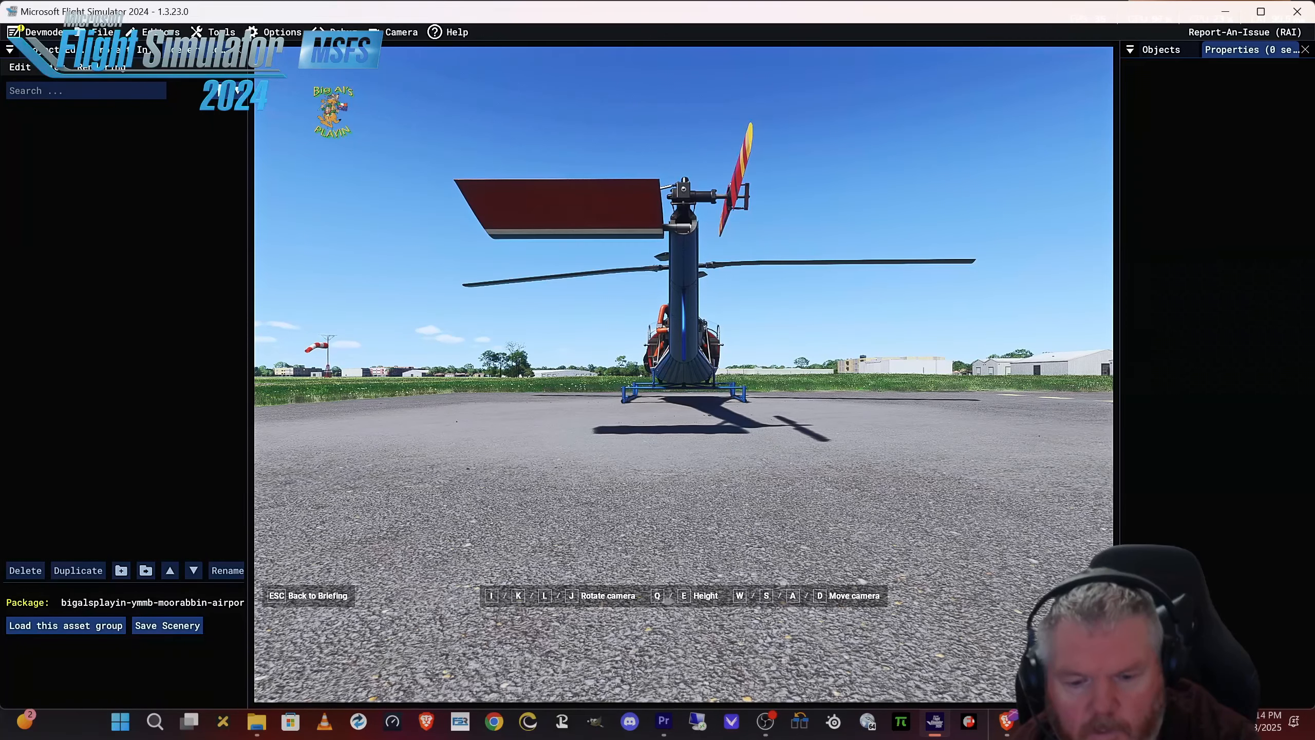
key(e)
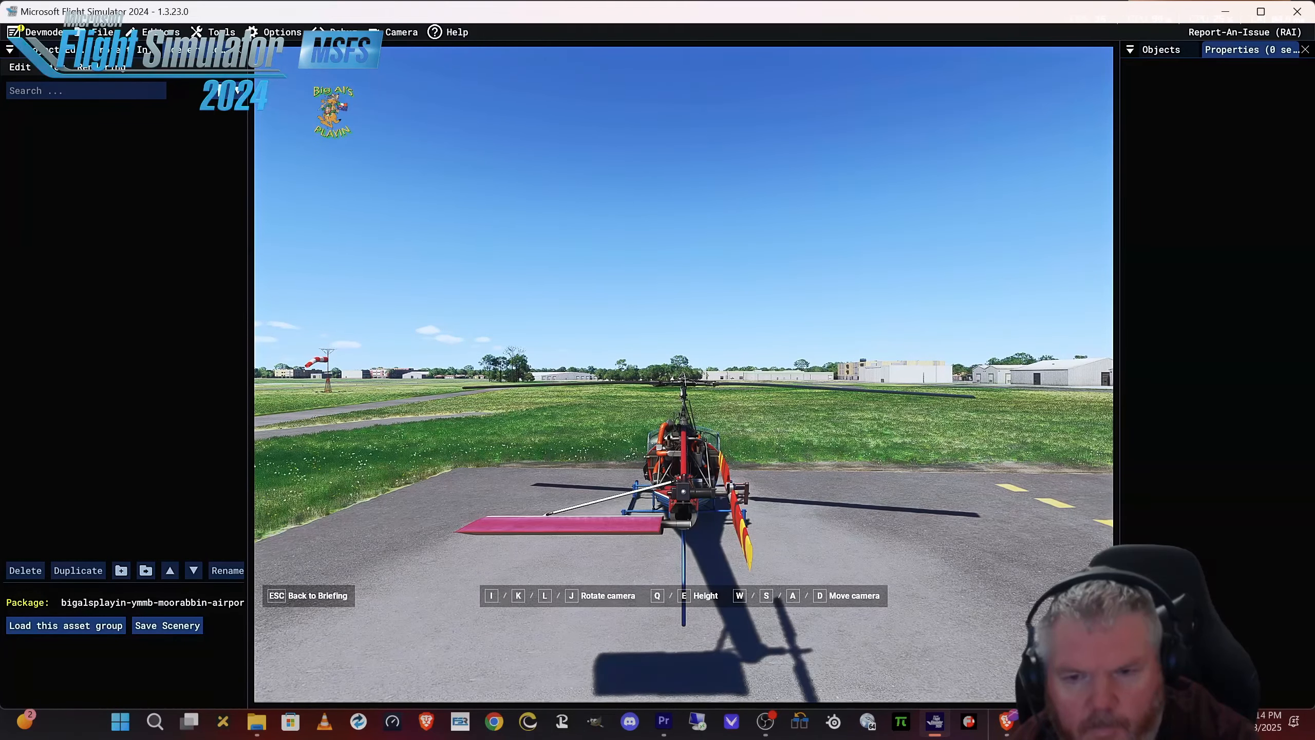
key(a)
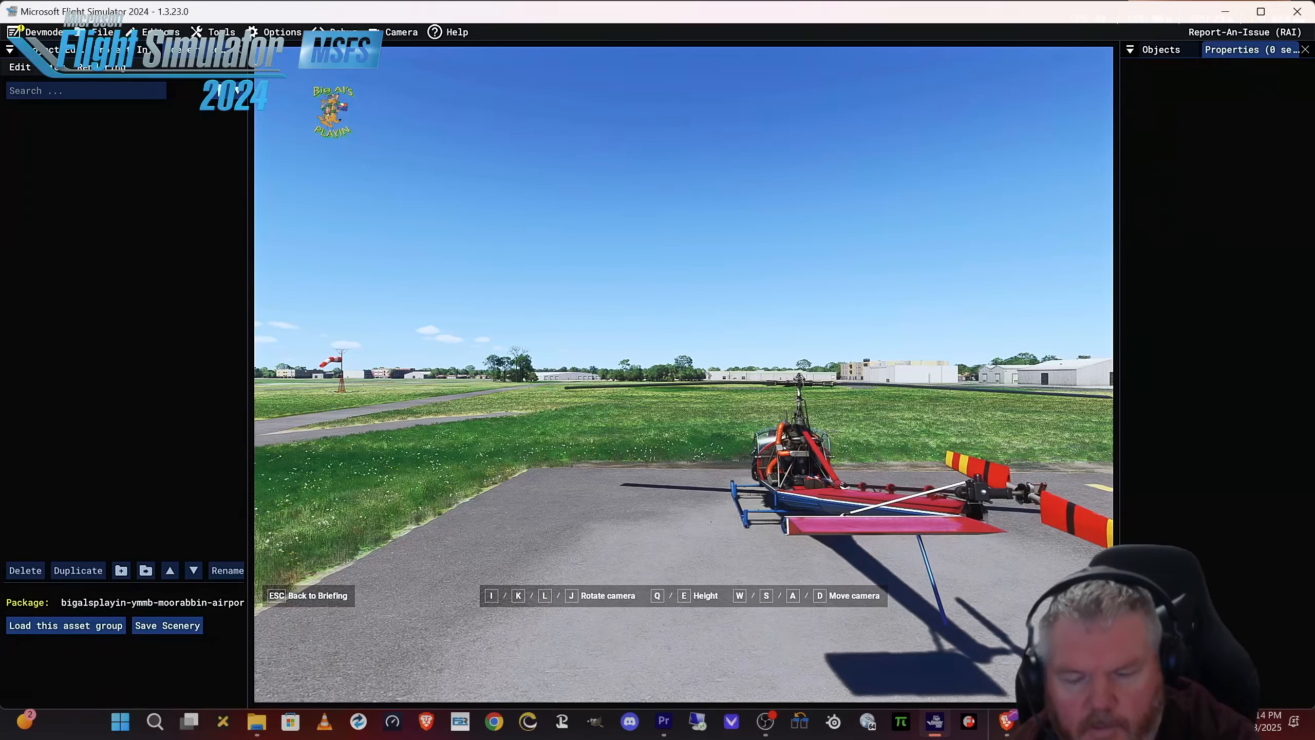
key(d)
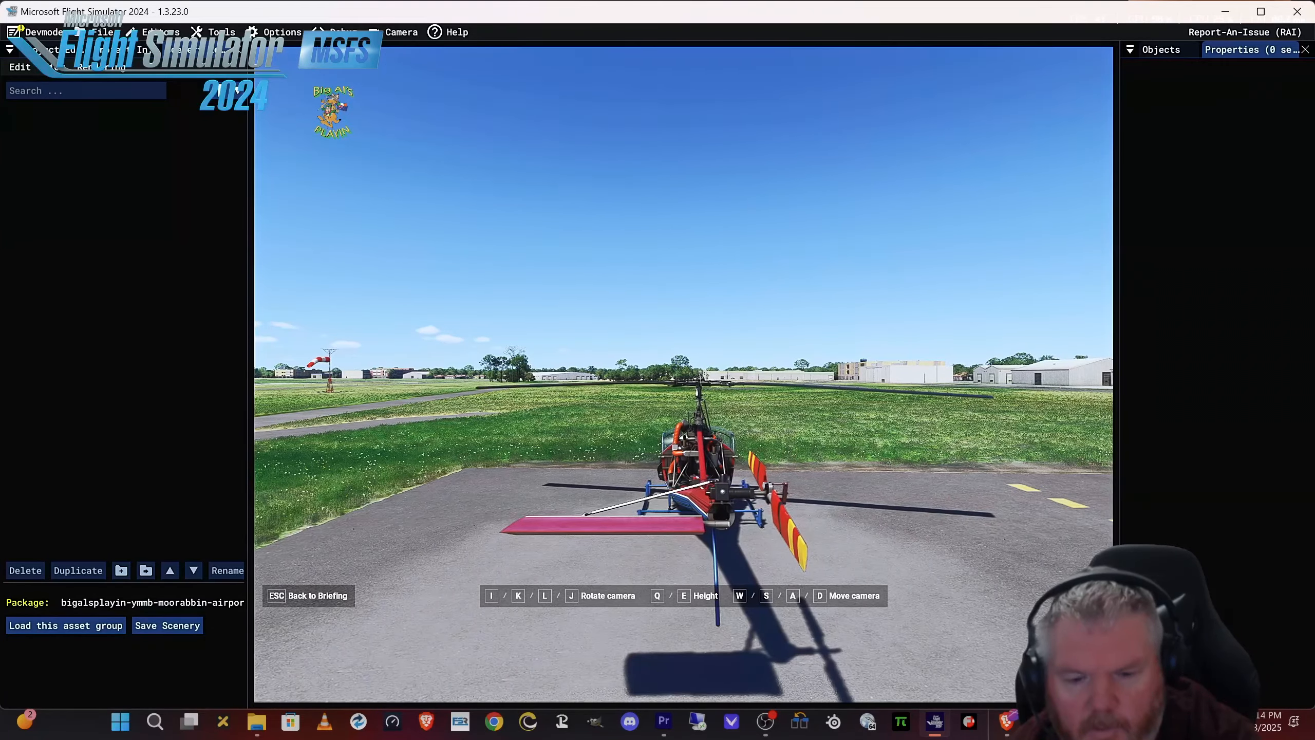
key(s)
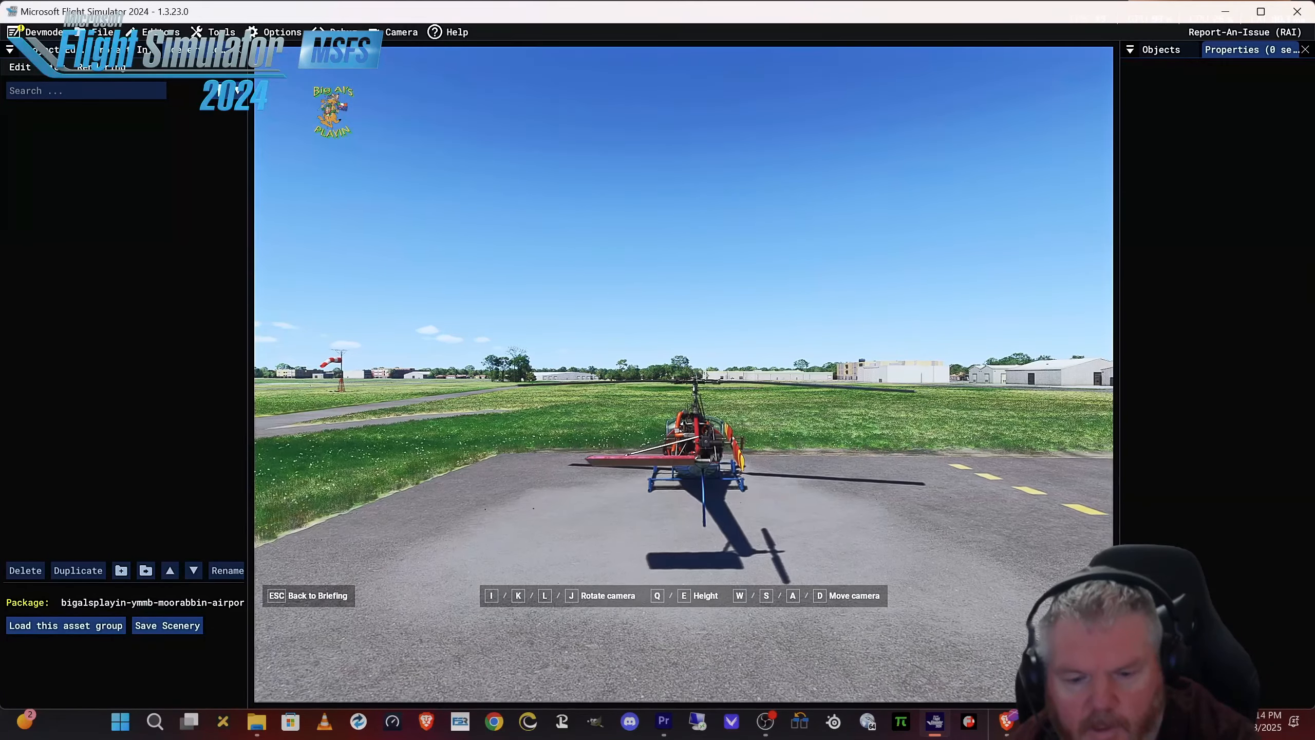
key(s)
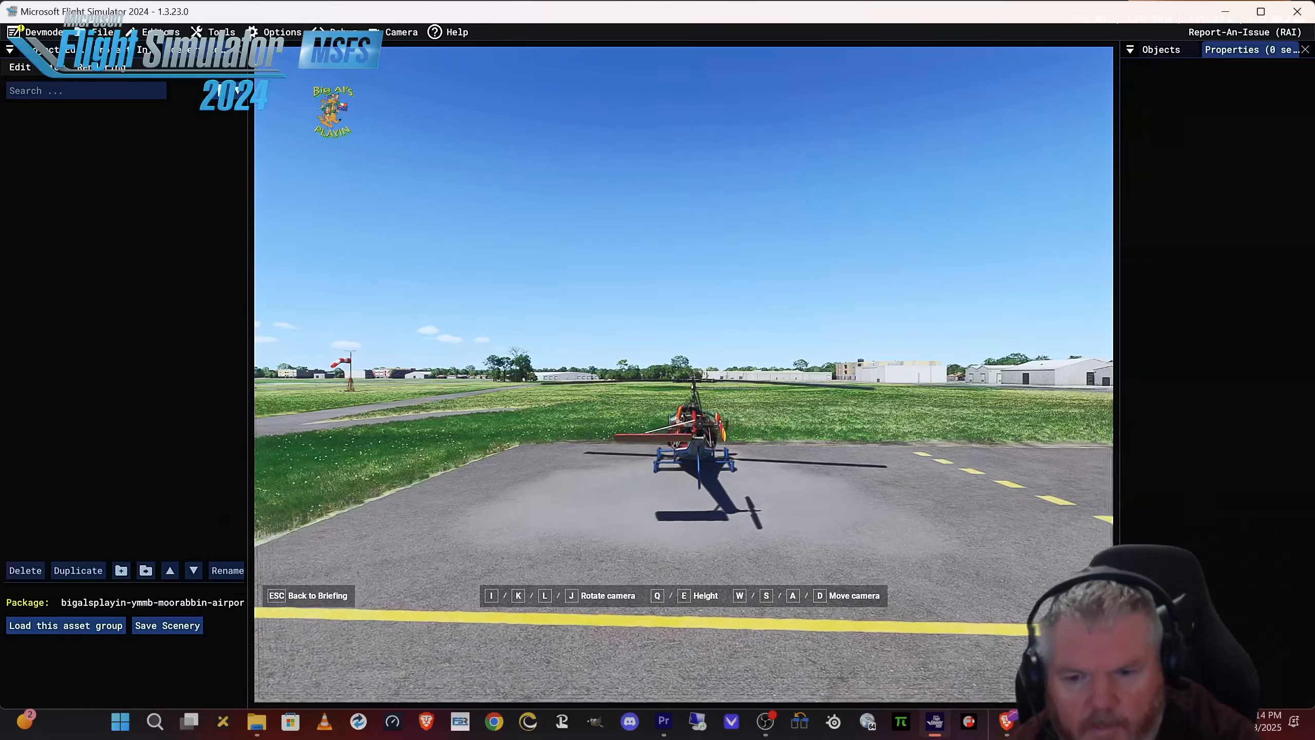
key(a)
key(q)
key(w)
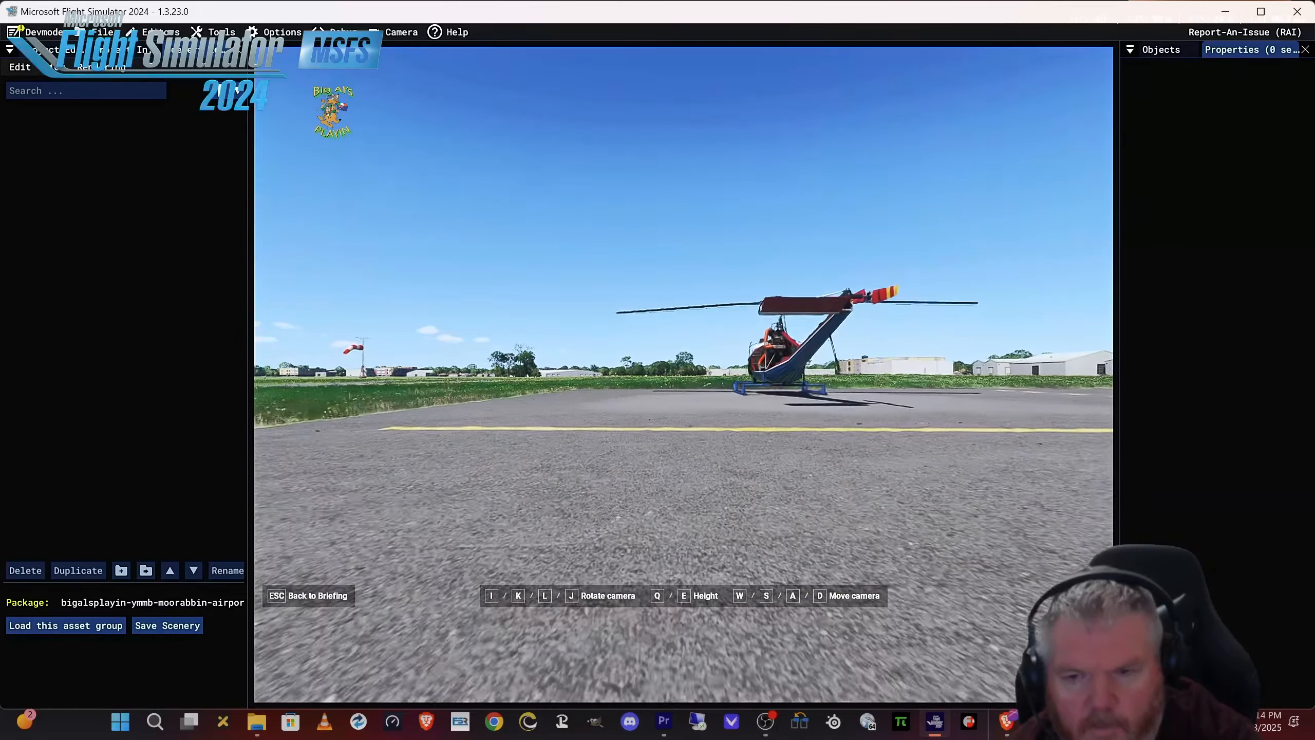
key(e)
key(e)
key(w)
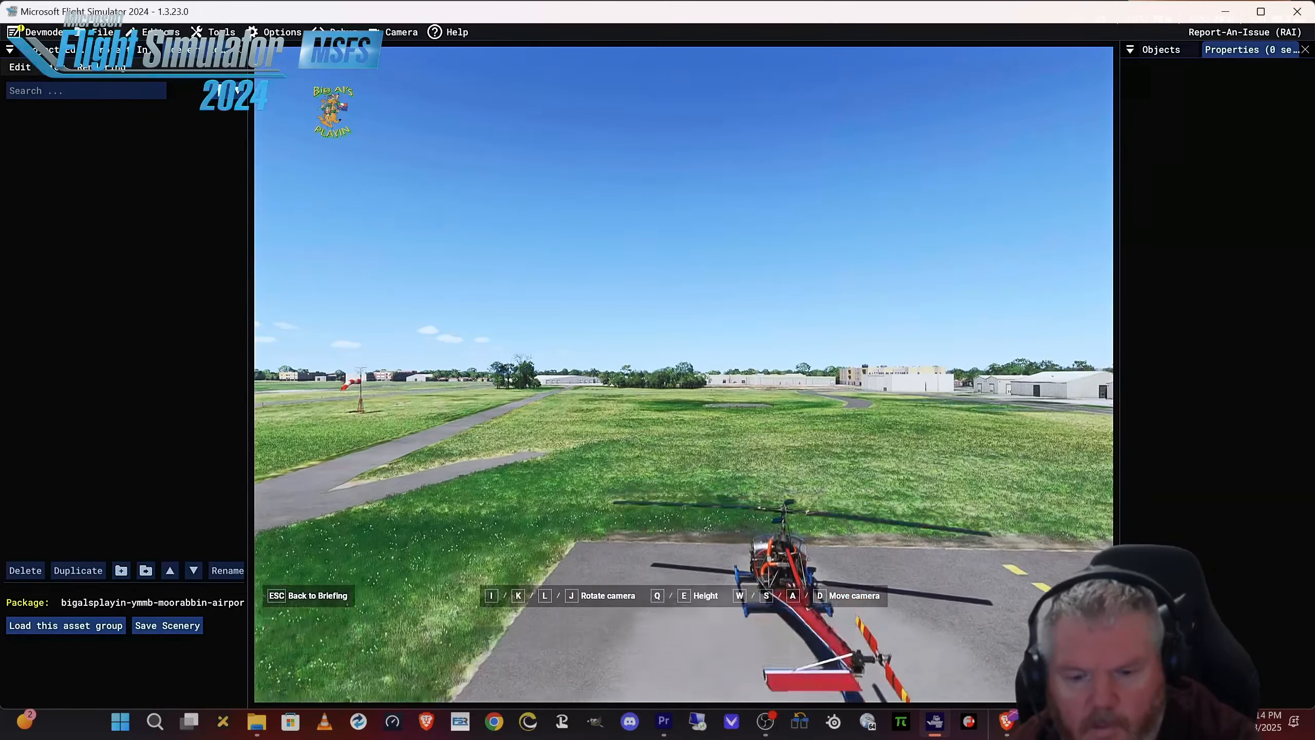
key(e)
key(d)
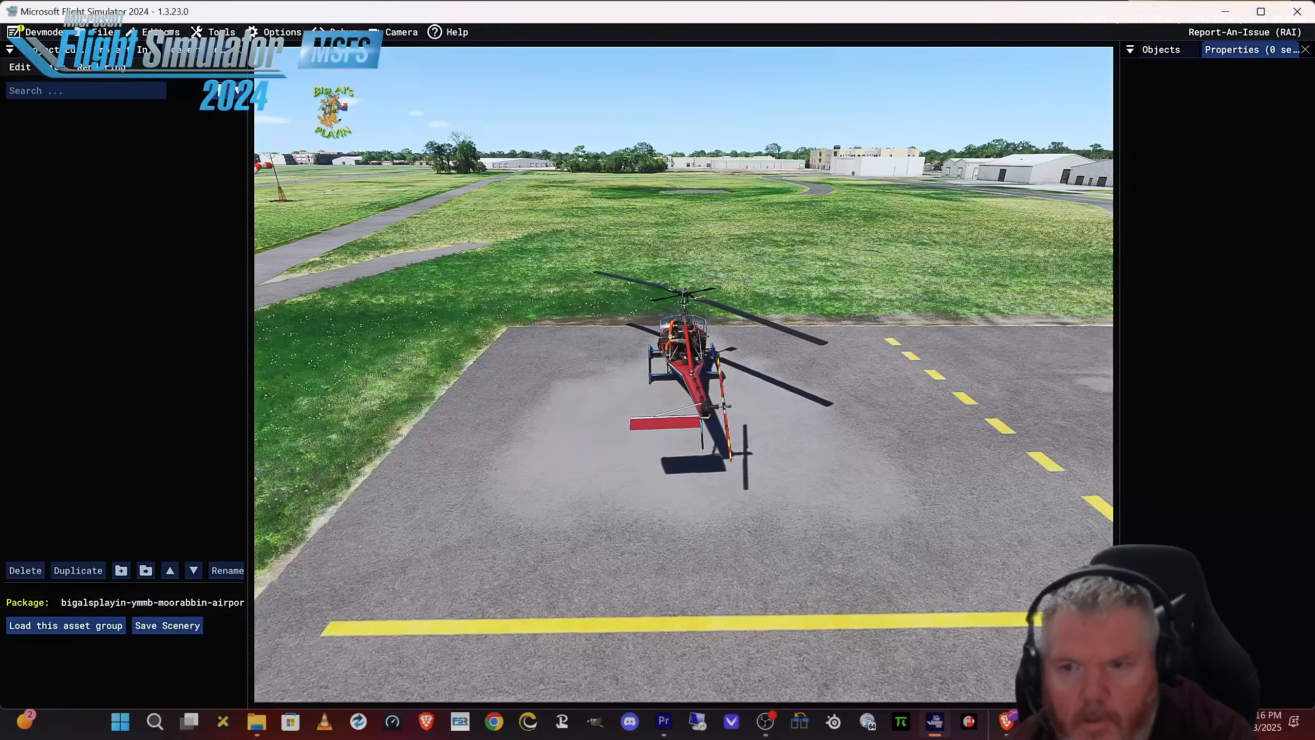
- Look around the helicopter and surrounding airfield with the free camera, viewing them from closer and farther away
right_drag(797, 264, 831, 265)
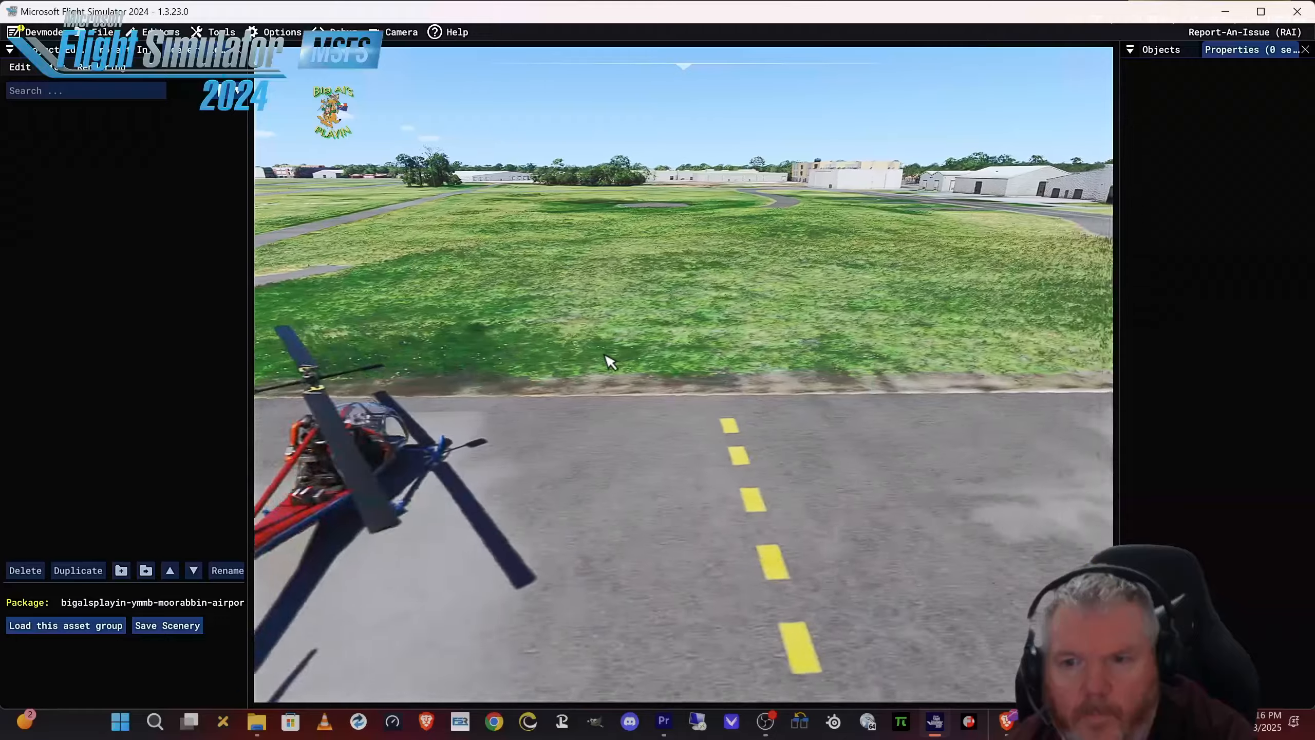
middle_drag(606, 355, 683, 346)
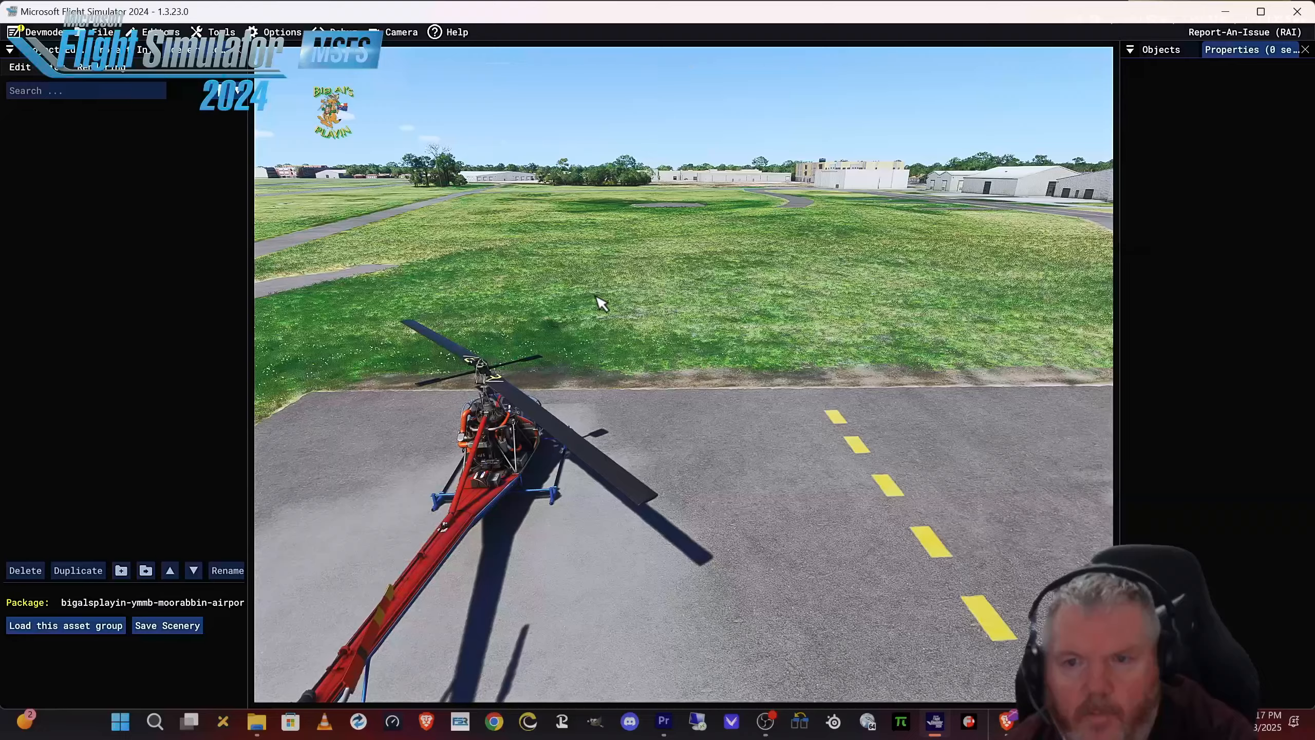
right_drag(596, 297, 466, 318)
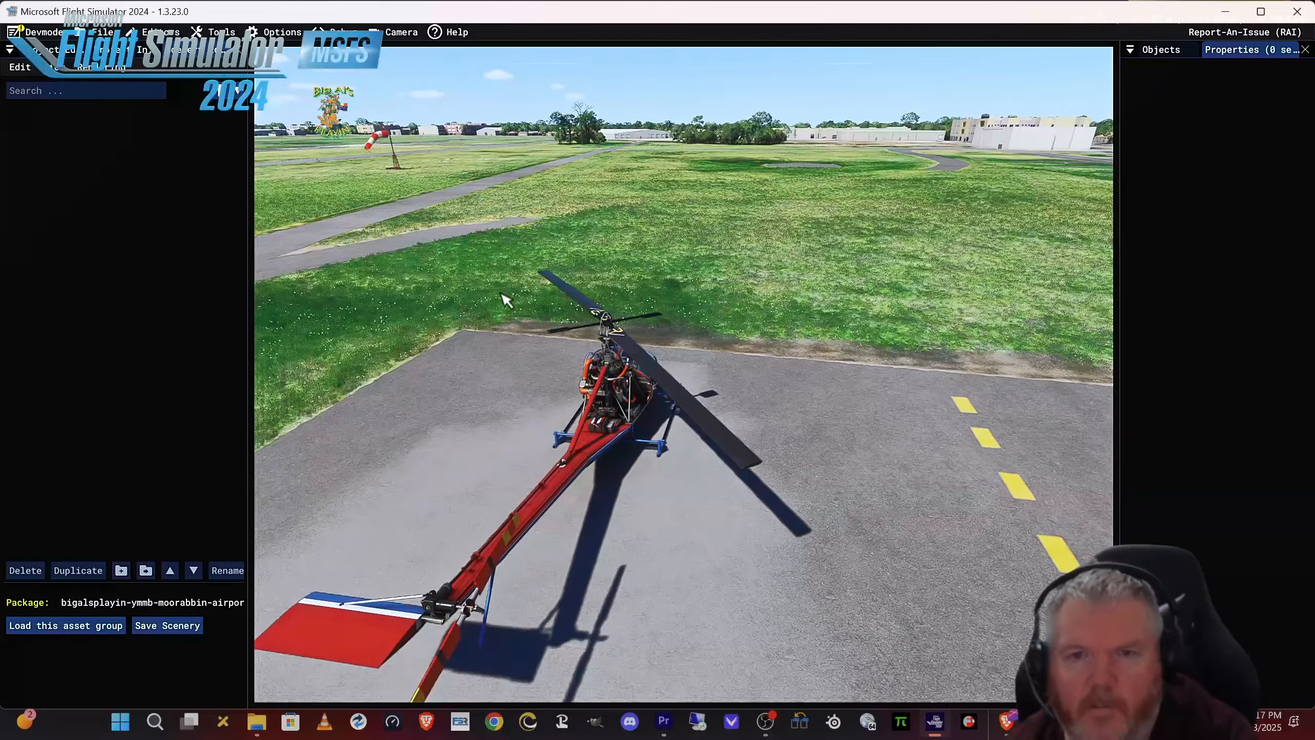
right_drag(621, 207, 745, 179)
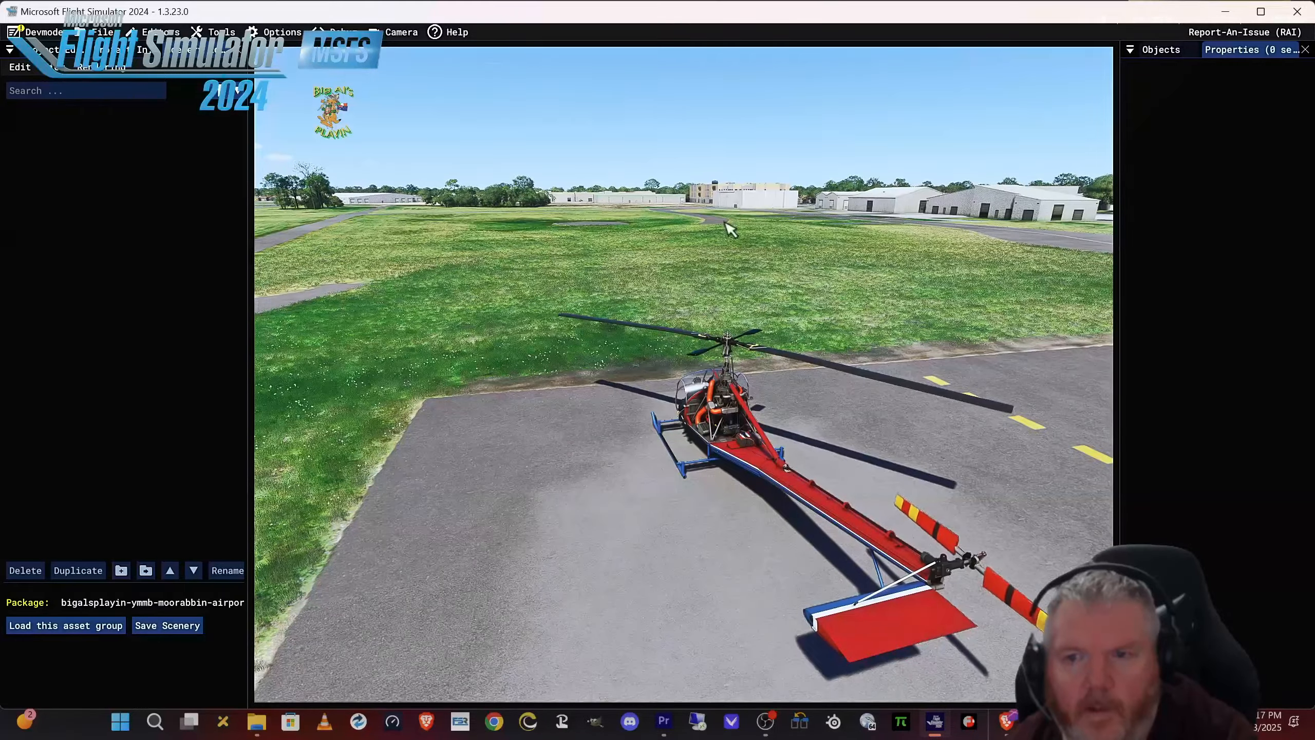
right_drag(730, 228, 392, 307)
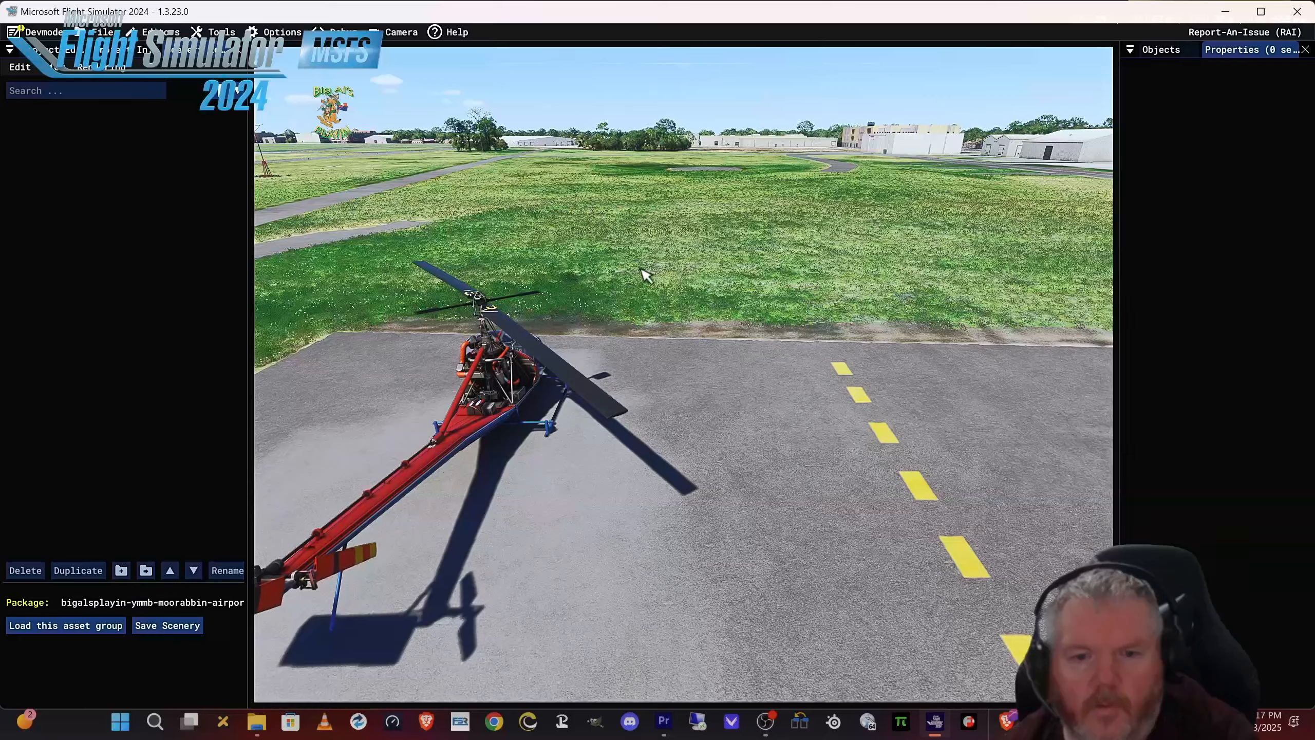
scroll(603, 263, down, 3)
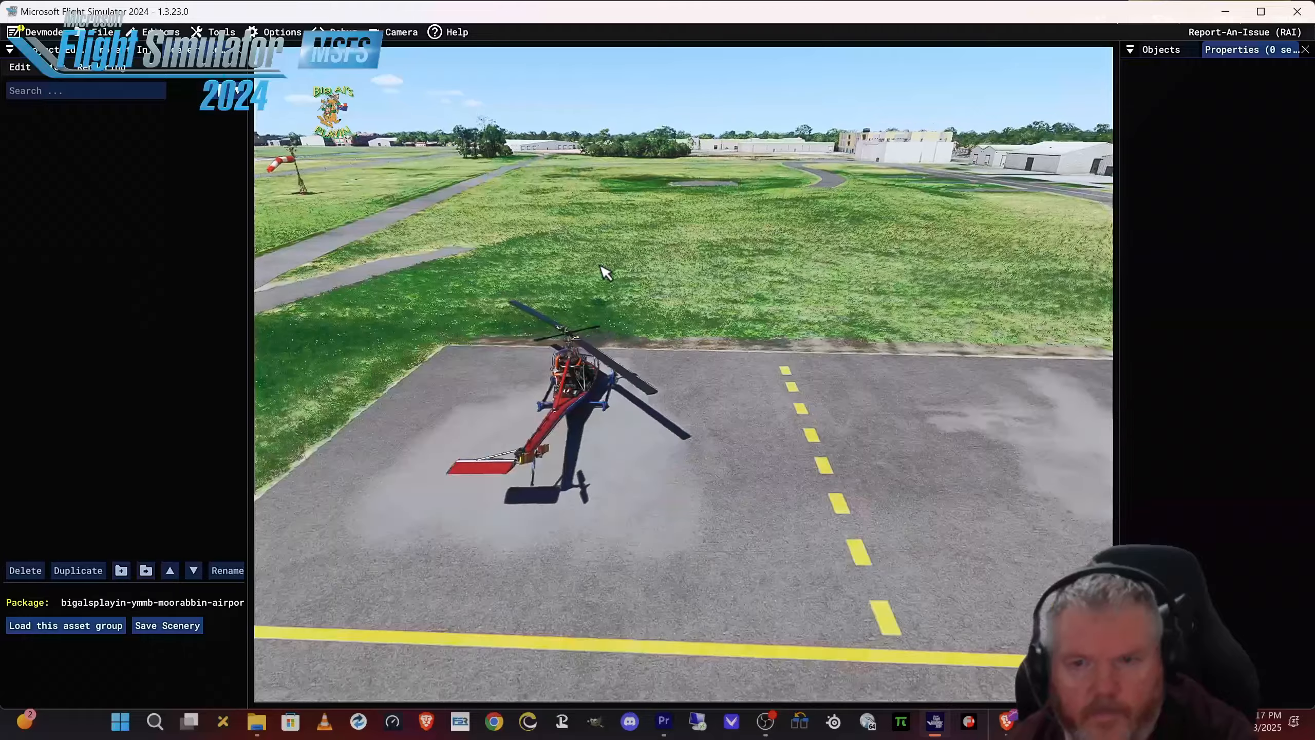
right_drag(742, 238, 491, 256)
right_drag(703, 237, 865, 230)
right_drag(563, 260, 847, 260)
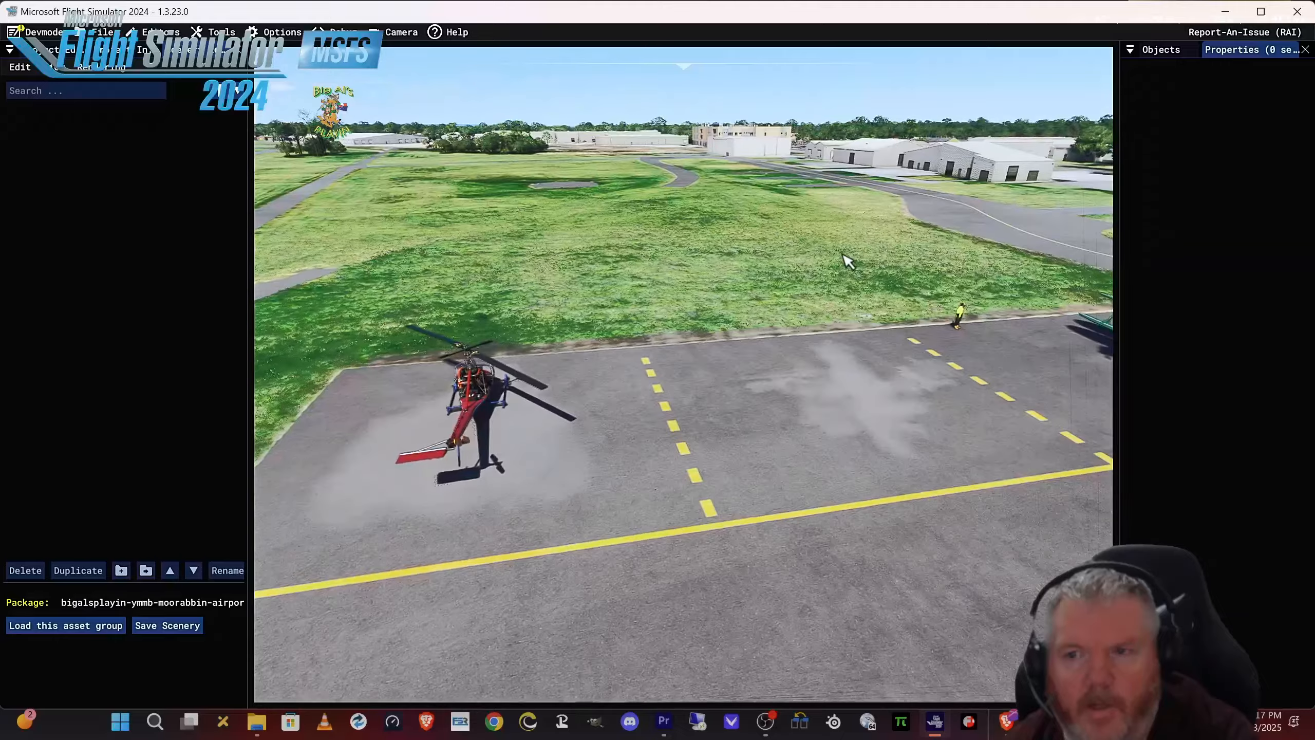
right_drag(626, 264, 519, 246)
right_drag(689, 232, 576, 252)
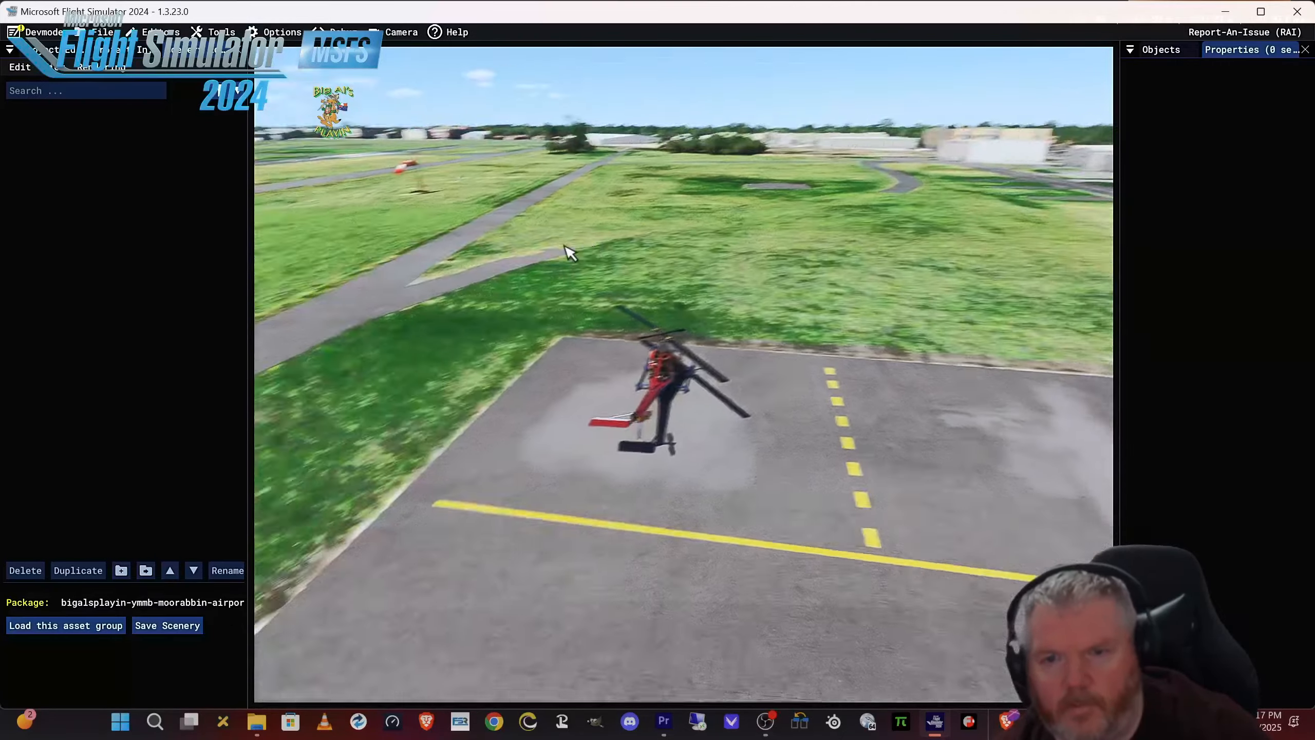
right_drag(582, 311, 491, 285)
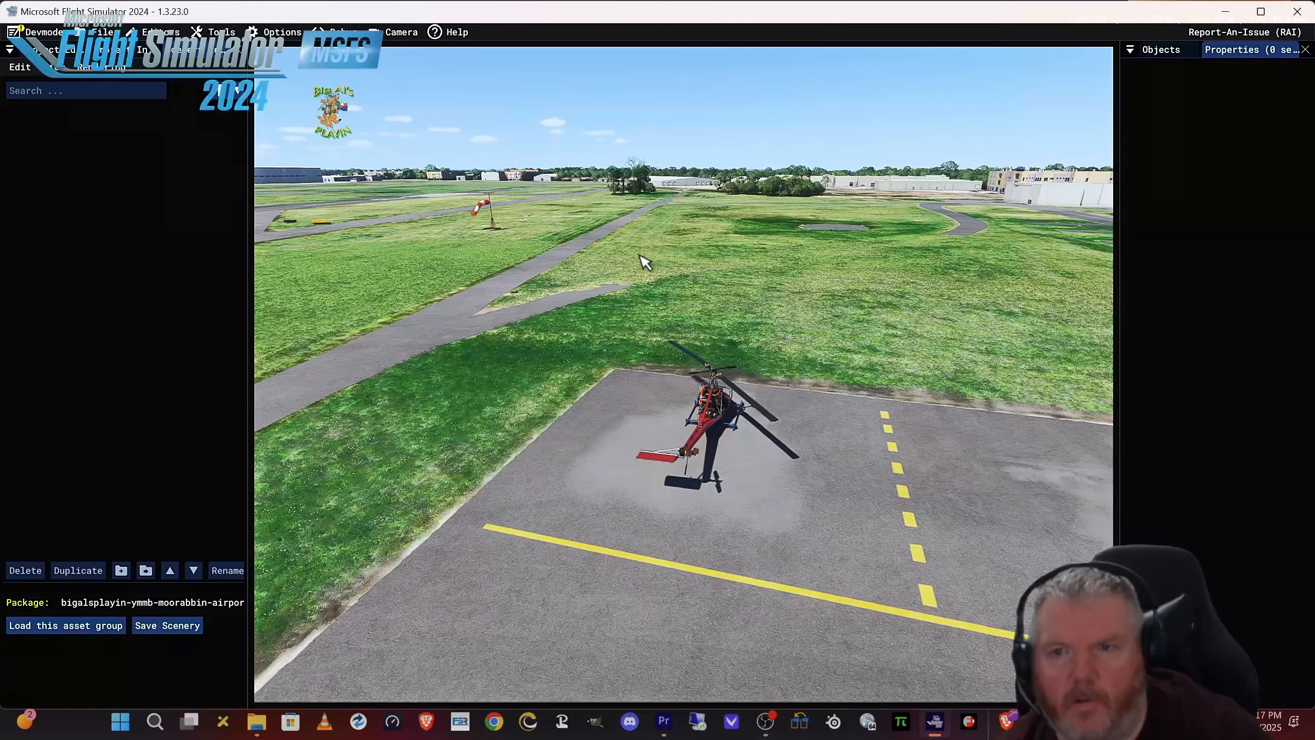
scroll(712, 186, up, 2)
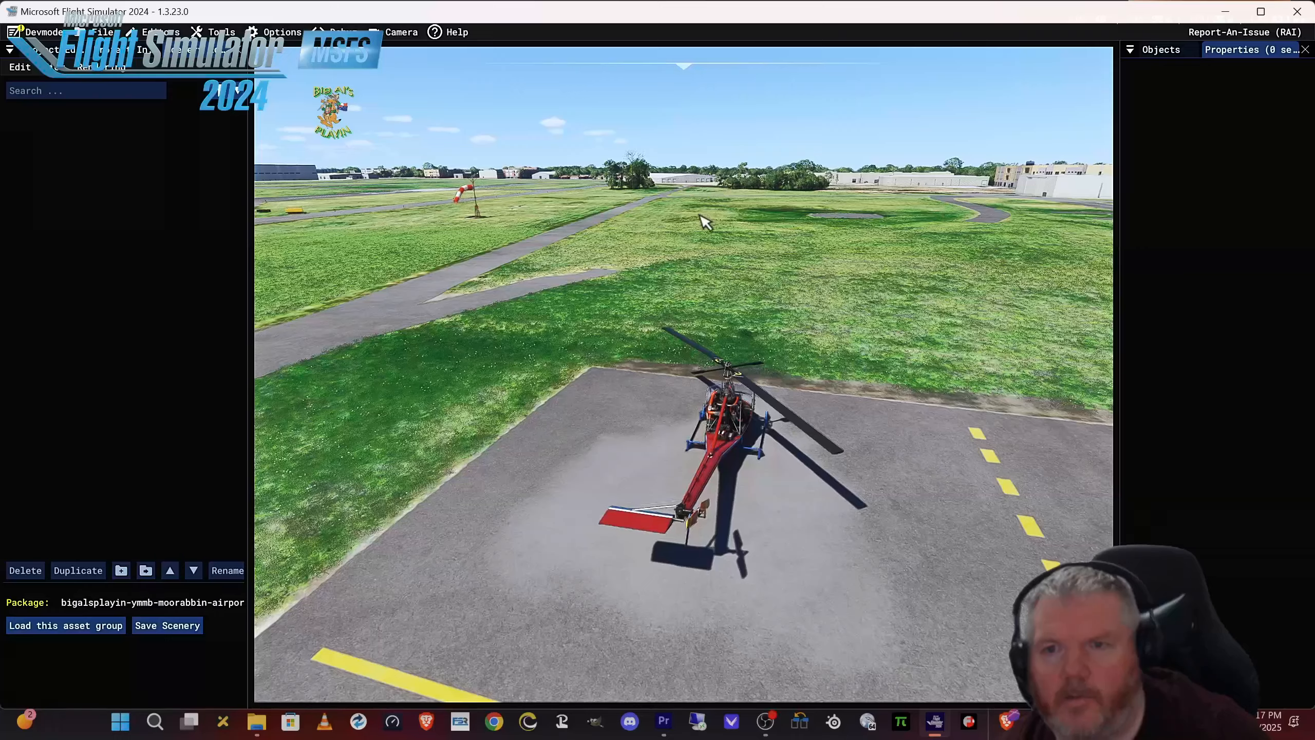
right_drag(703, 216, 717, 185)
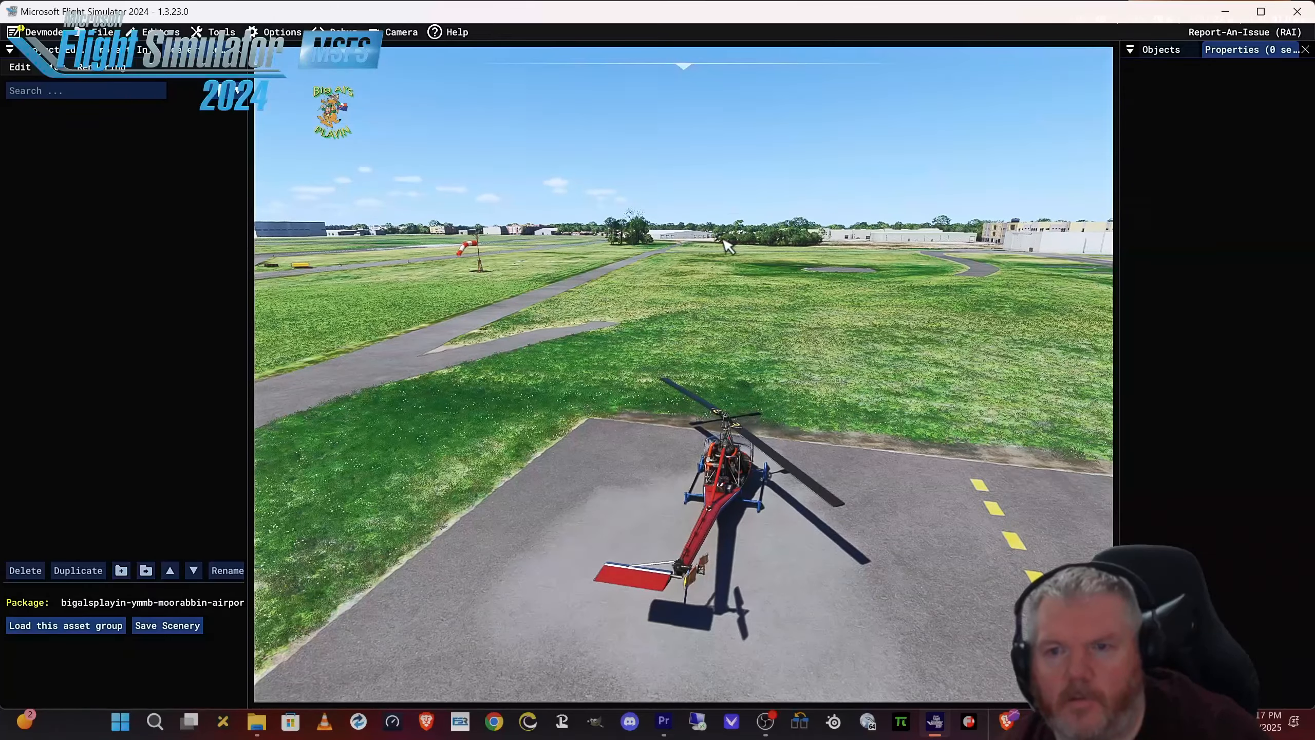
scroll(711, 269, down, 5)
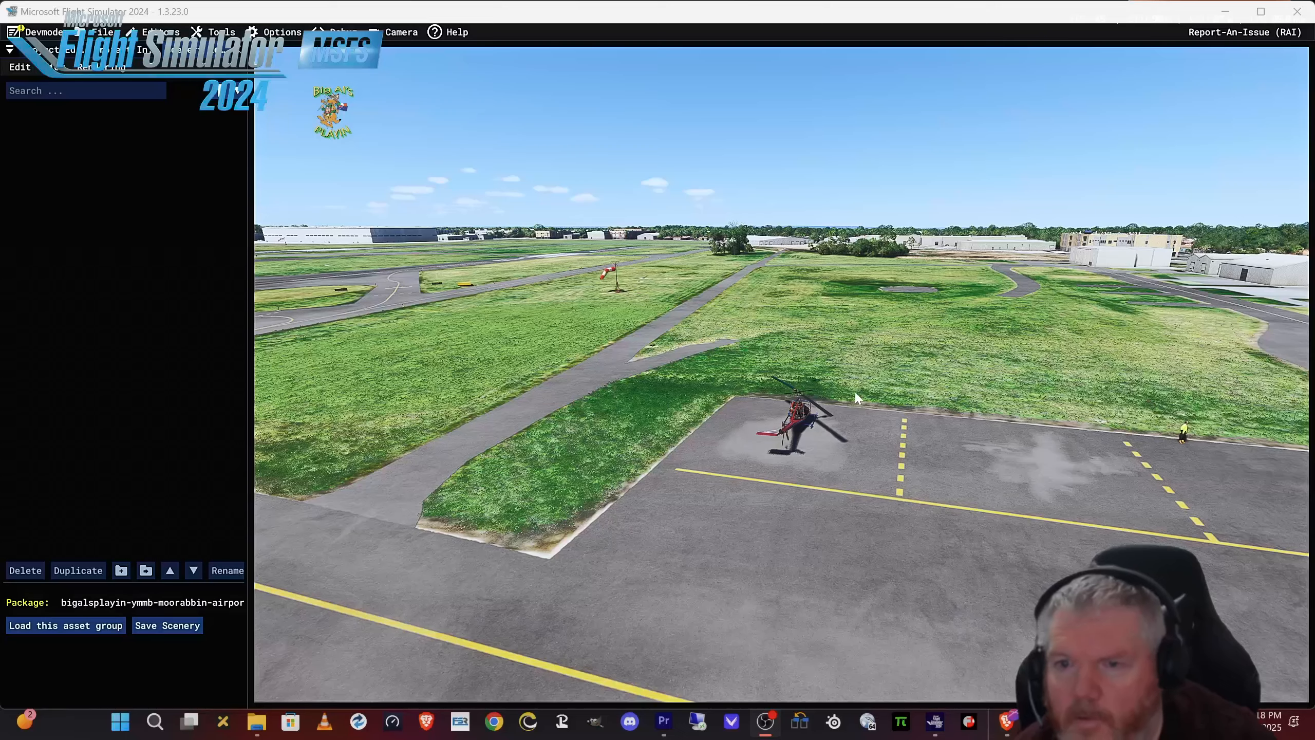
- Survey the apron, taxiways and distant hangars from the raised viewpoint behind the helicopter
click(836, 368)
right_drag(833, 340, 869, 351)
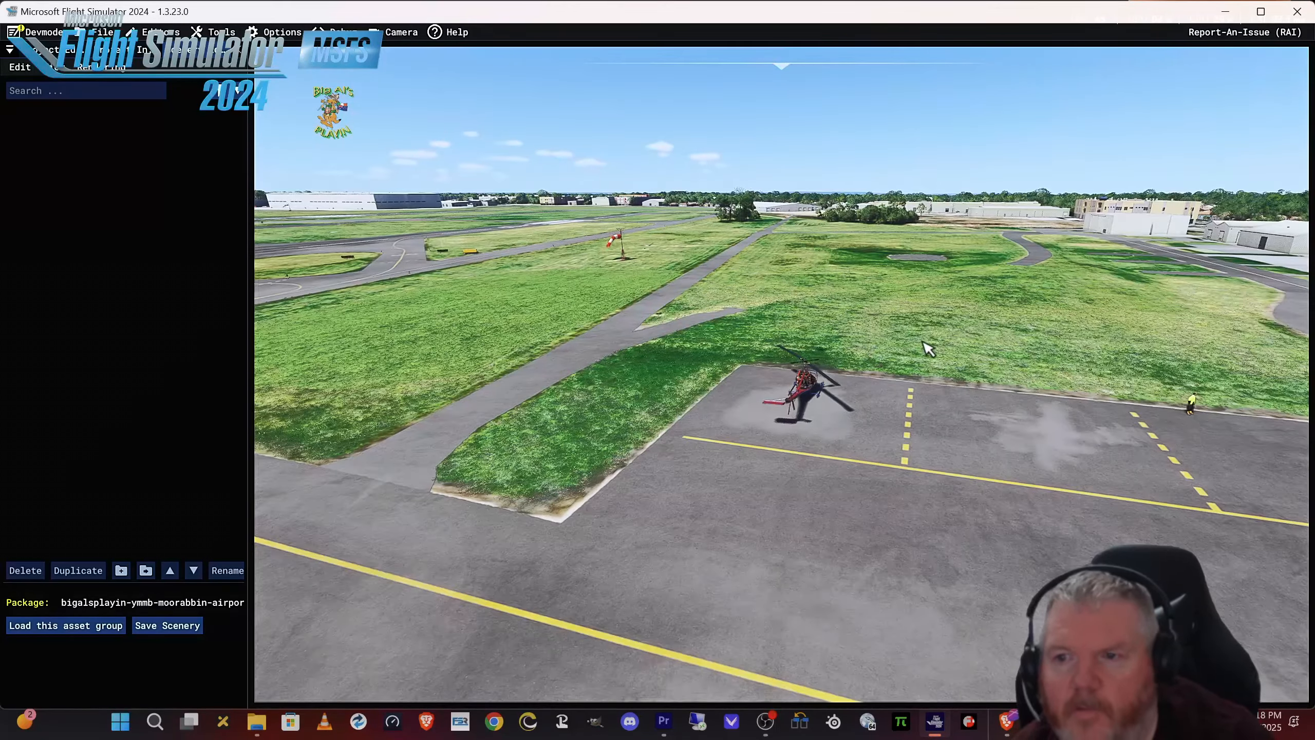
right_drag(763, 348, 859, 331)
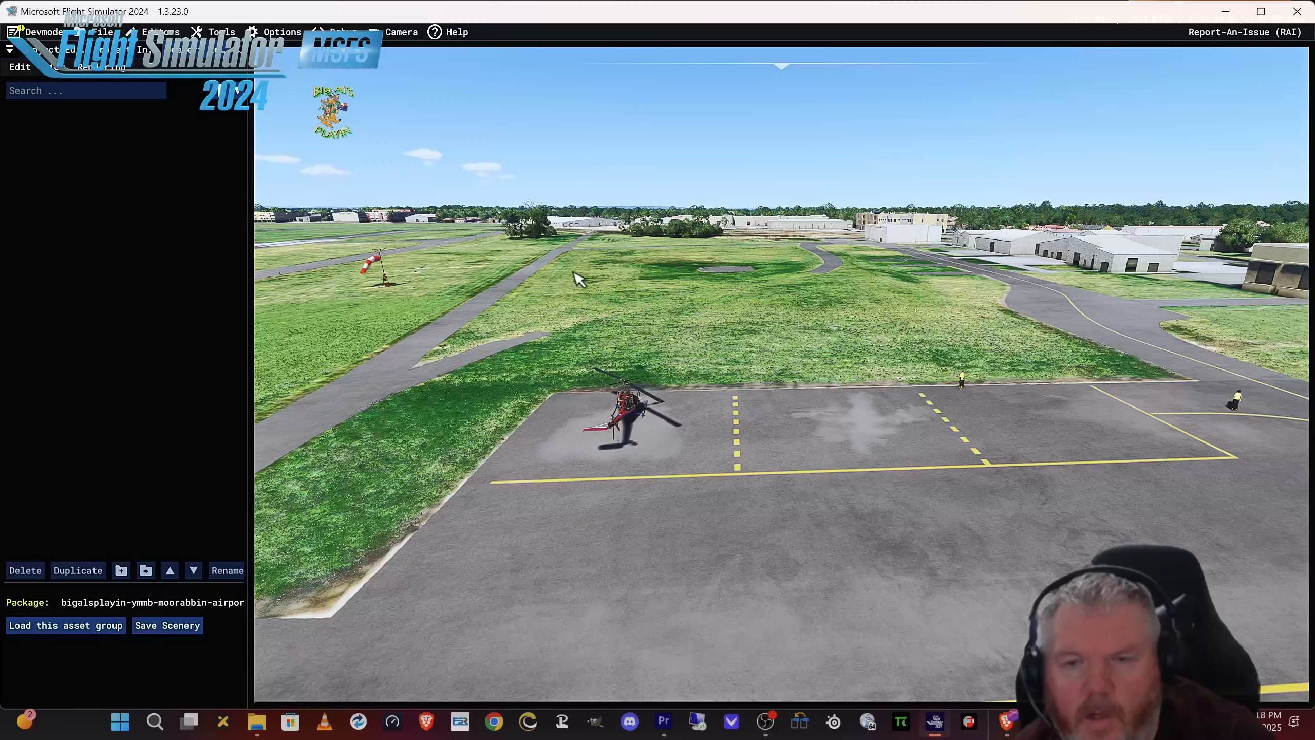
right_drag(833, 284, 777, 310)
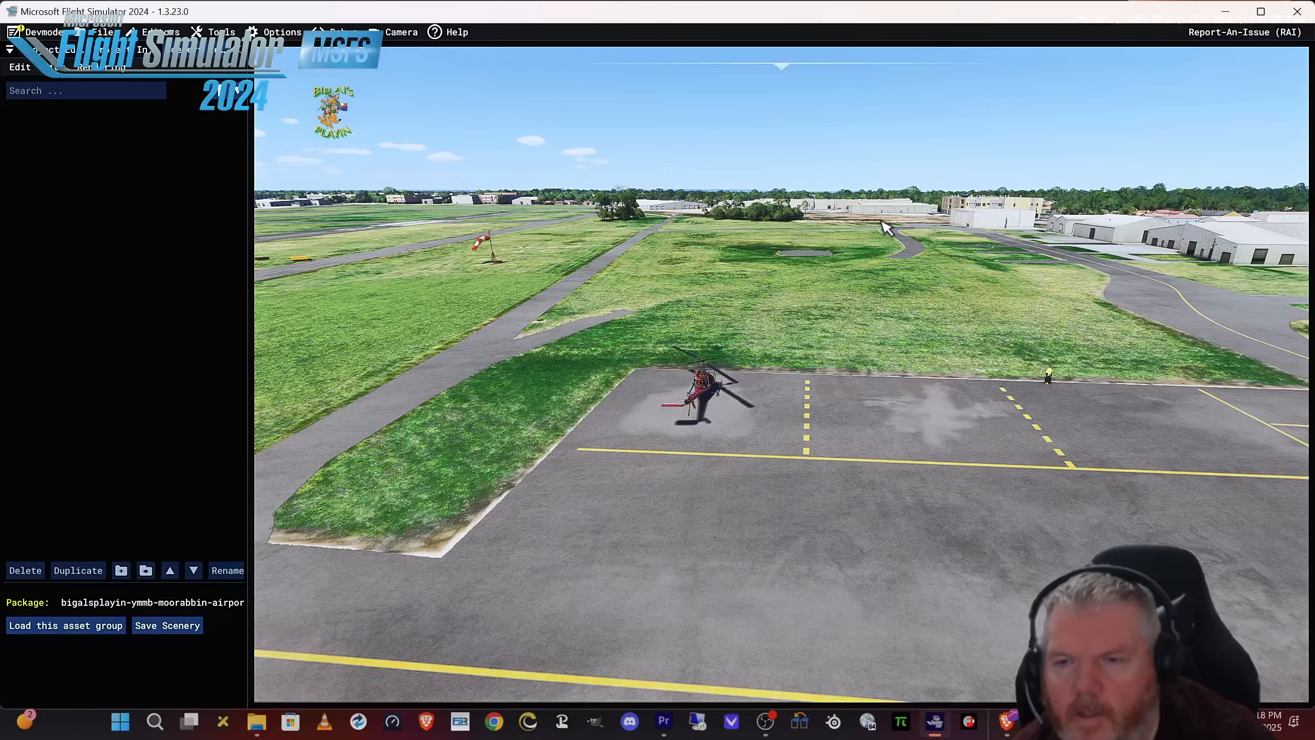
right_drag(921, 221, 956, 264)
right_drag(803, 264, 771, 288)
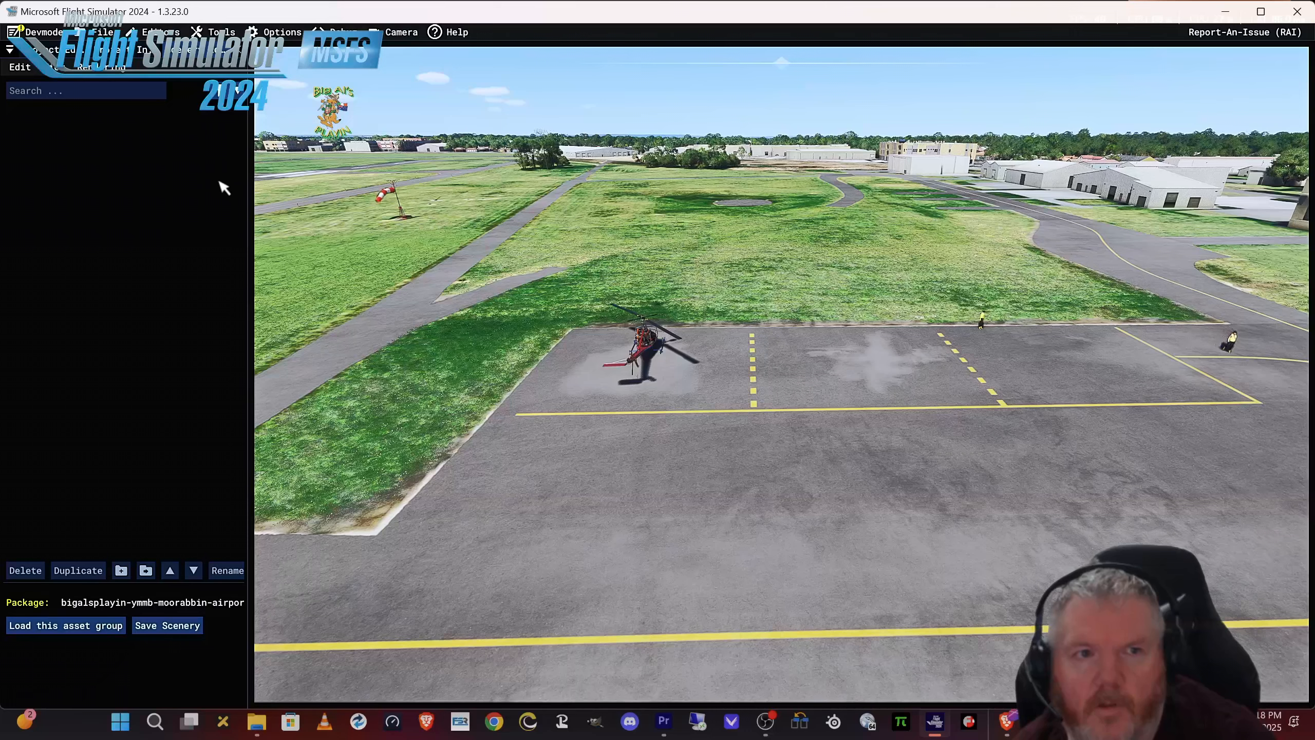
- Show the scenery editor's Objects and Properties windows and check the other available editor views
click(57, 71)
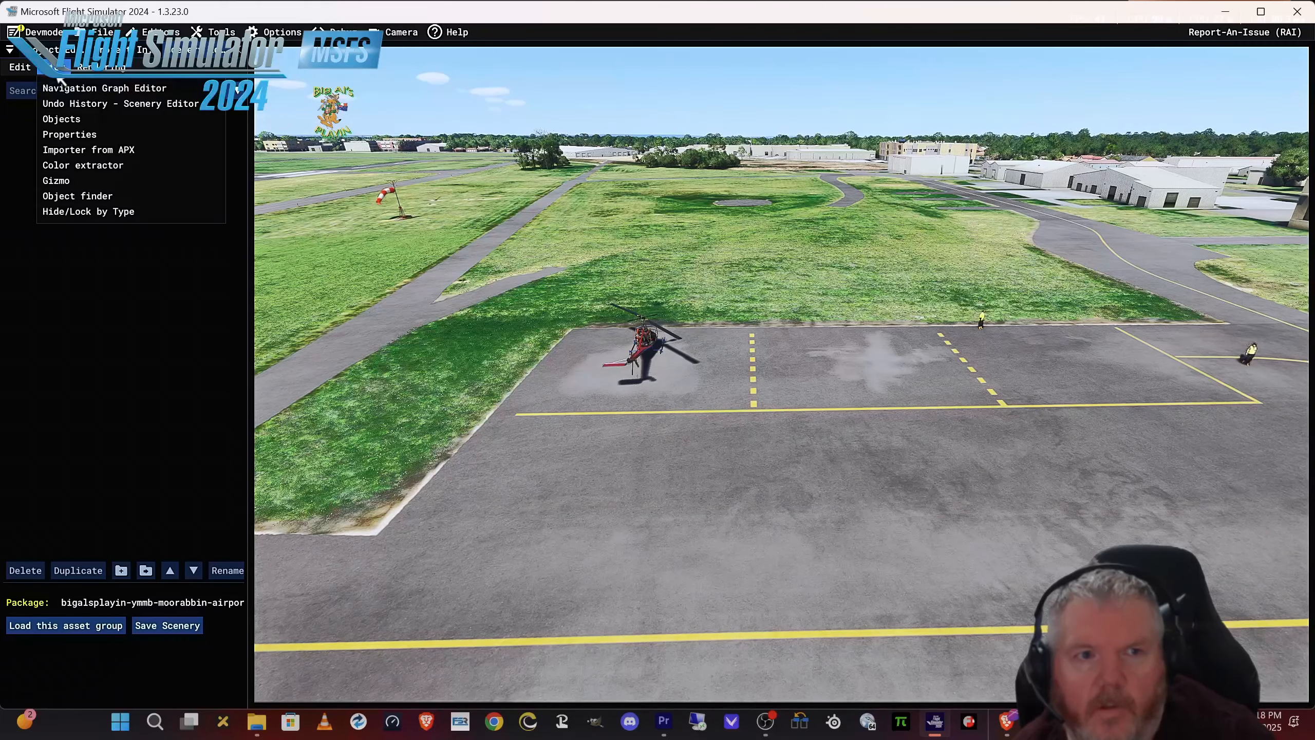
click(62, 118)
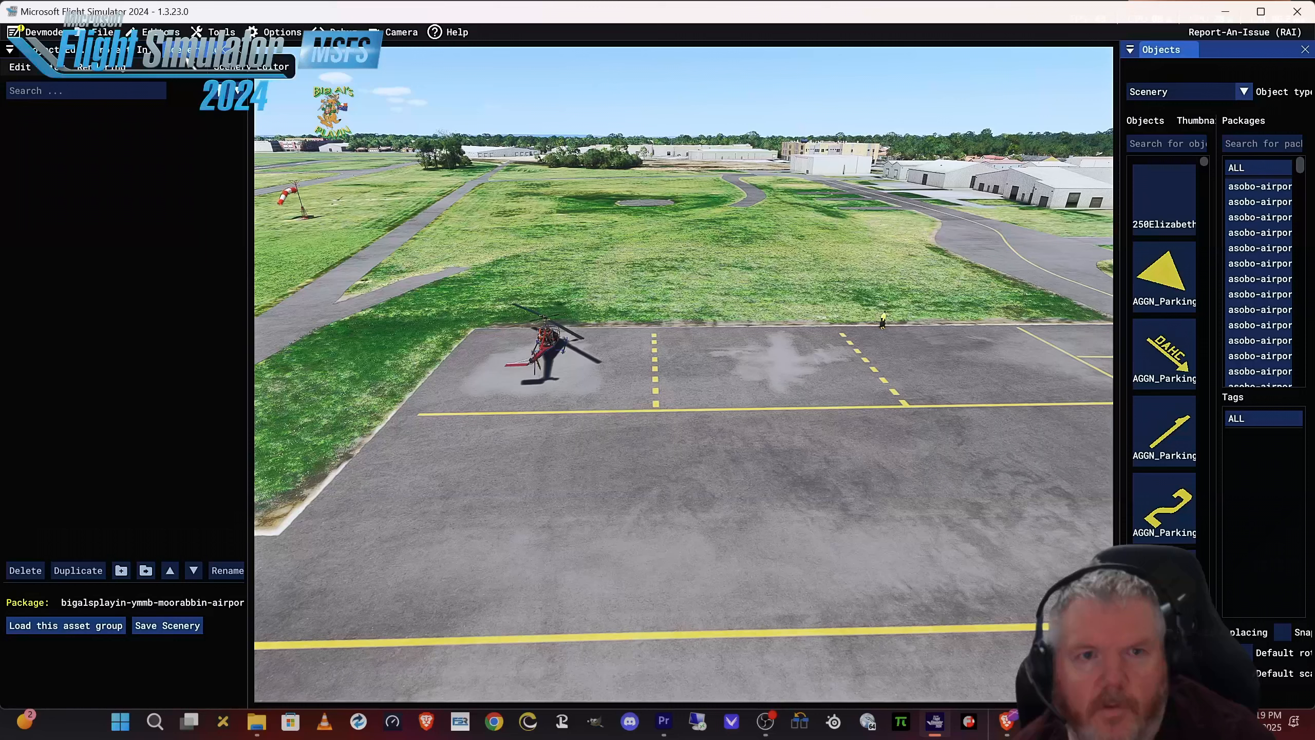
click(53, 70)
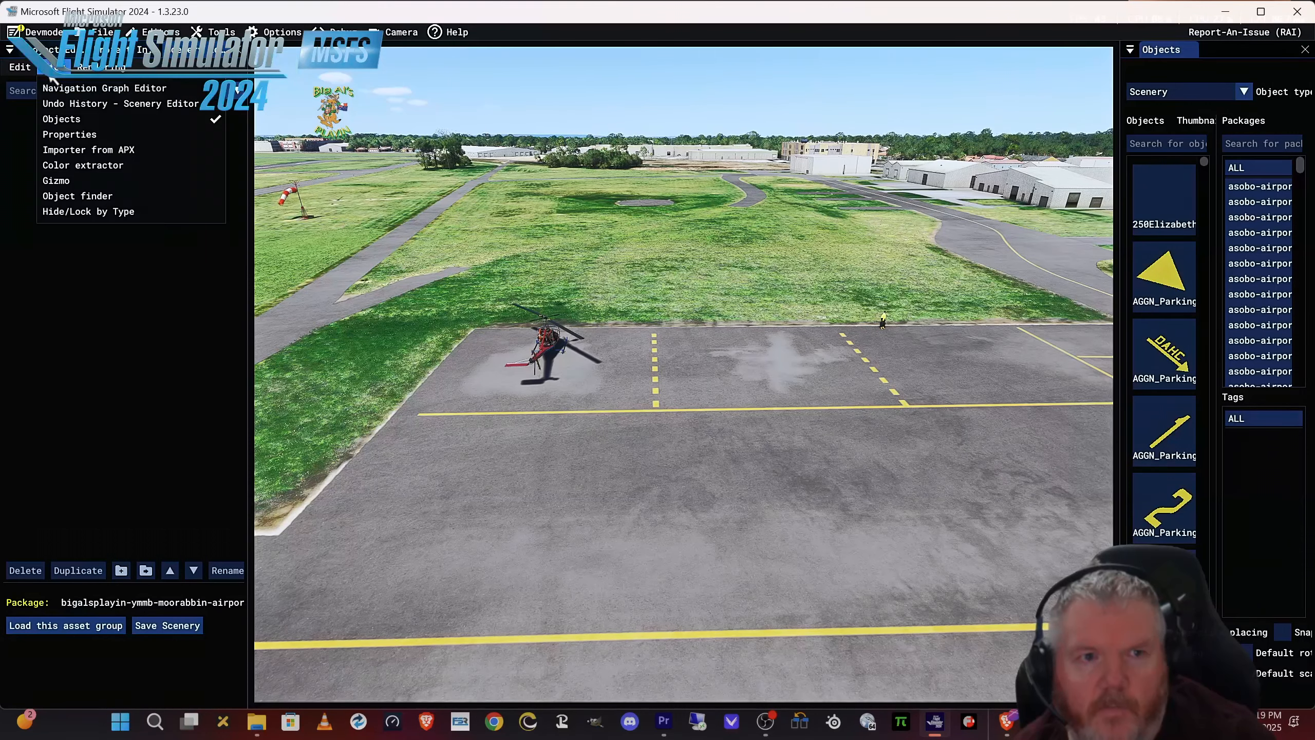
click(72, 134)
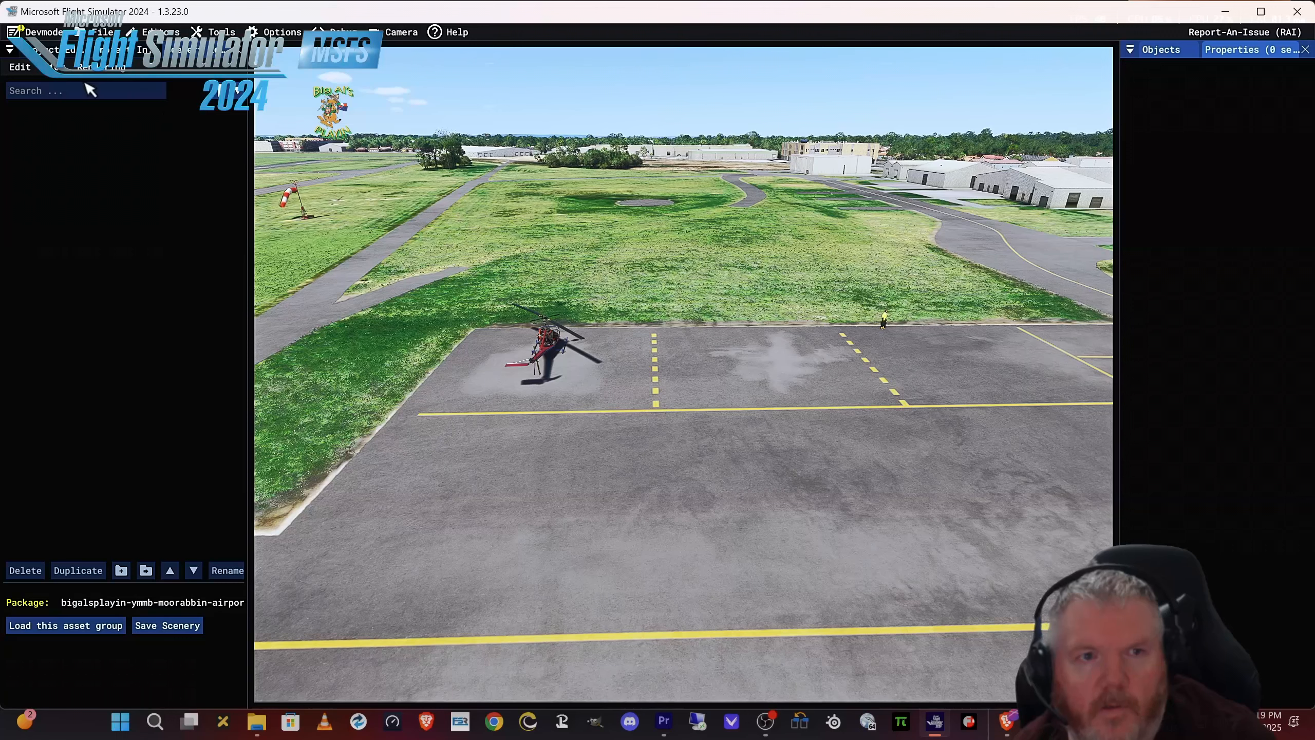
click(178, 53)
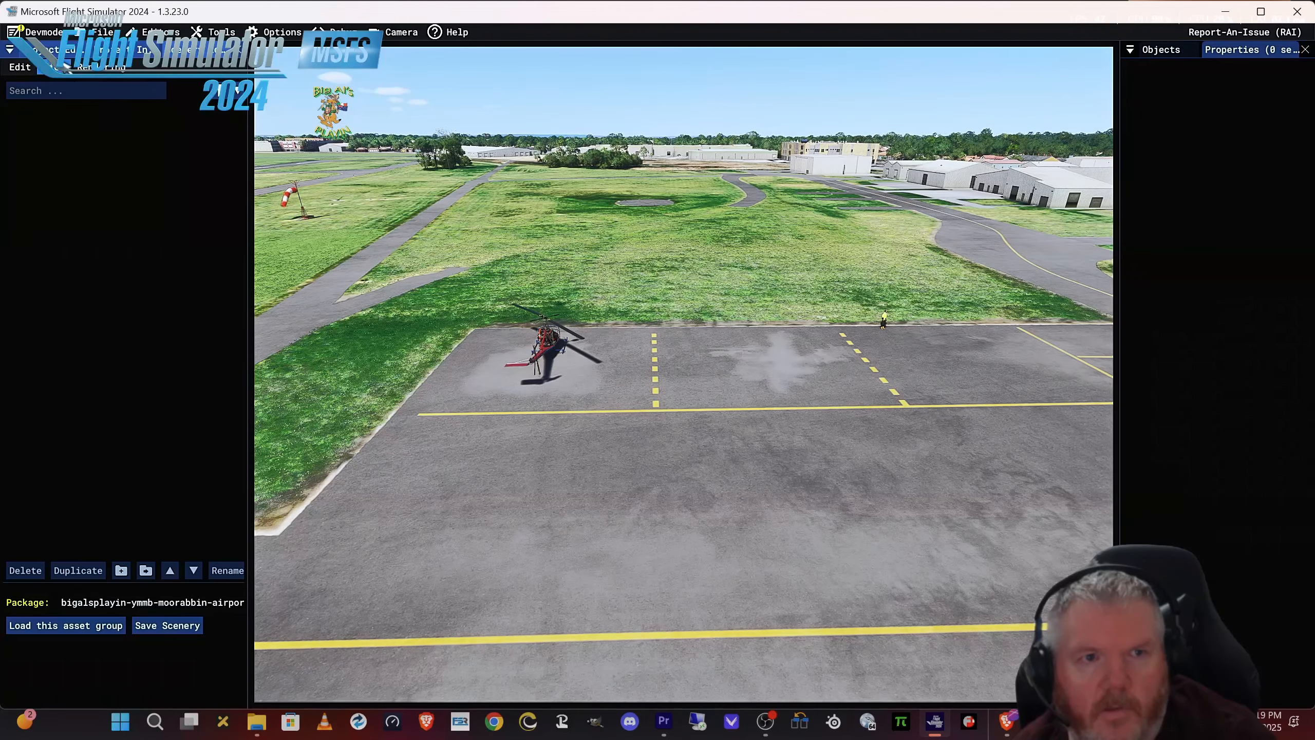
click(55, 67)
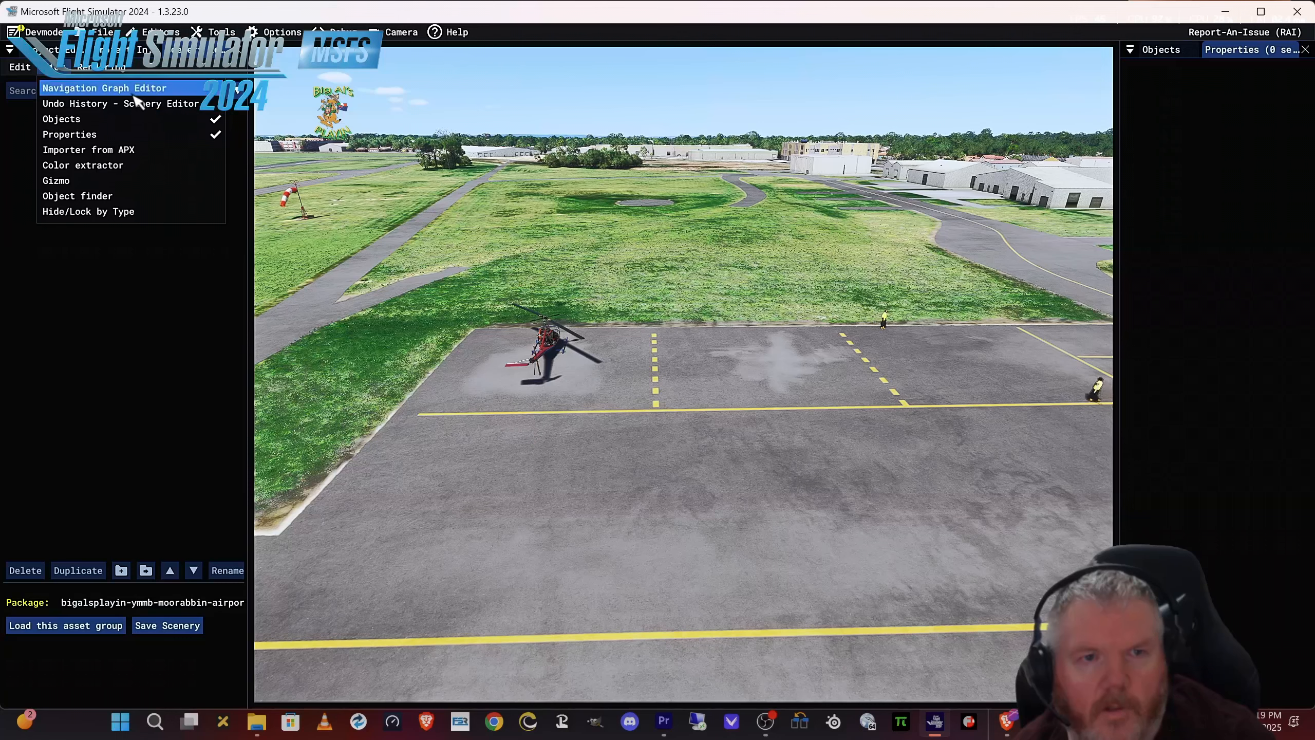
click(577, 331)
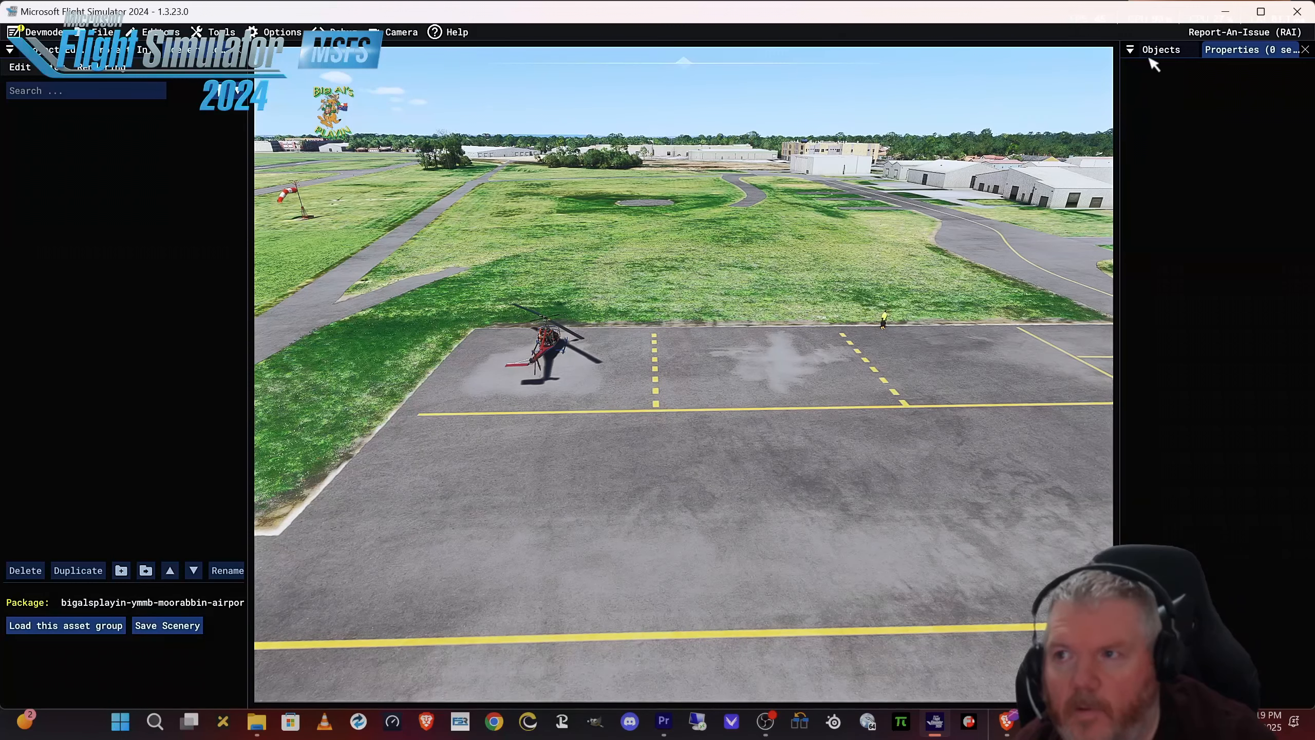
- Bring the Objects window forward and set its object type to Polygon
click(1163, 52)
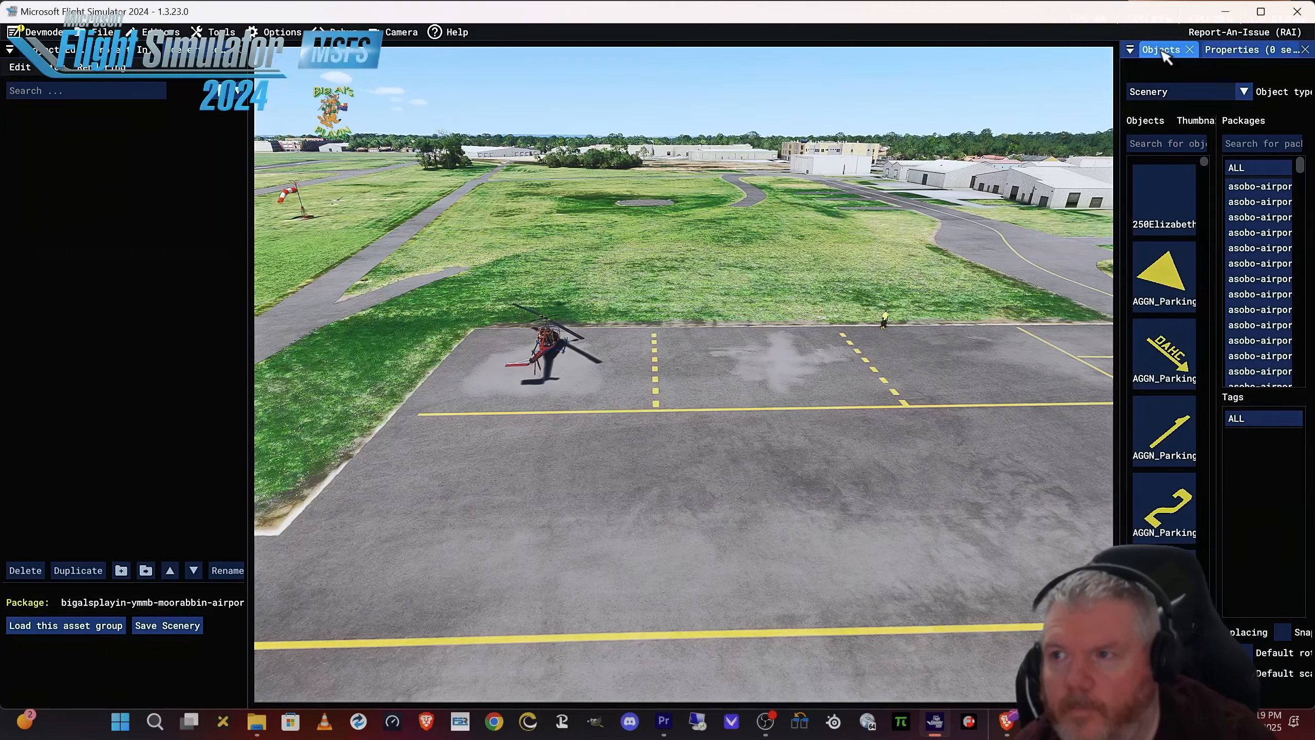
click(1244, 92)
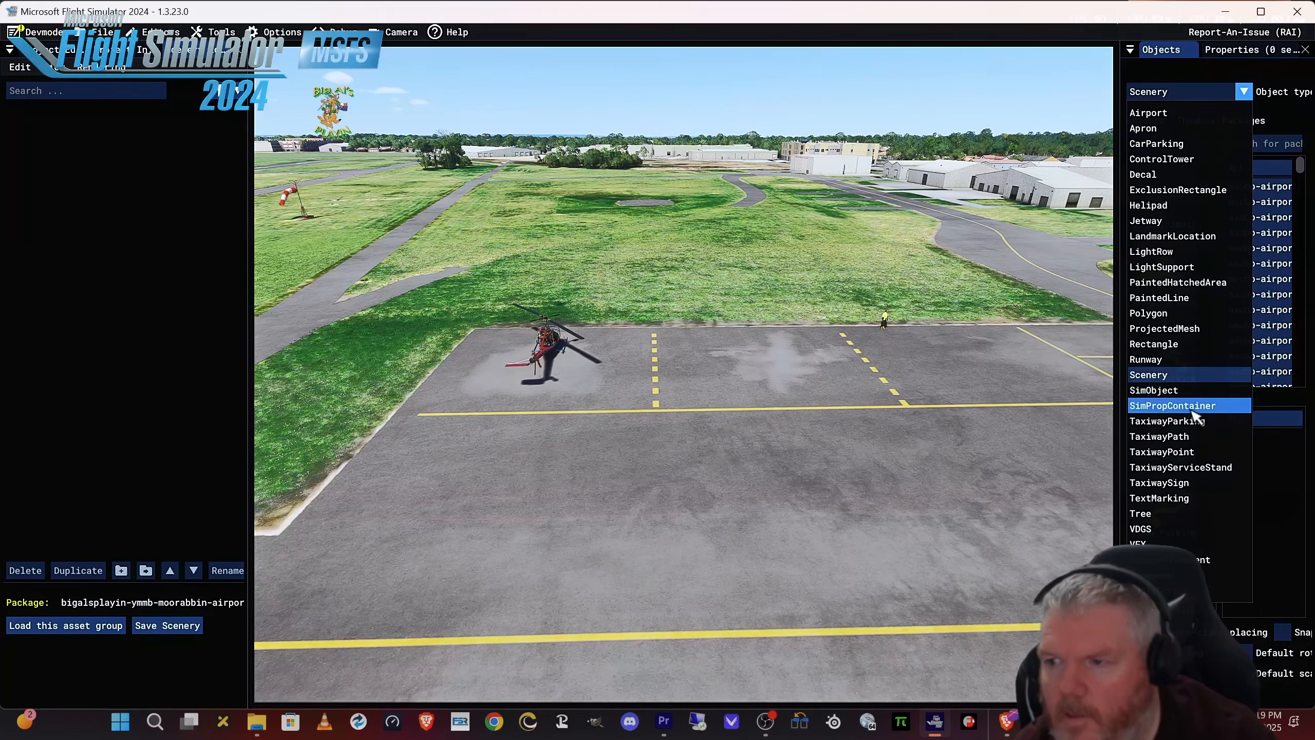
click(1165, 318)
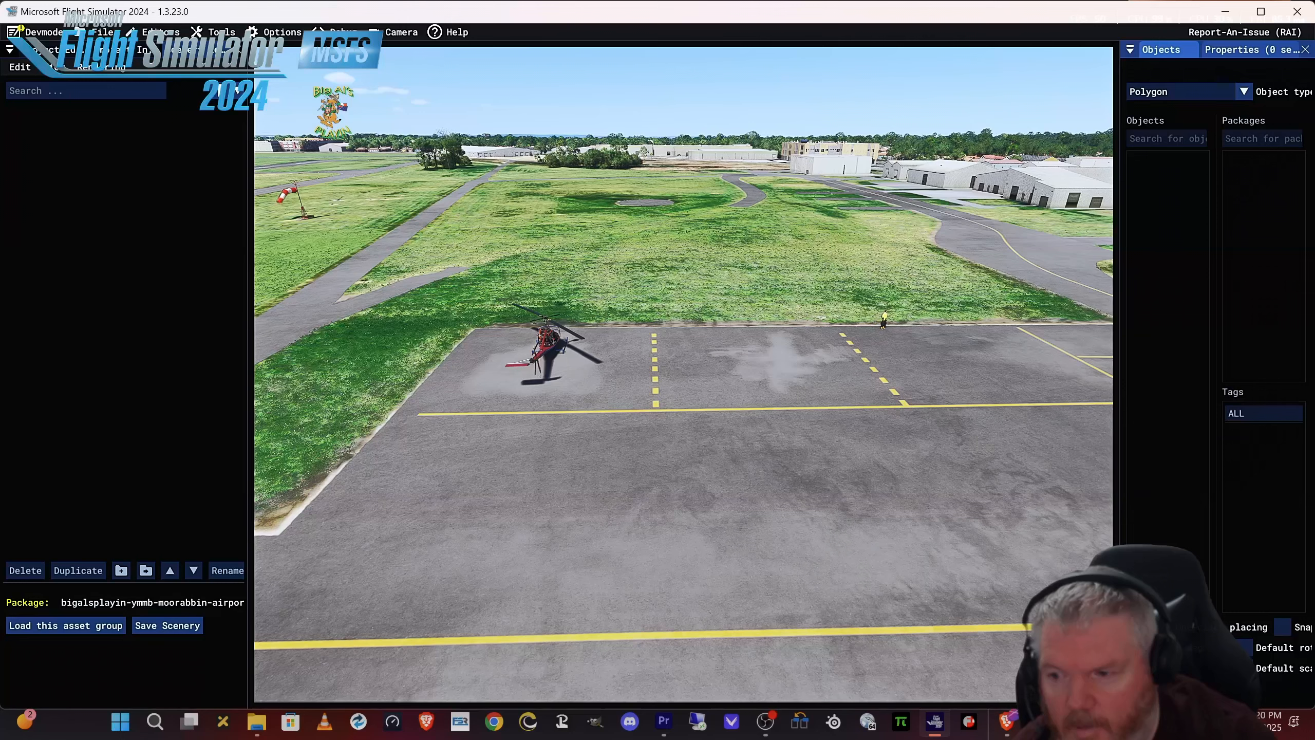
- Add a new polygon object to the scenery and go to the grass area with the narrow path beyond the helicopter apron
click(1138, 688)
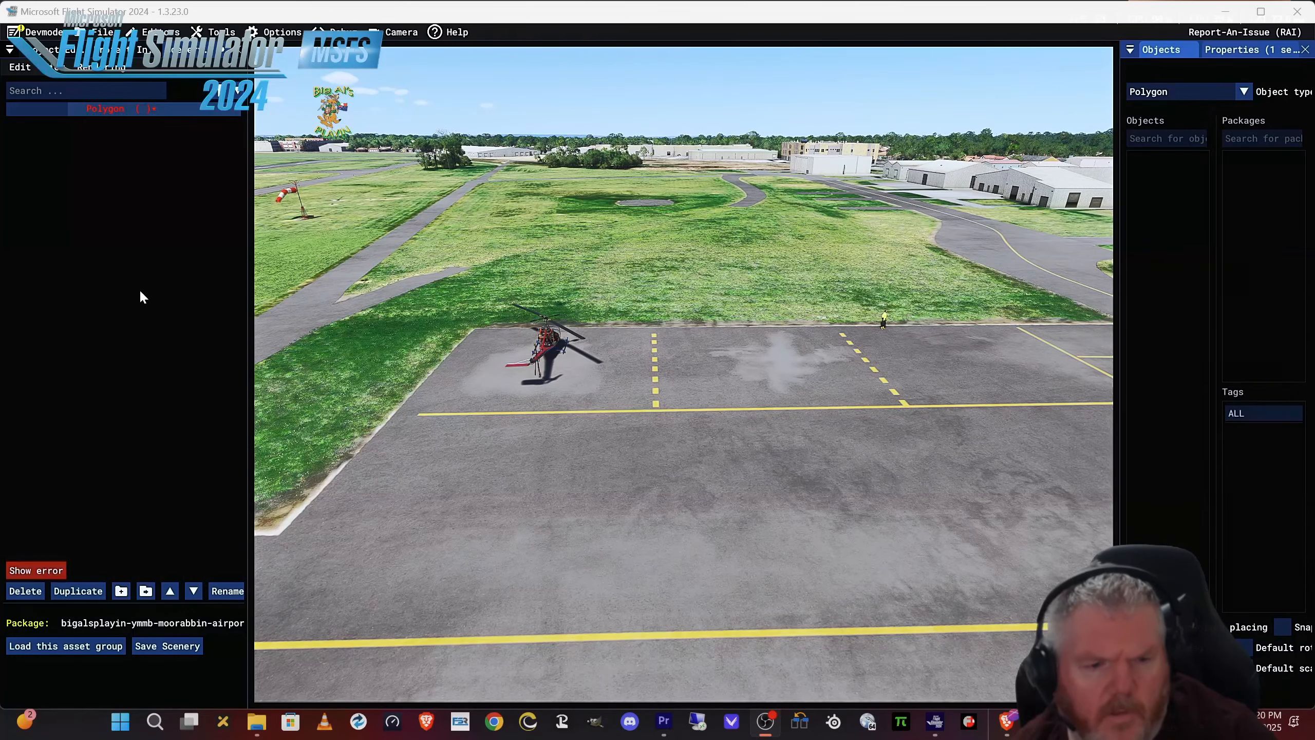
mouse_move(109, 110)
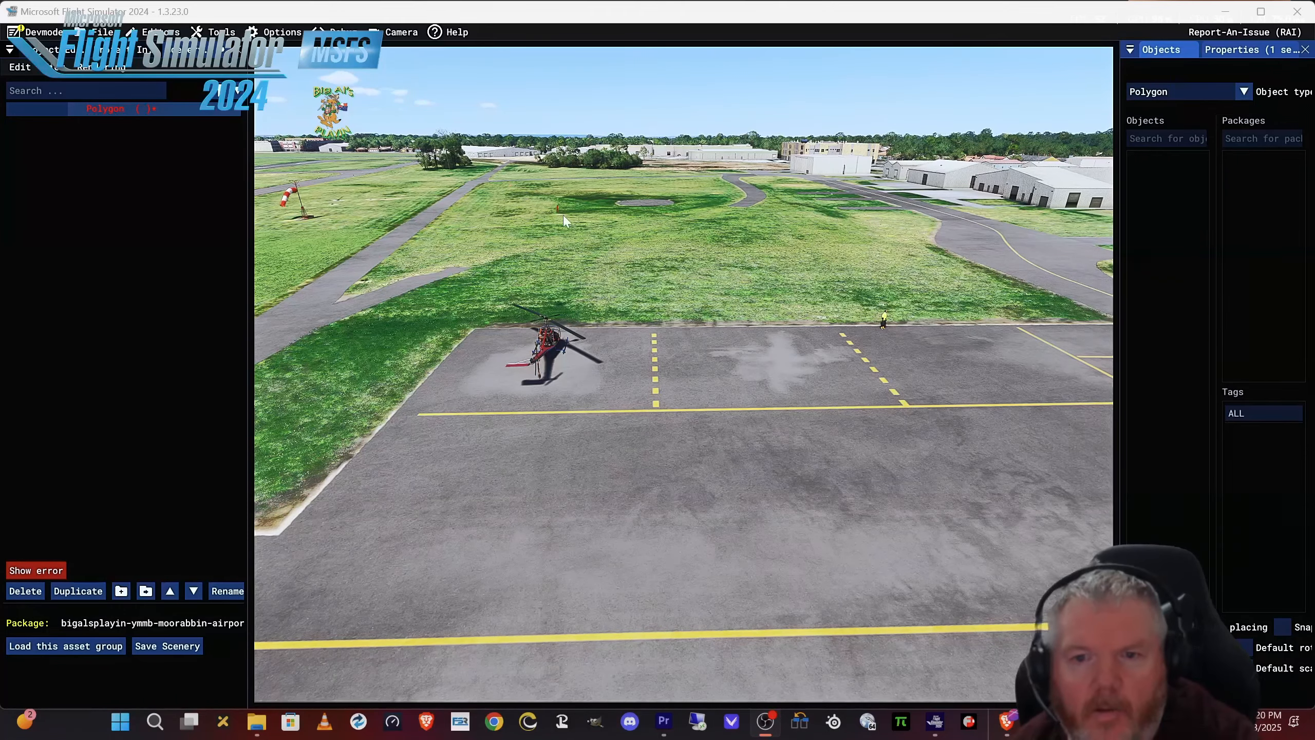
click(666, 346)
key(w)
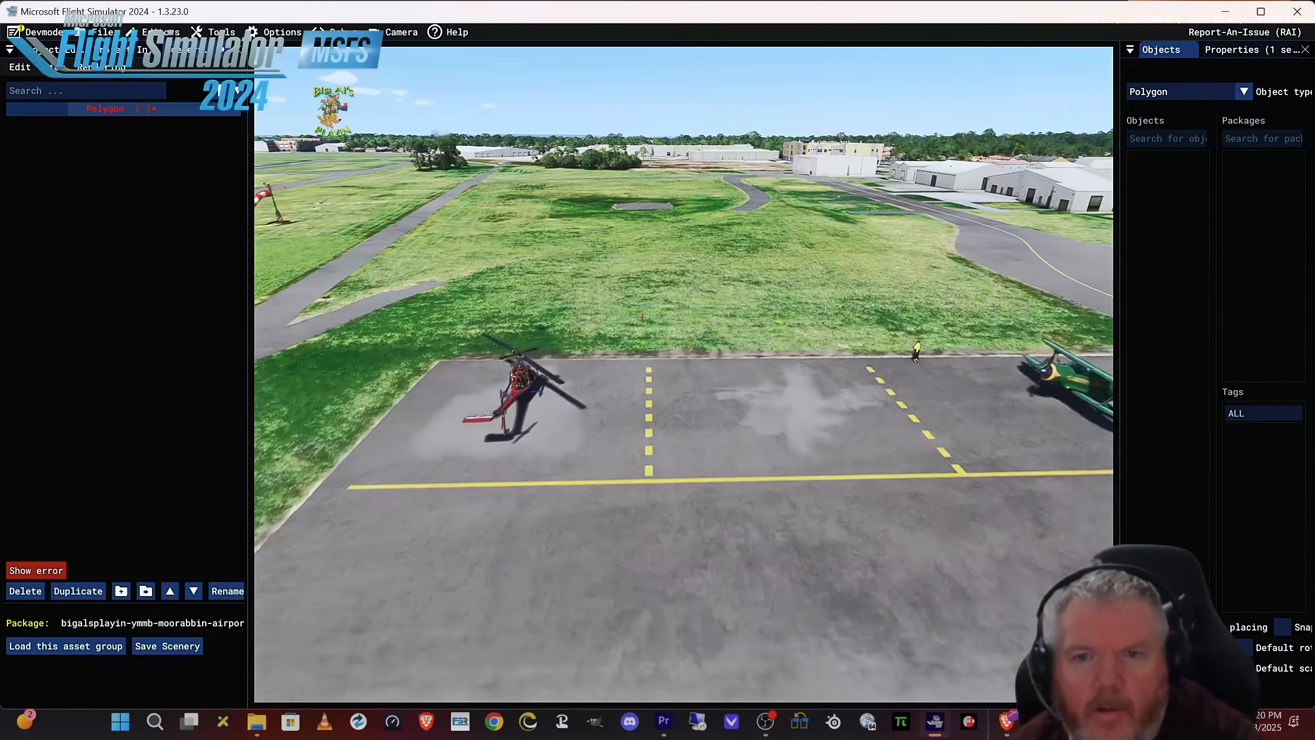
key(w)
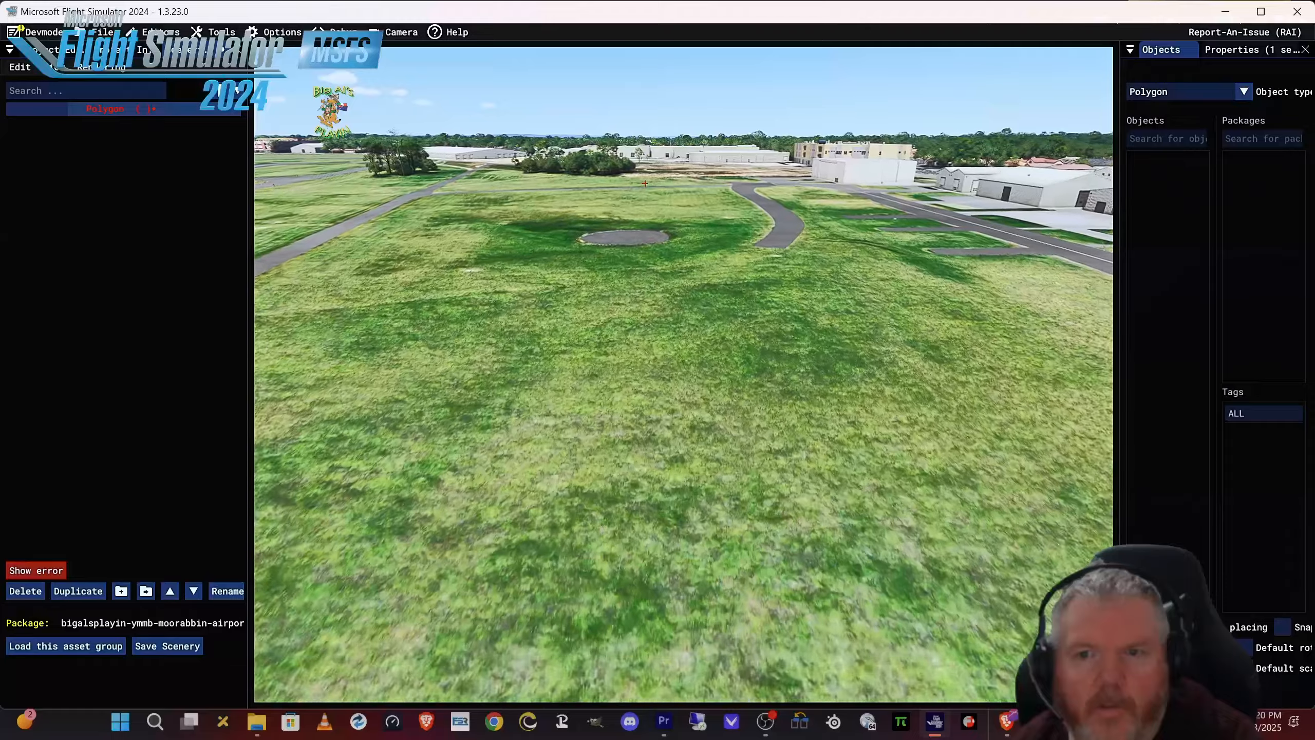
key(w)
key(a)
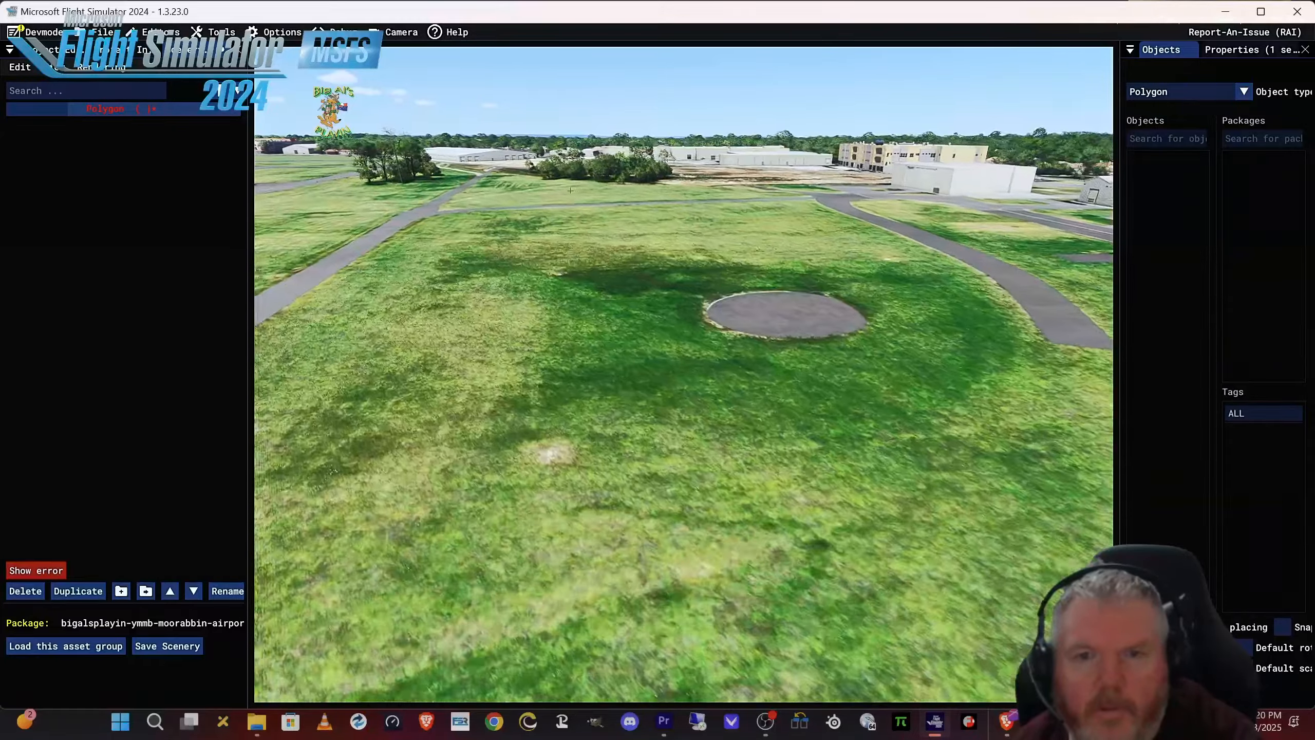
key(a)
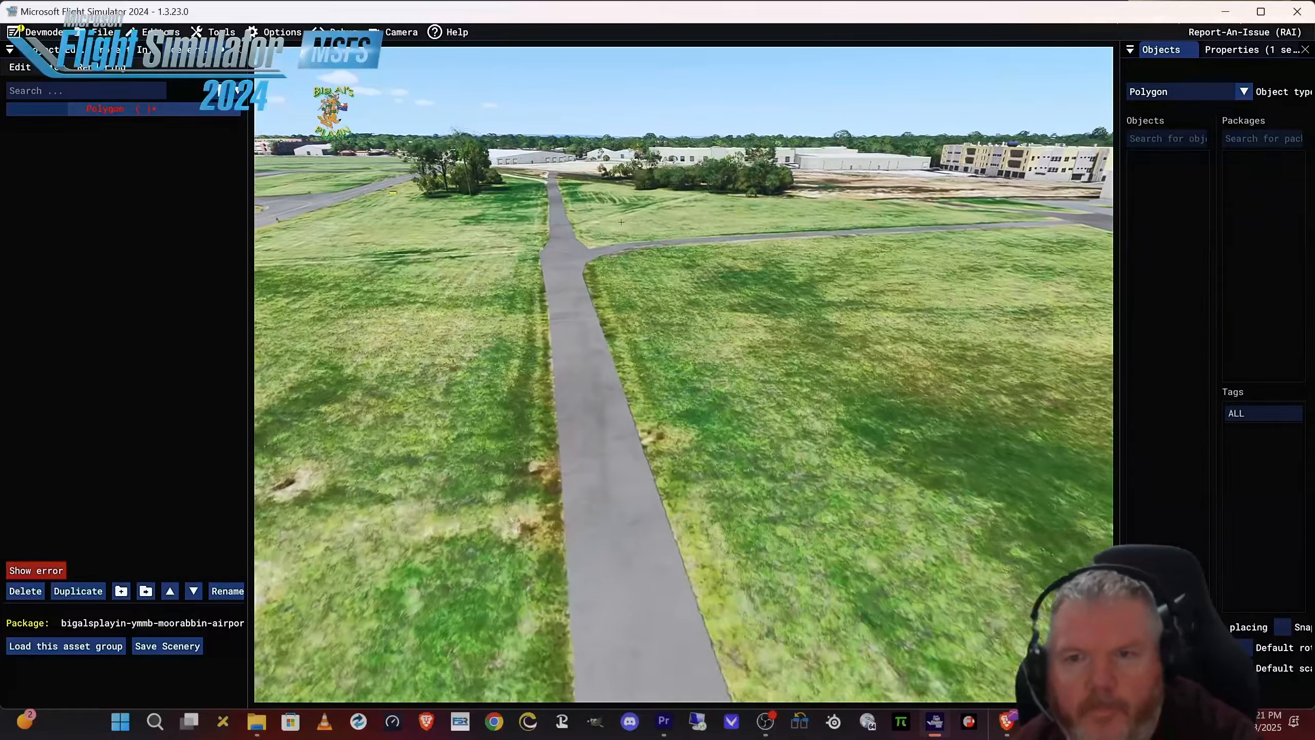
key(w)
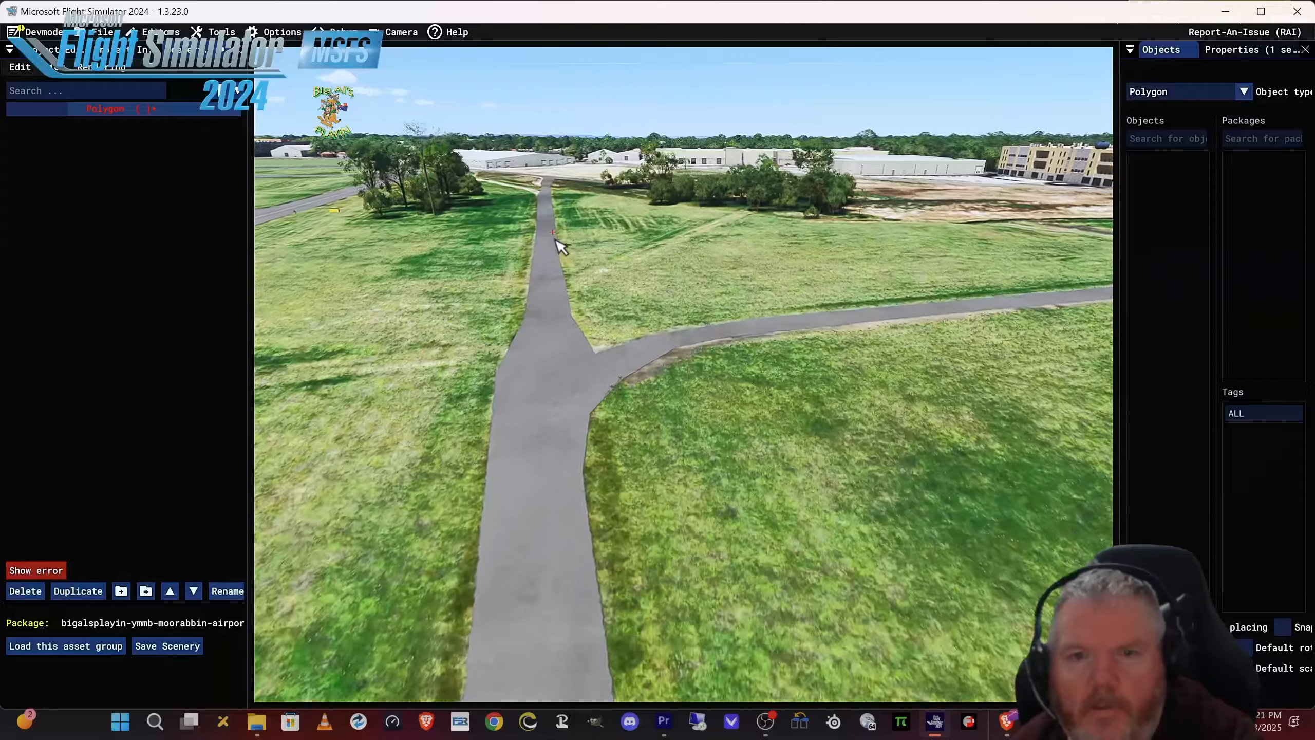
key(w)
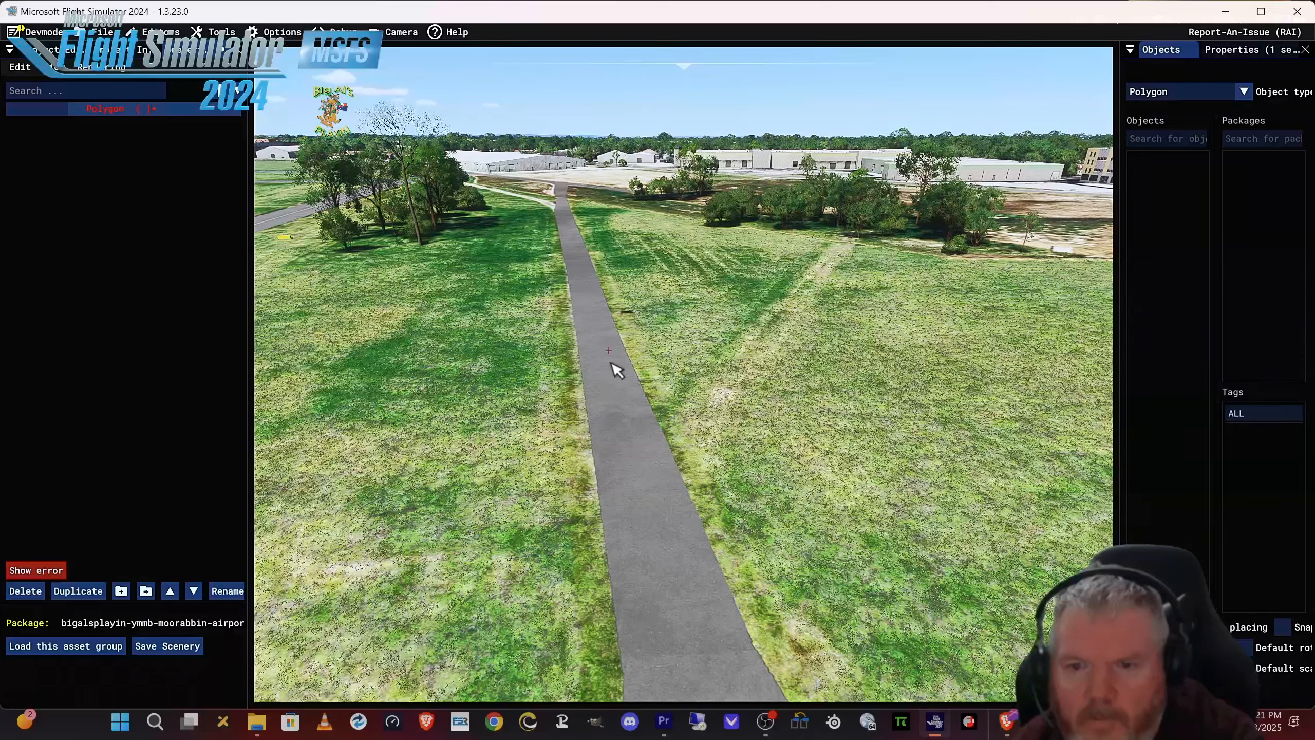
- Draw the polygon with four corners around the tree clumps on both sides of the narrow path and finish it
click(84, 115)
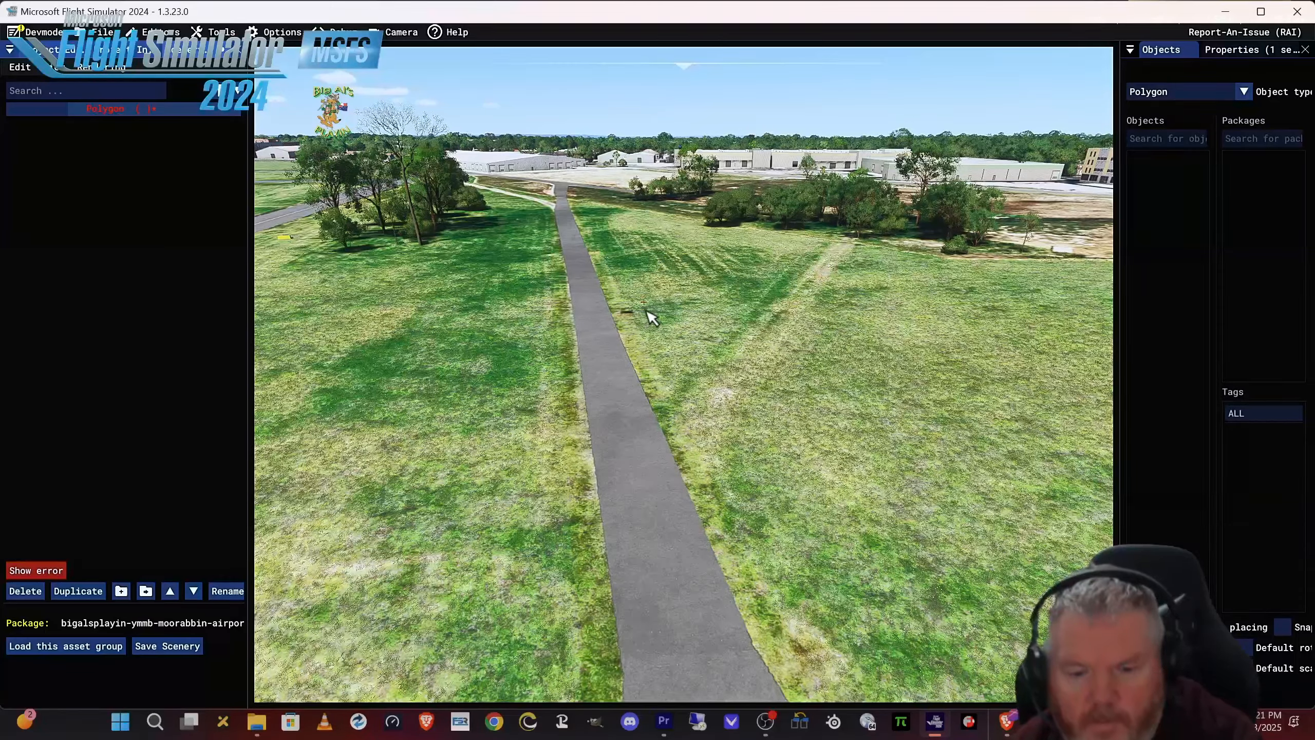
key(w)
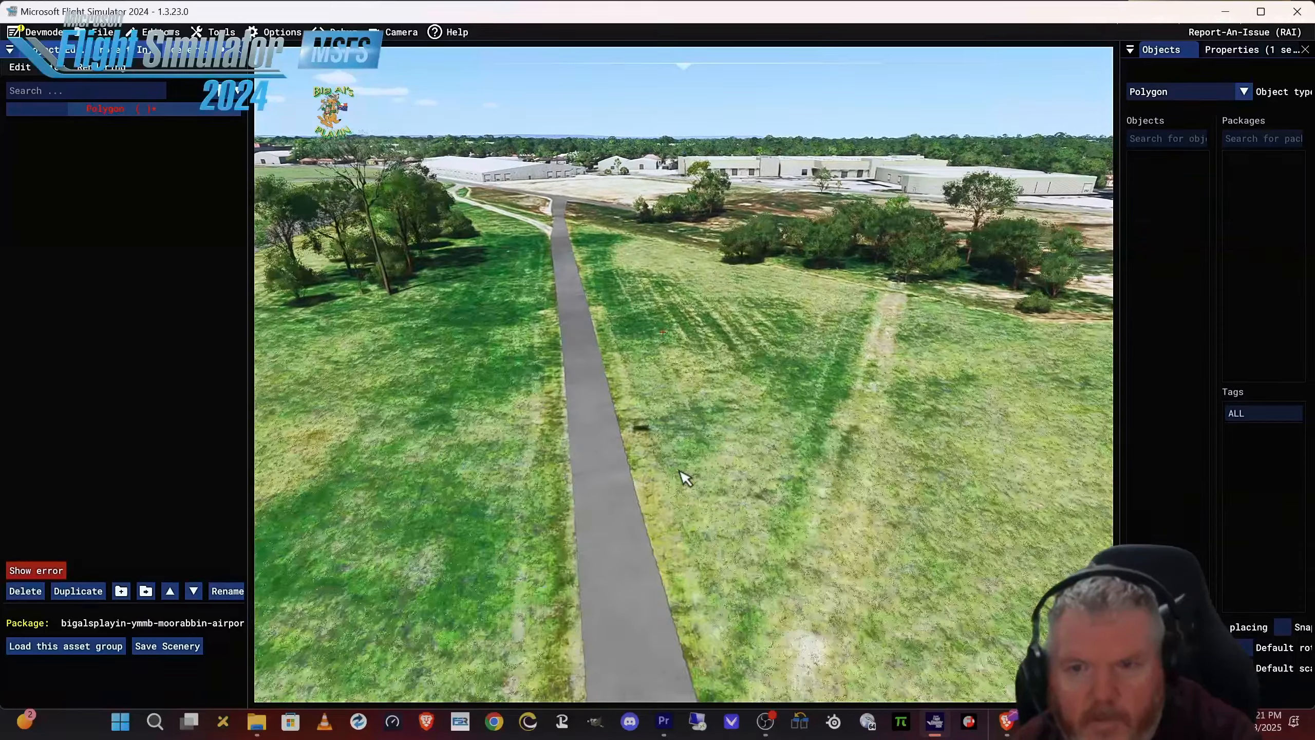
key(s)
middle_drag(679, 359, 644, 295)
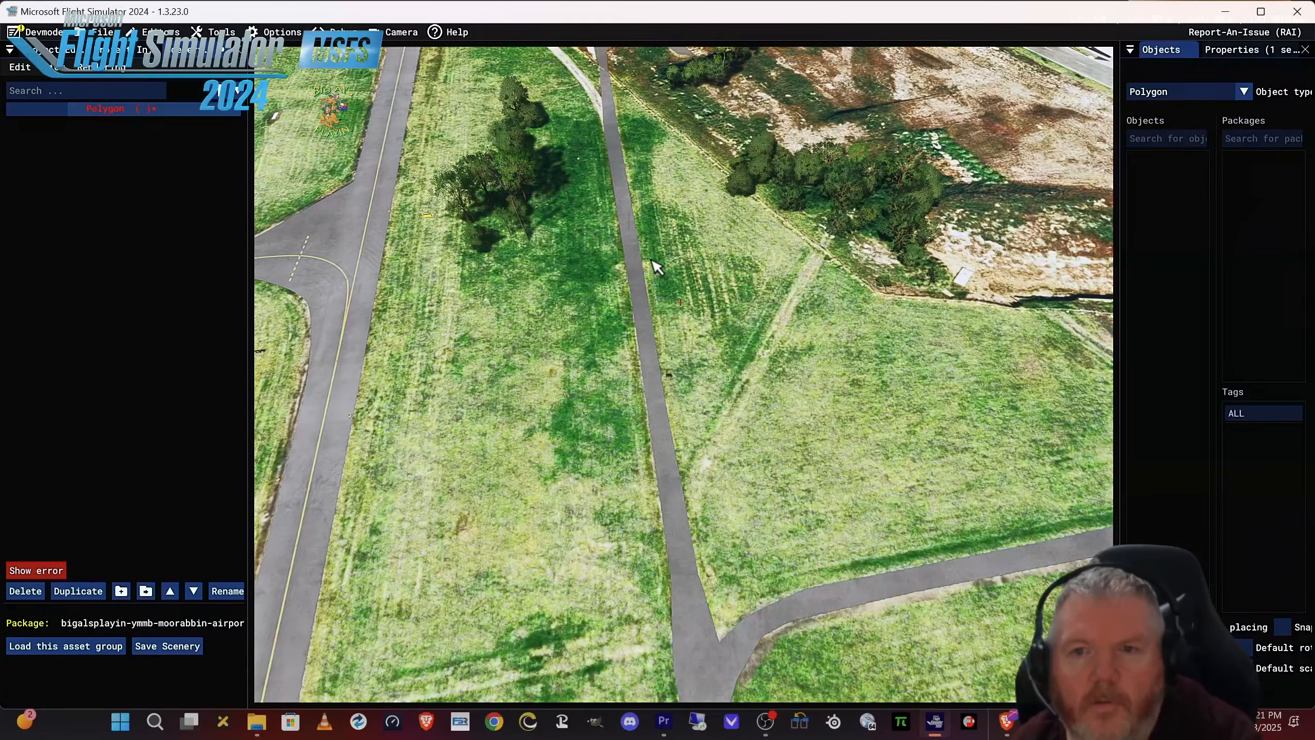
middle_drag(666, 261, 668, 285)
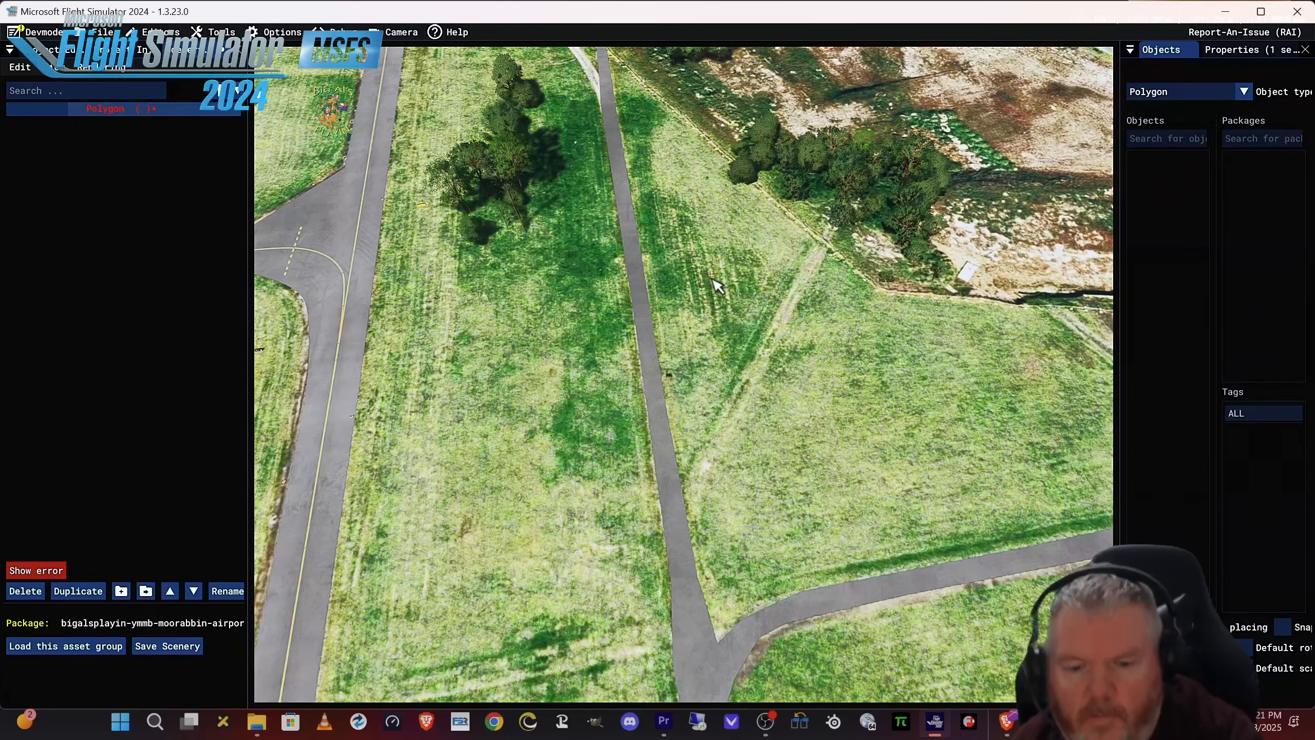
middle_drag(714, 280, 647, 593)
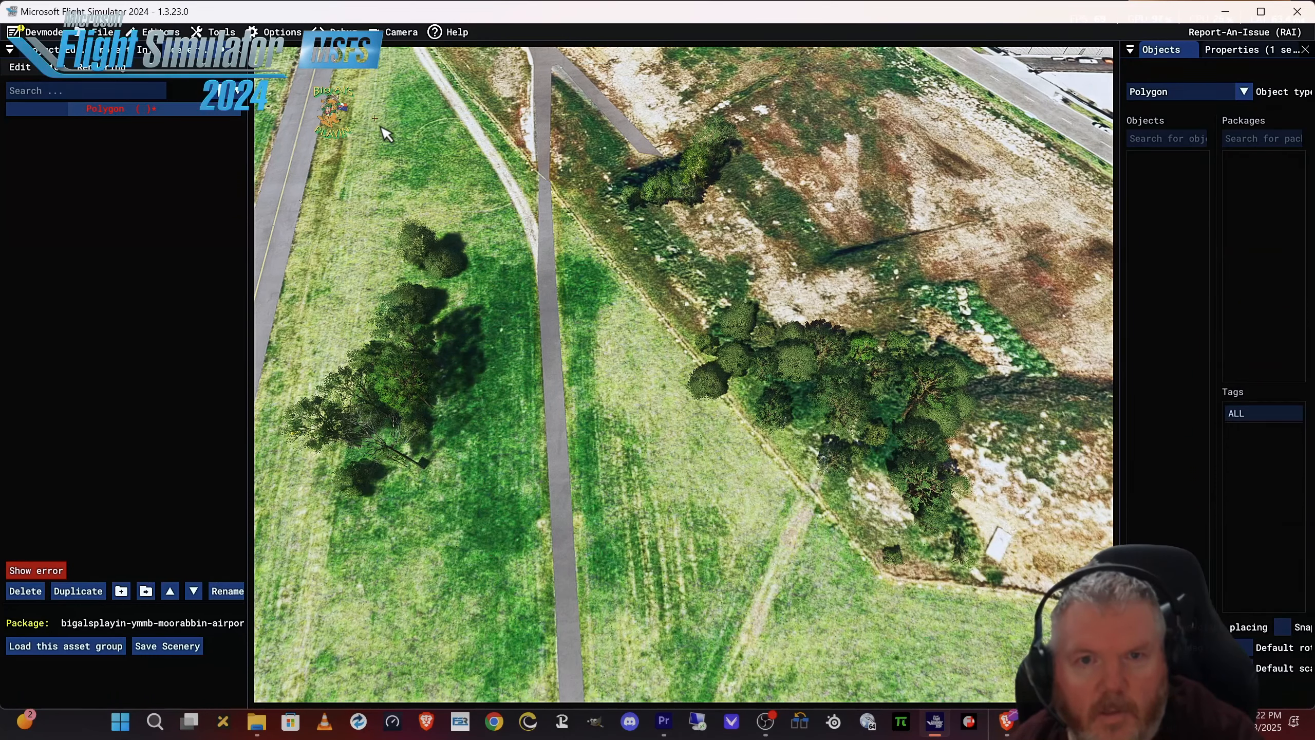
click(375, 118)
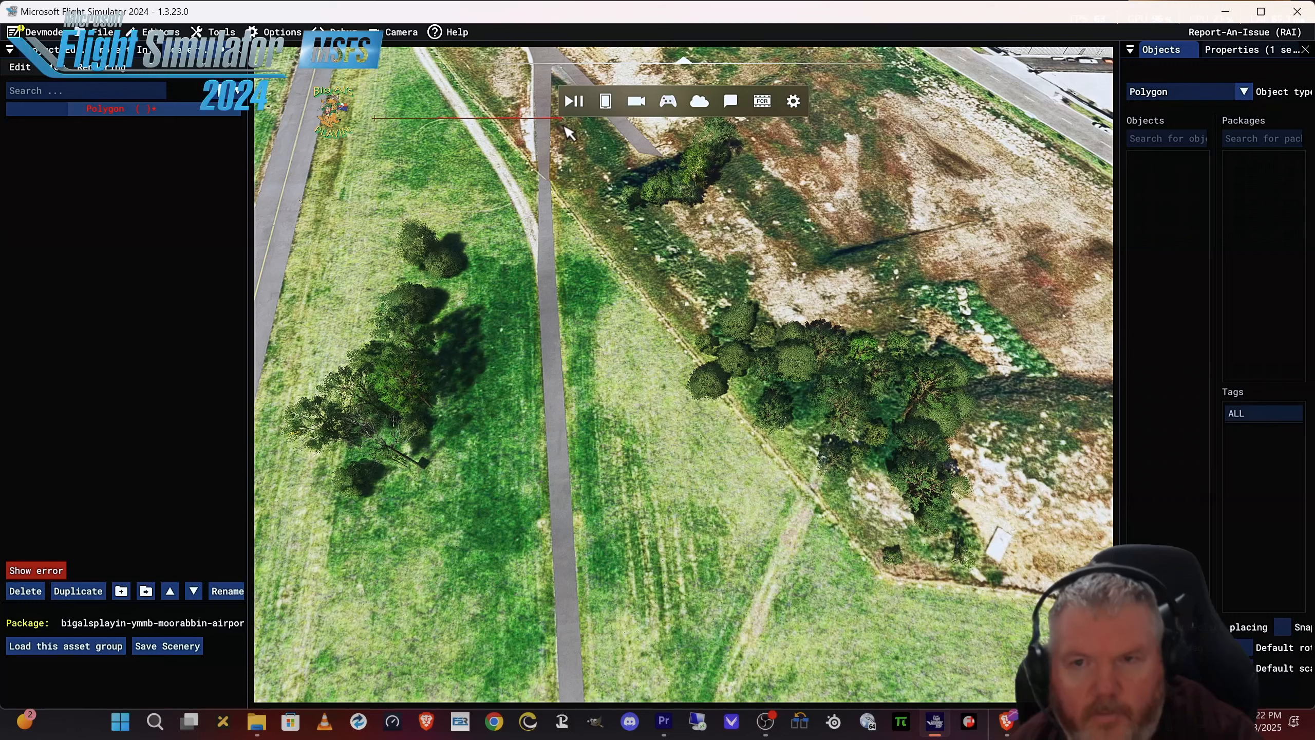
click(967, 126)
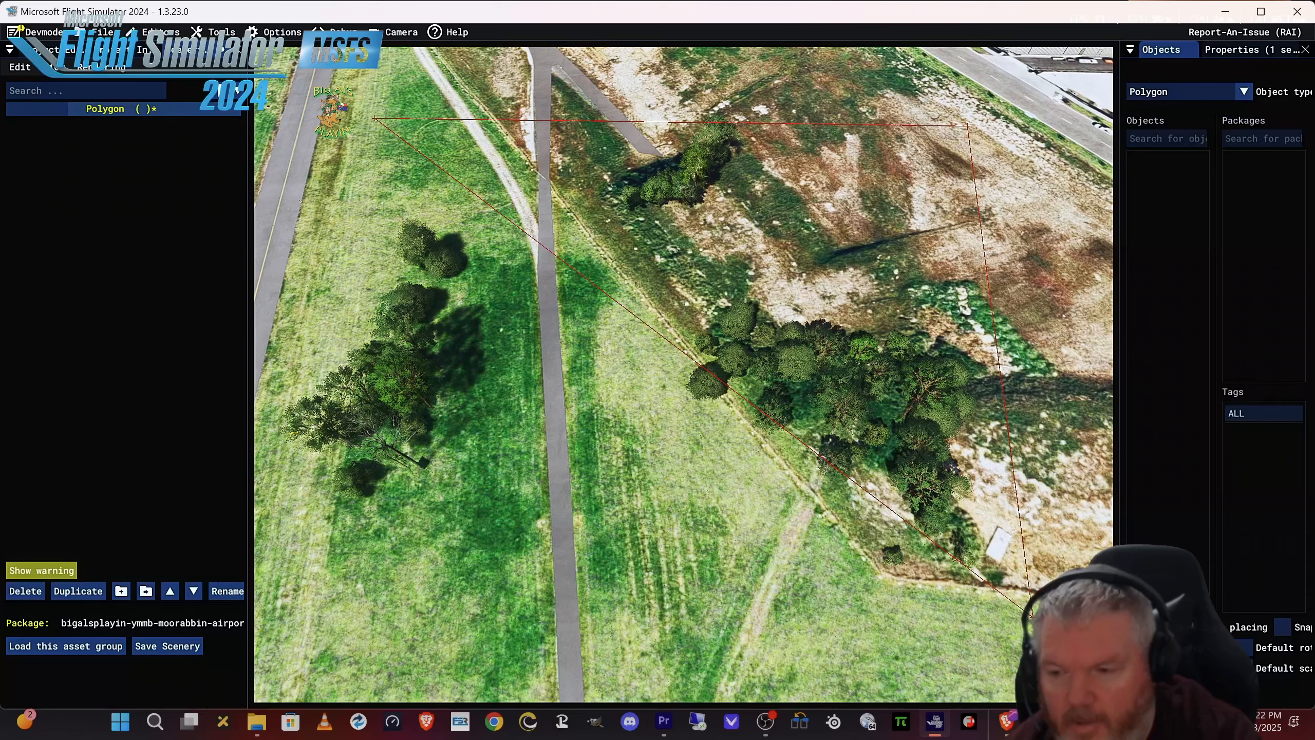
click(1032, 616)
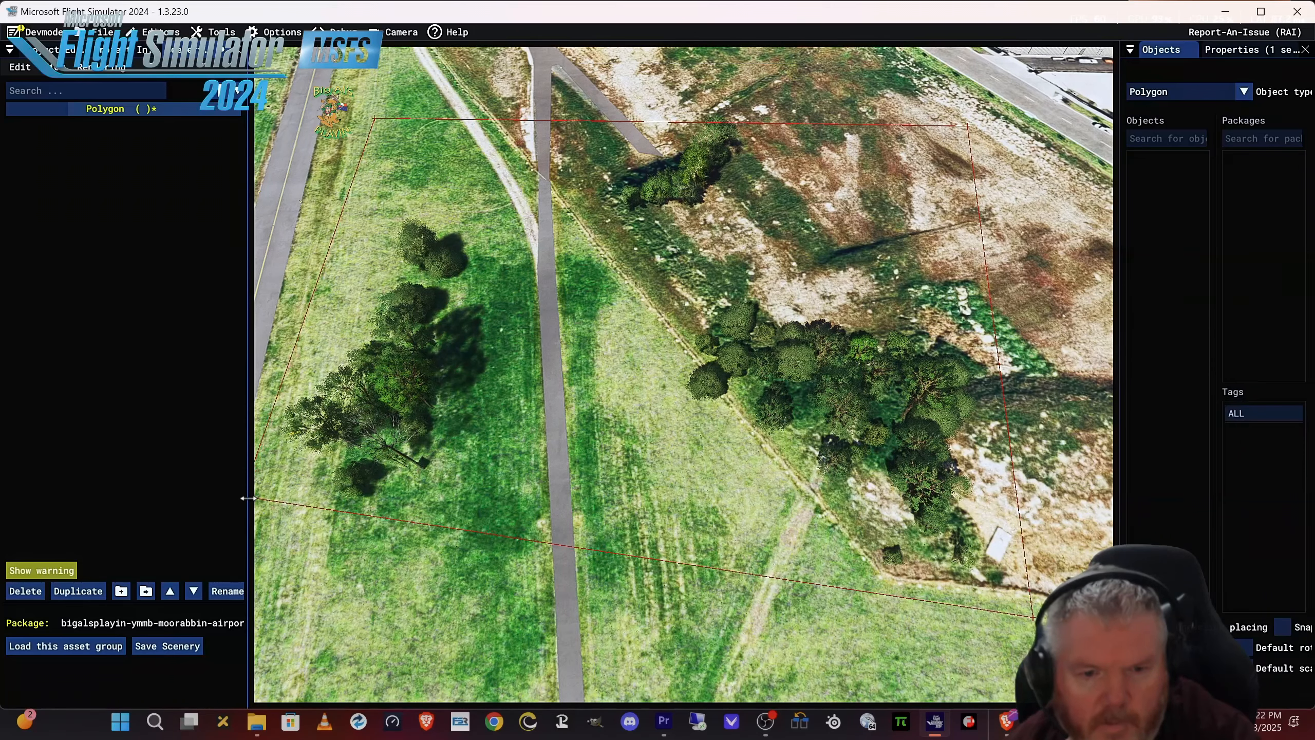
key(a)
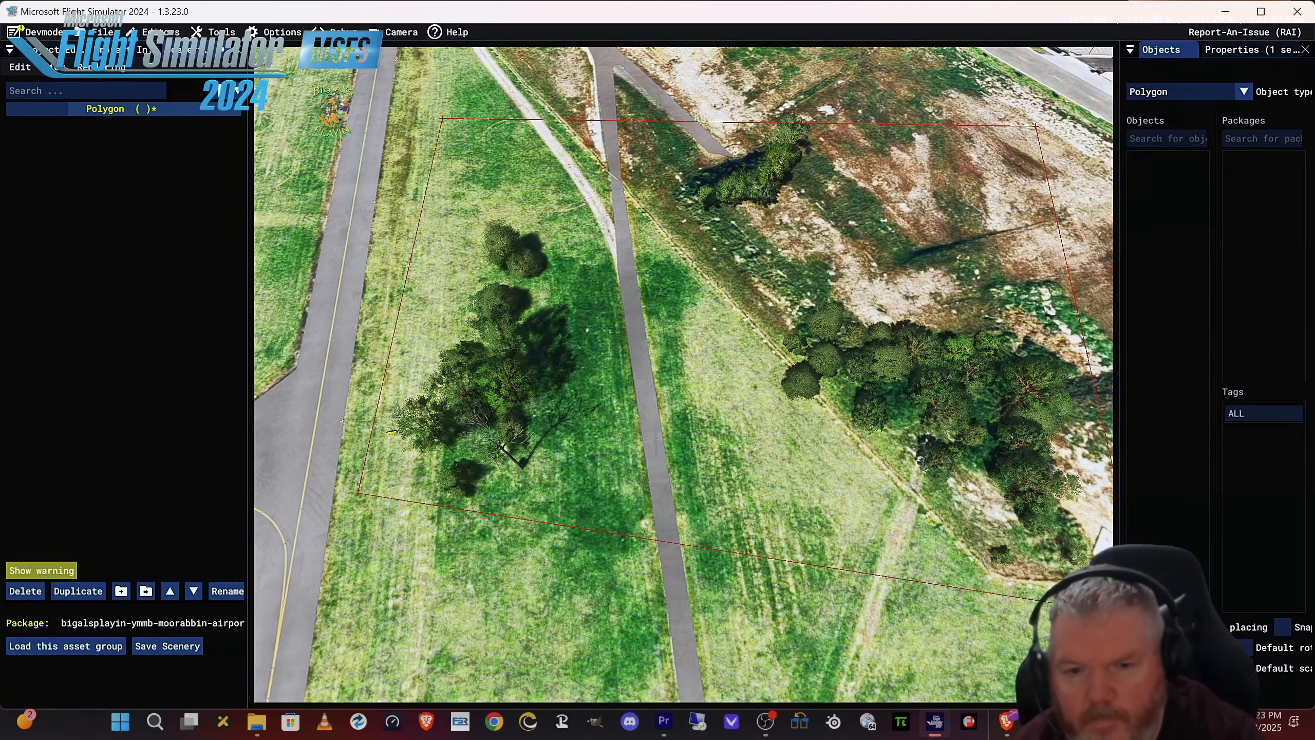
key(Escape)
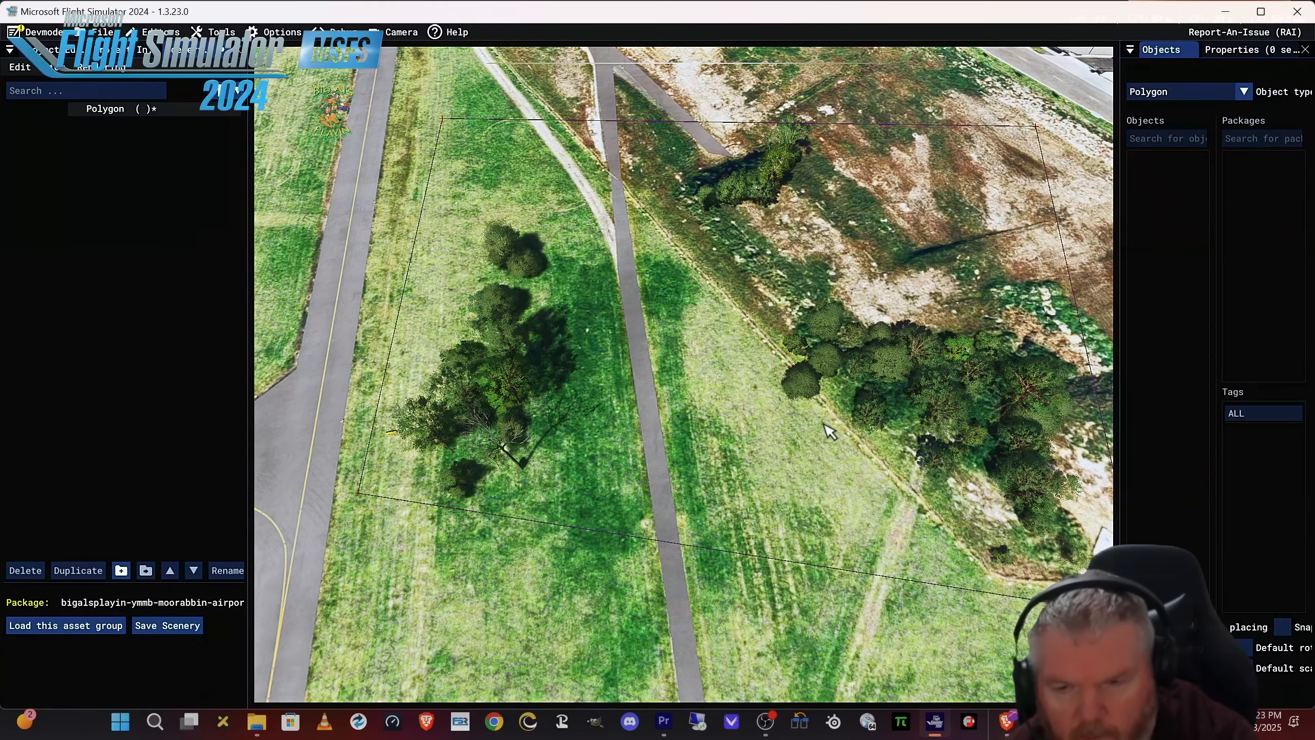
- Select the finished polygon and rotate it slightly about its vertical axis
right_drag(824, 421, 868, 407)
right_drag(894, 476, 884, 500)
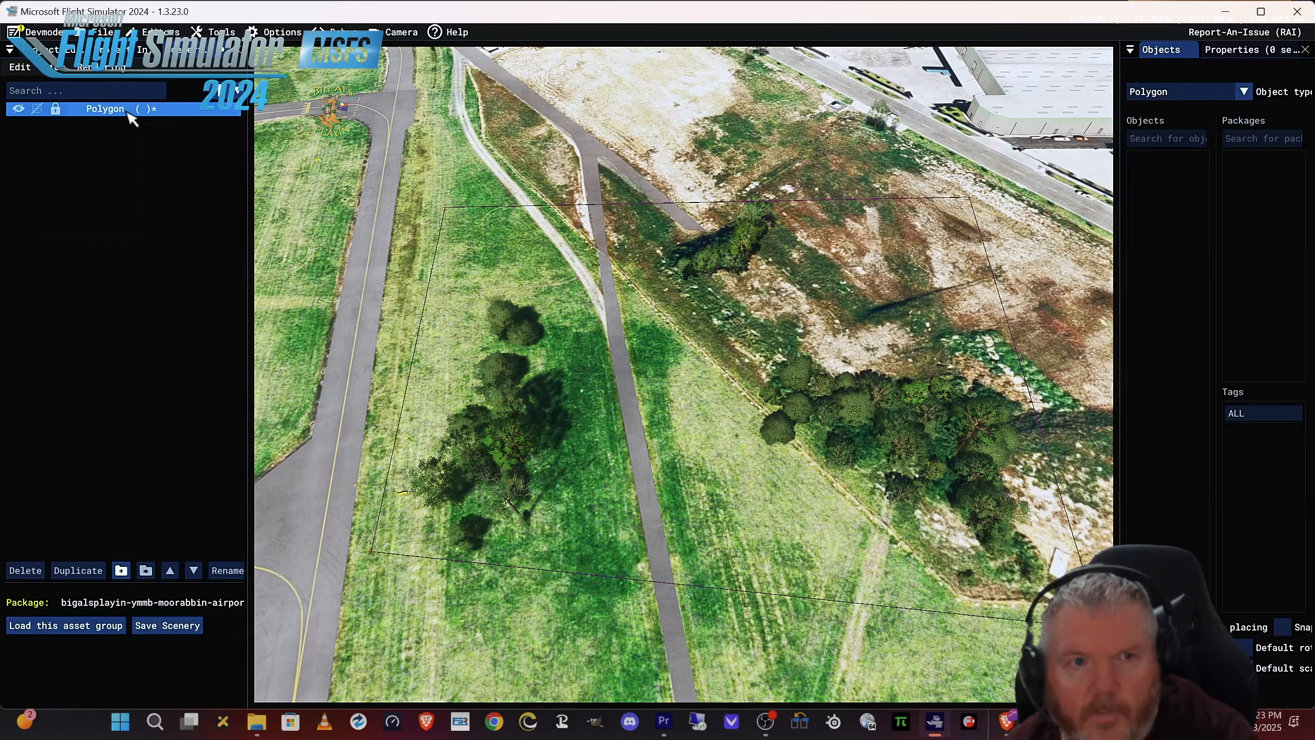
click(739, 394)
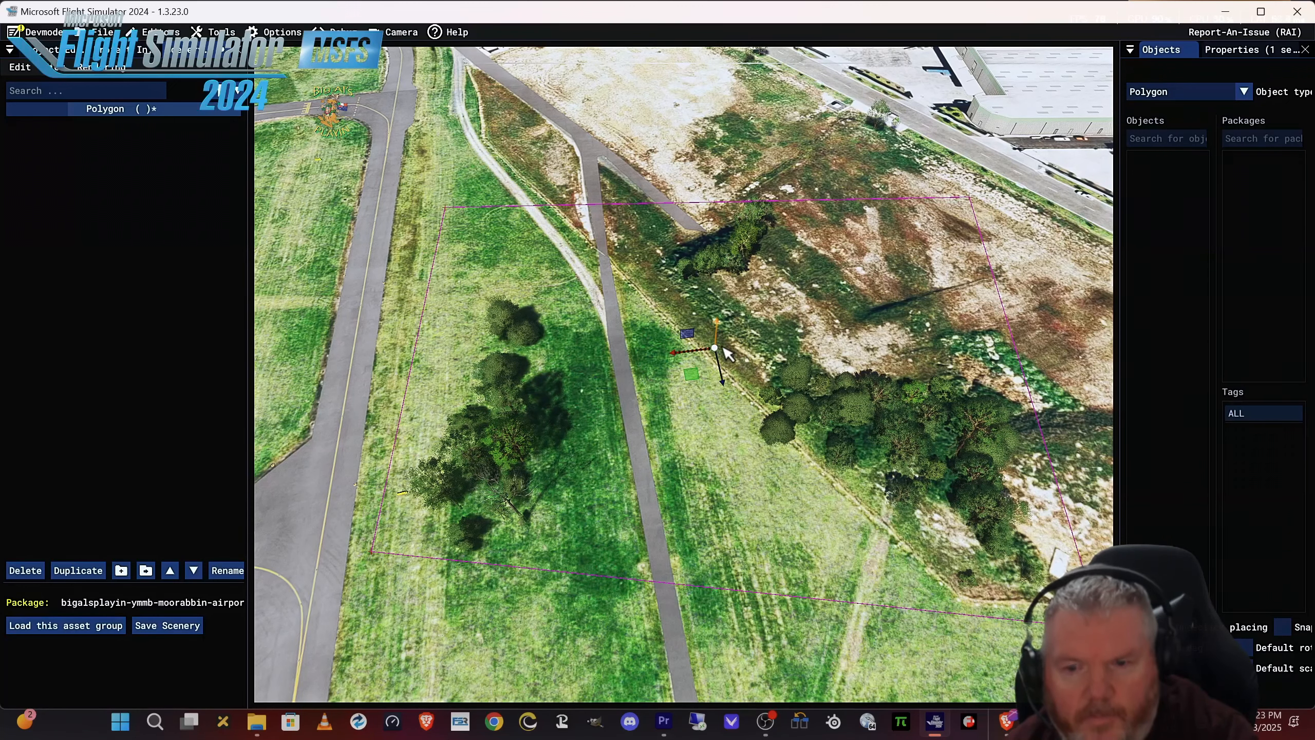
key(space)
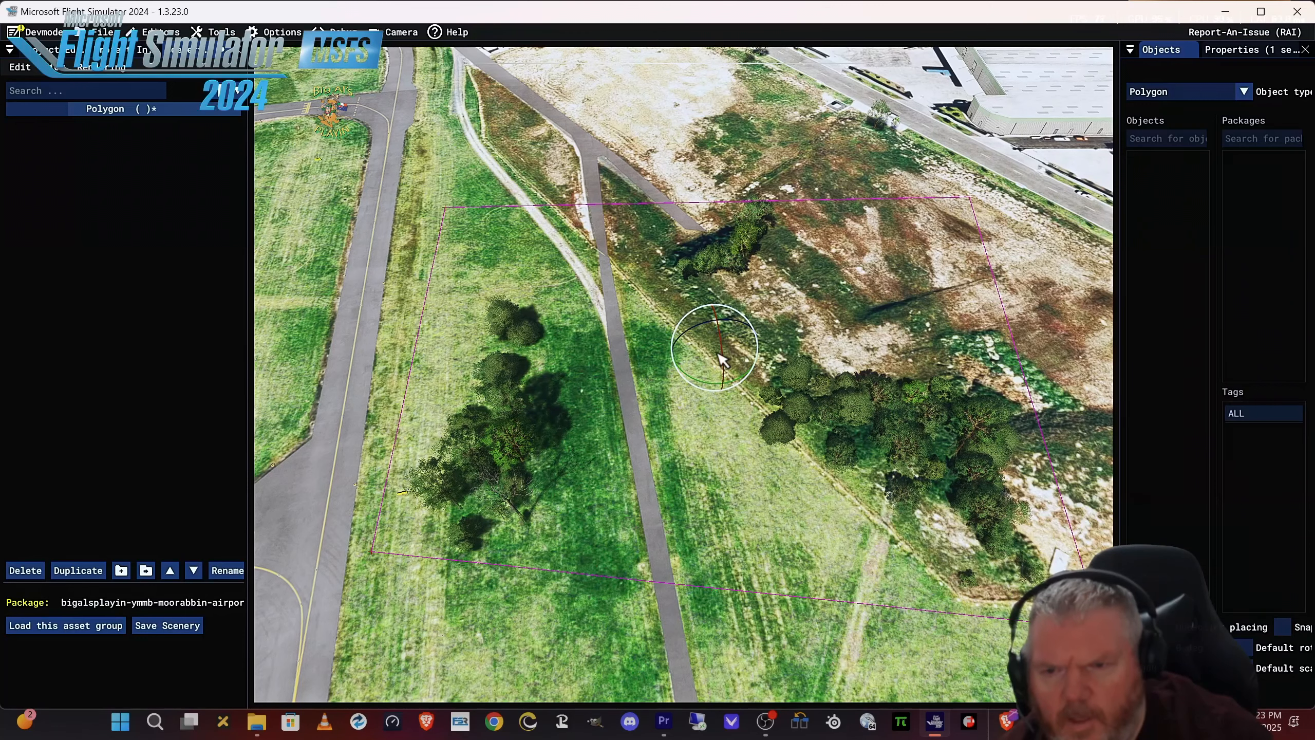
drag(727, 347, 702, 335)
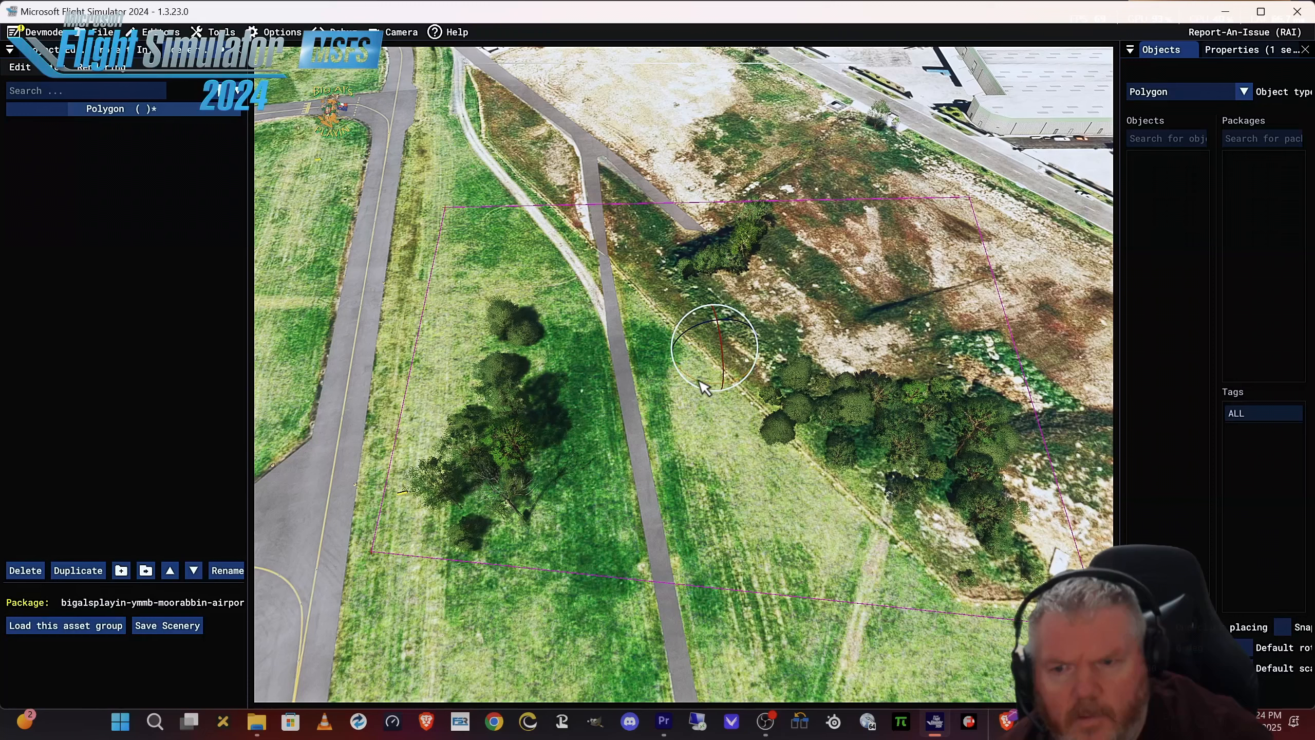
mouse_move(704, 386)
mouse_down()
mouse_move(720, 389)
mouse_move(707, 388)
mouse_up()
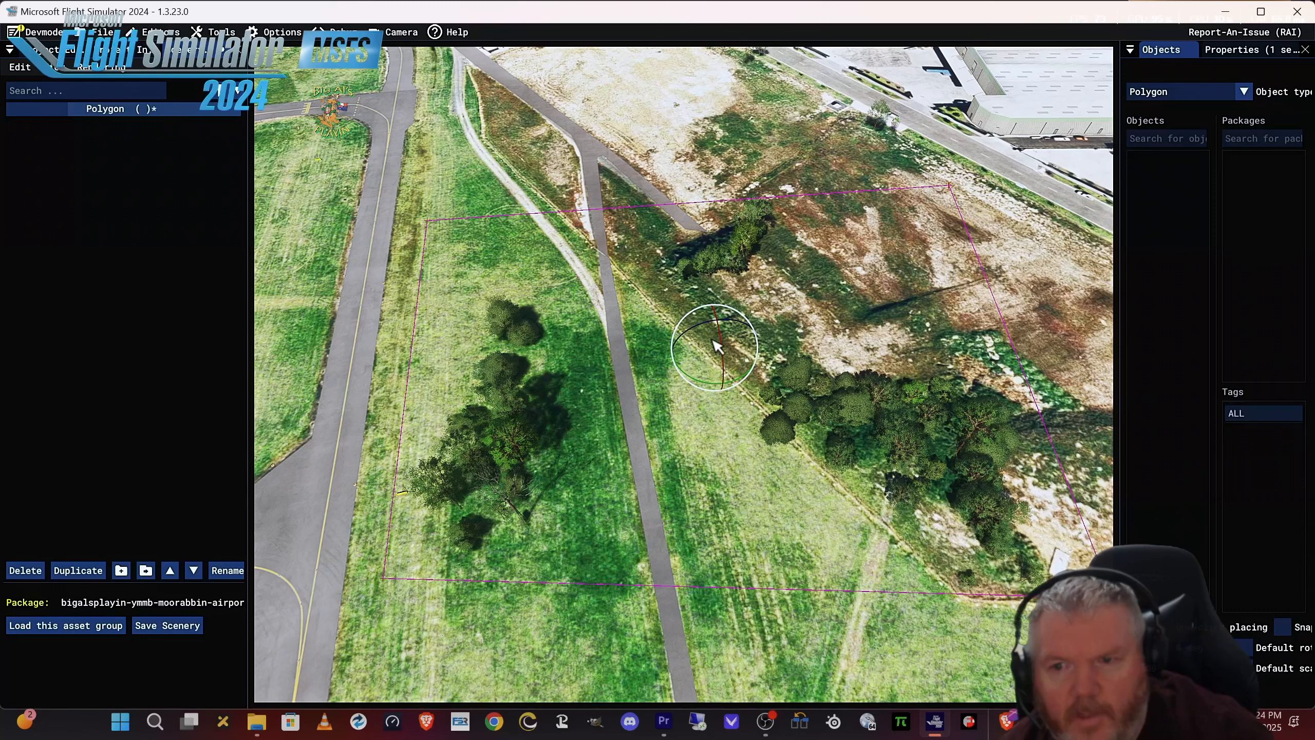
- Scale the polygon up slightly so it reaches the taxiway edge, and shift it a little along its vertical axis
key(space)
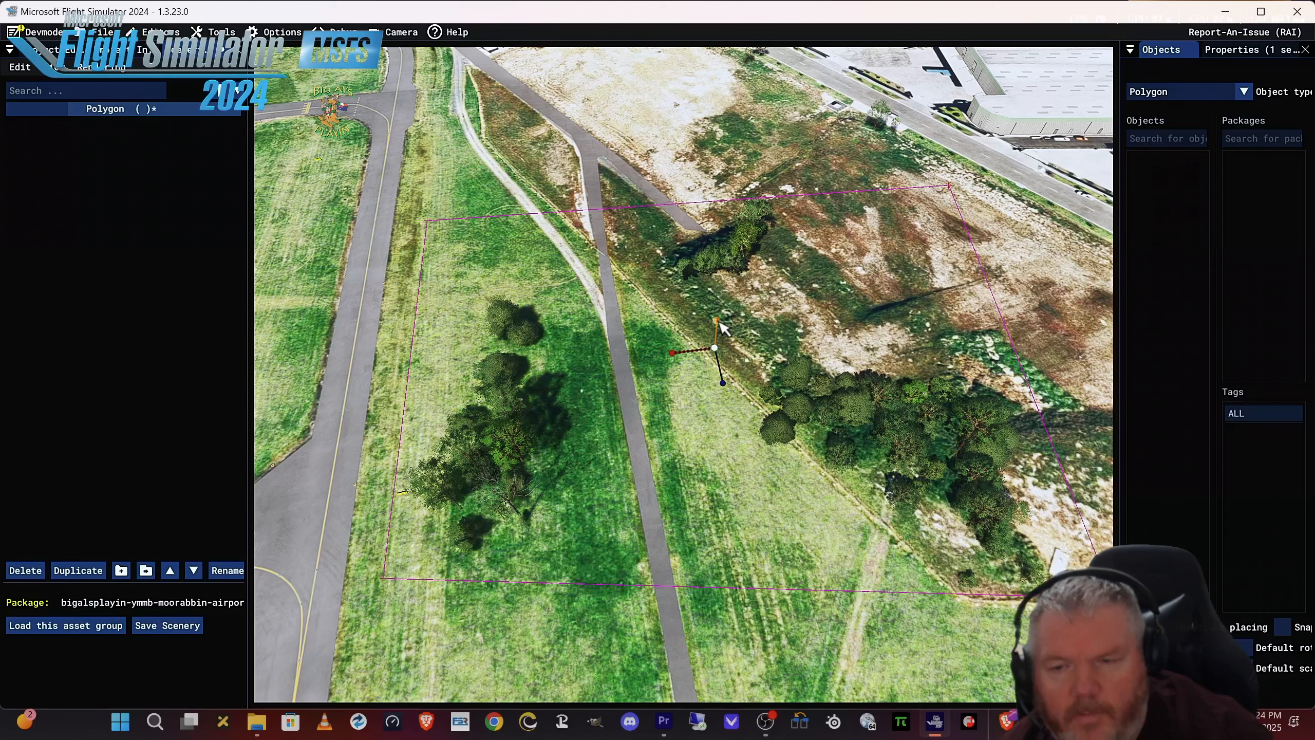
drag(716, 319, 722, 321)
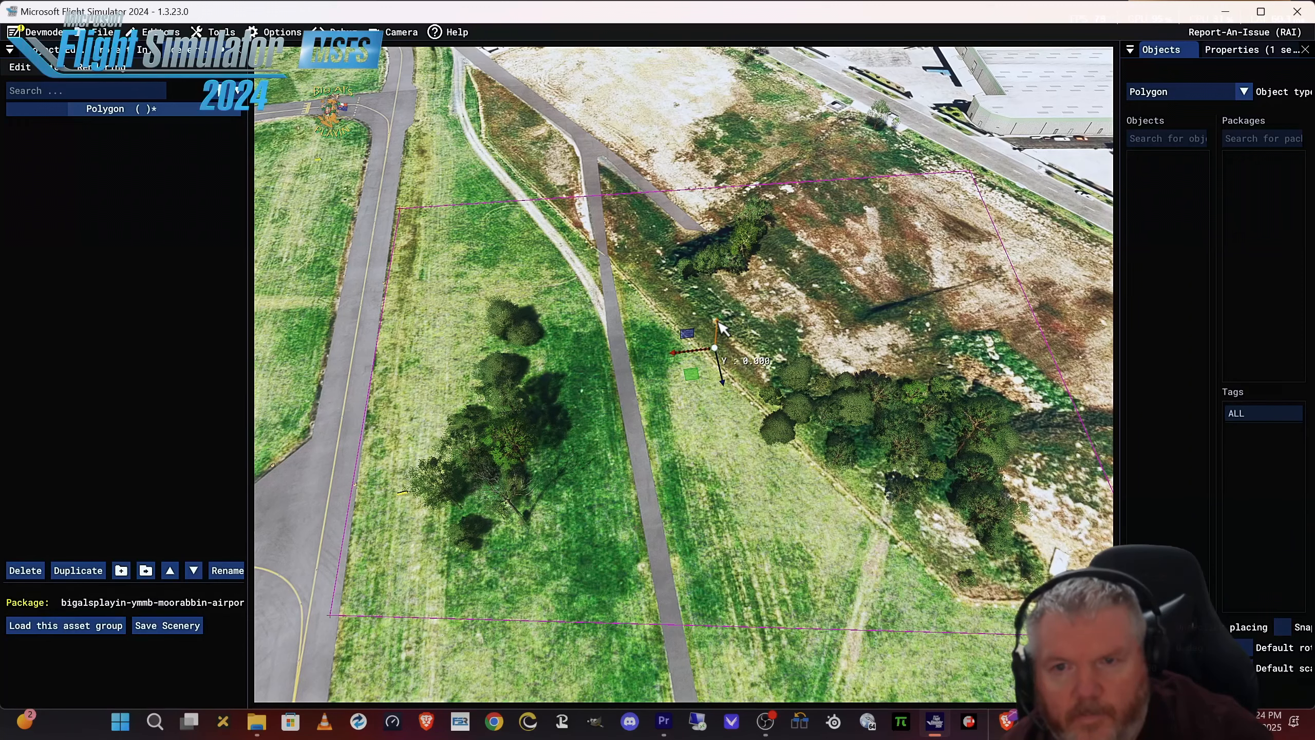
drag(719, 323, 714, 325)
drag(710, 326, 700, 328)
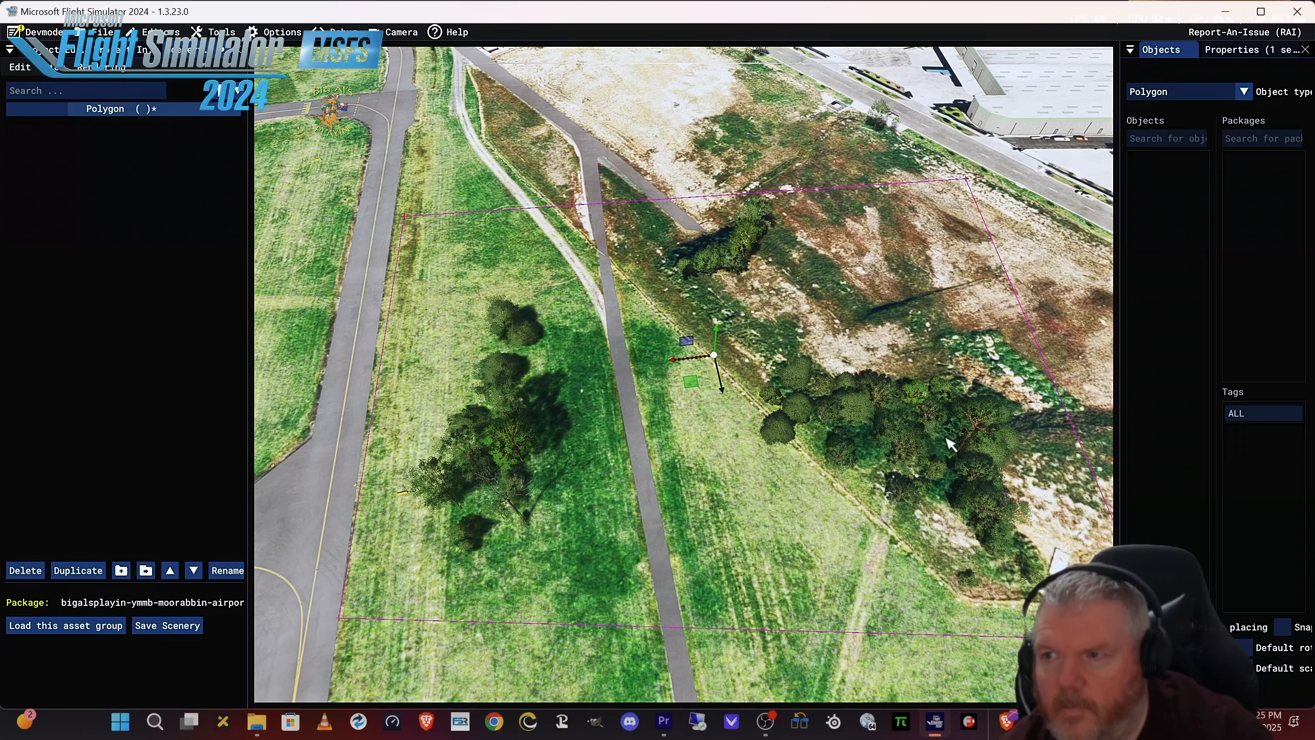
- Show the polygon's properties and enable Vegetation for it
click(1219, 52)
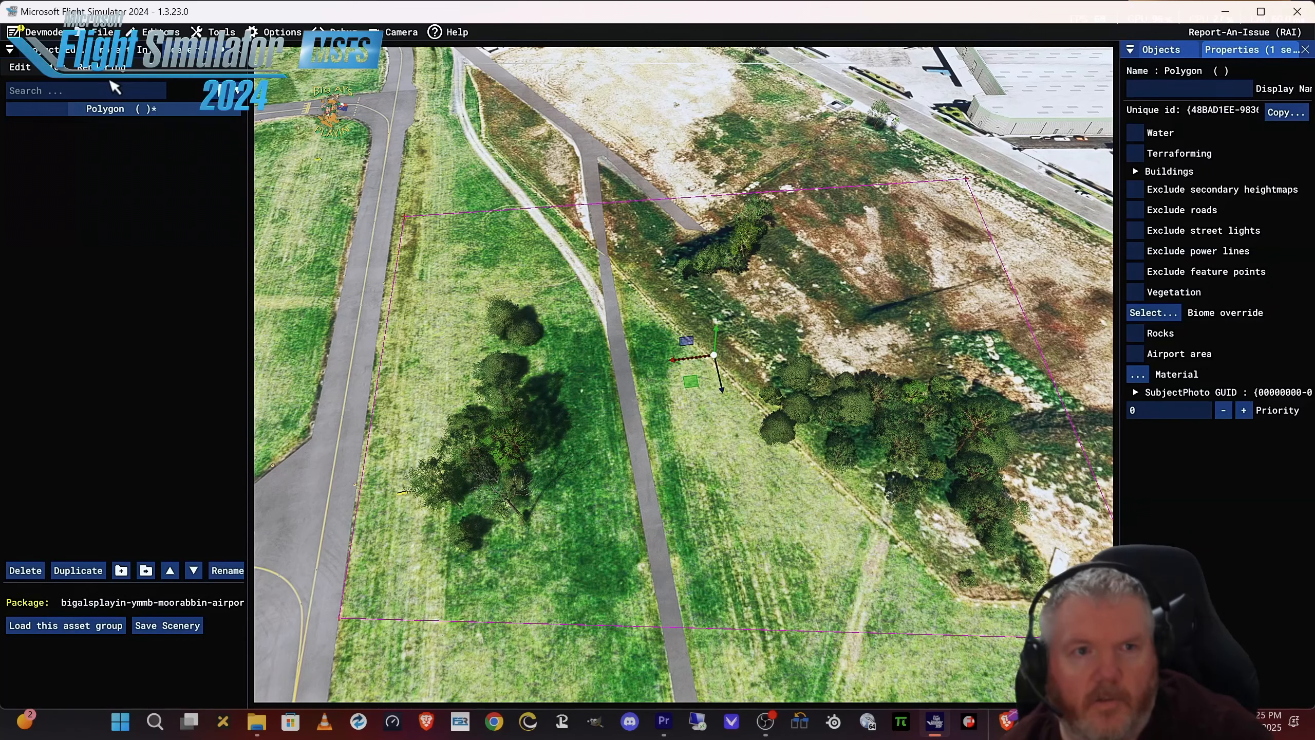
click(55, 66)
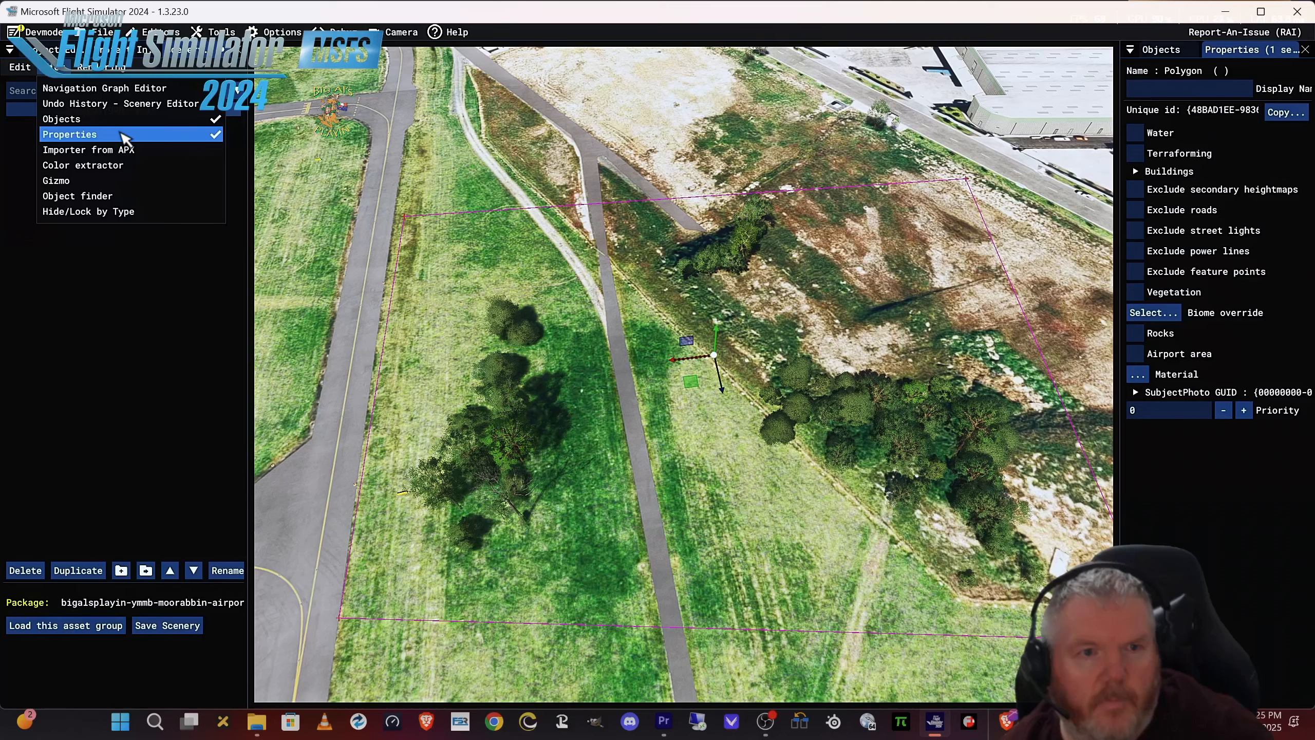
click(215, 58)
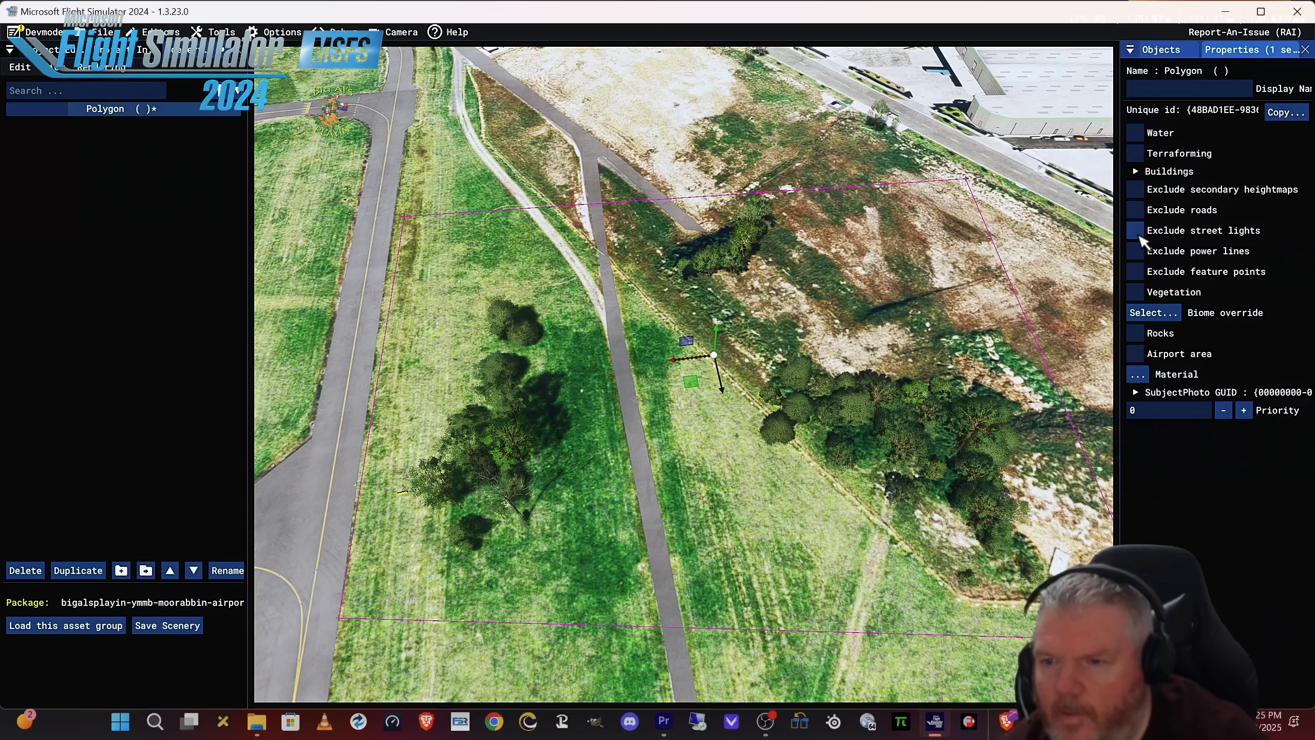
click(1139, 294)
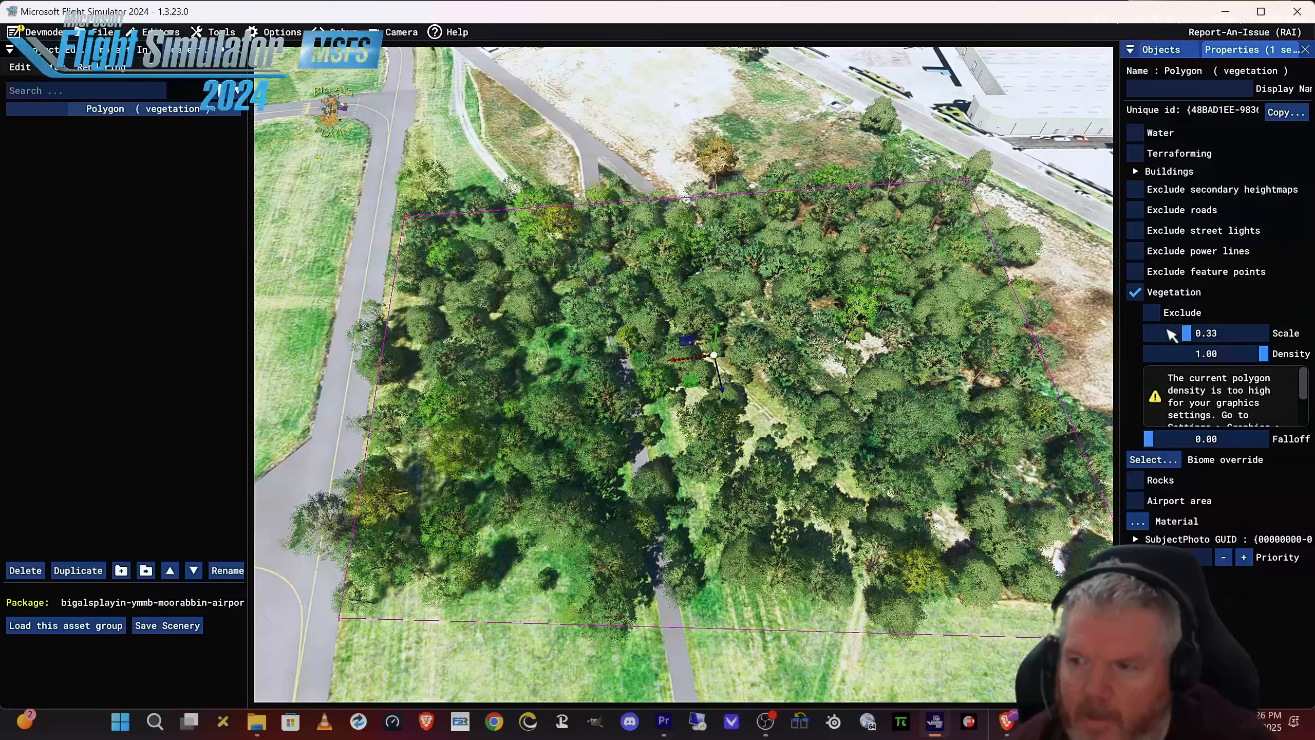
- Try a vegetation density of 0.10 on the polygon and return it to 1.00
mouse_move(1268, 355)
mouse_down()
mouse_move(1148, 362)
mouse_move(1167, 363)
mouse_up()
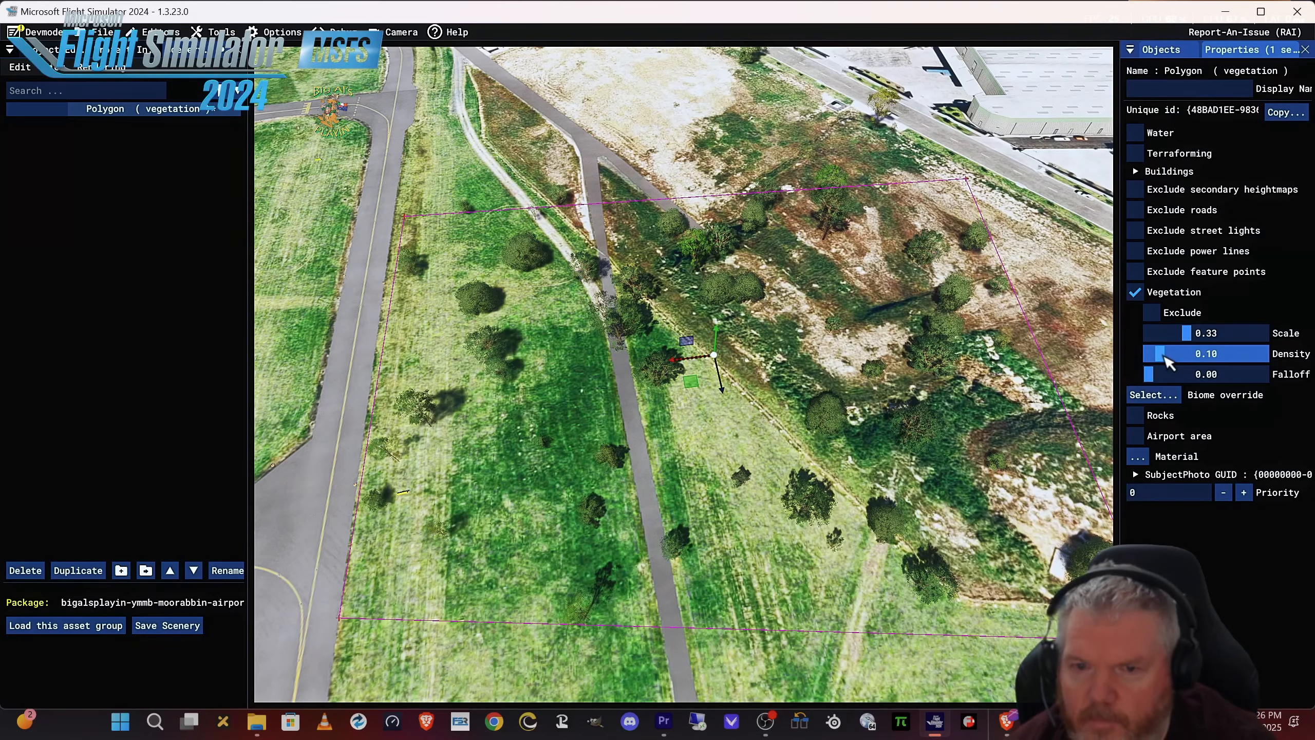
drag(1166, 362, 1277, 363)
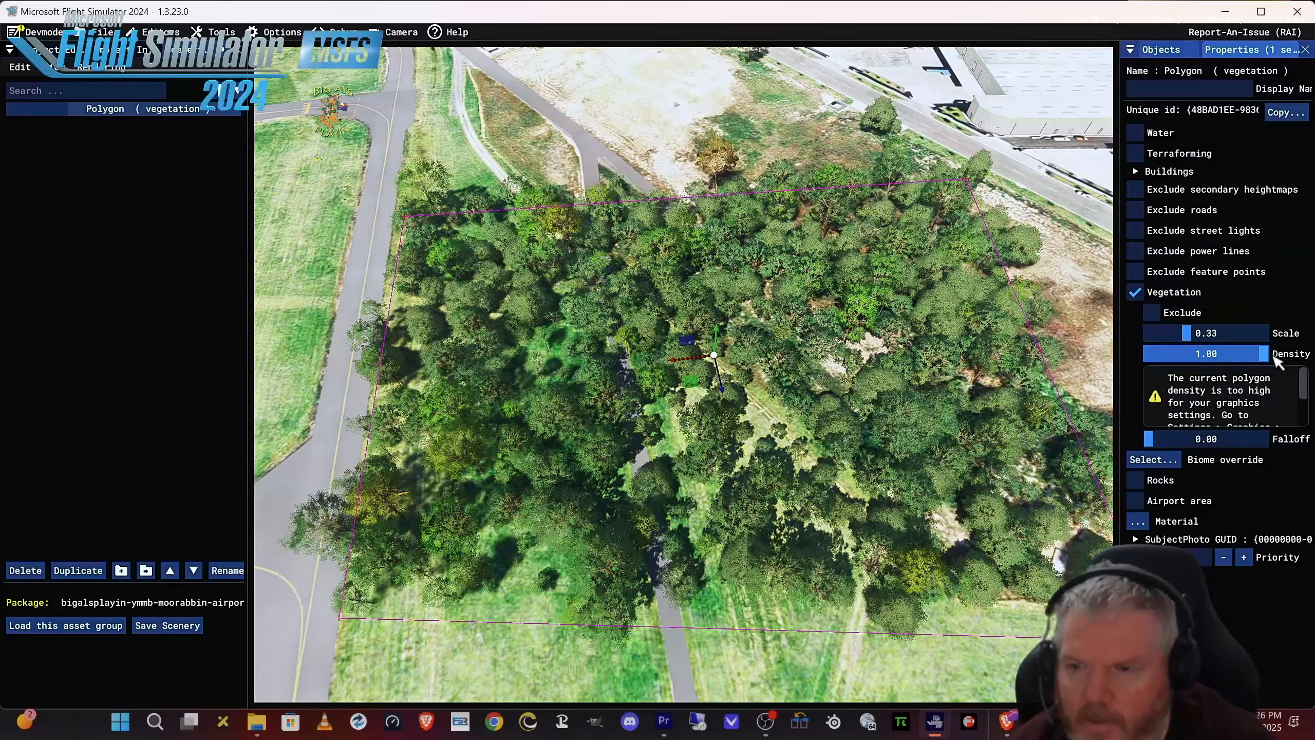
mouse_move(1274, 356)
mouse_down()
mouse_move(1228, 359)
mouse_move(1272, 356)
mouse_up()
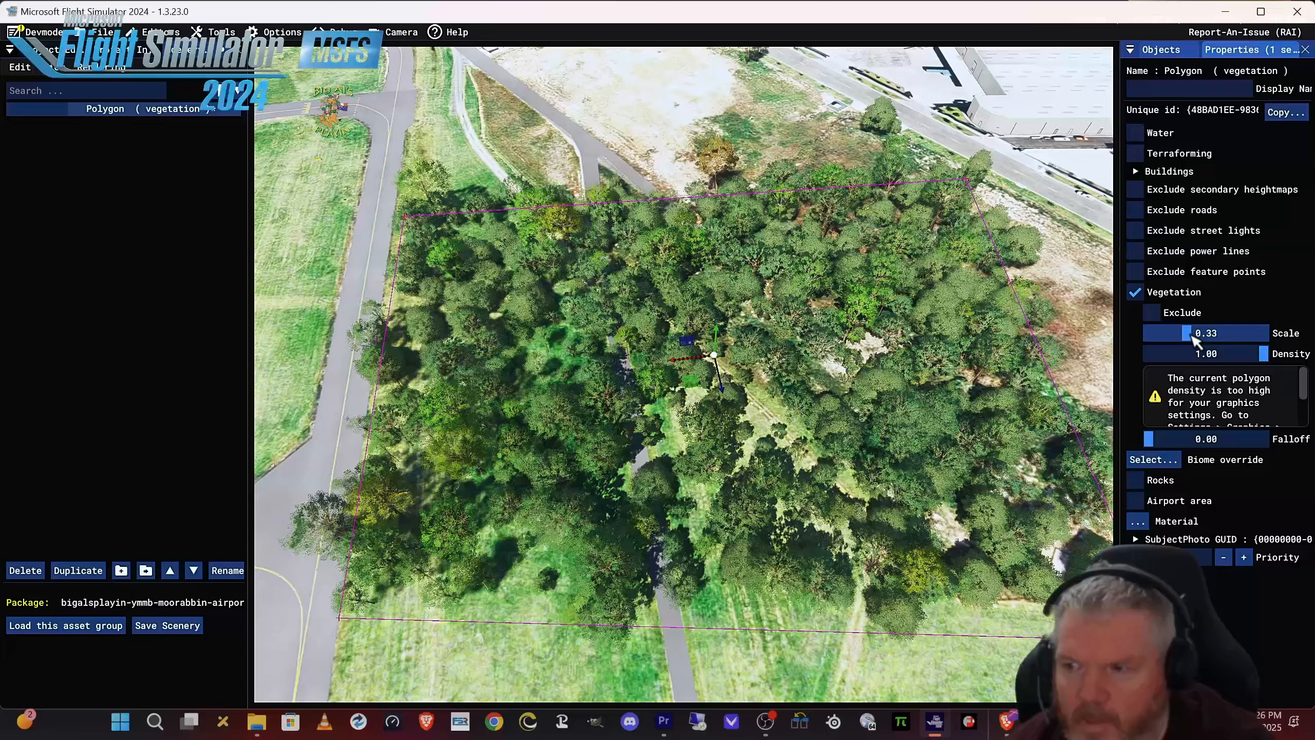
- Set the polygon's vegetation scale to 0.18
mouse_move(1191, 336)
mouse_down()
mouse_move(1277, 337)
mouse_move(1156, 336)
mouse_move(1173, 336)
mouse_up()
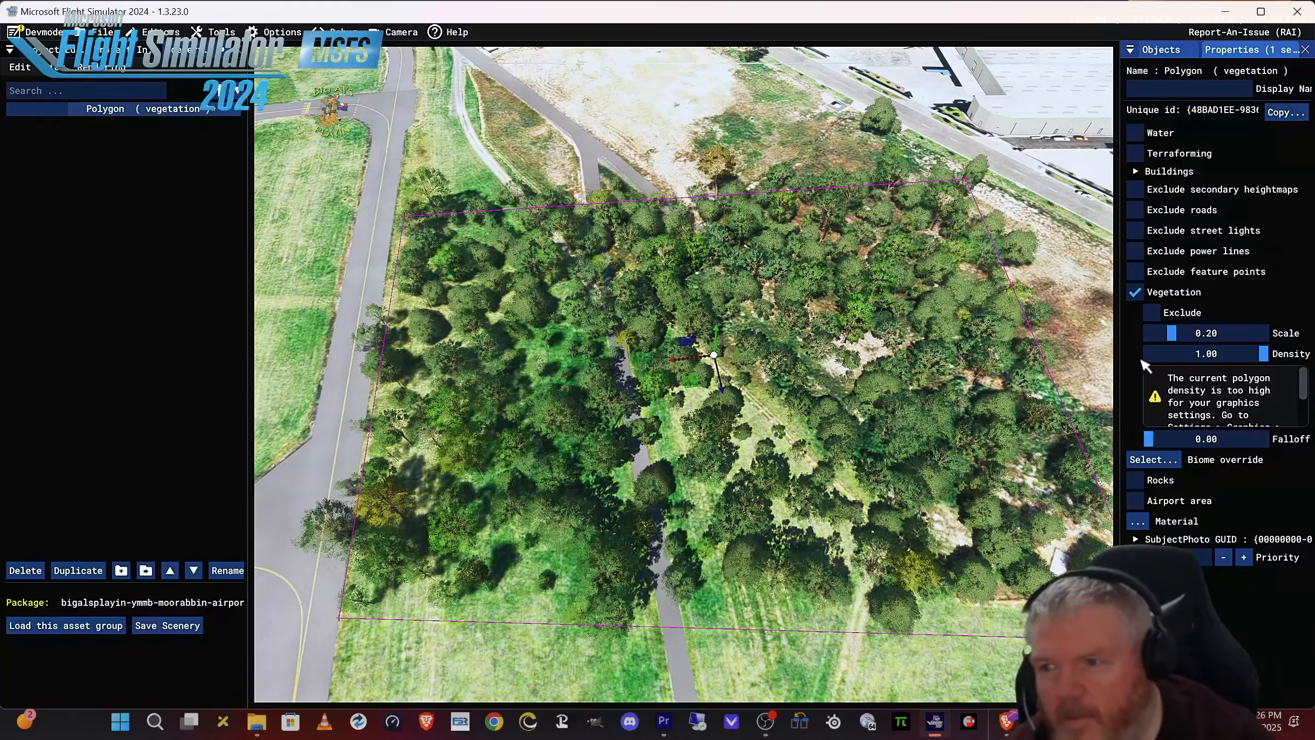
mouse_move(1176, 344)
mouse_down()
mouse_move(1162, 344)
mouse_move(1214, 342)
mouse_move(1171, 344)
mouse_up()
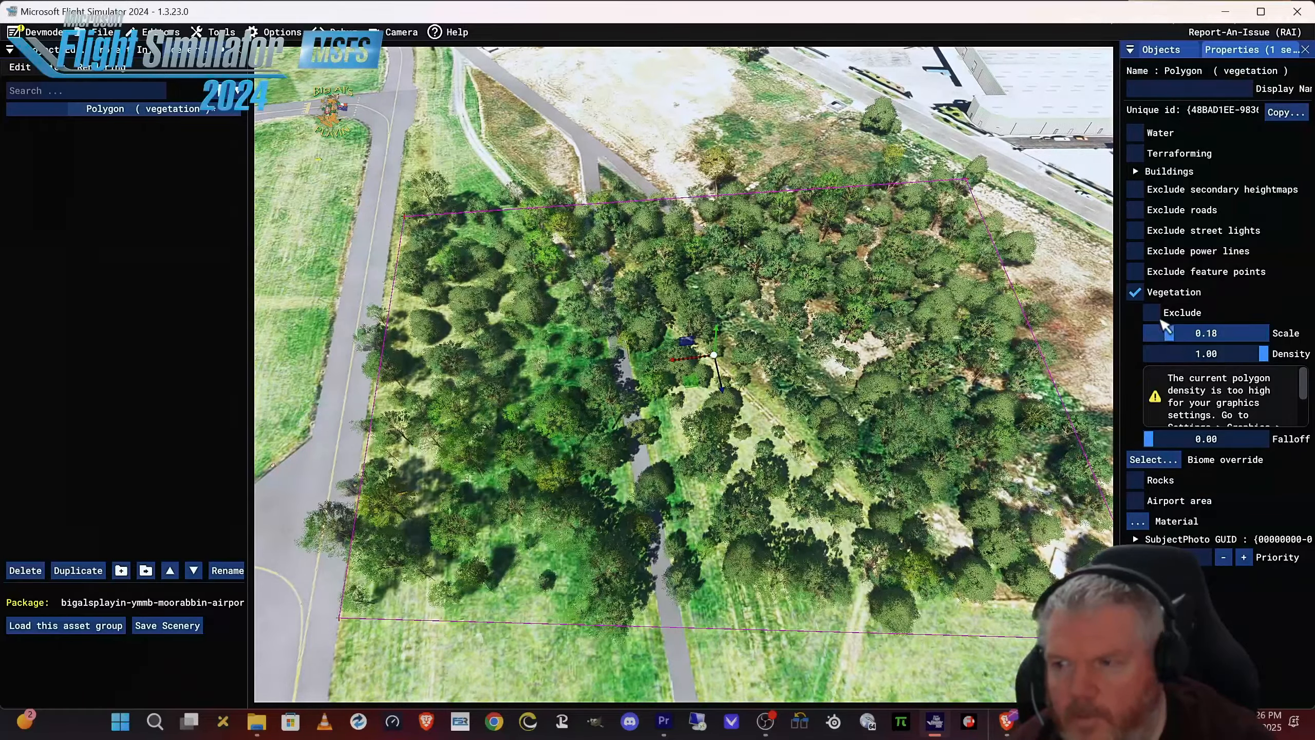
- Exclude vegetation inside the polygon and rename it Remove Trees 35L
click(1153, 314)
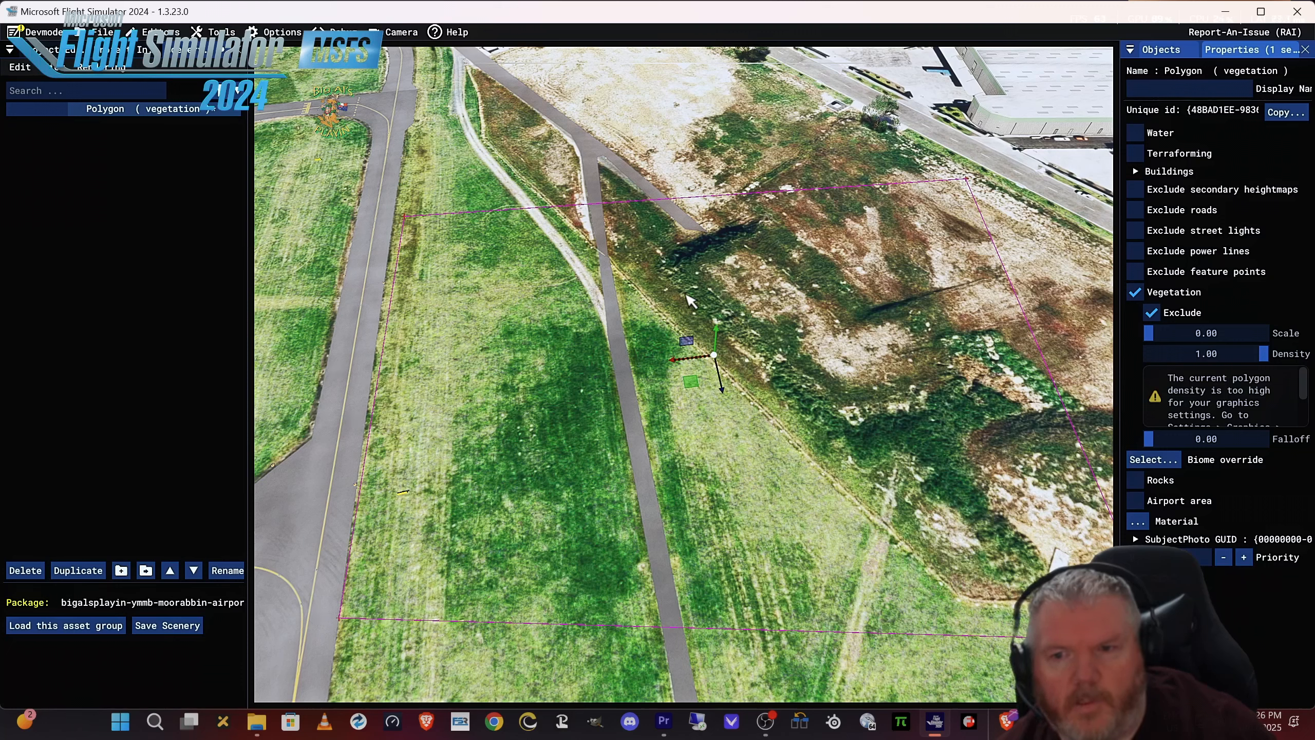
right_click(112, 117)
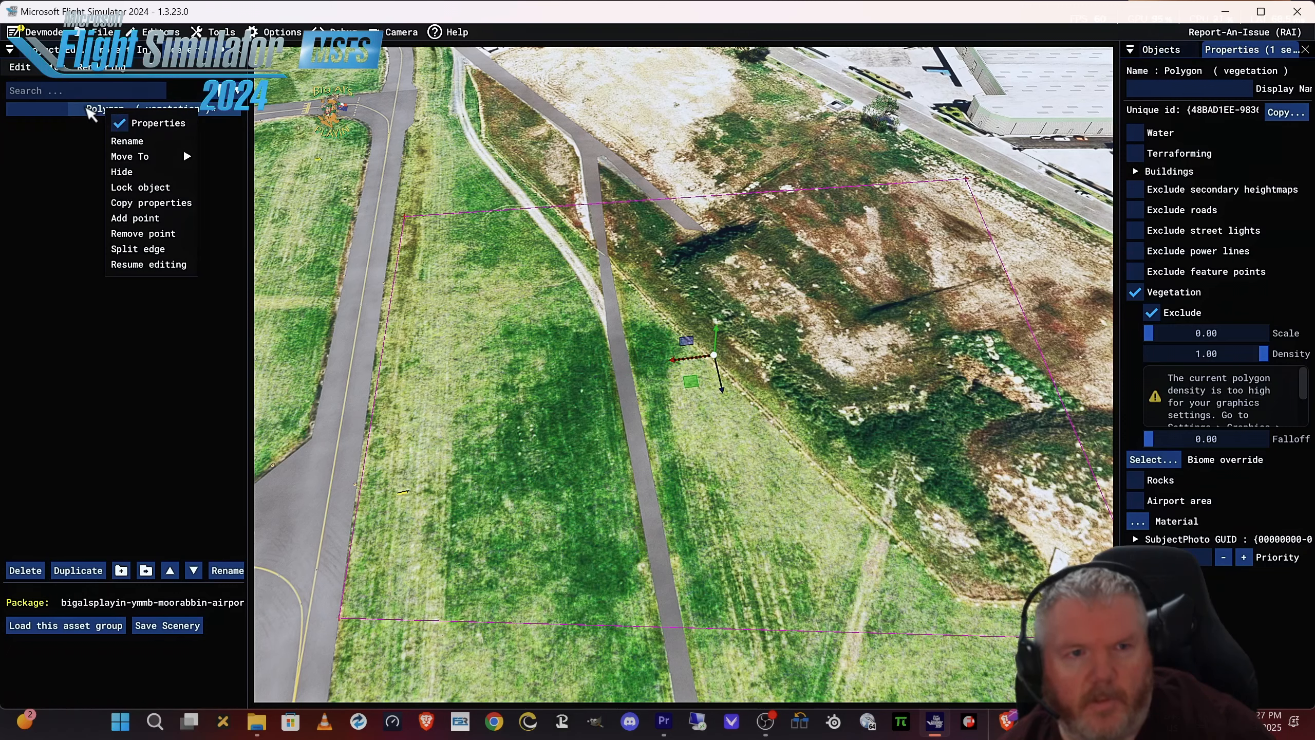
click(135, 141)
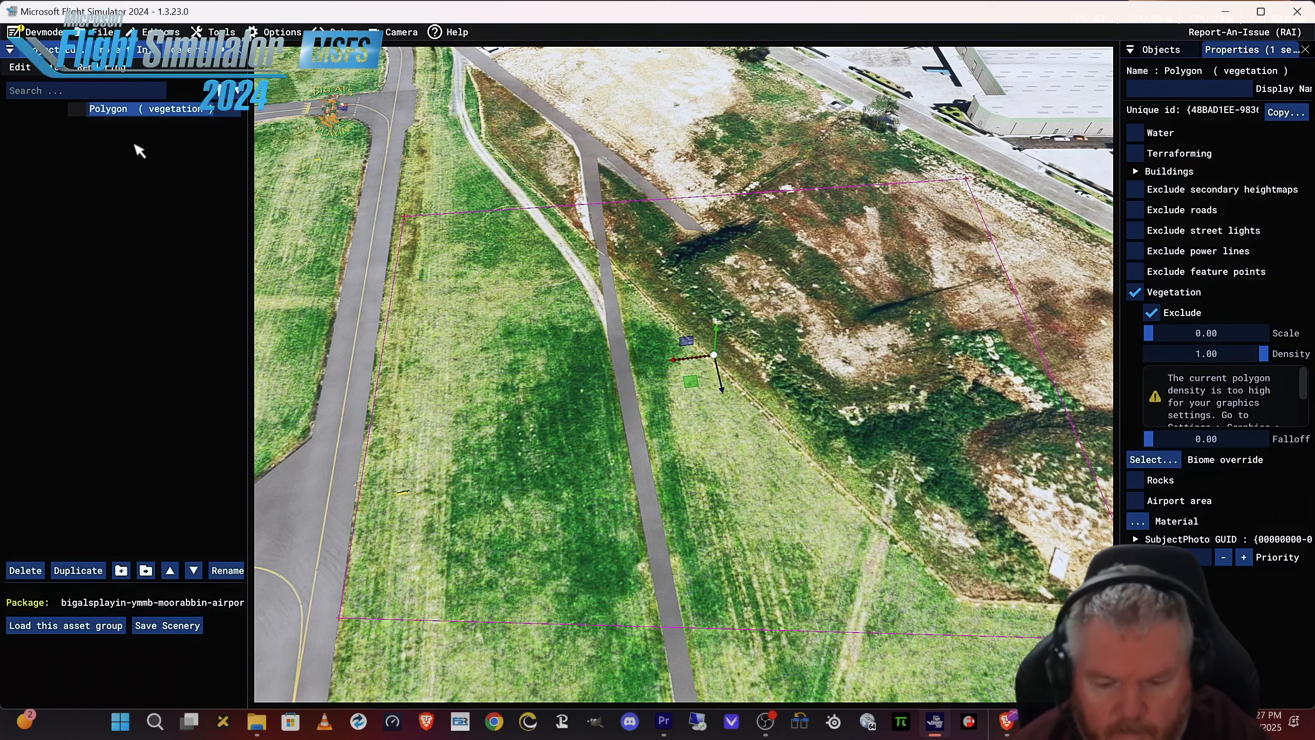
key(BackSpace)
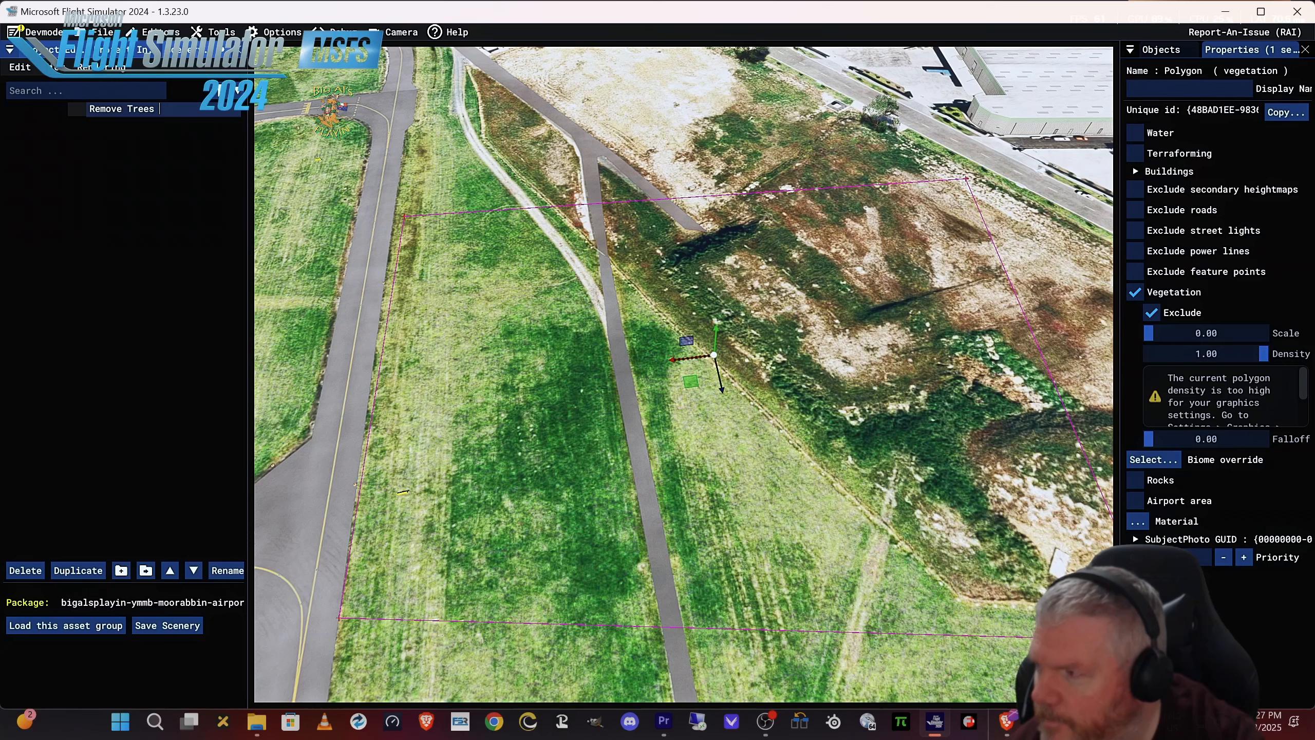
click(171, 118)
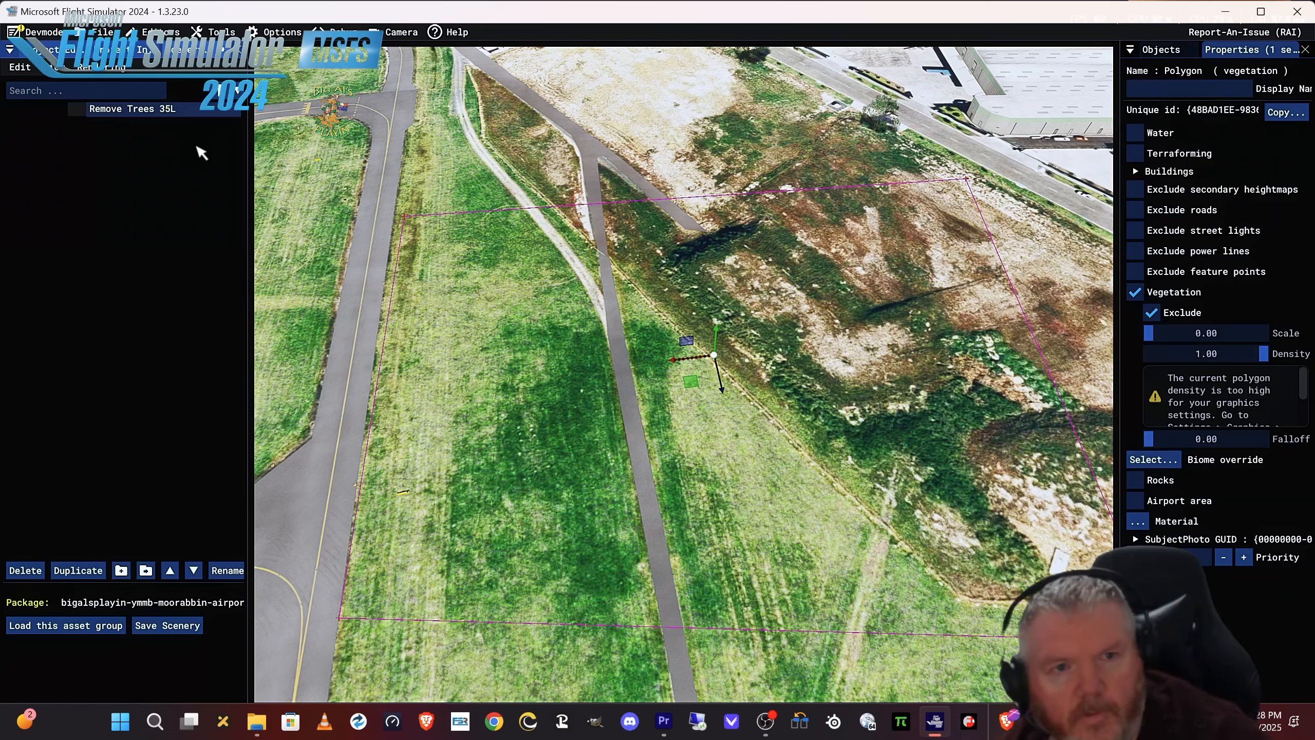
key(Return)
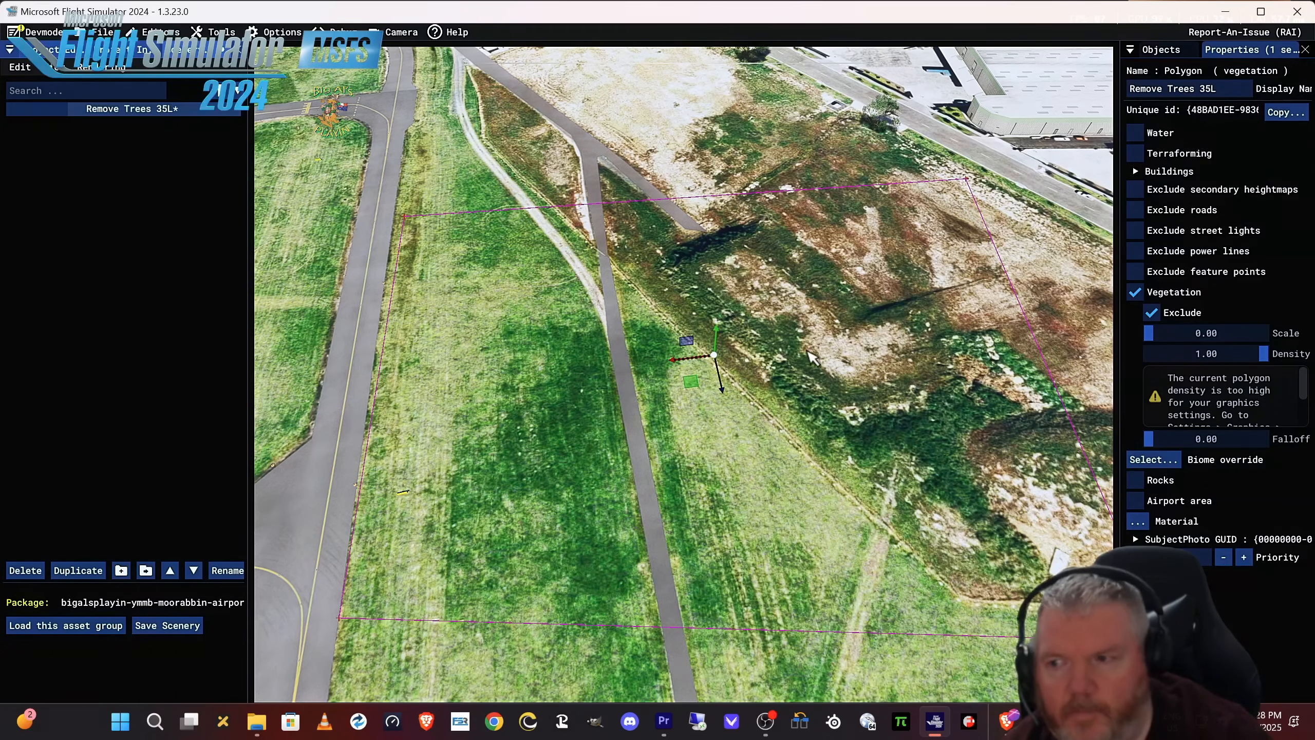
- Survey the airport from the 35L threshold across the aprons to the tree cluster between the taxiway and the large white building
scroll(818, 350, down, 1)
scroll(818, 350, down, 5)
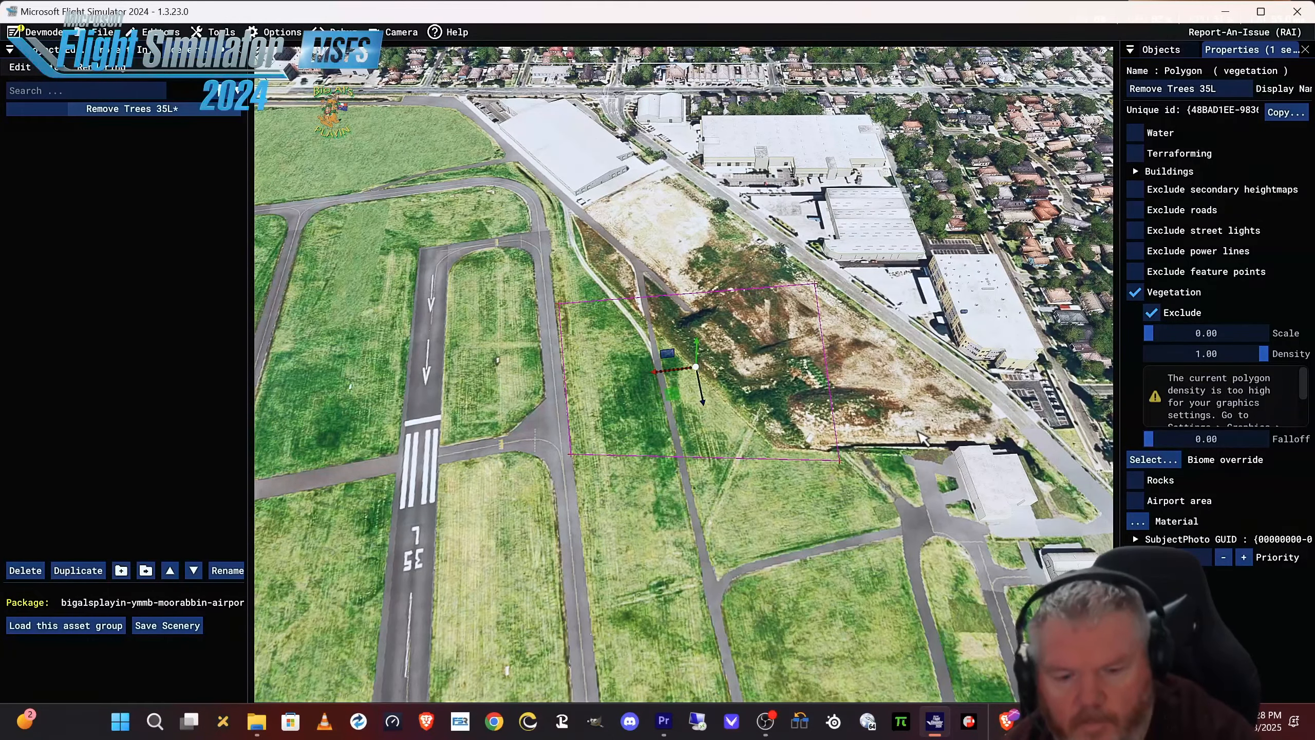
alt+drag(892, 453, 1214, 401)
middle_drag(835, 422, 1016, 312)
middle_drag(869, 320, 861, 365)
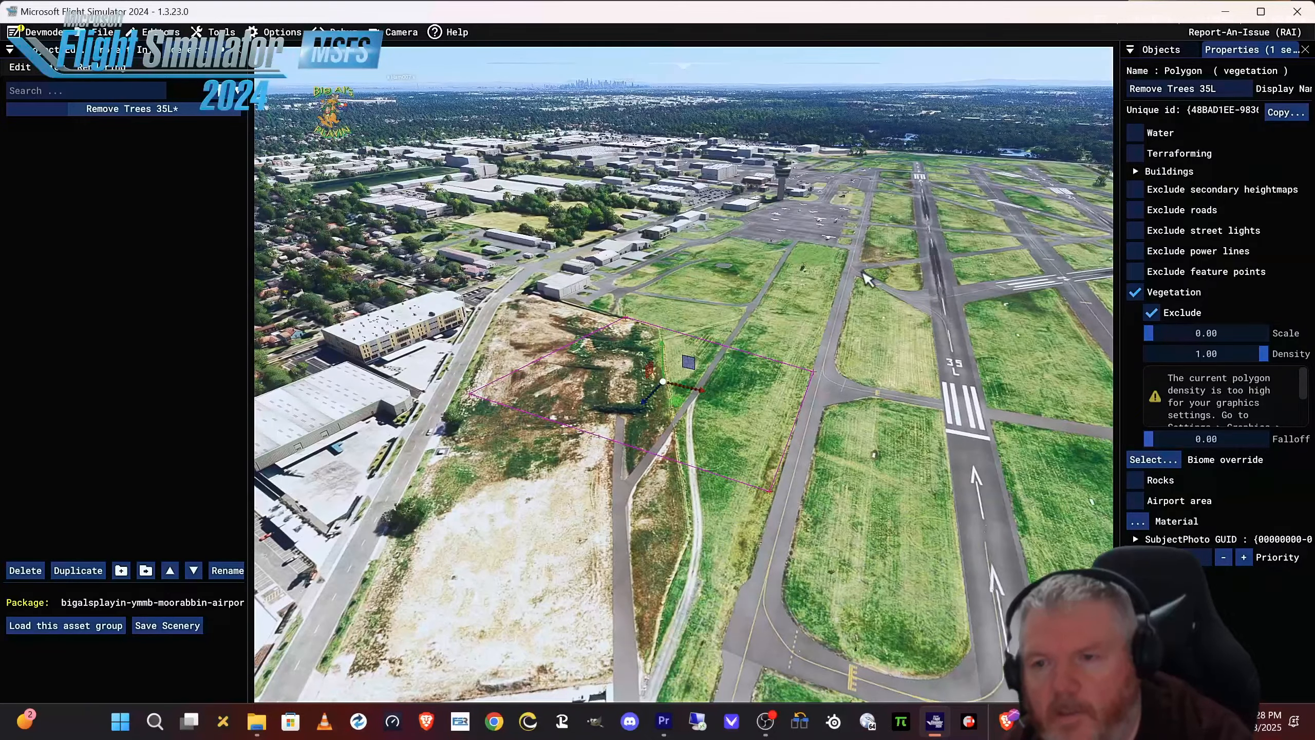
key(w)
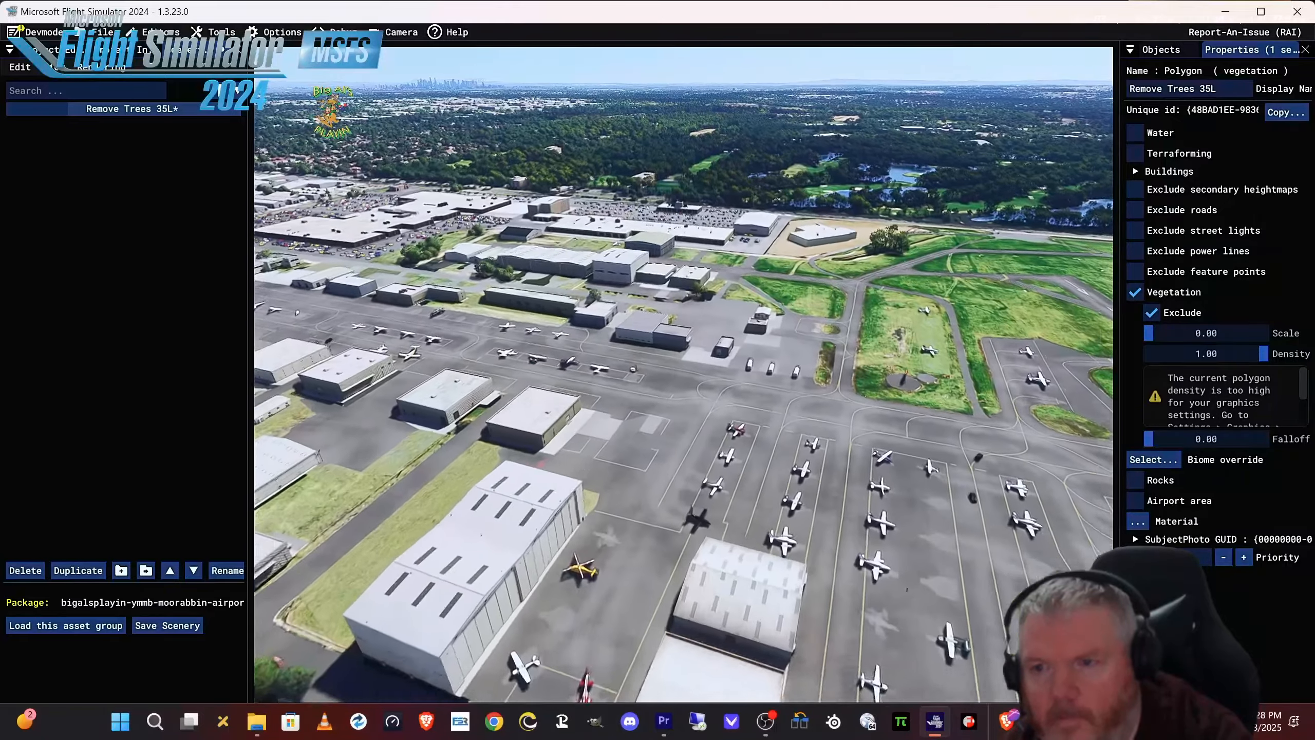
key(w)
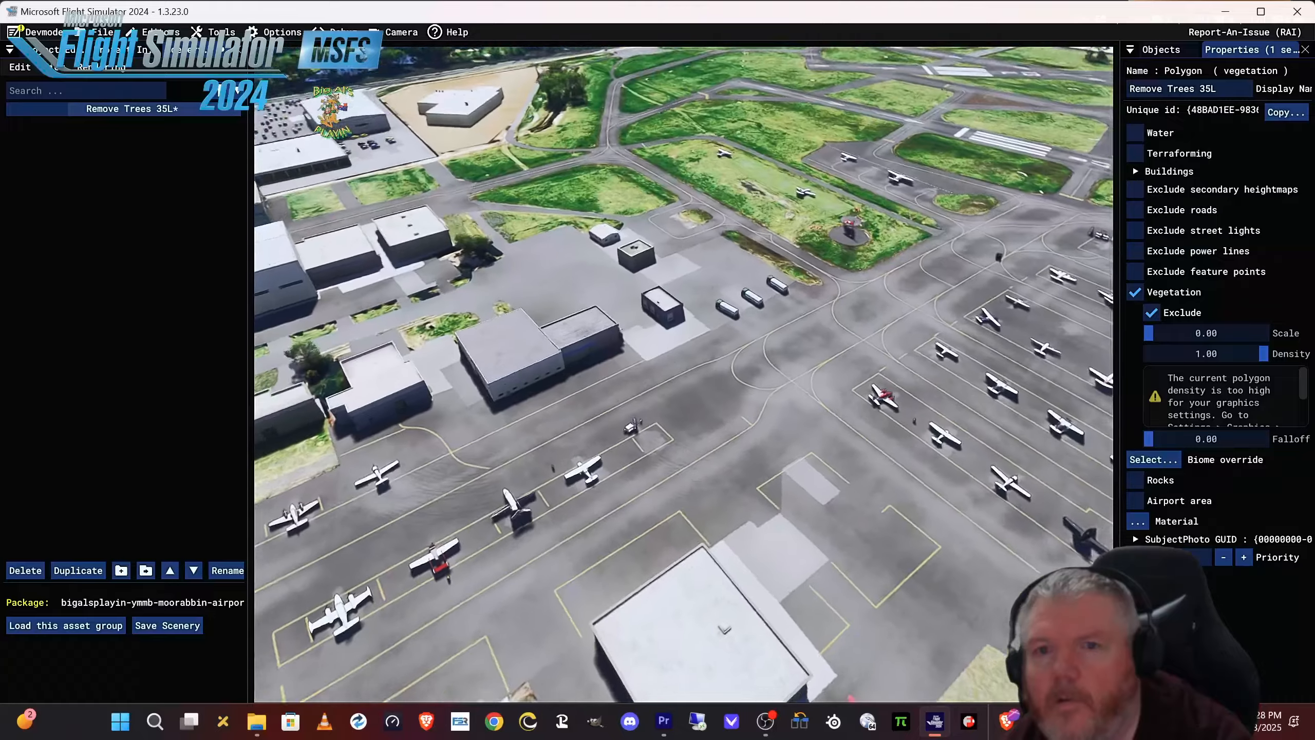
key(w)
key(w)
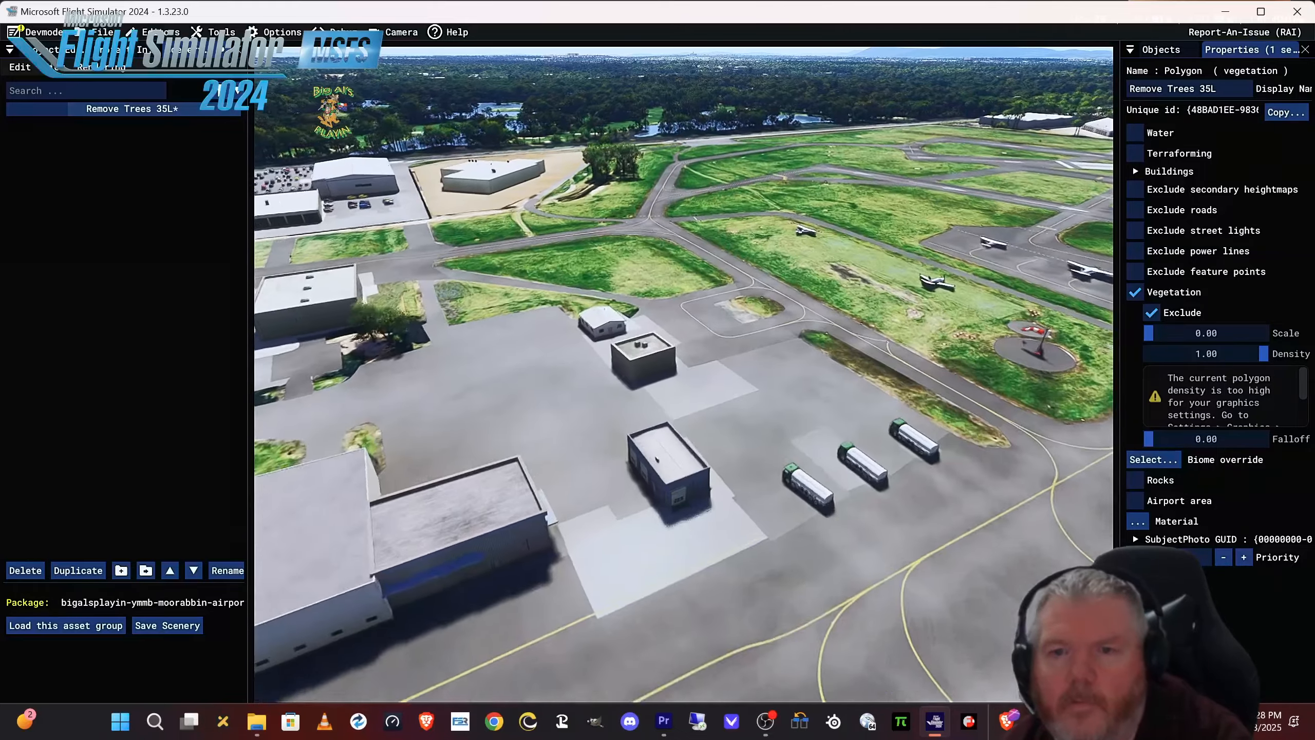
key(w)
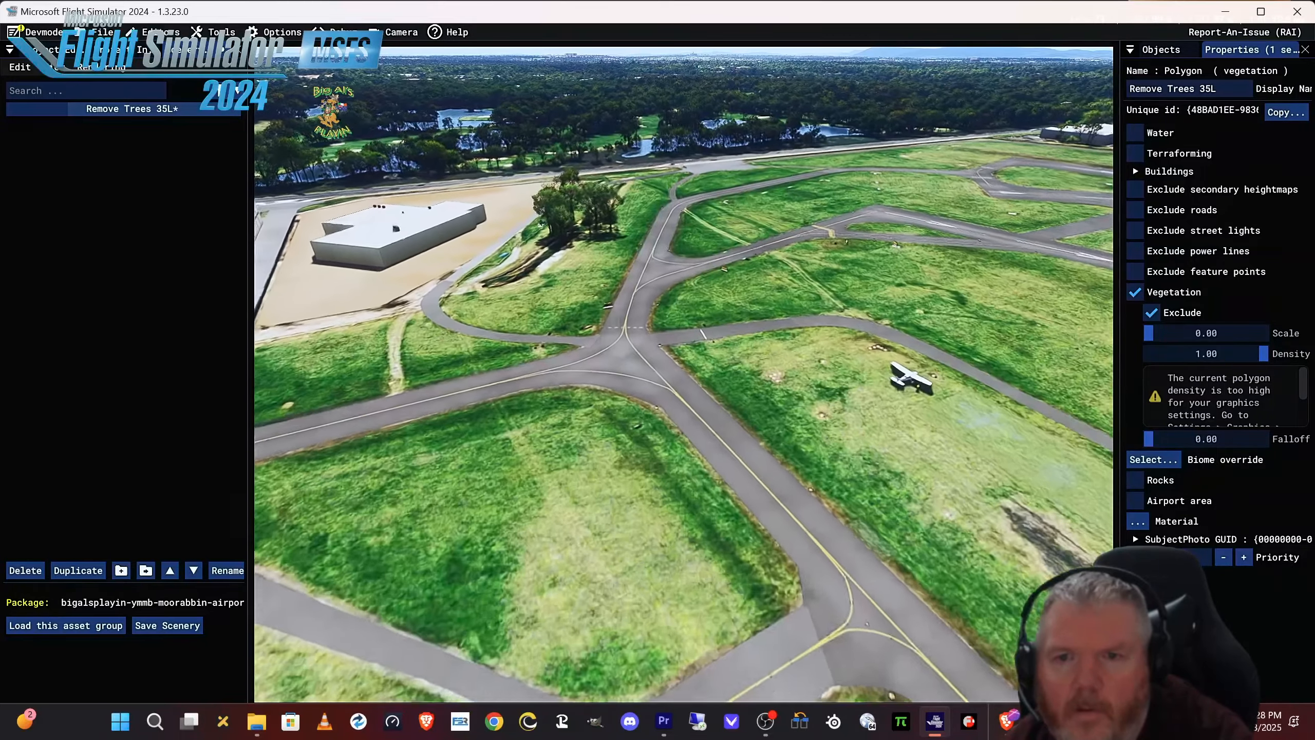
key(w)
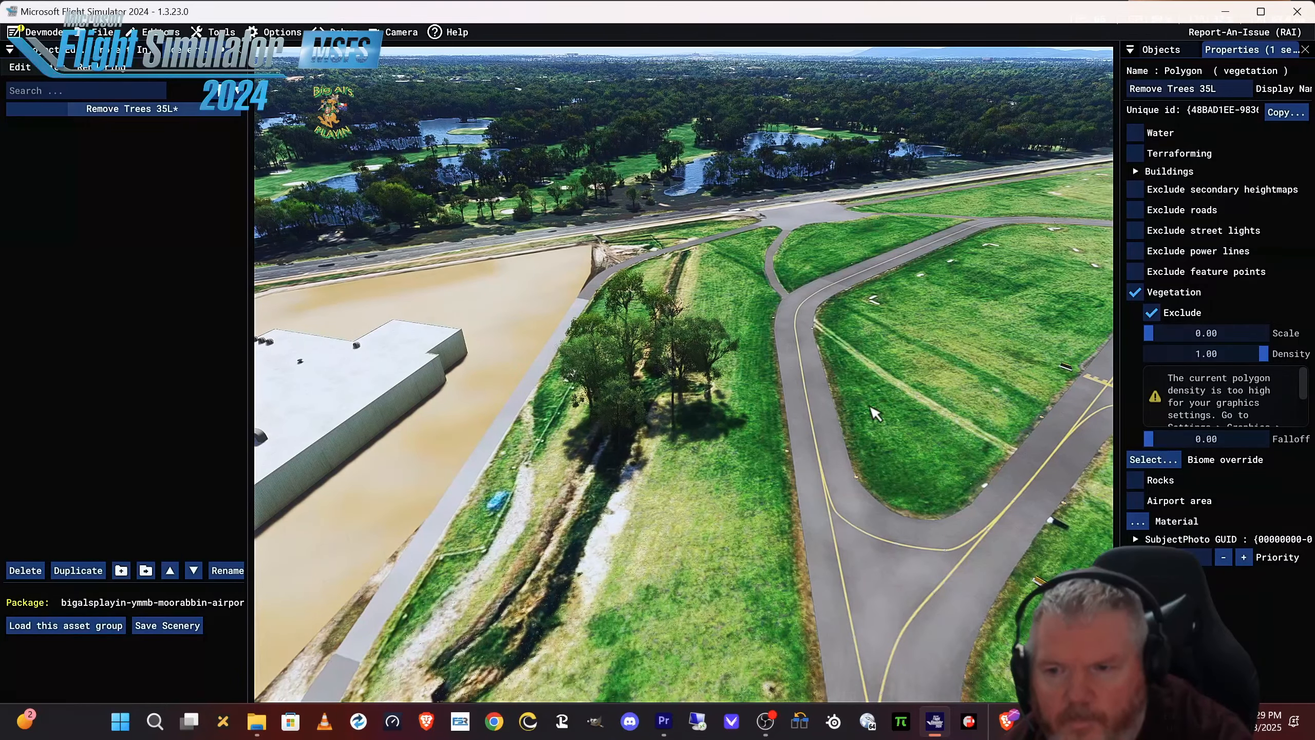
key(w)
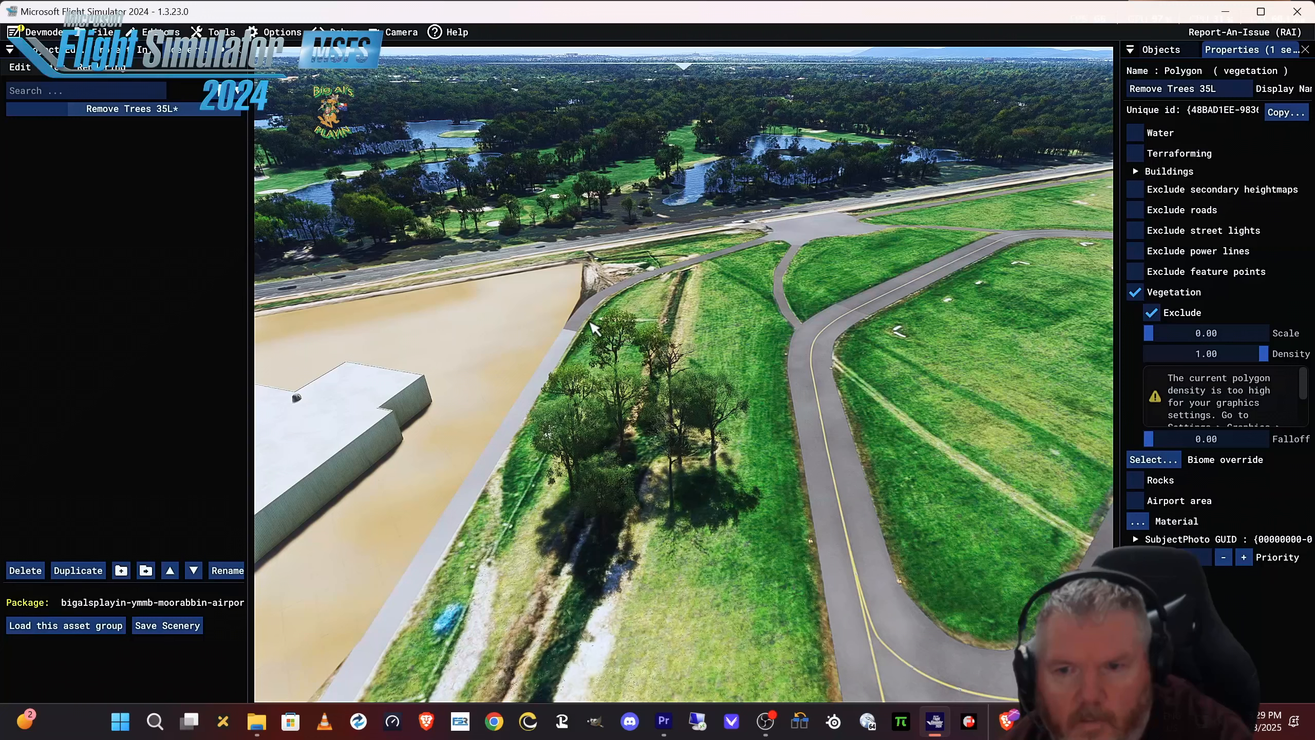
- Deselect the Remove Trees 35L polygon and start a new Polygon object beside the tree cluster
right_click(612, 284)
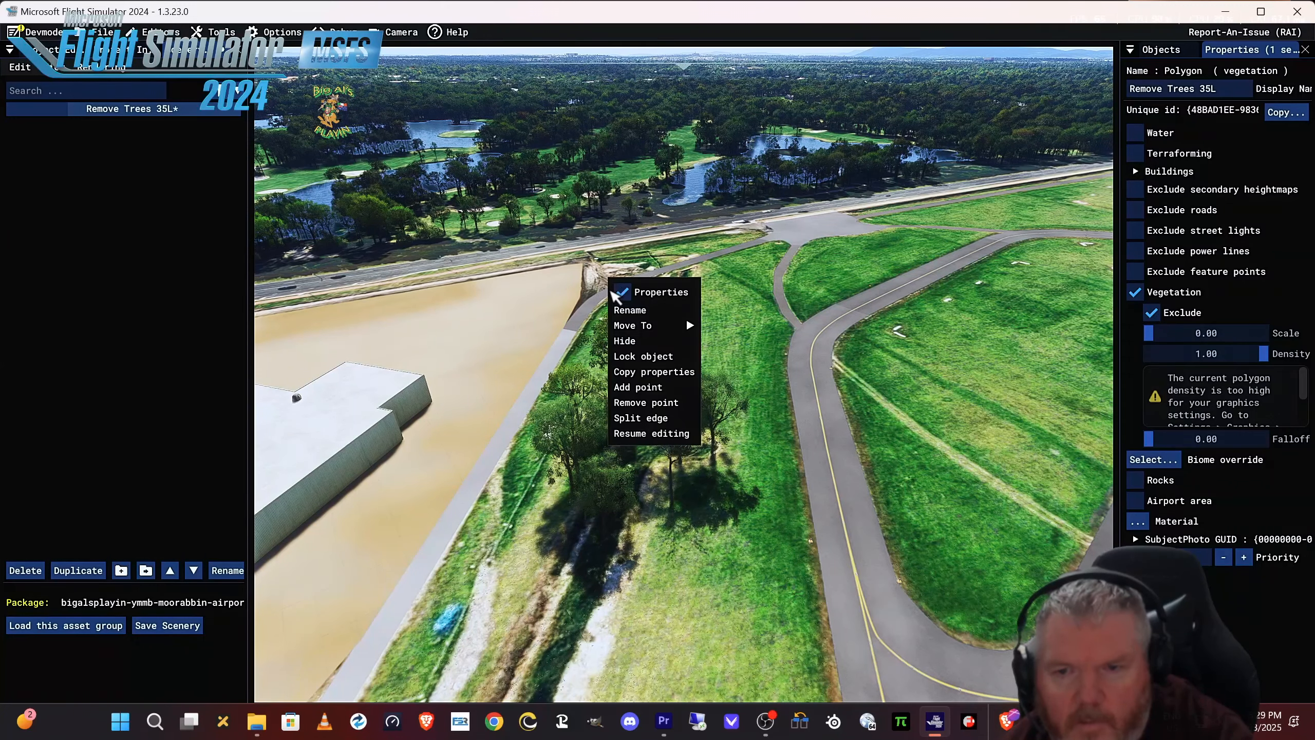
click(534, 292)
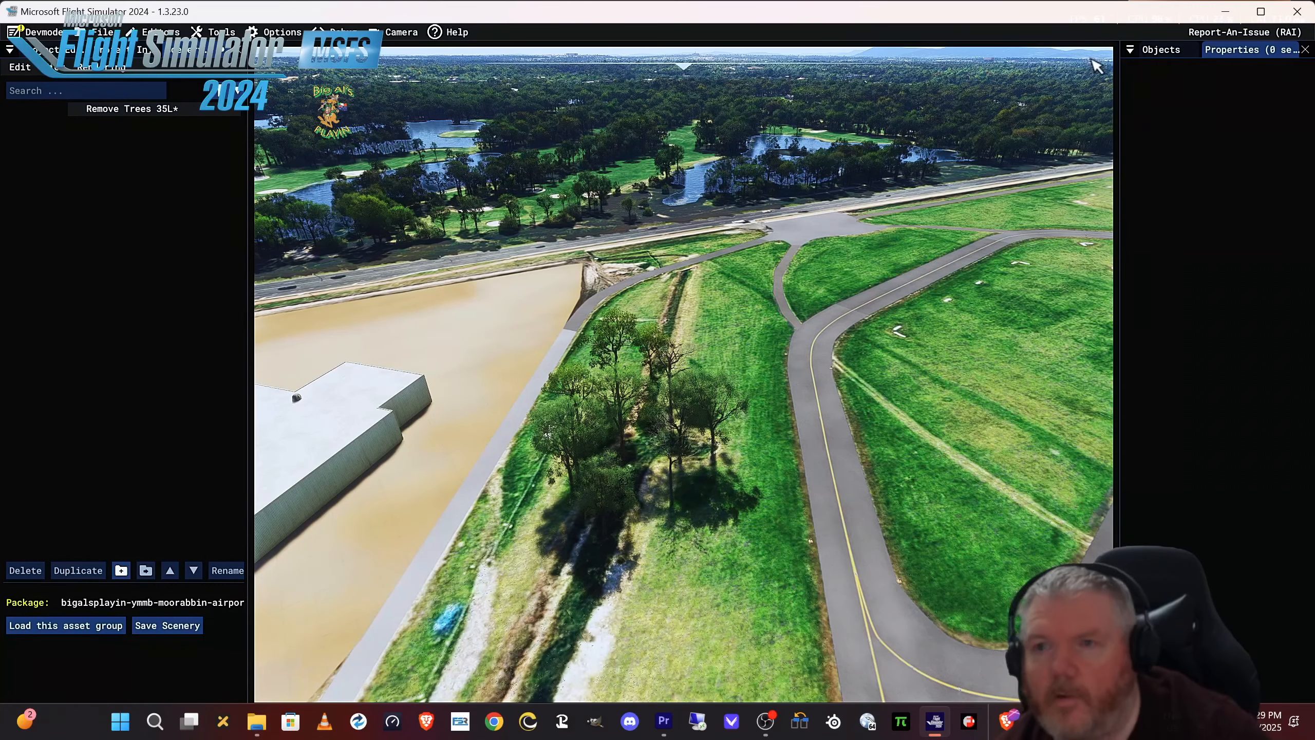
click(1159, 50)
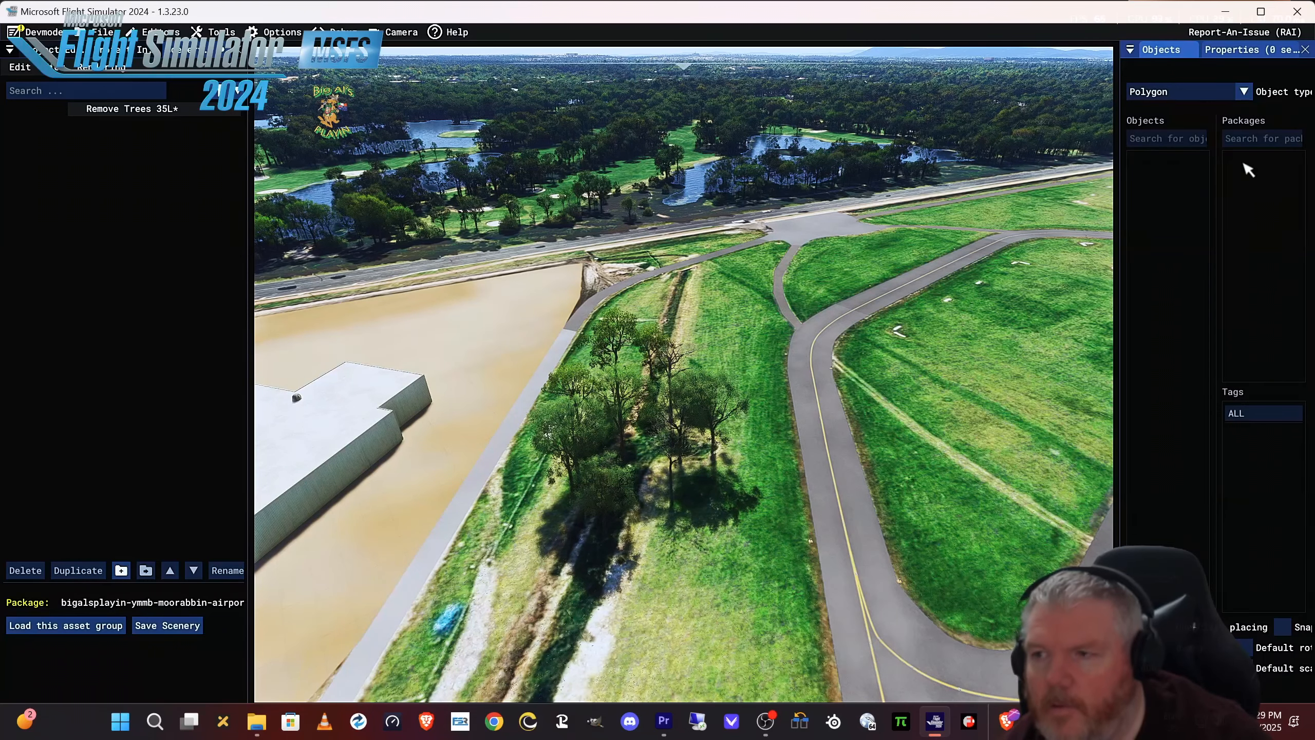
click(1223, 97)
click(1148, 313)
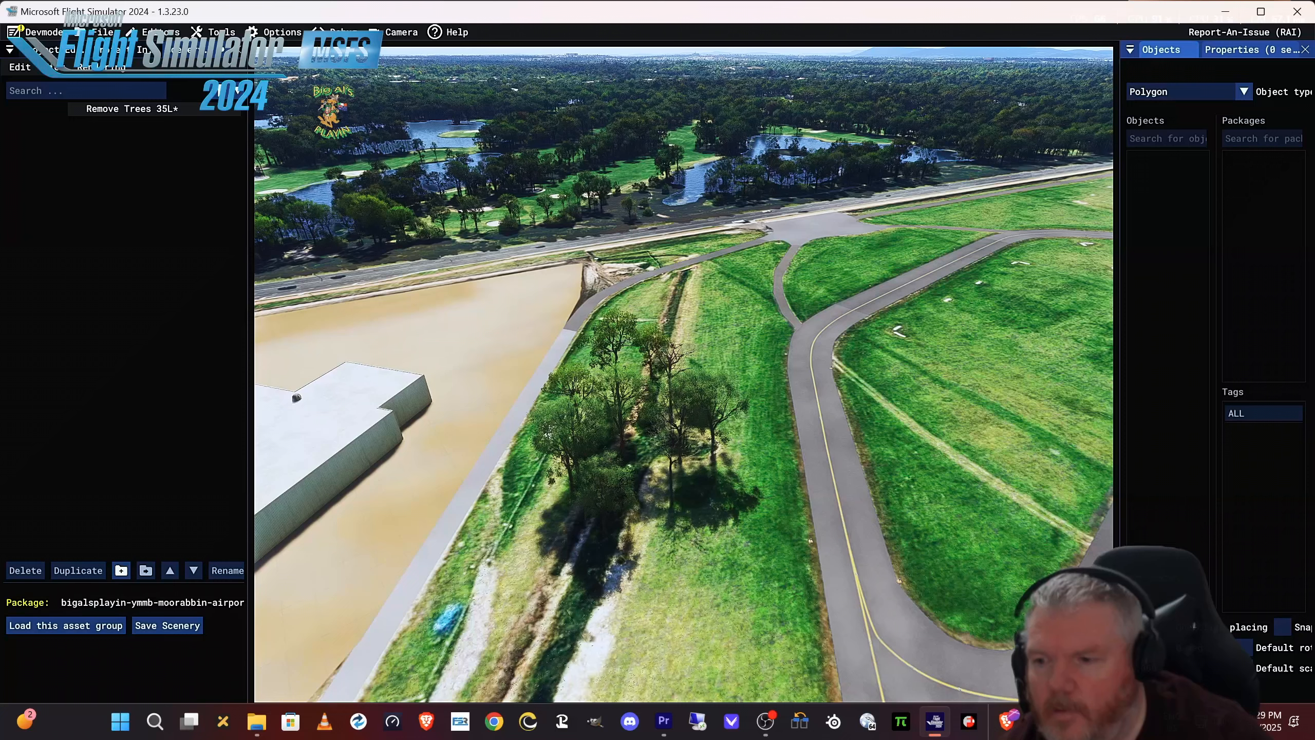
click(521, 372)
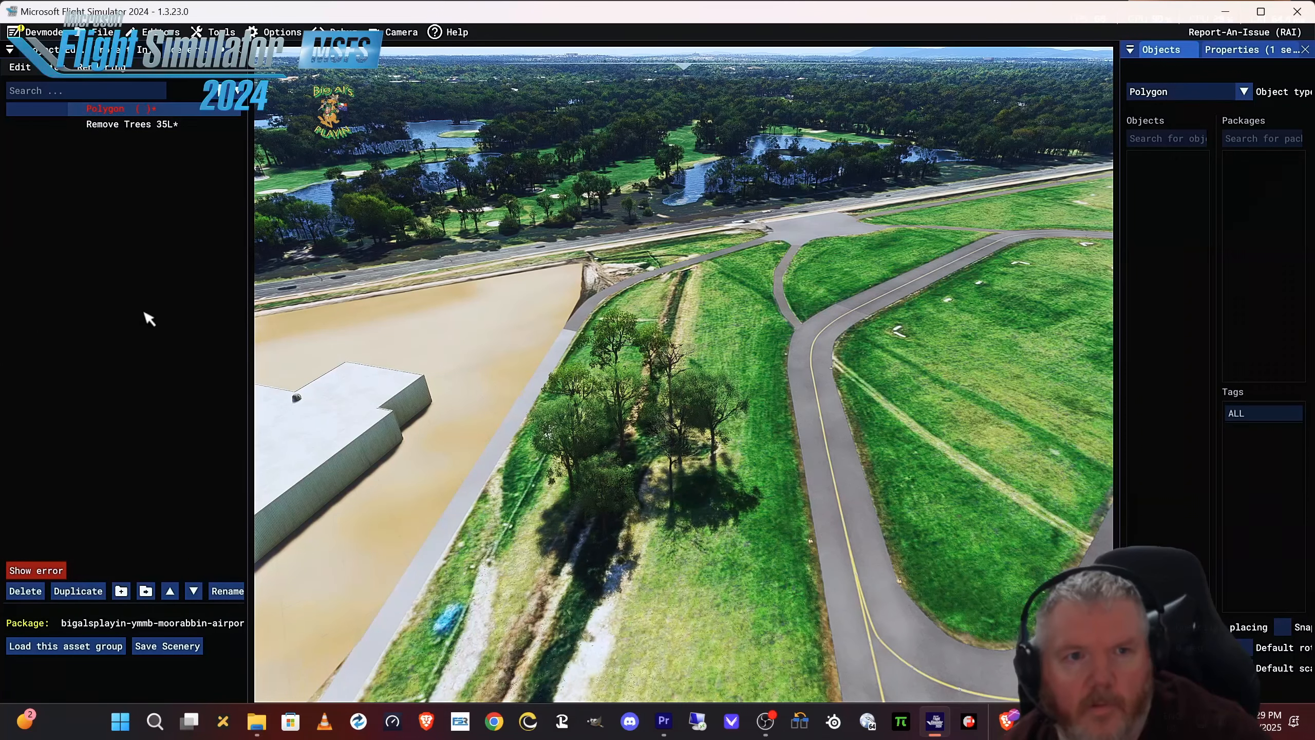
- Check the new polygon's error and examine the tree cluster and the ditch beside it from above
click(124, 109)
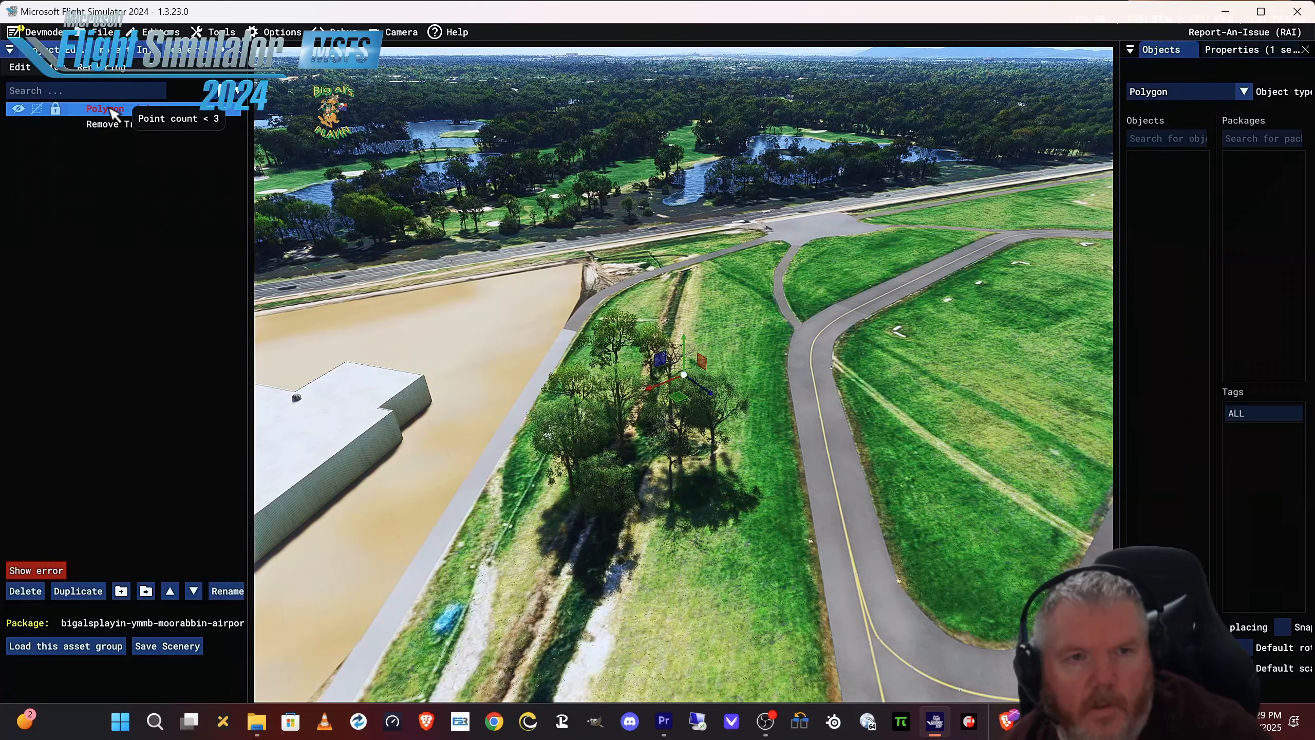
click(50, 569)
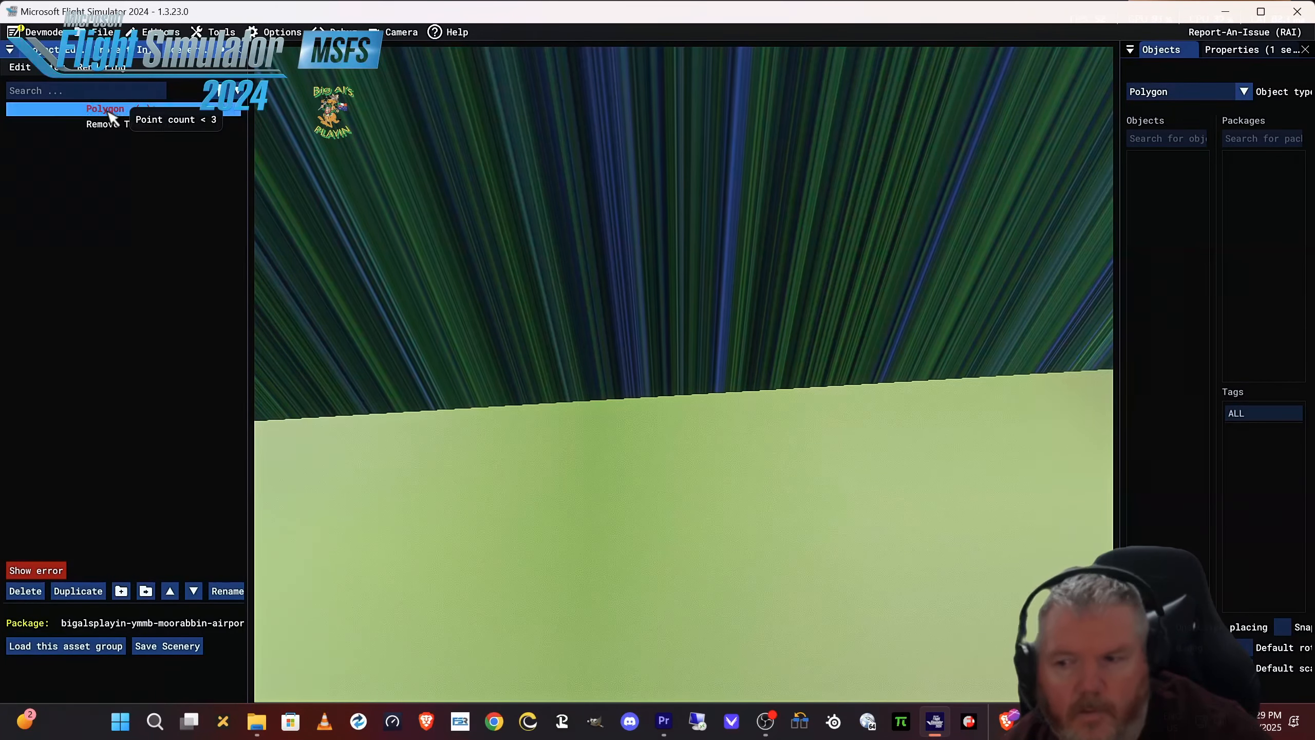
scroll(739, 440, down, 5)
scroll(746, 440, down, 5)
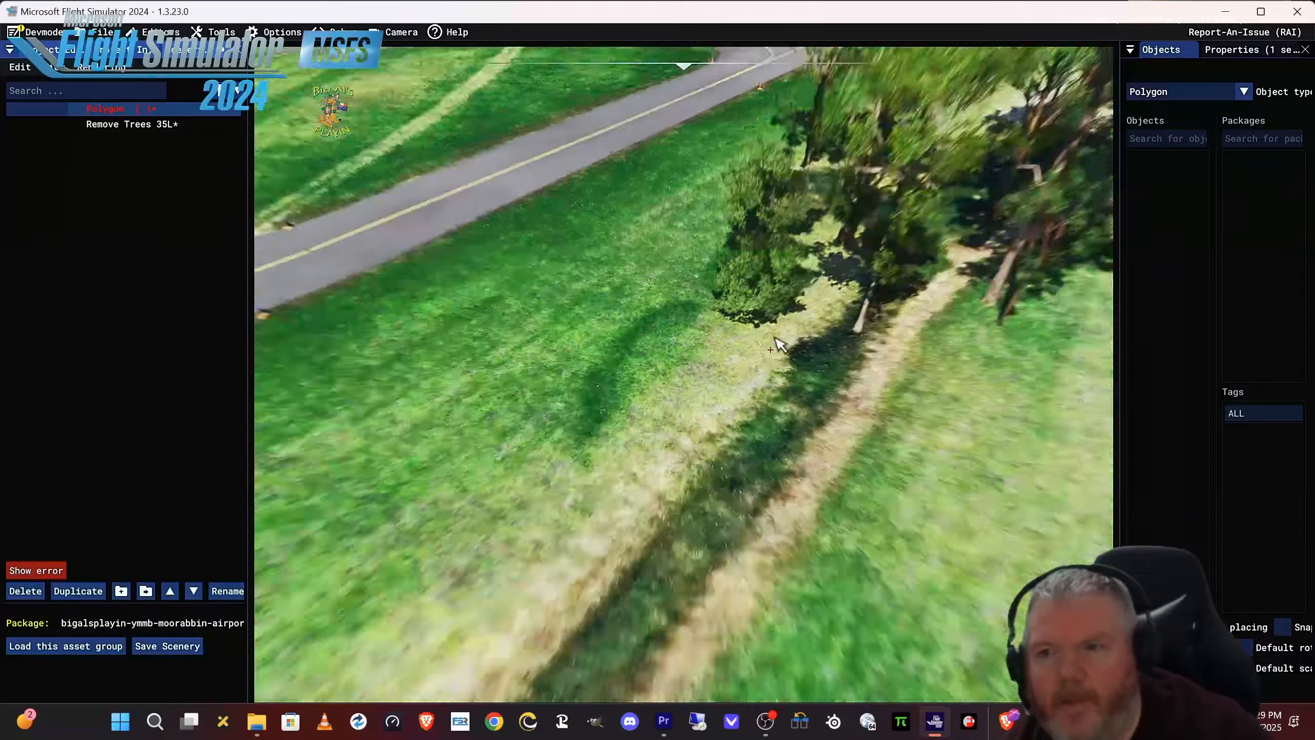
scroll(797, 313, down, 10)
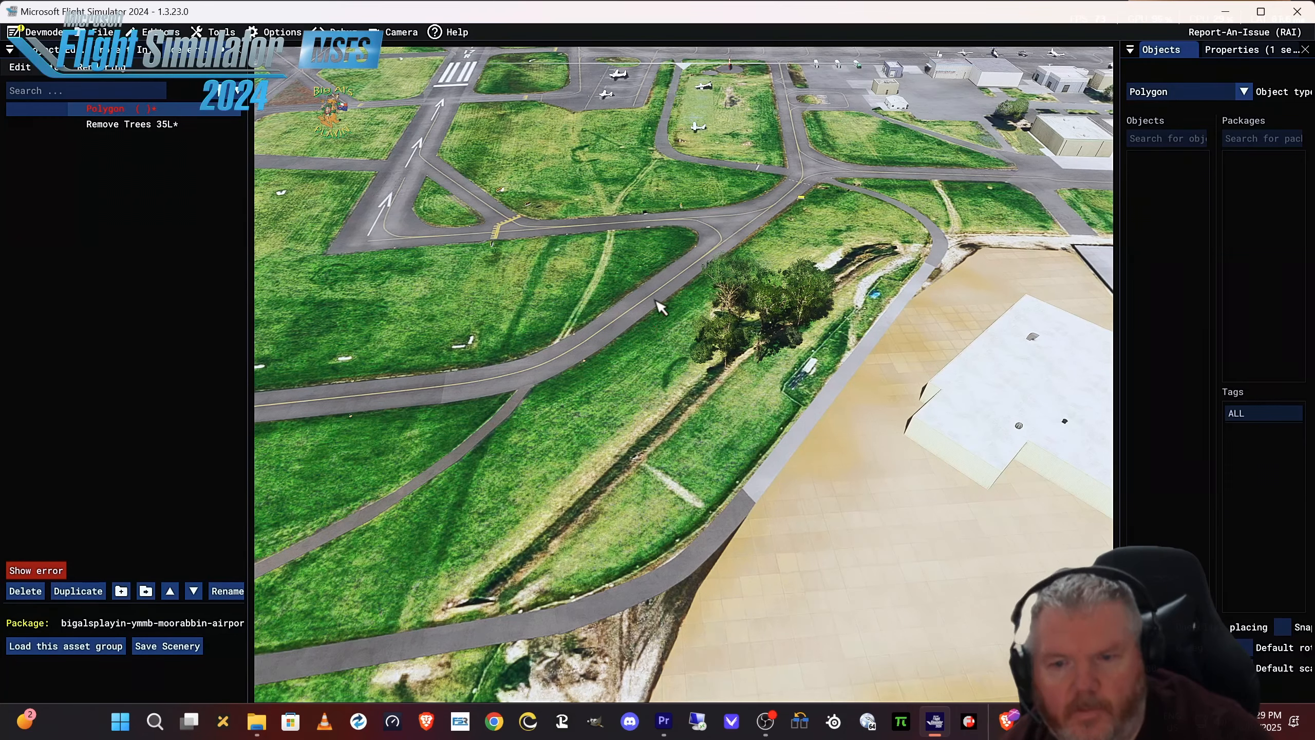
middle_drag(626, 295, 617, 539)
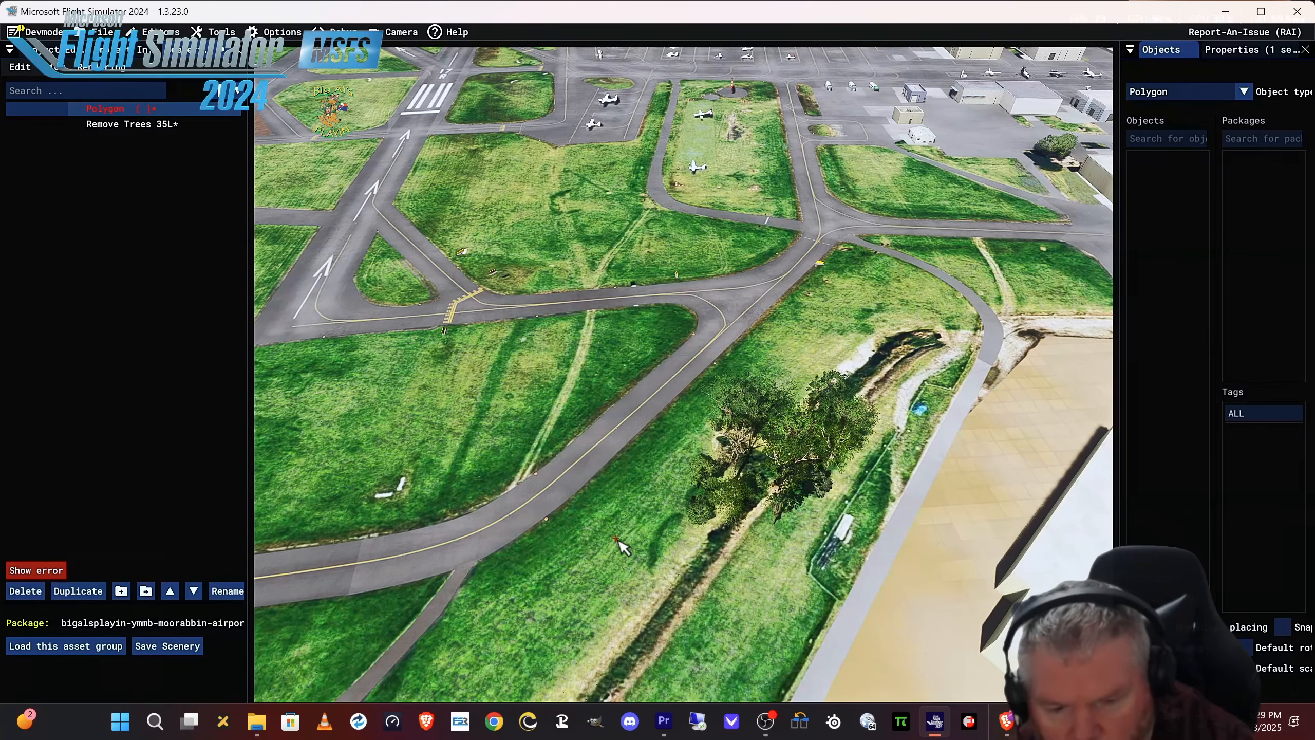
right_drag(615, 537, 652, 691)
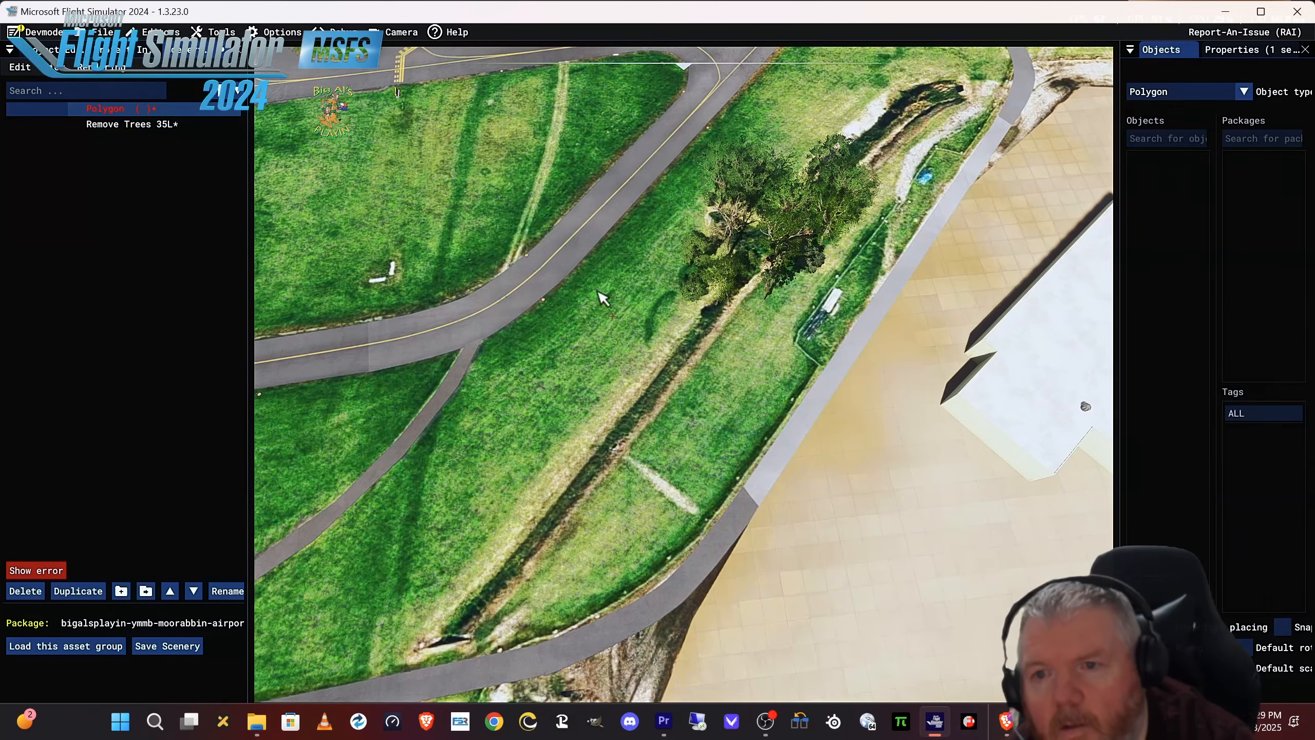
right_drag(599, 294, 587, 391)
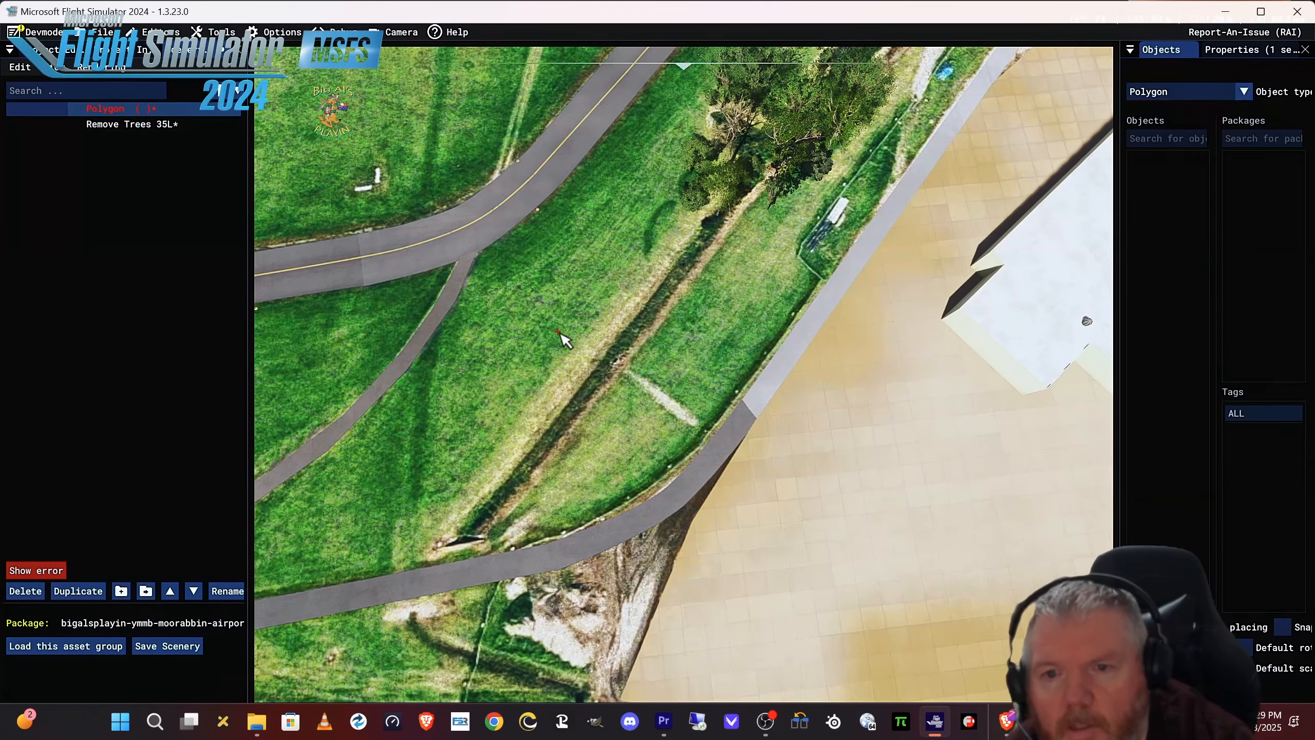
middle_drag(561, 333, 454, 609)
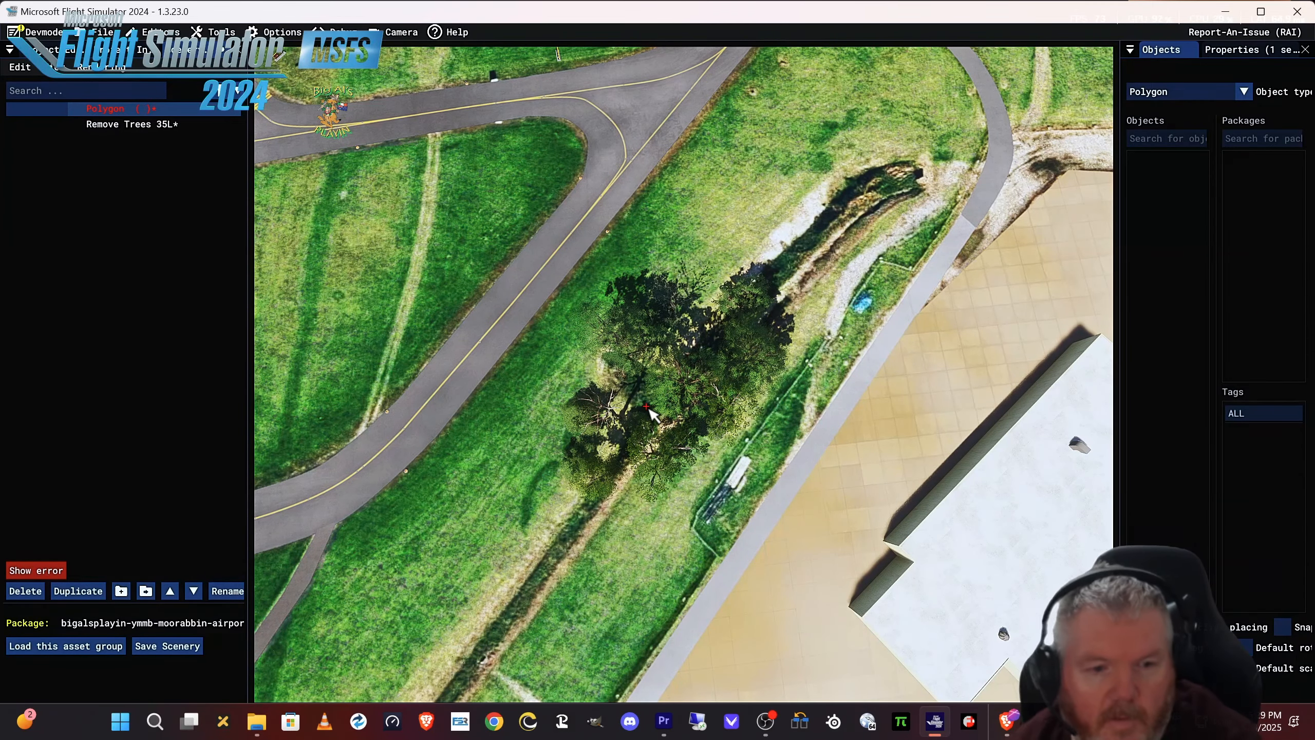
- Show the new polygon's properties and try enabling Vegetation for it
click(118, 115)
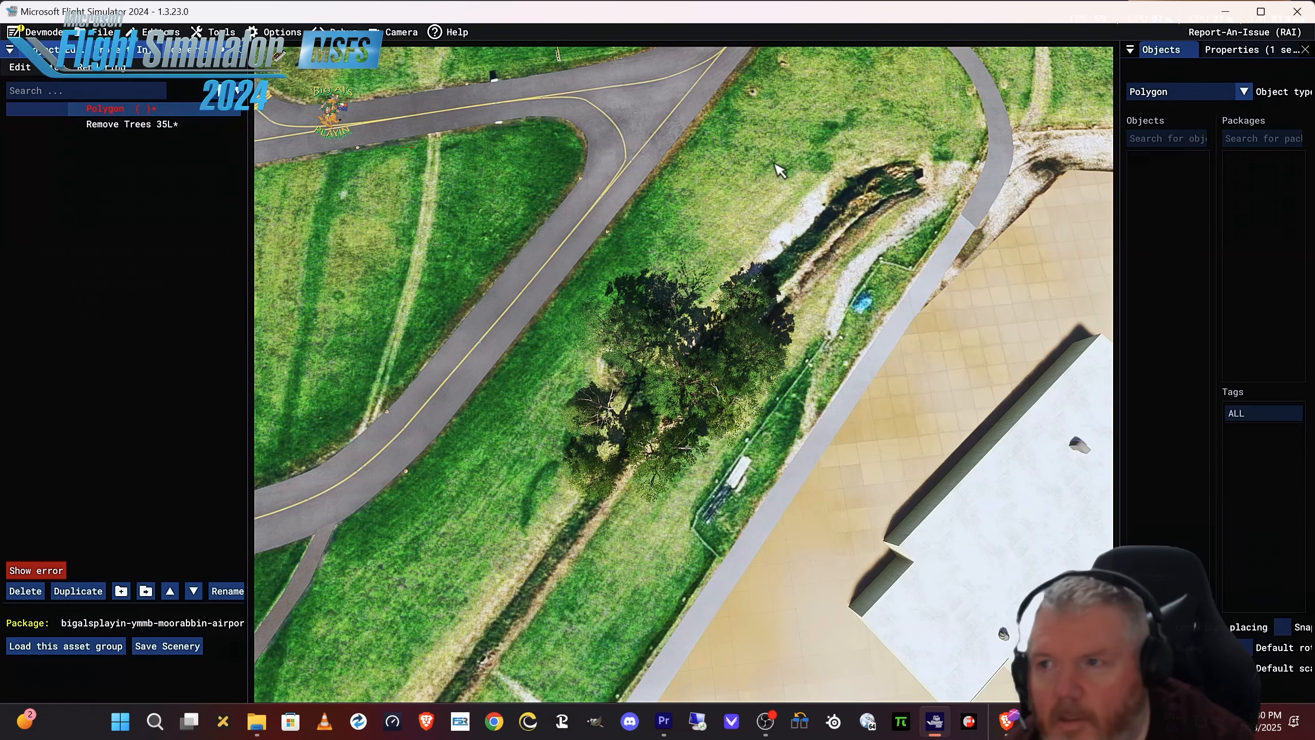
click(1241, 51)
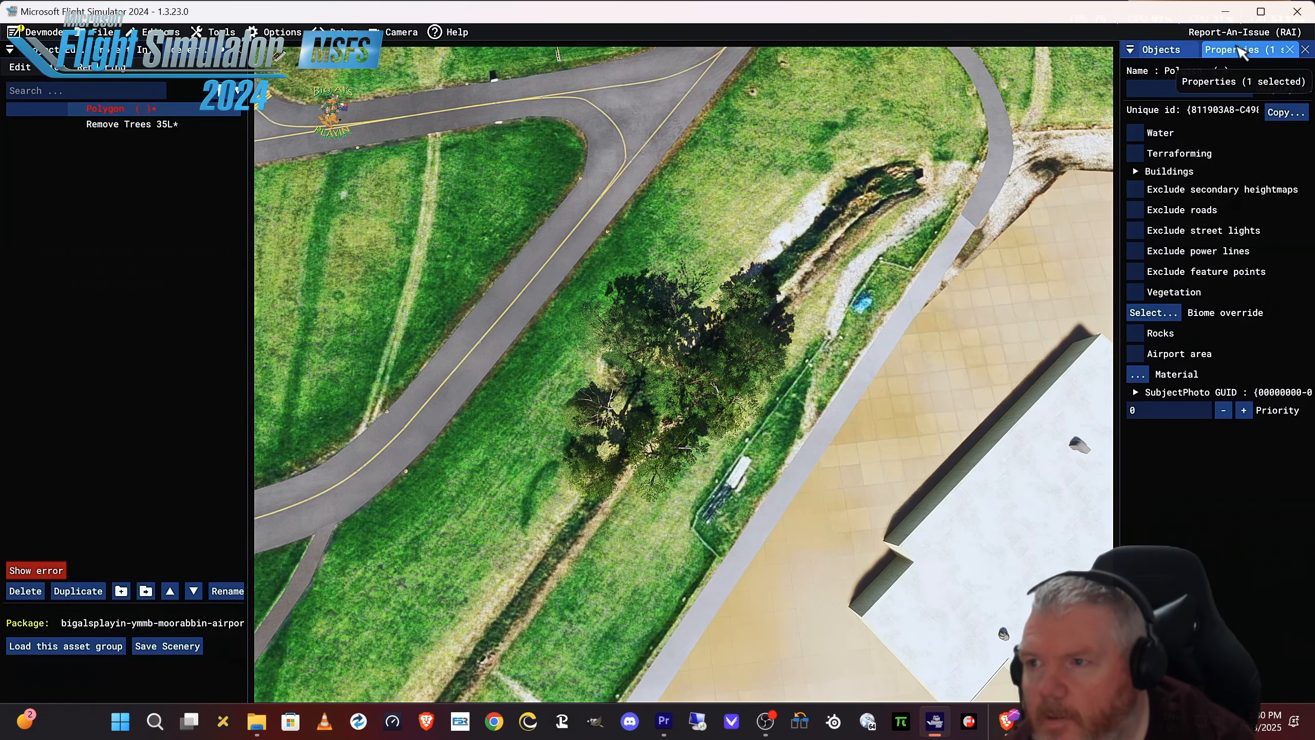
click(1135, 292)
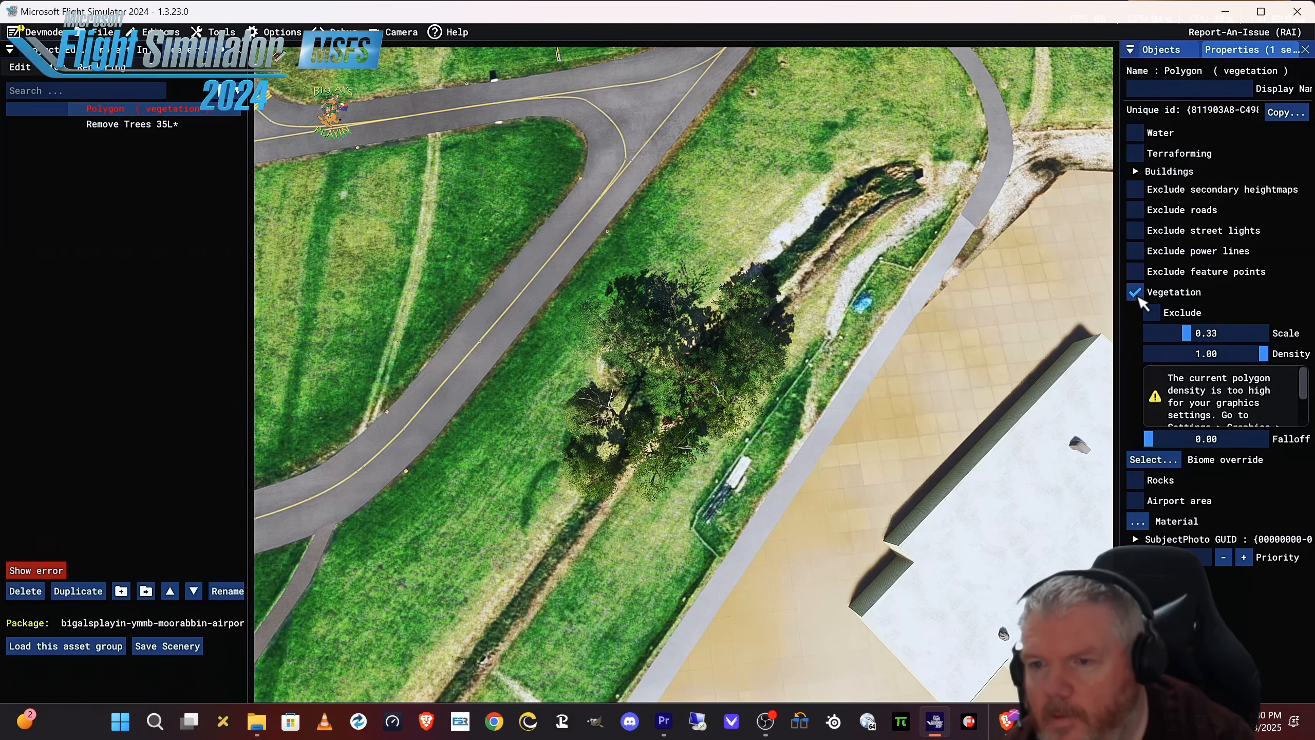
click(1137, 296)
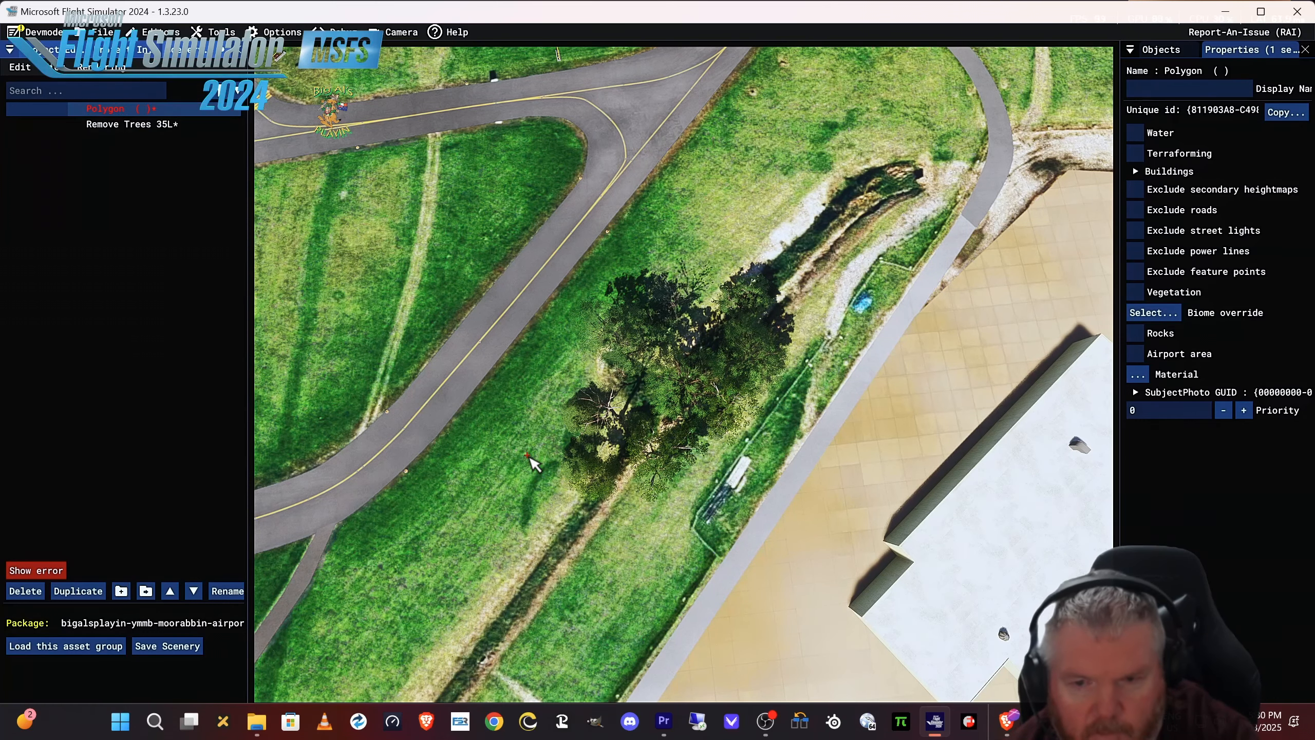
- Draw a six-point polygon around the tree cluster over the ditch between the taxiway and the large white building
click(490, 447)
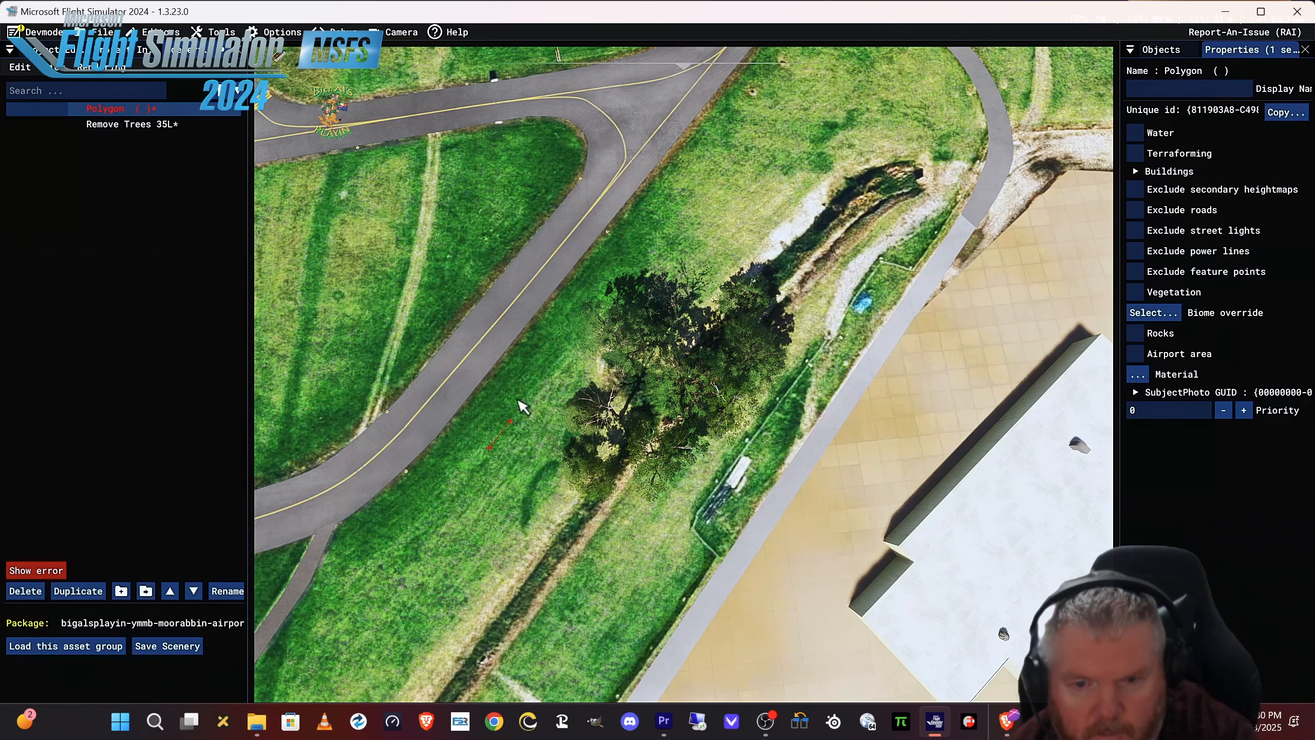
click(638, 210)
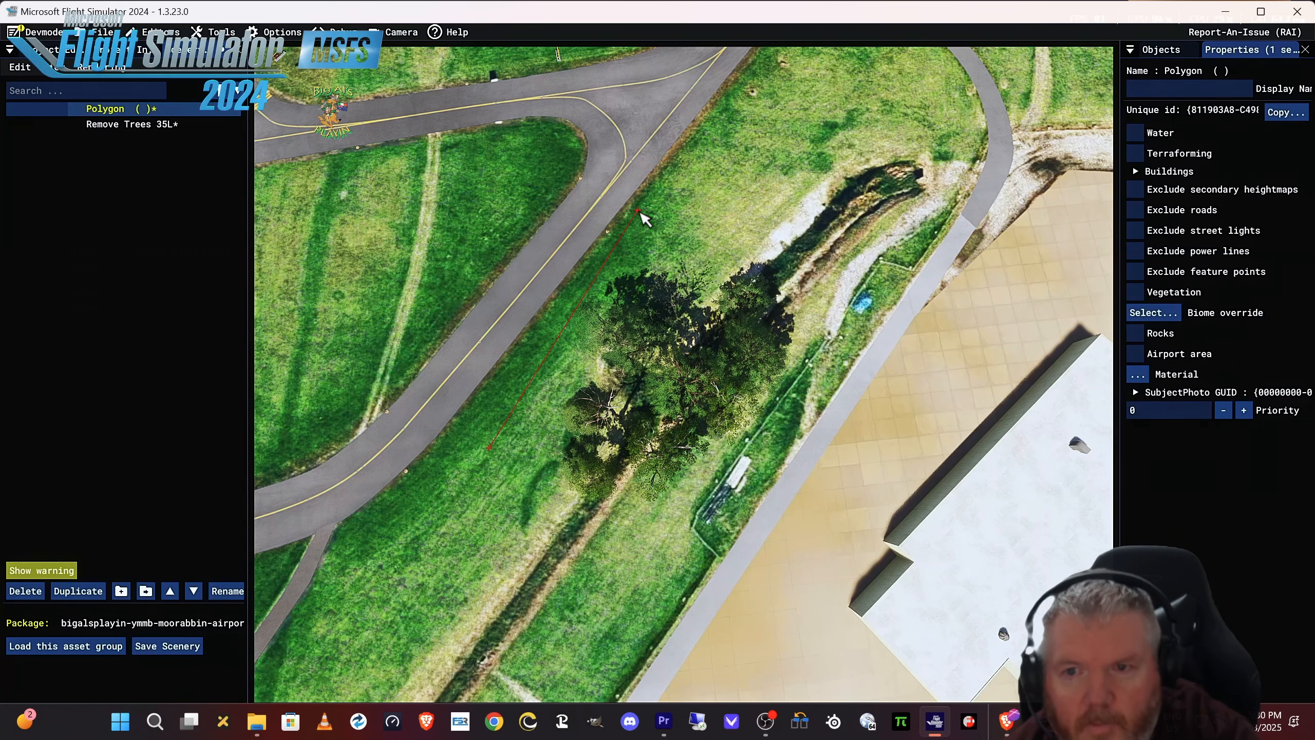
click(854, 222)
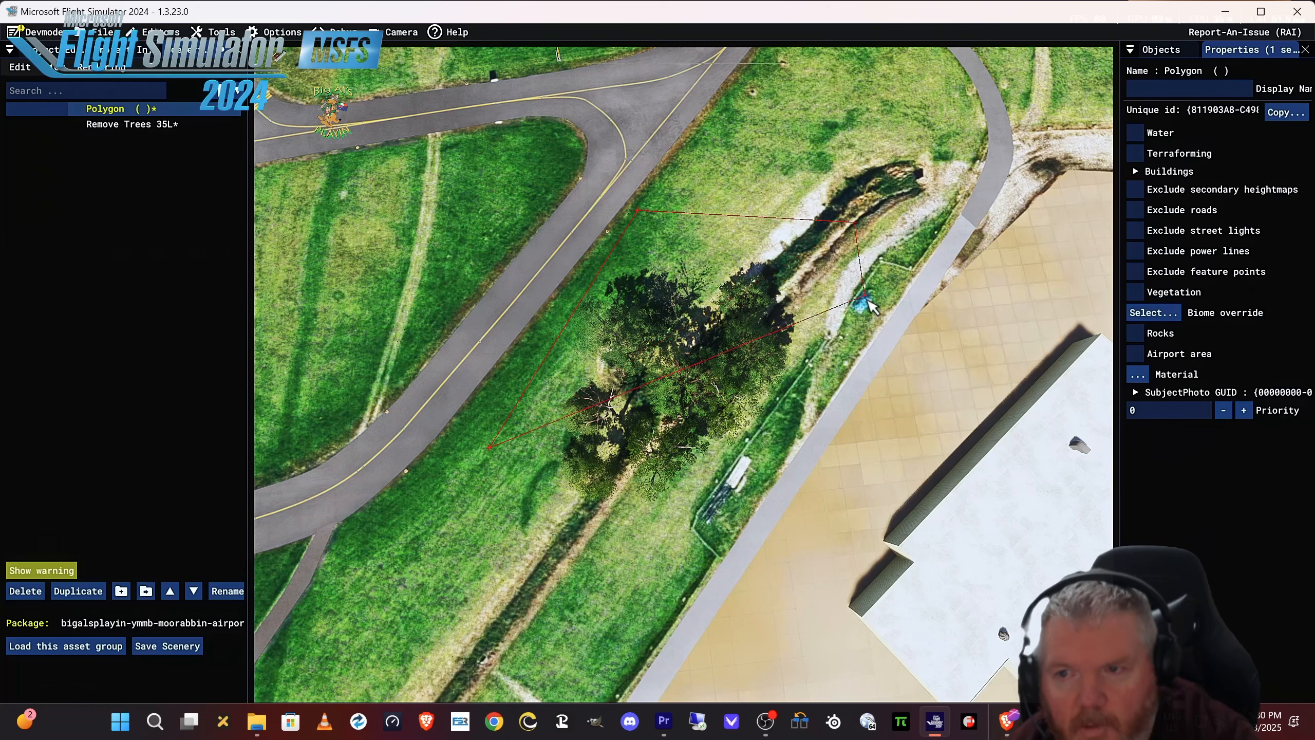
click(793, 398)
click(673, 512)
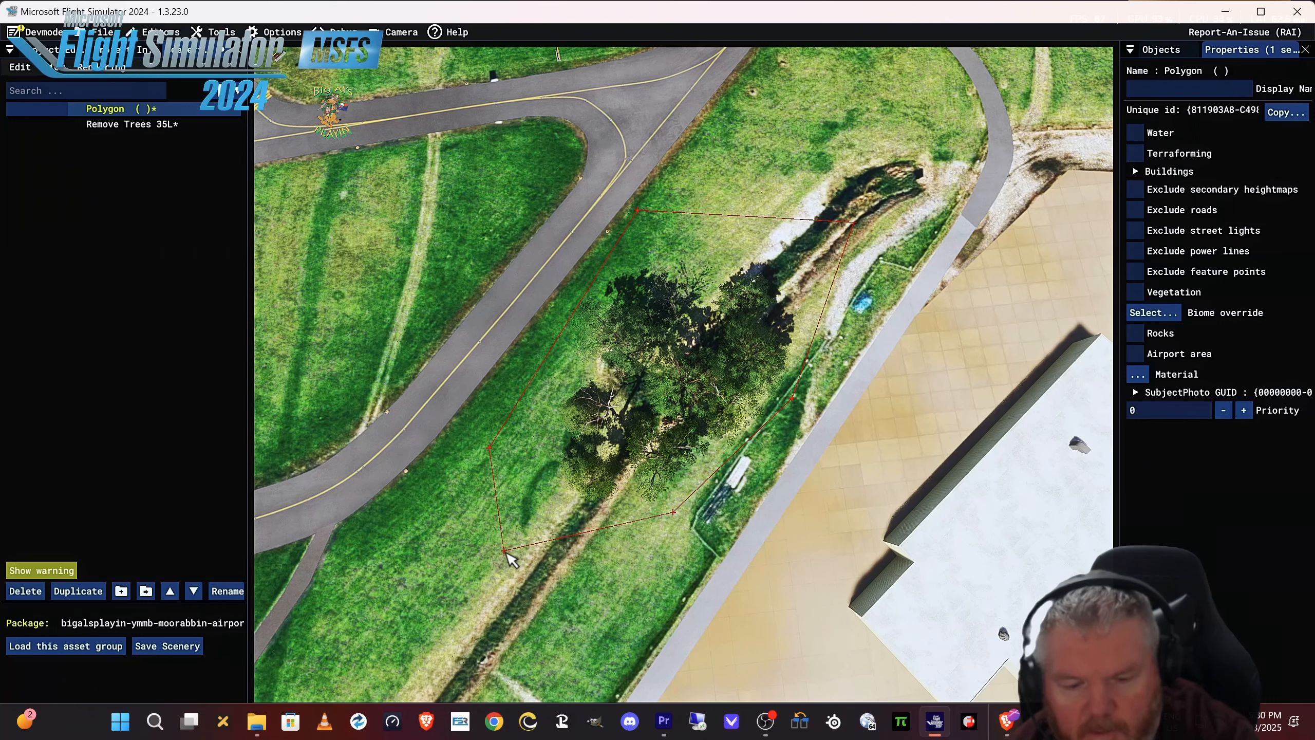
click(505, 551)
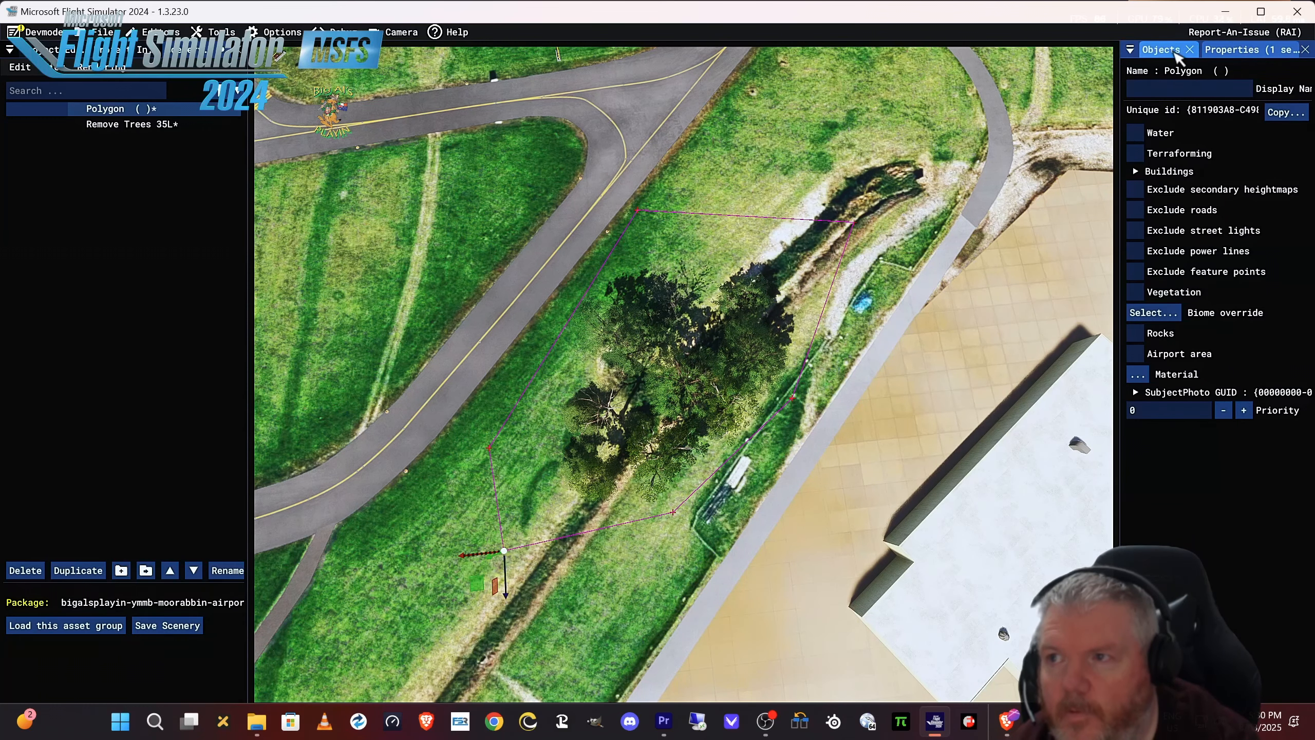
- Enable Vegetation with Exclude for the new polygon to remove its trees, and deselect it
click(1135, 293)
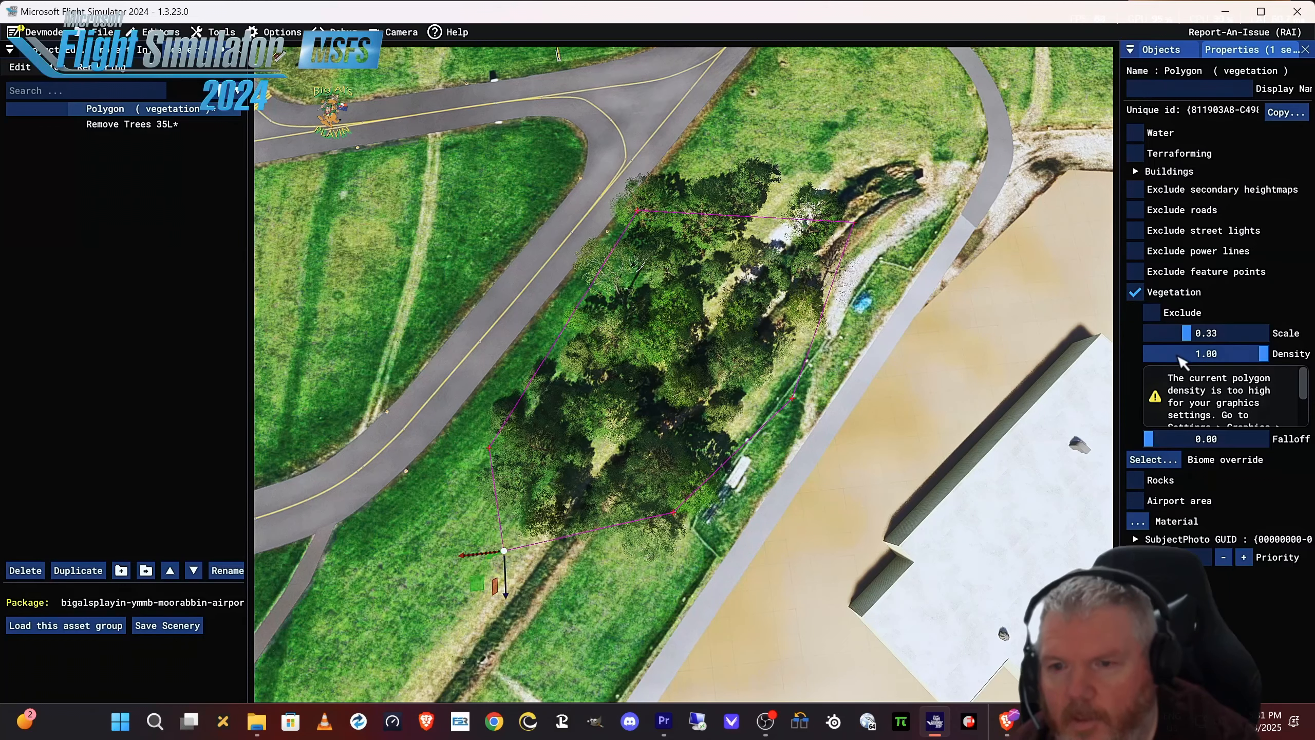
click(1152, 313)
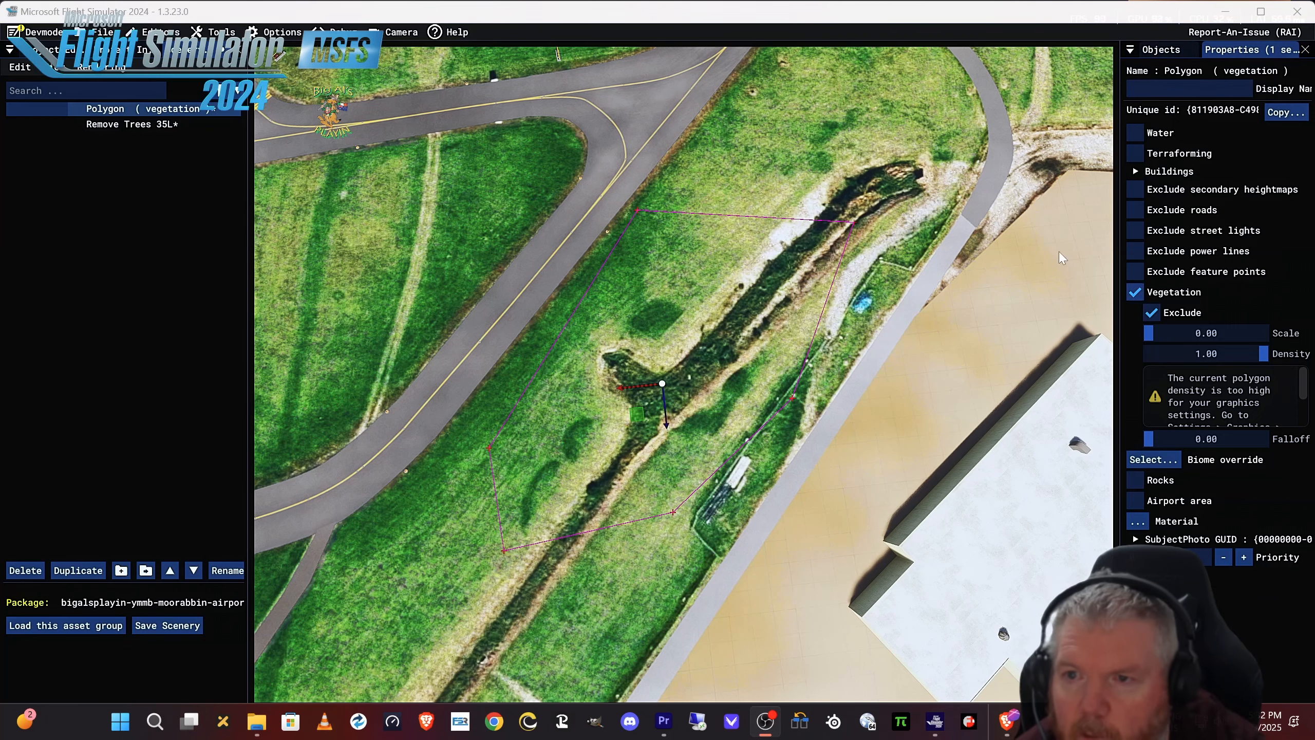
click(794, 154)
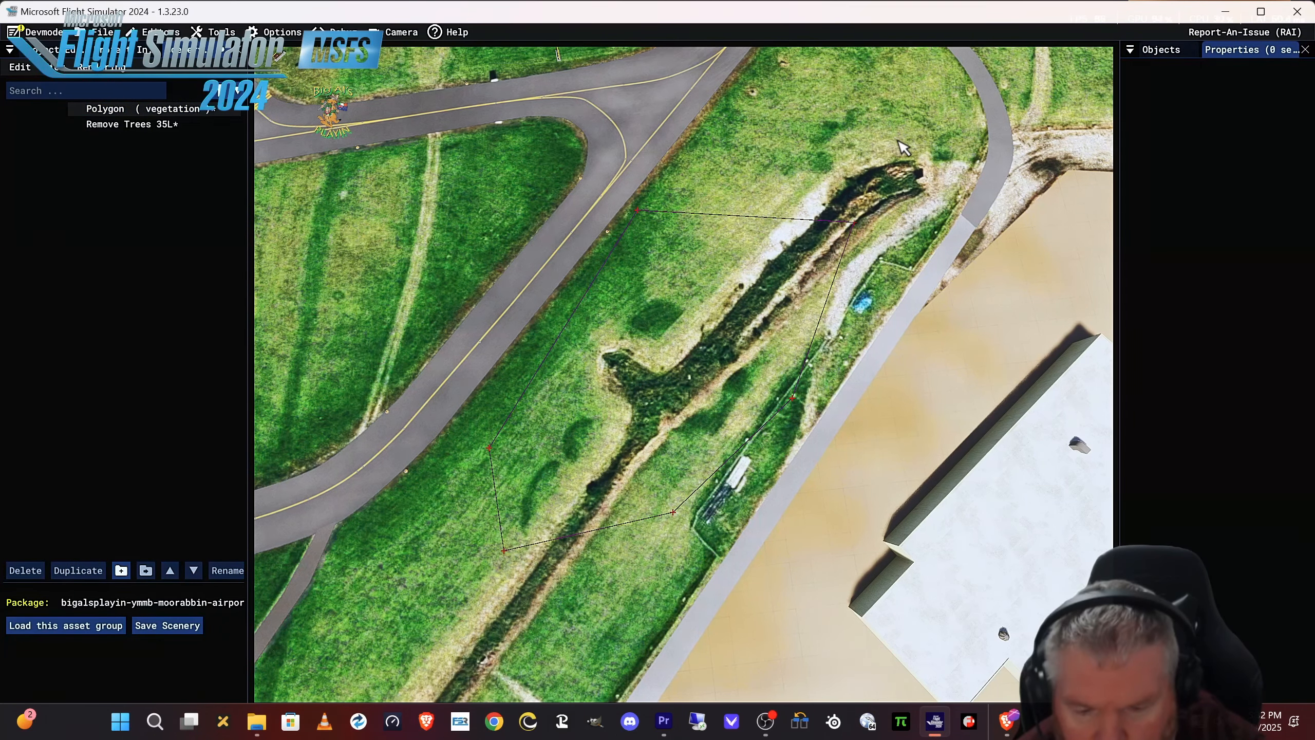
- Survey the cleared ditch area, the parked aircraft and the surrounding taxiways and buildings for remaining unwanted trees
middle_drag(900, 142, 862, 275)
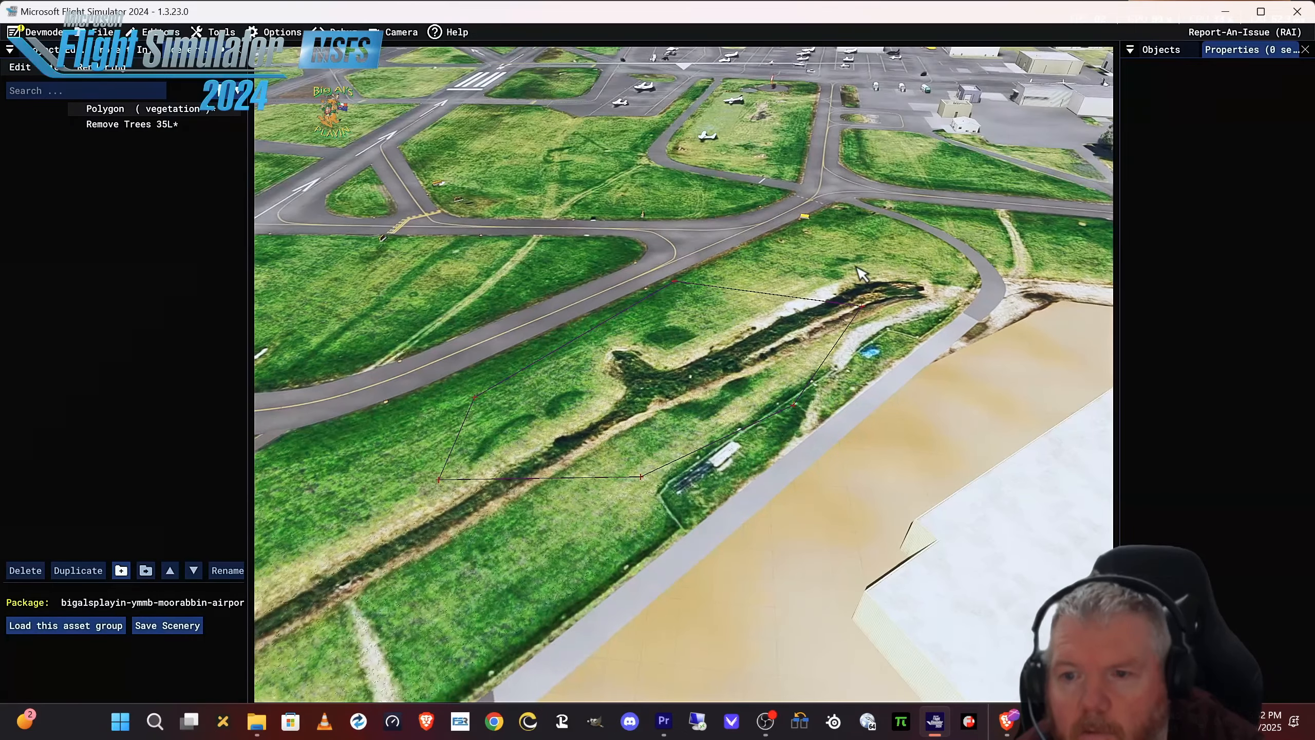
key(w)
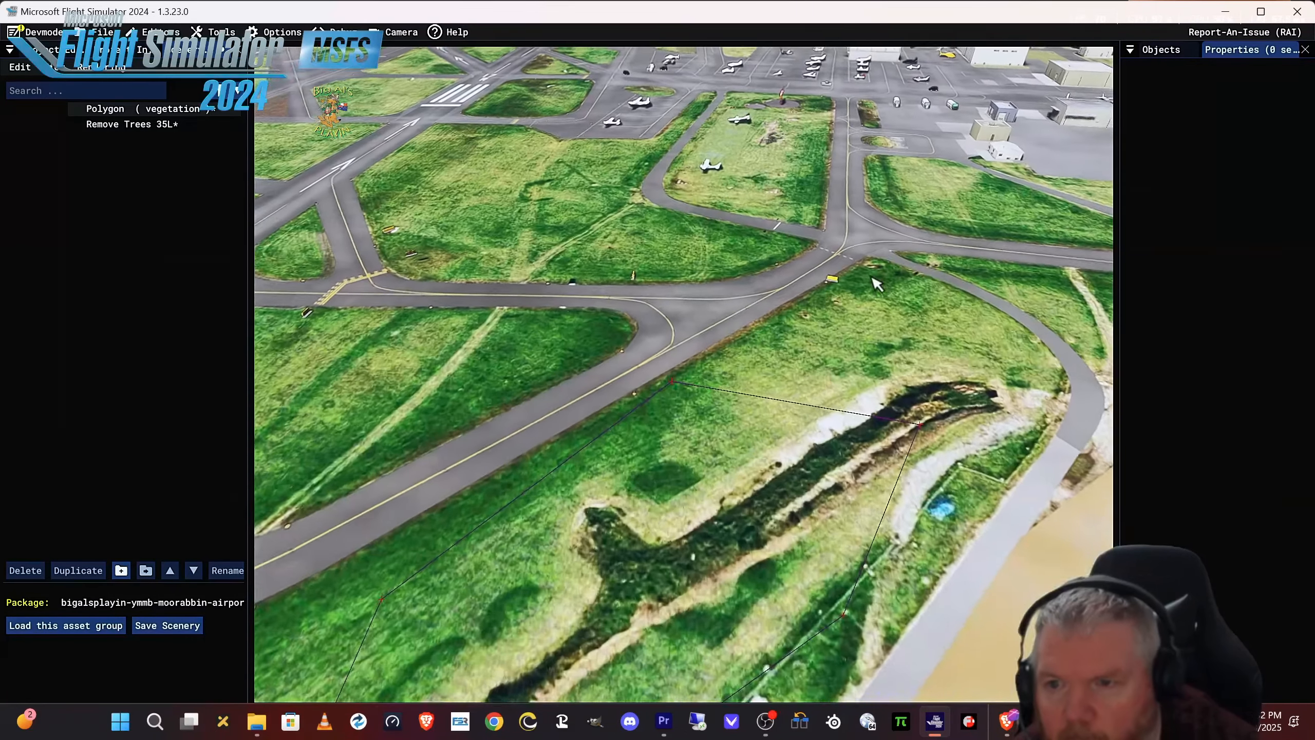
key(w)
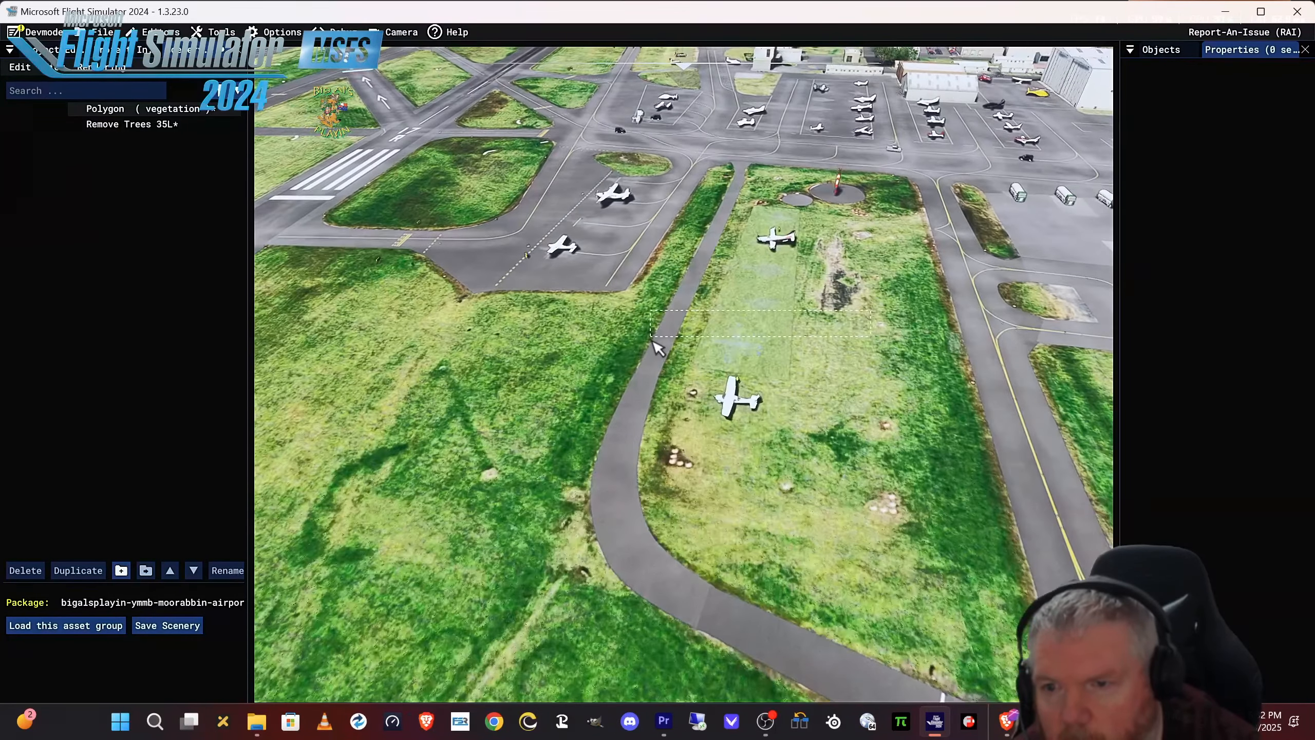
middle_drag(763, 393, 1141, 383)
middle_drag(872, 356, 826, 227)
key(w)
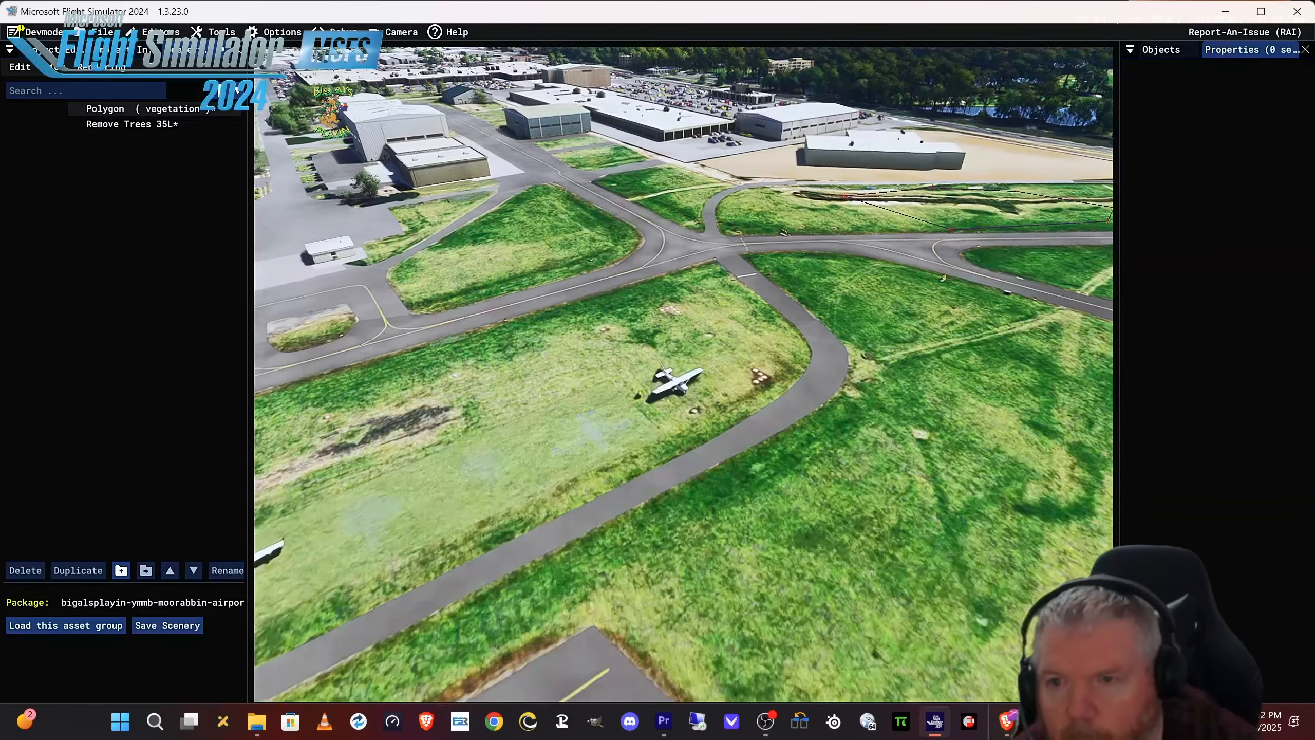
key(w)
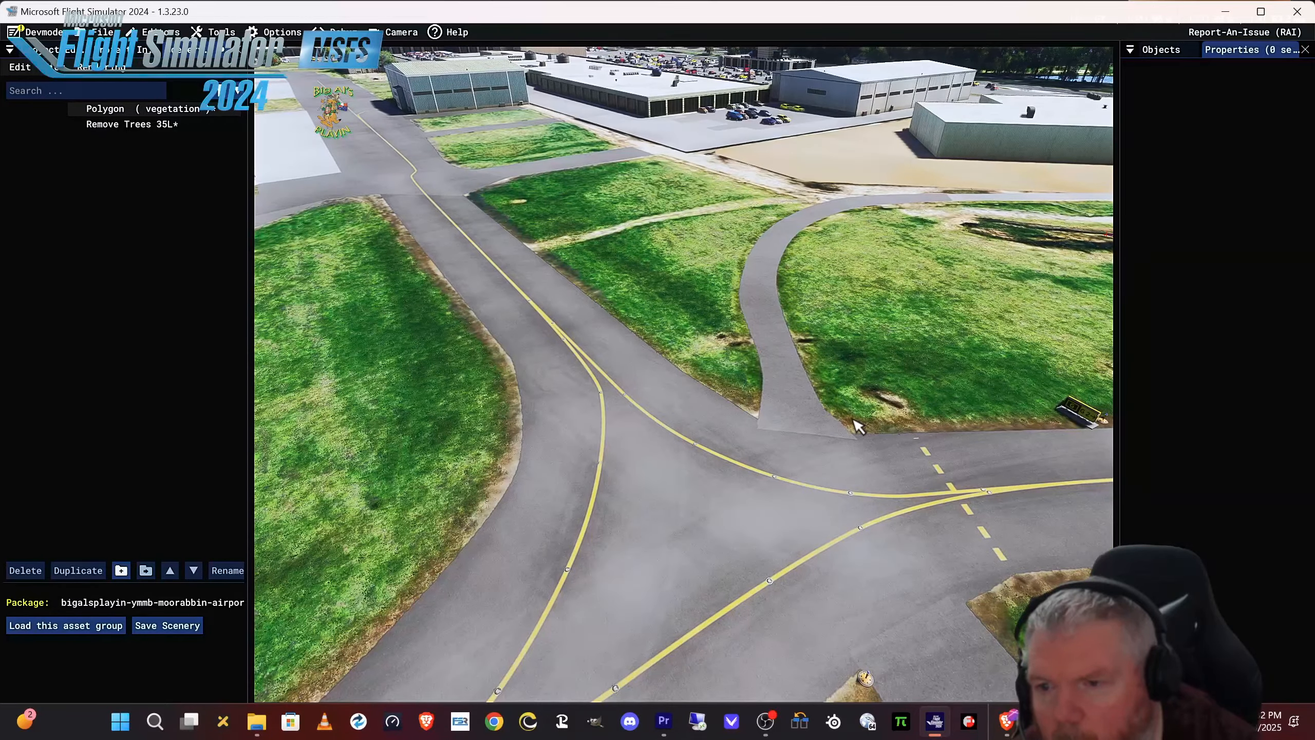
middle_drag(853, 418, 948, 427)
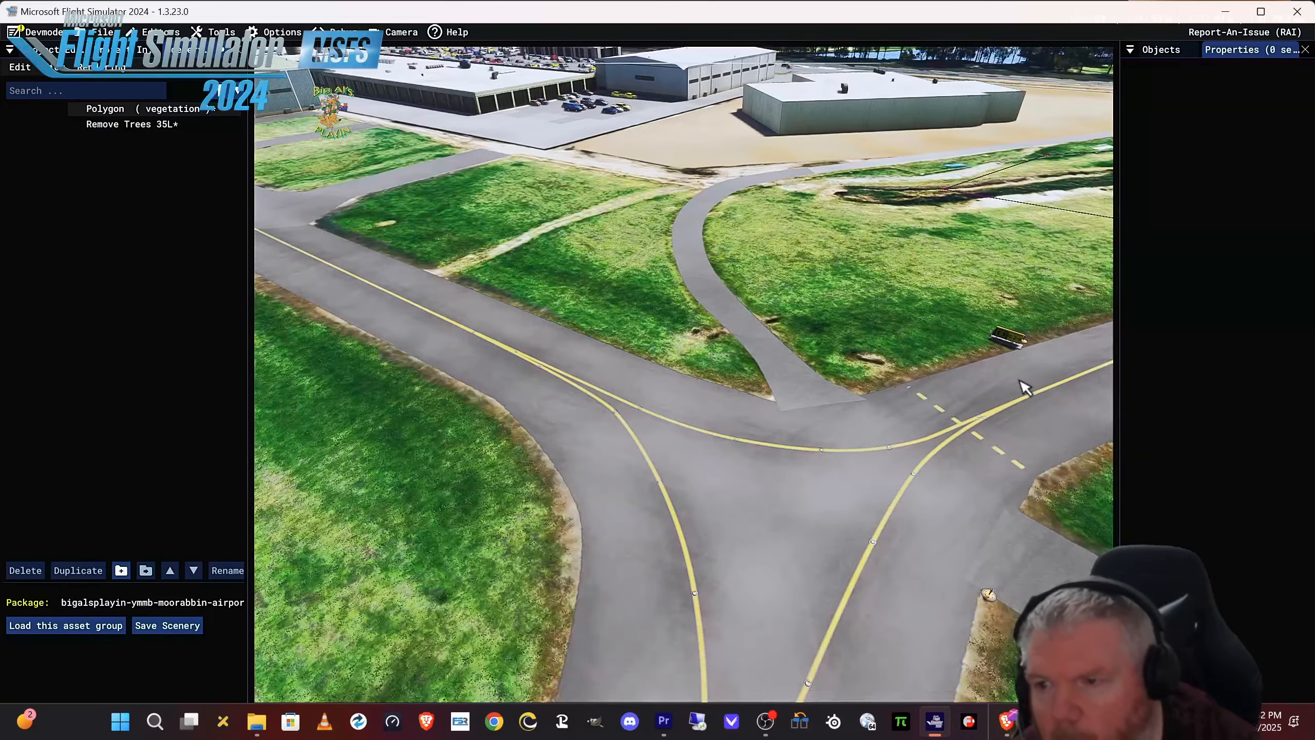
middle_drag(1003, 374, 1020, 338)
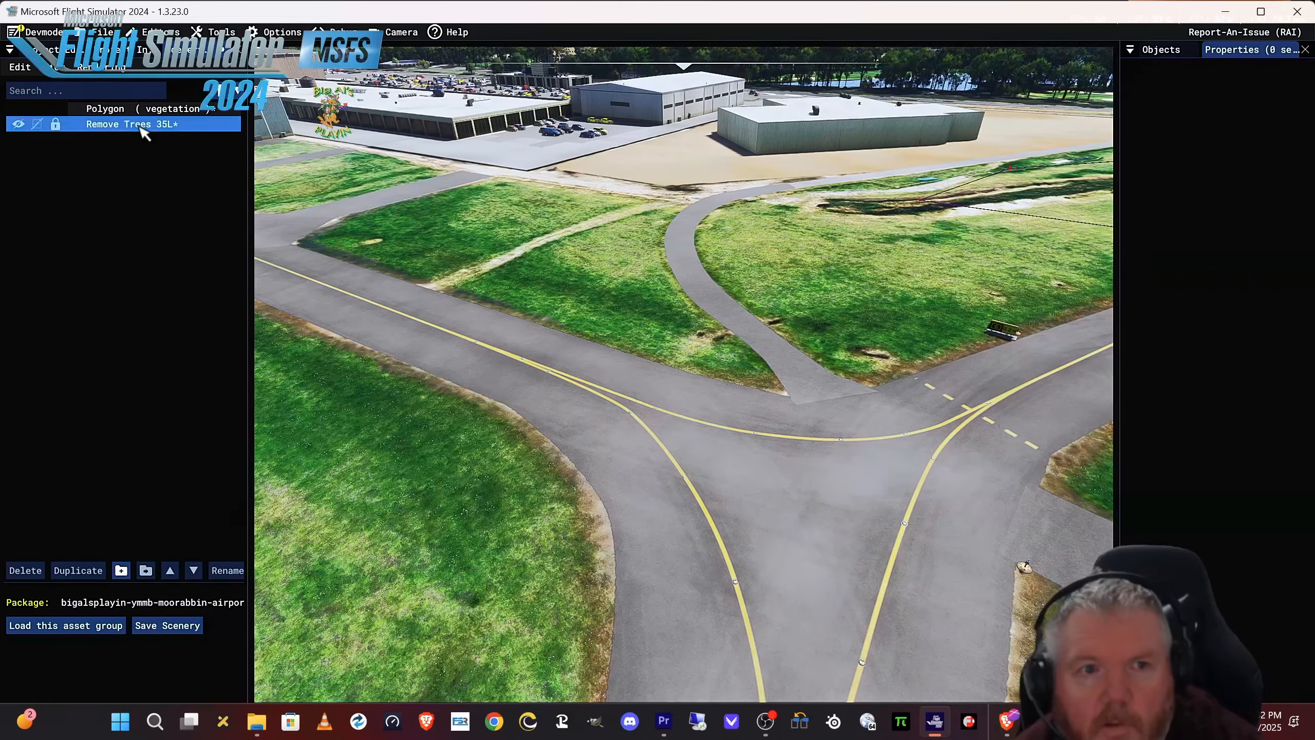
- Rename the new vegetation polygon beside the ditch as "Remove Trees Taxiway G"
double_click(123, 112)
right_click(122, 113)
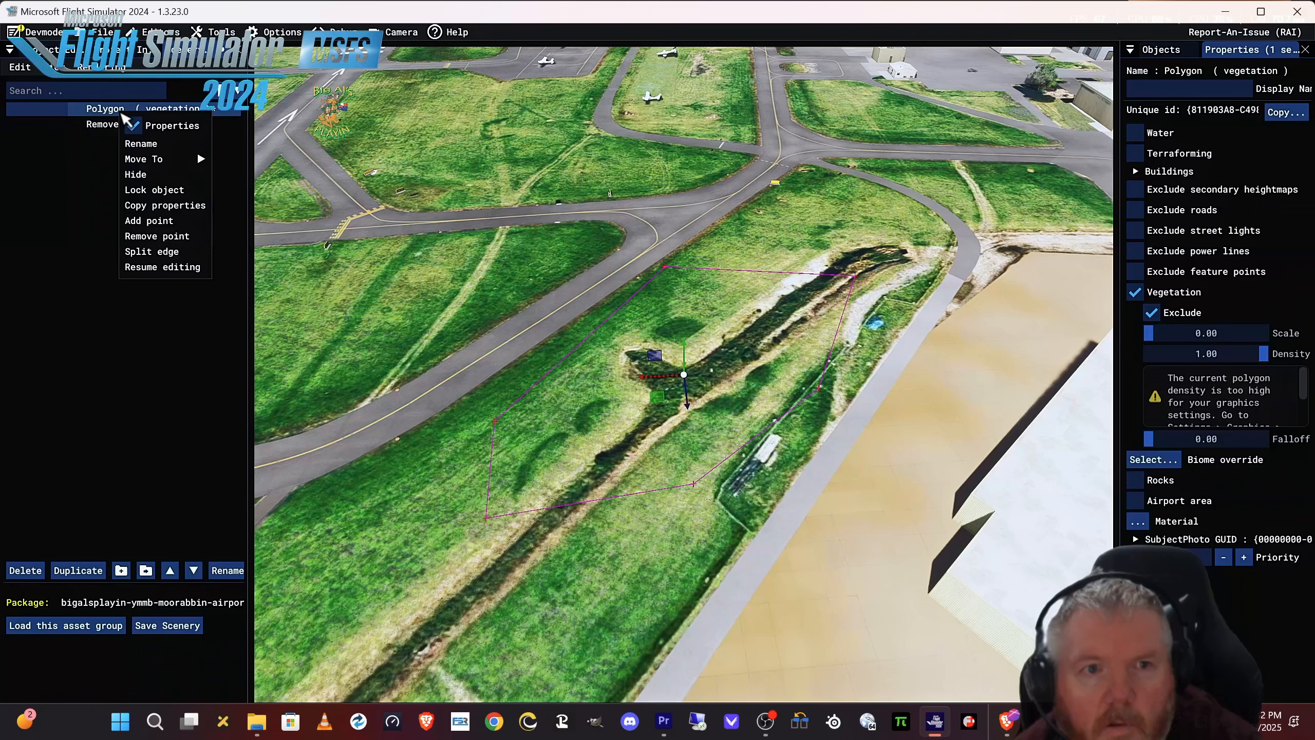
mouse_move(150, 160)
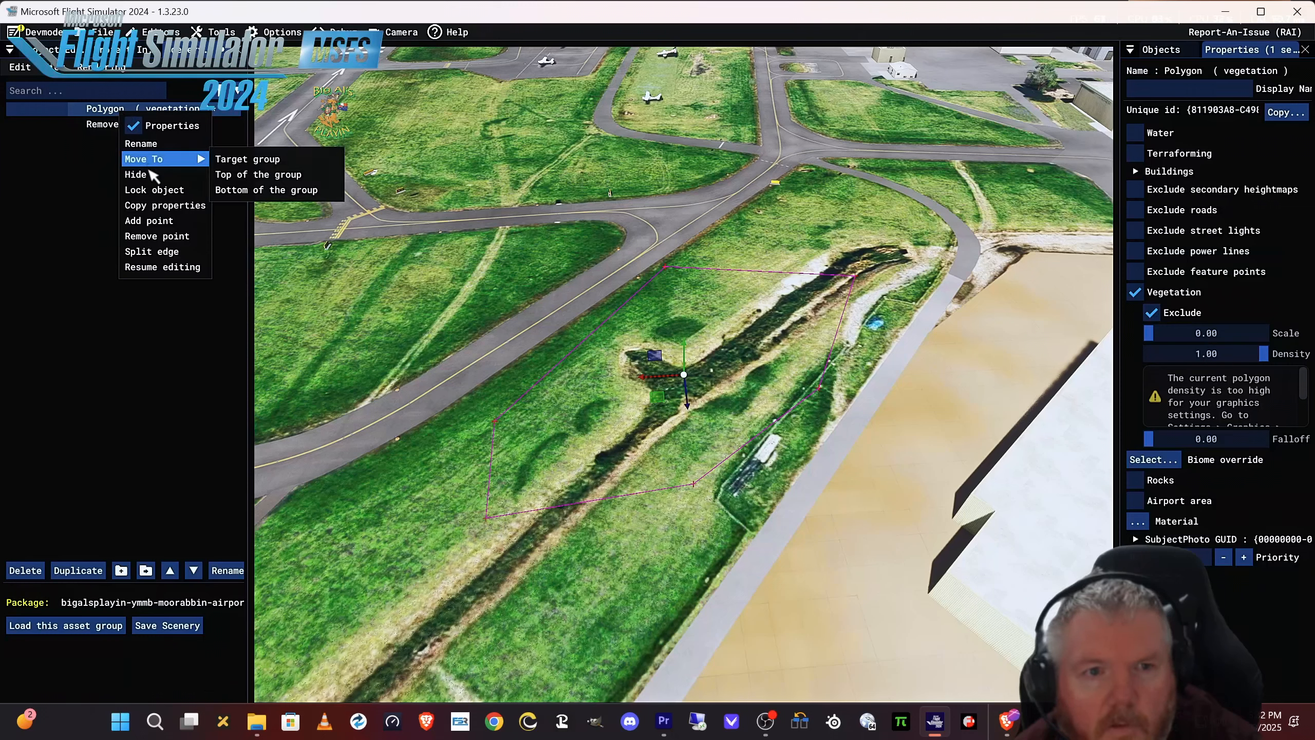
click(150, 147)
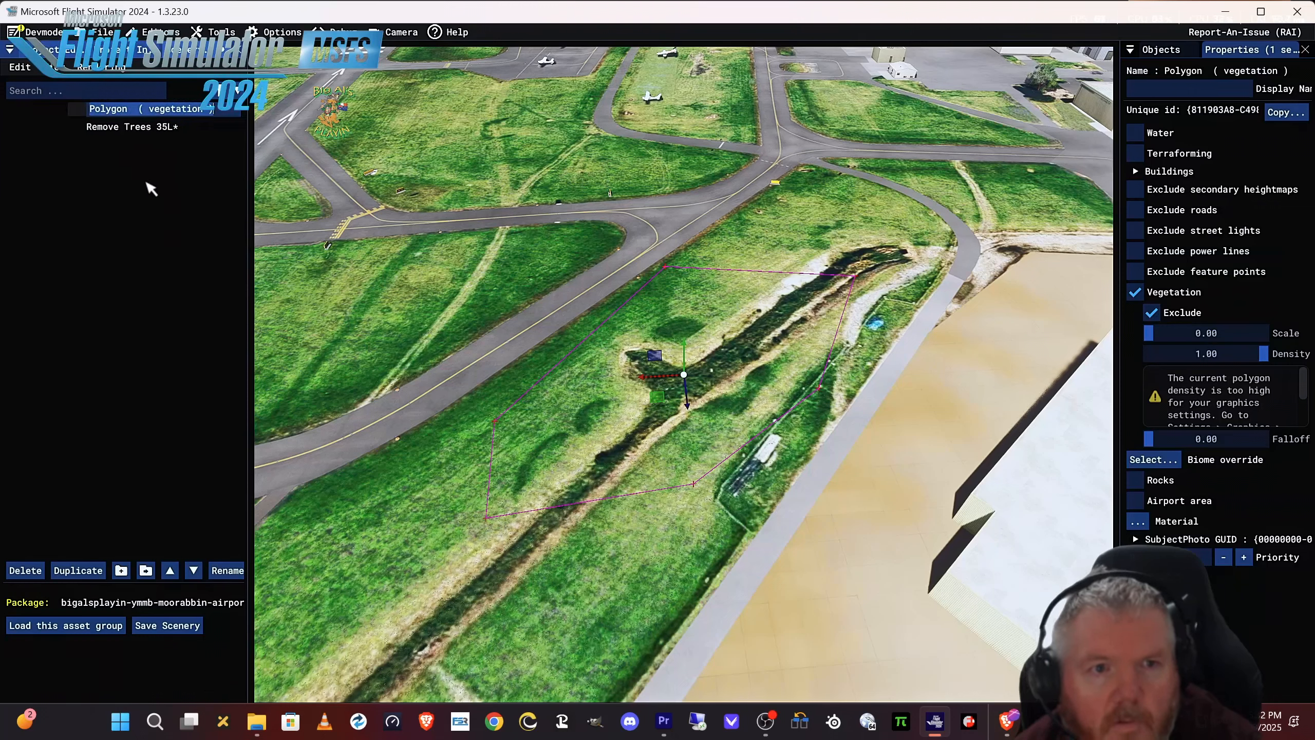
text(Re)
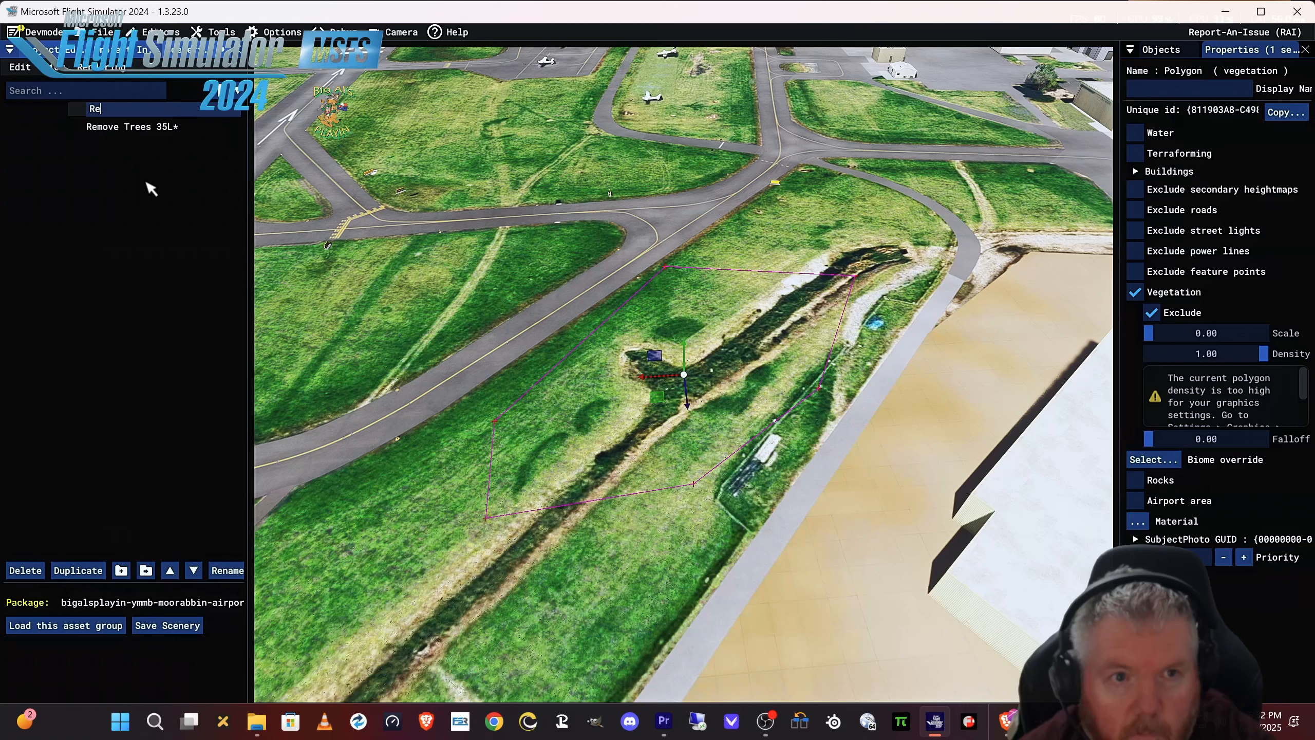
text(mo)
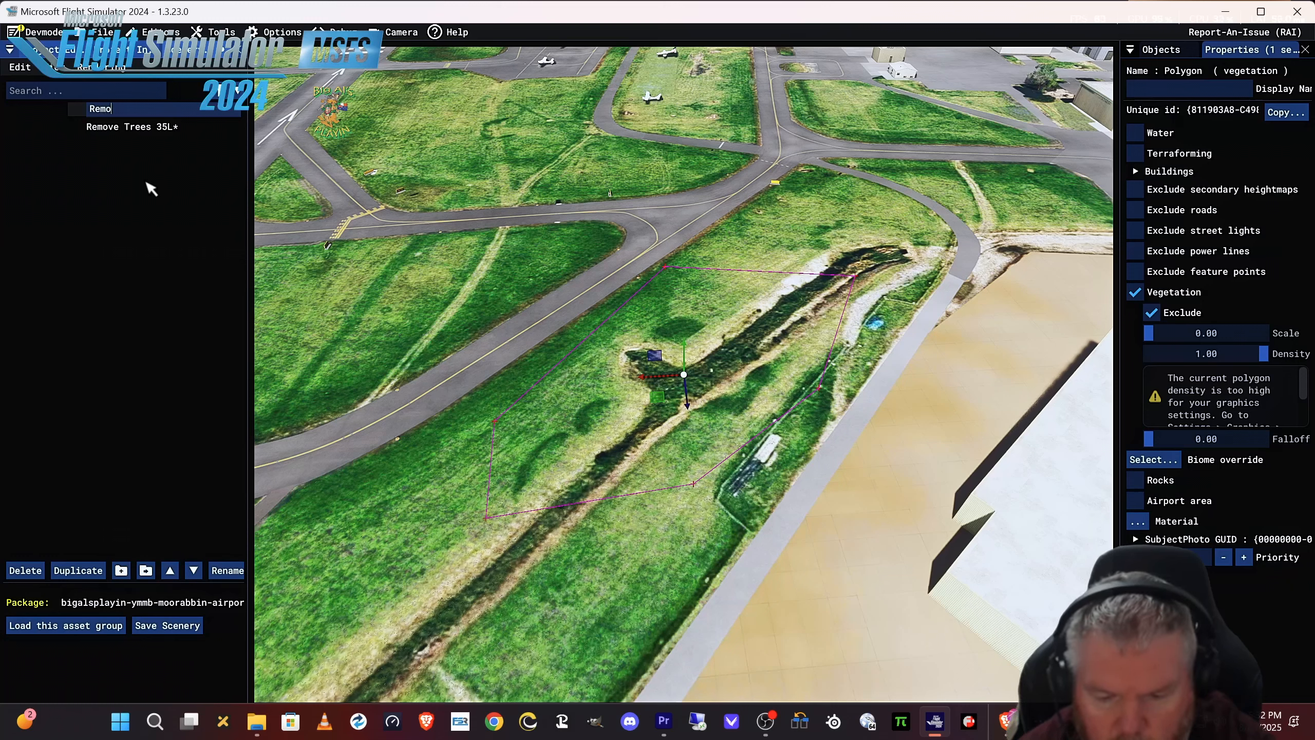
text(ve Trees )
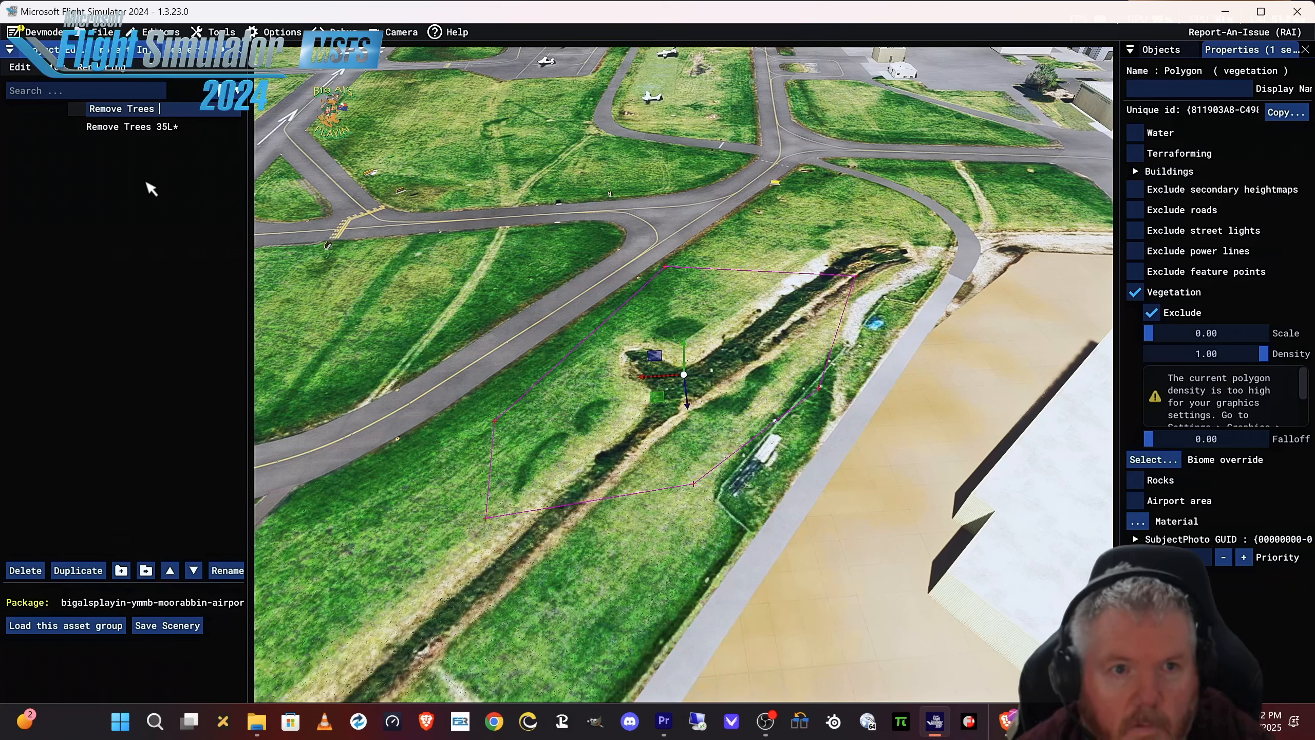
text(Taw)
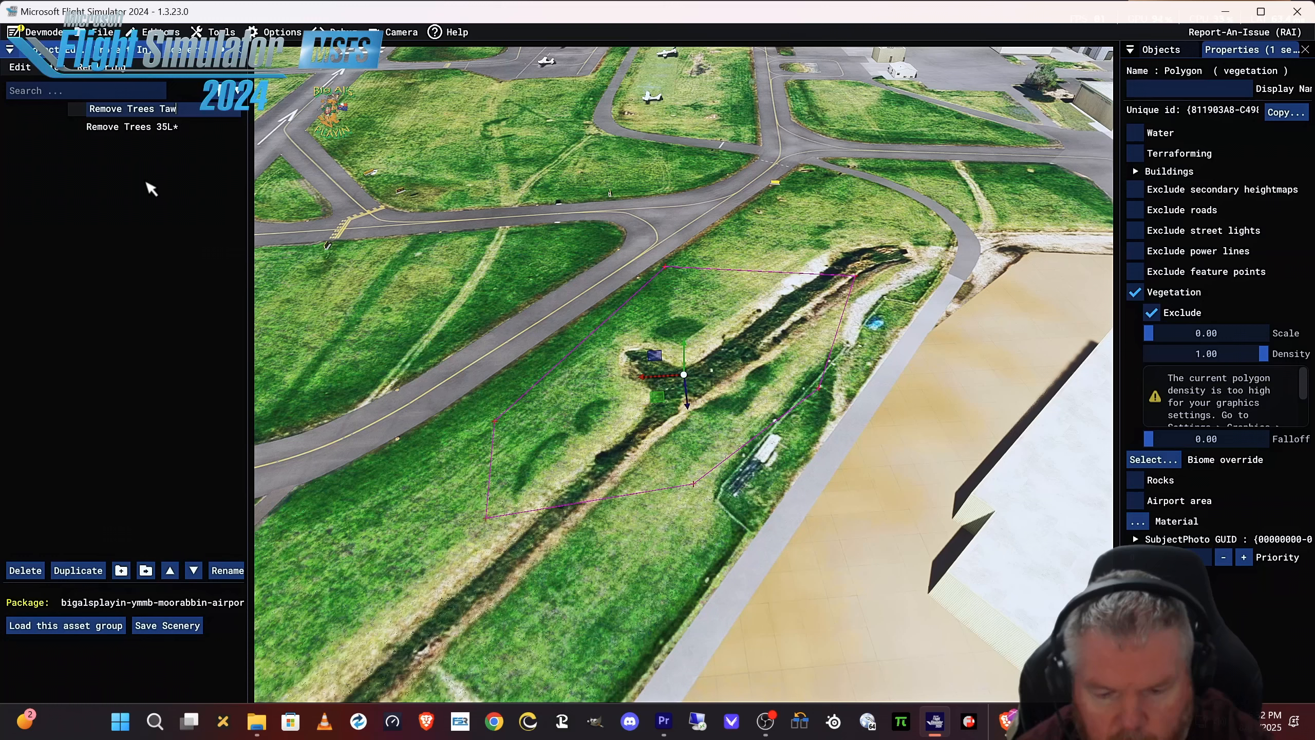
key(BackSpace)
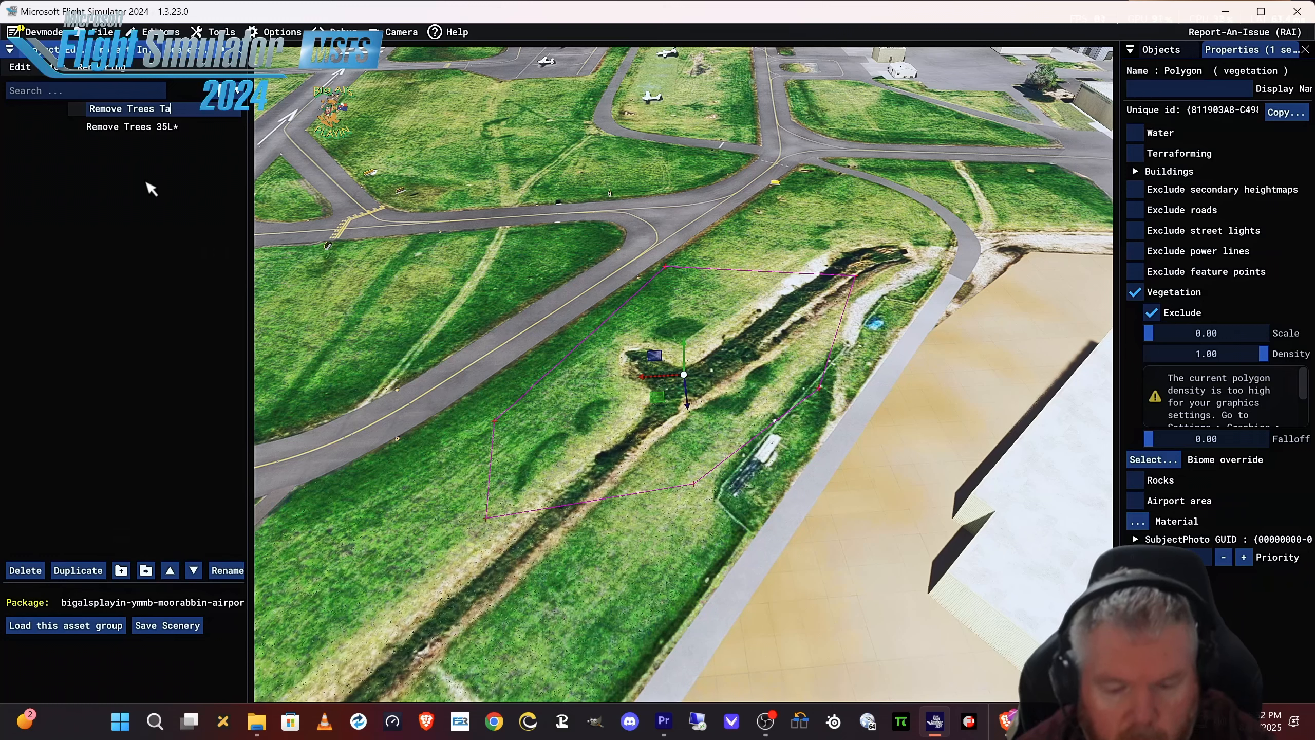
text(xiway 3)
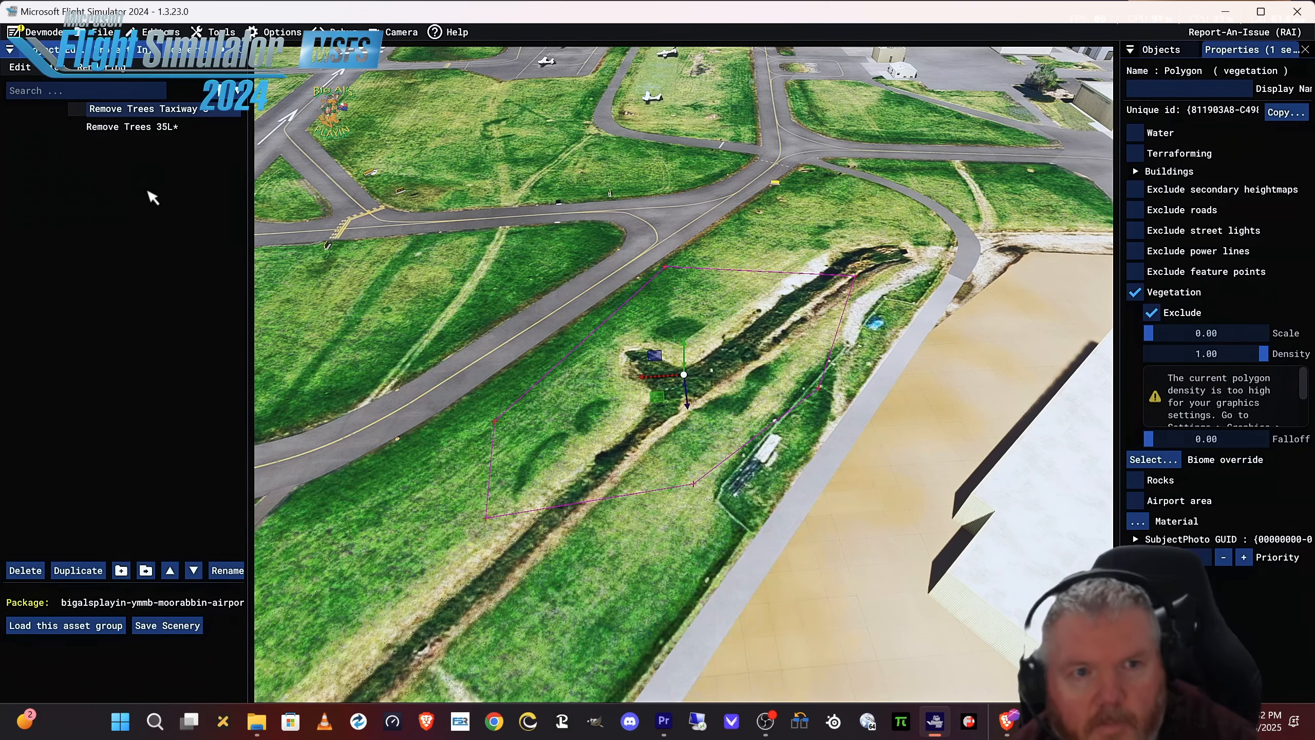
key(Return)
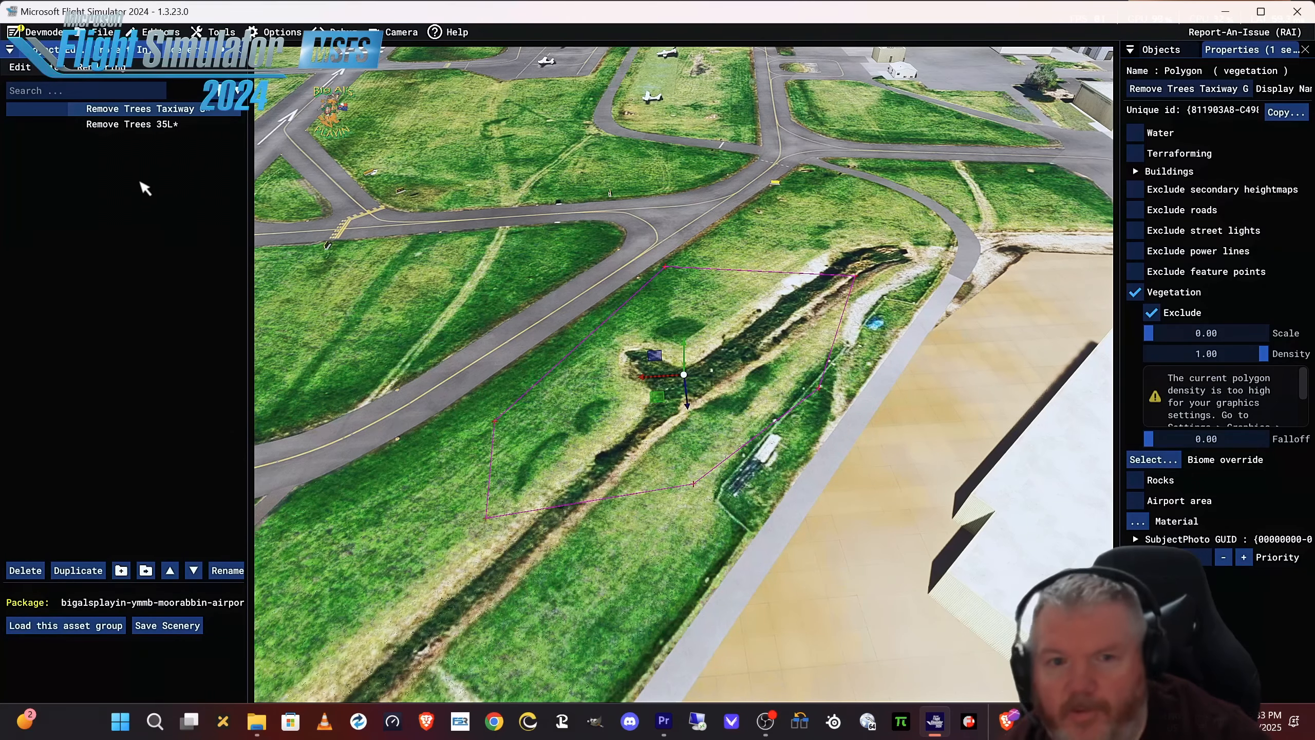
- Jump the view between the Remove Trees 35L and Remove Trees Taxiway G polygons to compare both cleared areas
click(159, 125)
double_click(124, 129)
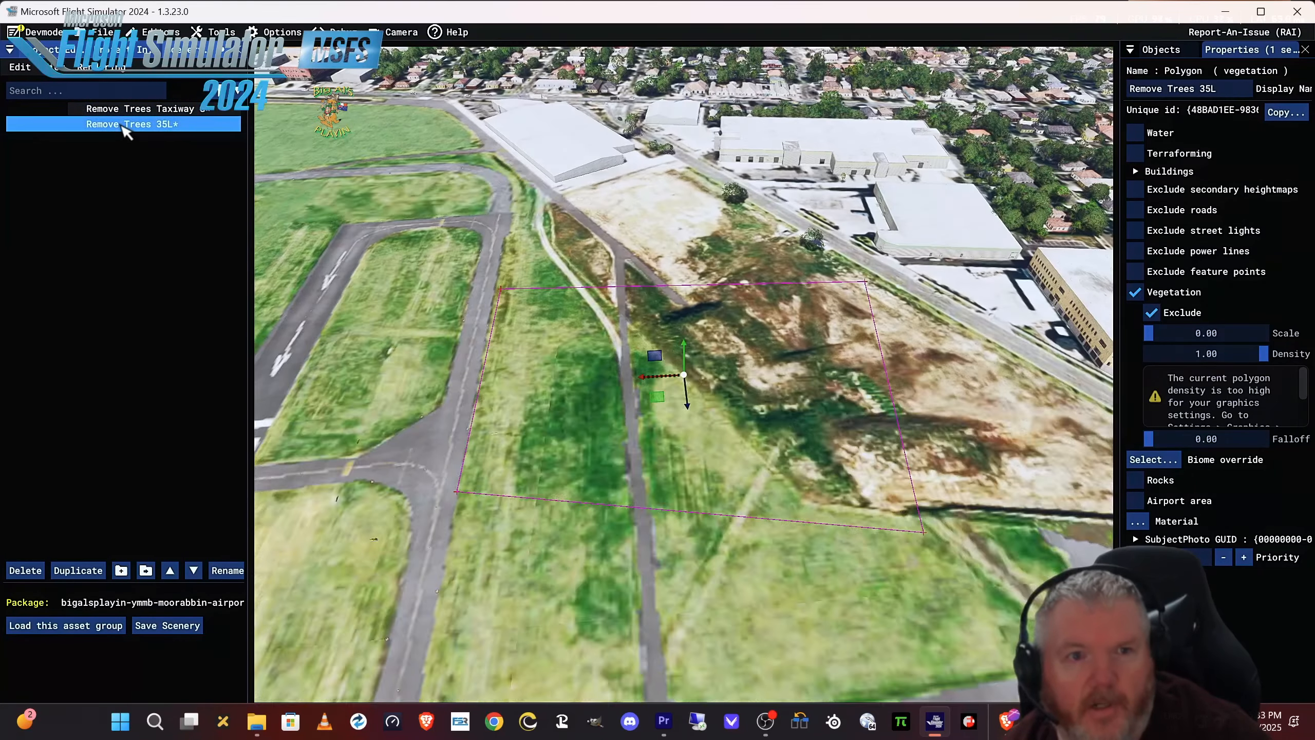
double_click(123, 112)
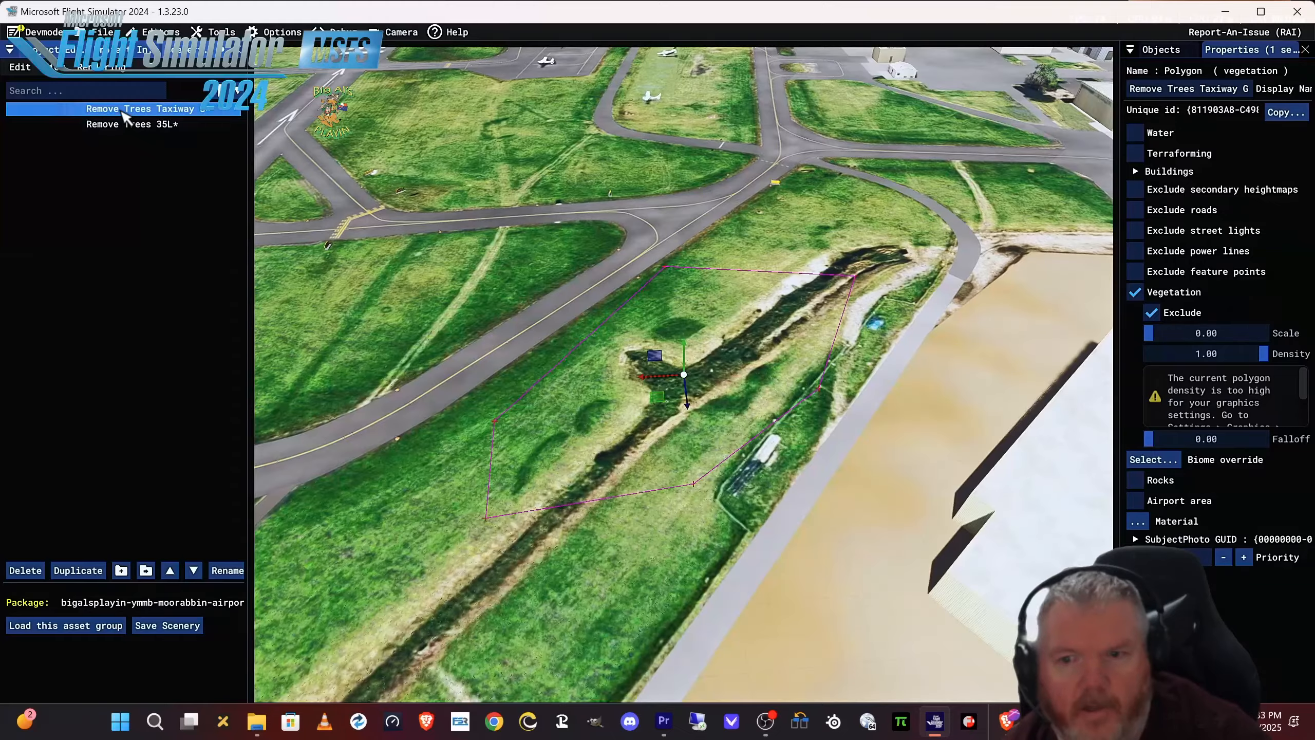
double_click(123, 130)
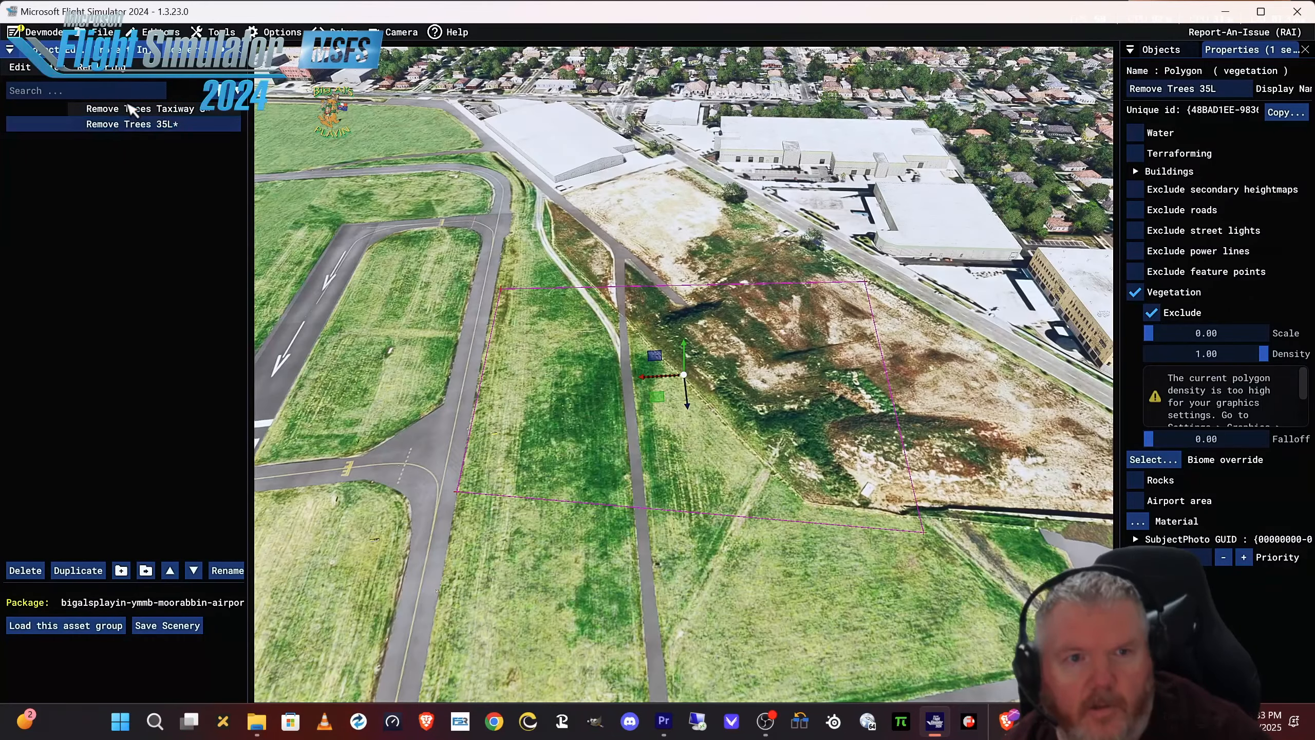
double_click(130, 110)
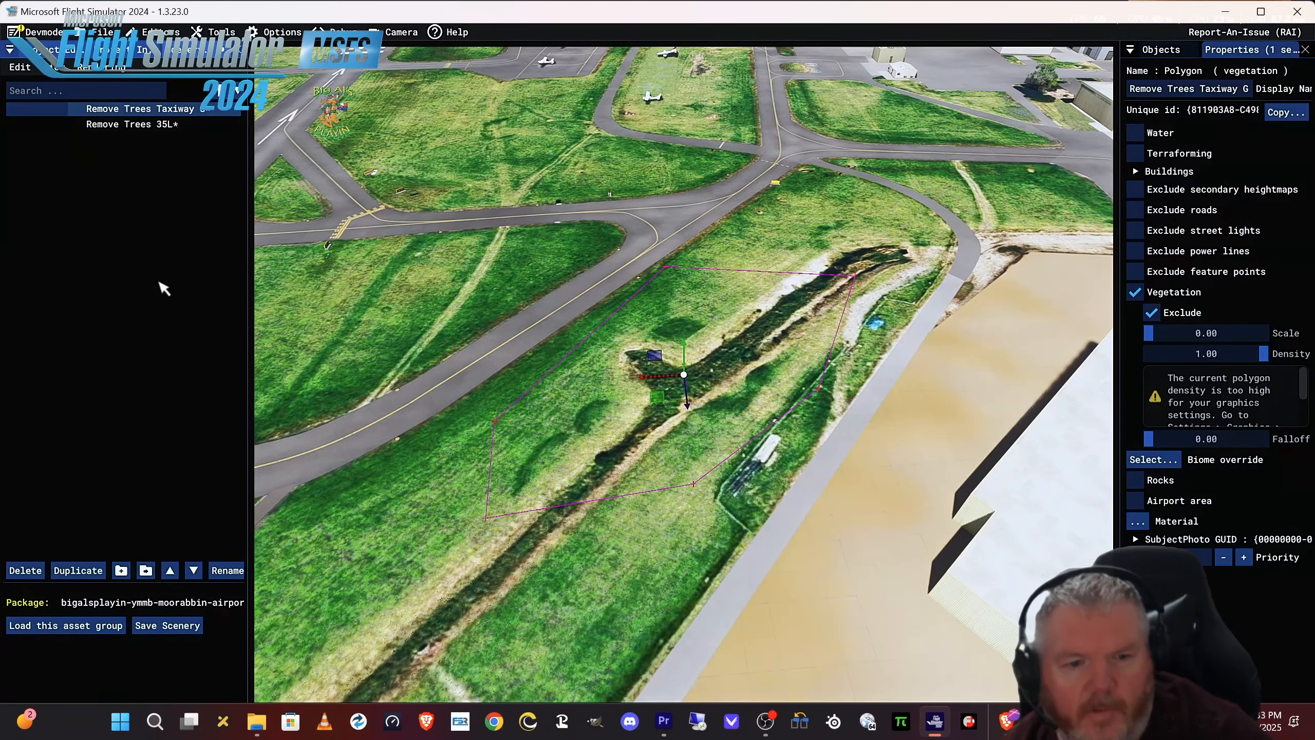
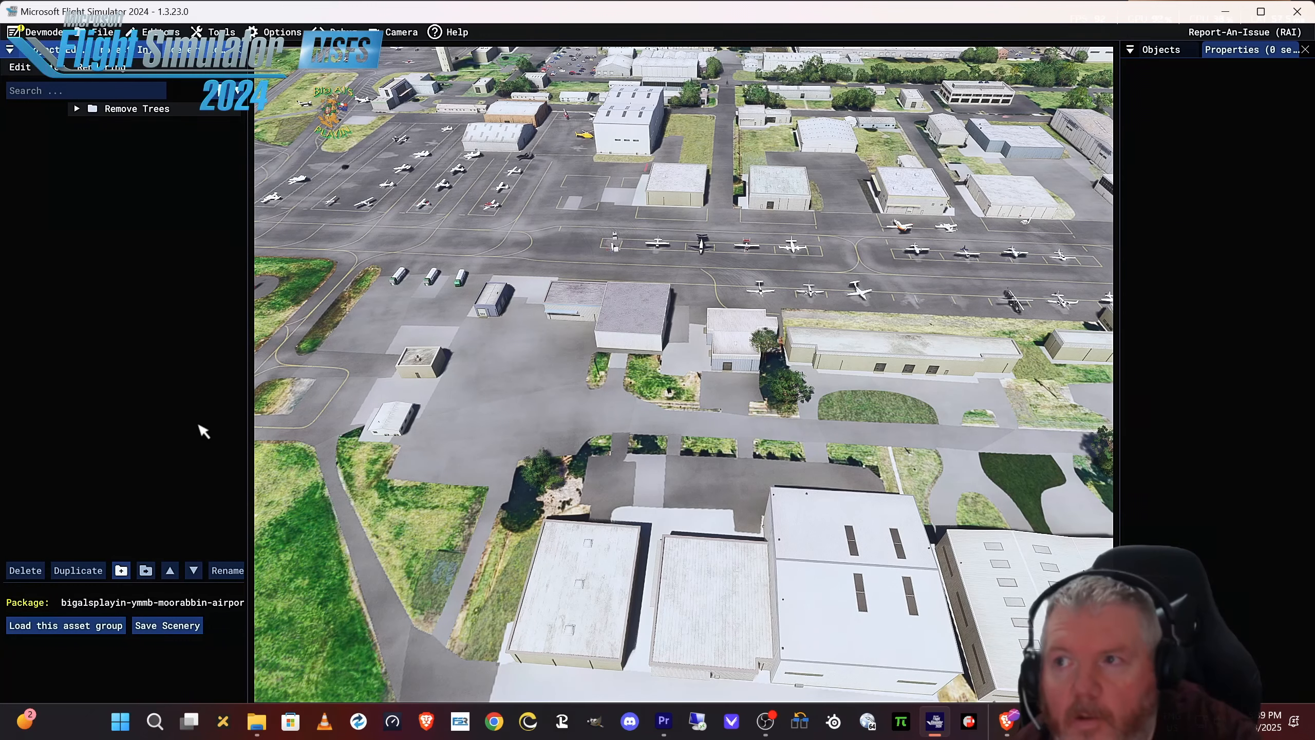
- Draw a new Polygon object on the apron, enclosing the trees between the hangars and the parked aircraft, and finish drawing
click(1160, 50)
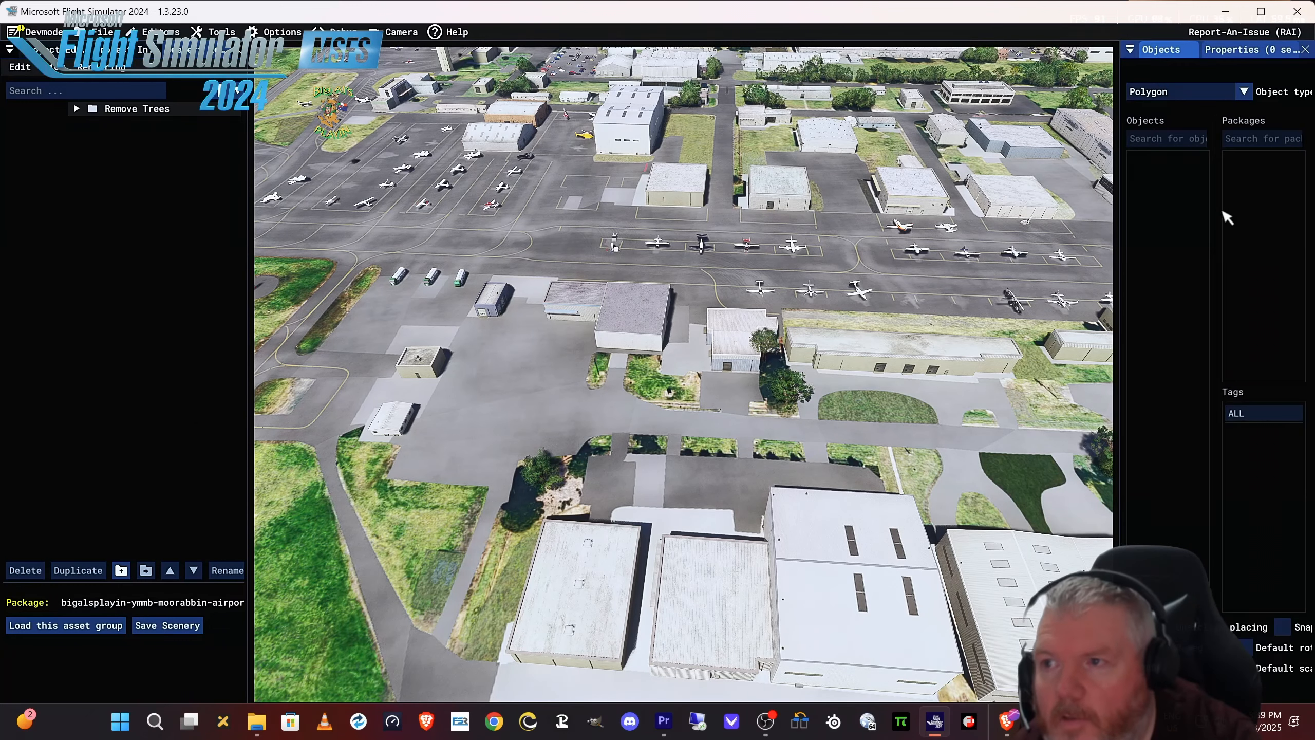
click(1242, 91)
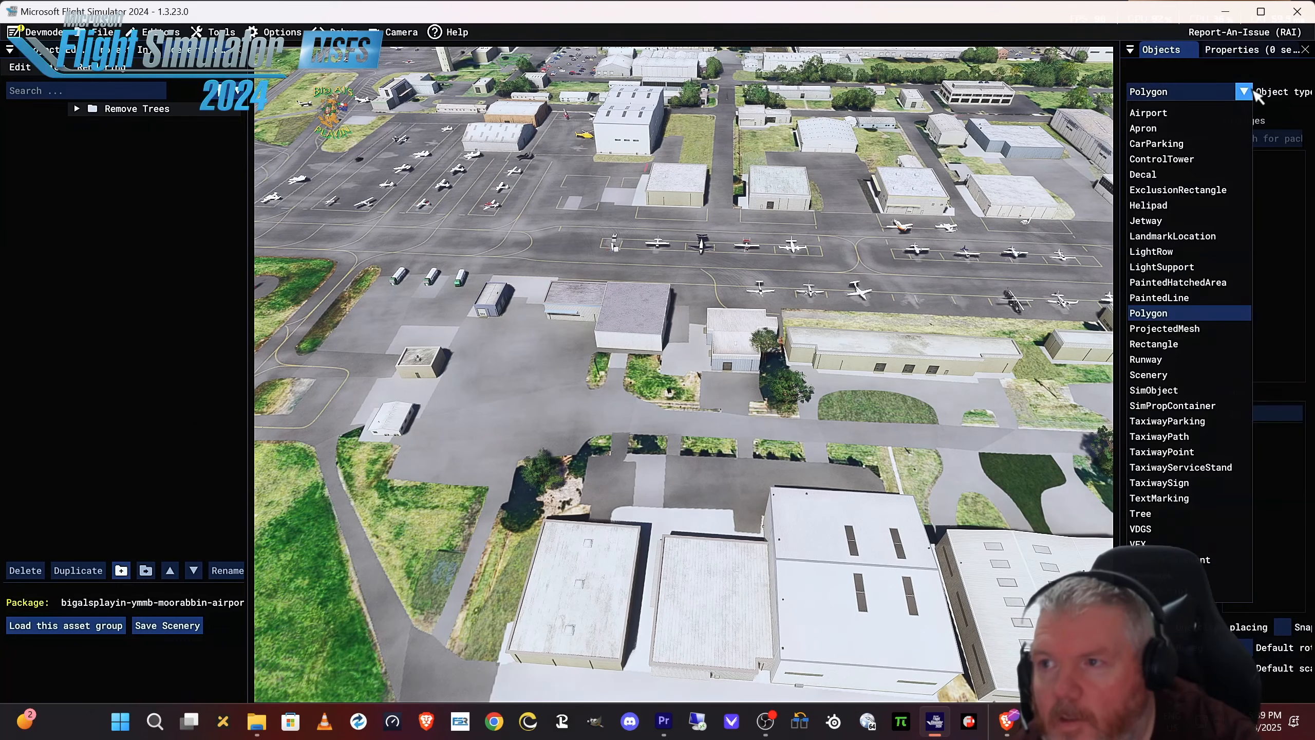
click(1160, 313)
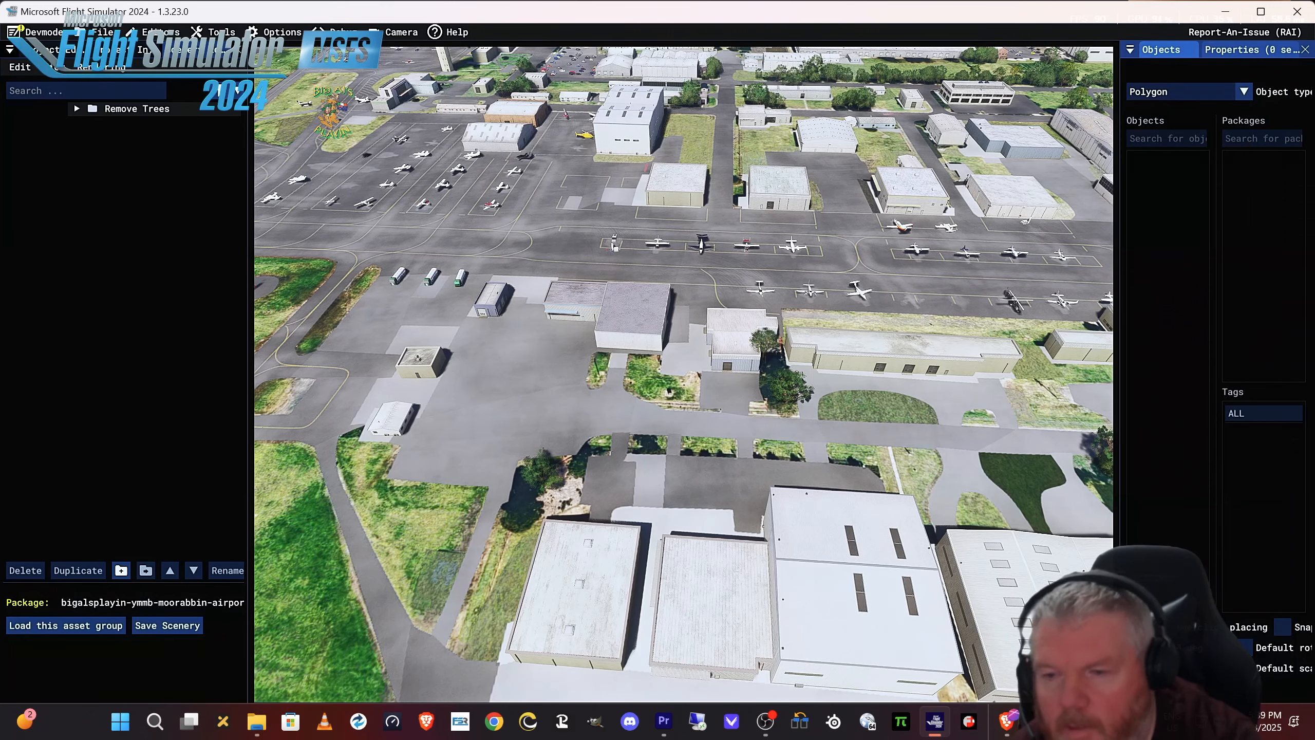
click(1137, 689)
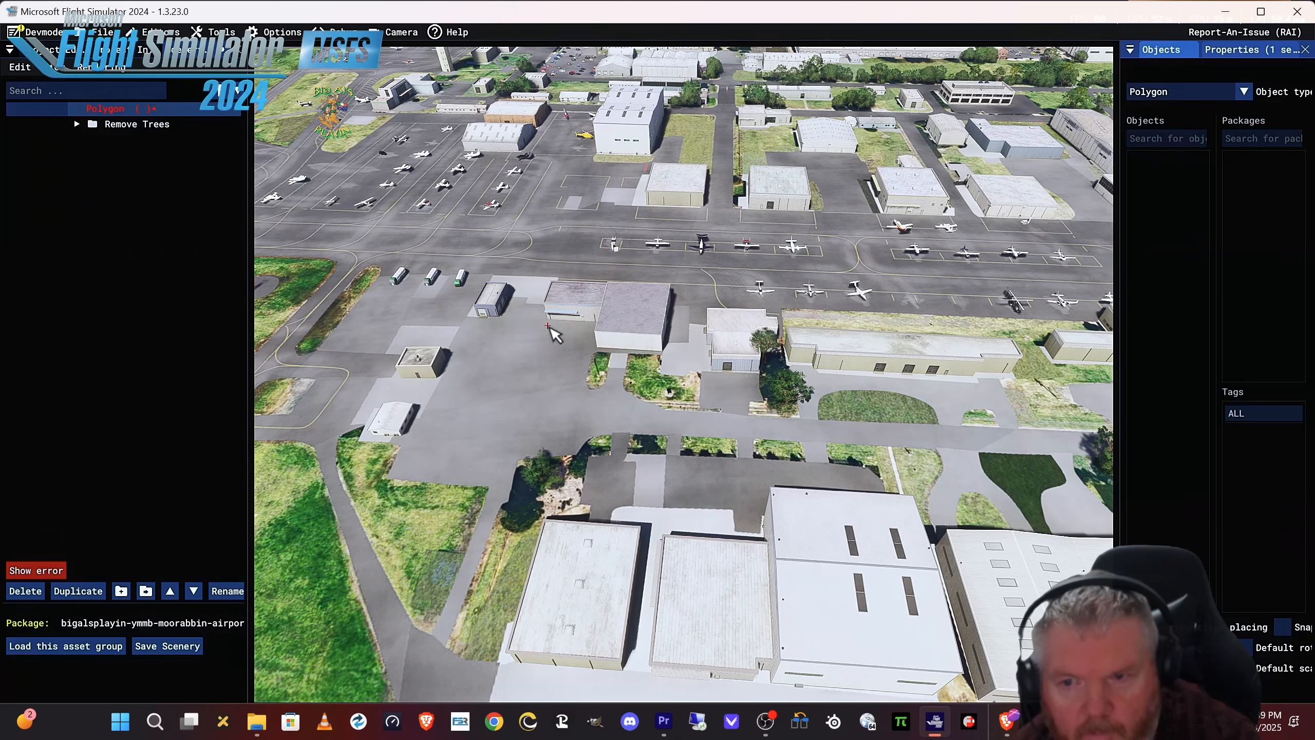
click(454, 504)
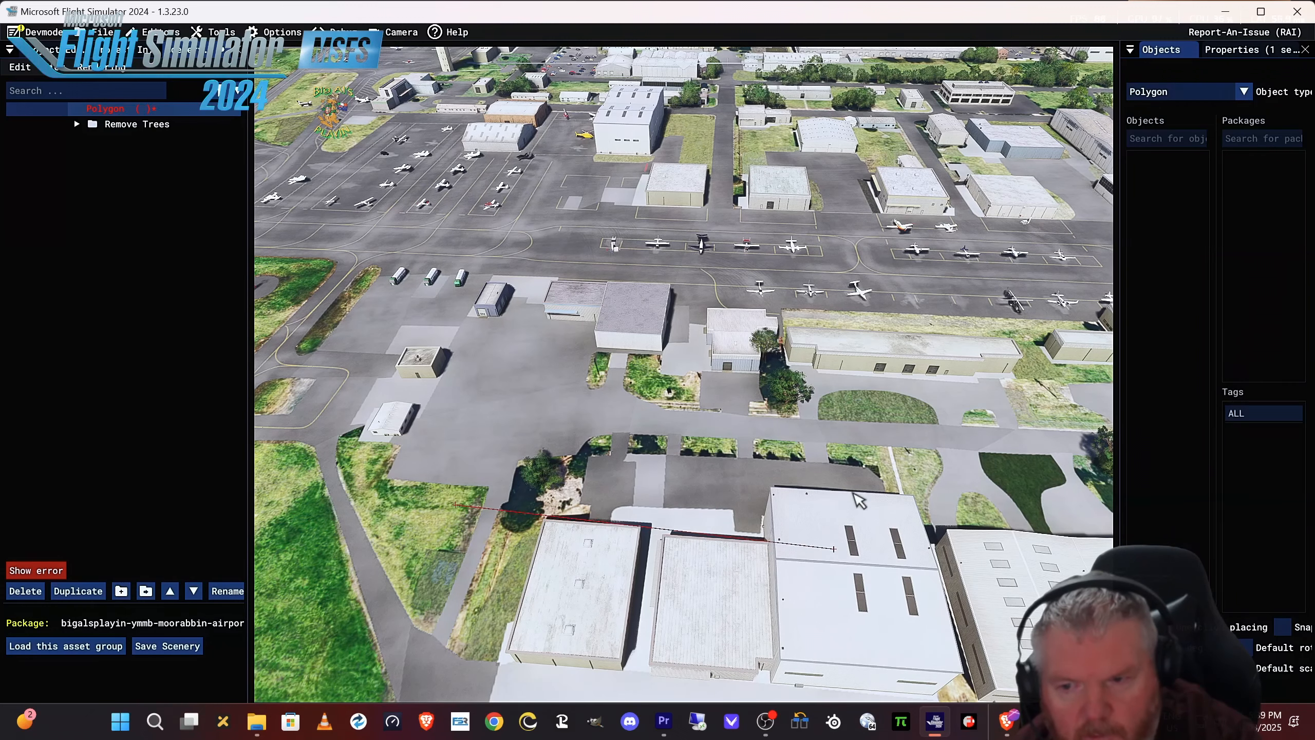
click(891, 458)
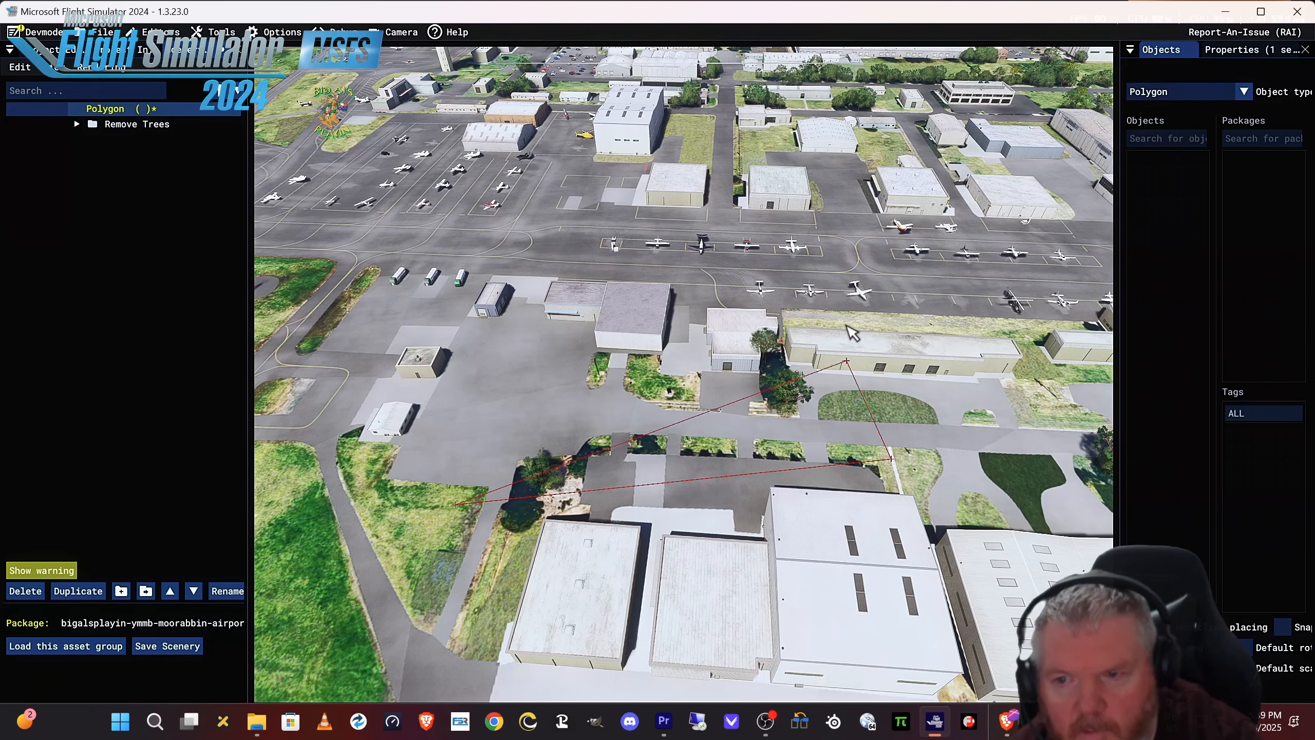
click(806, 281)
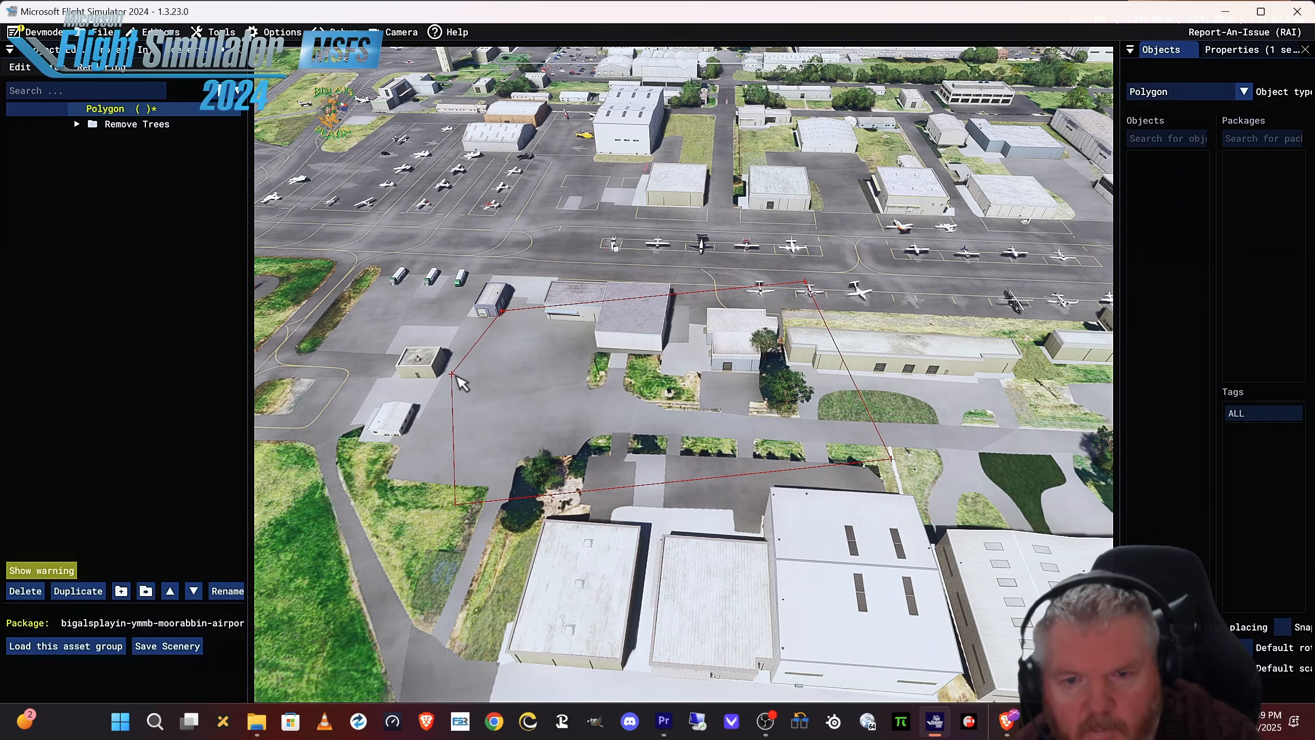
key(Escape)
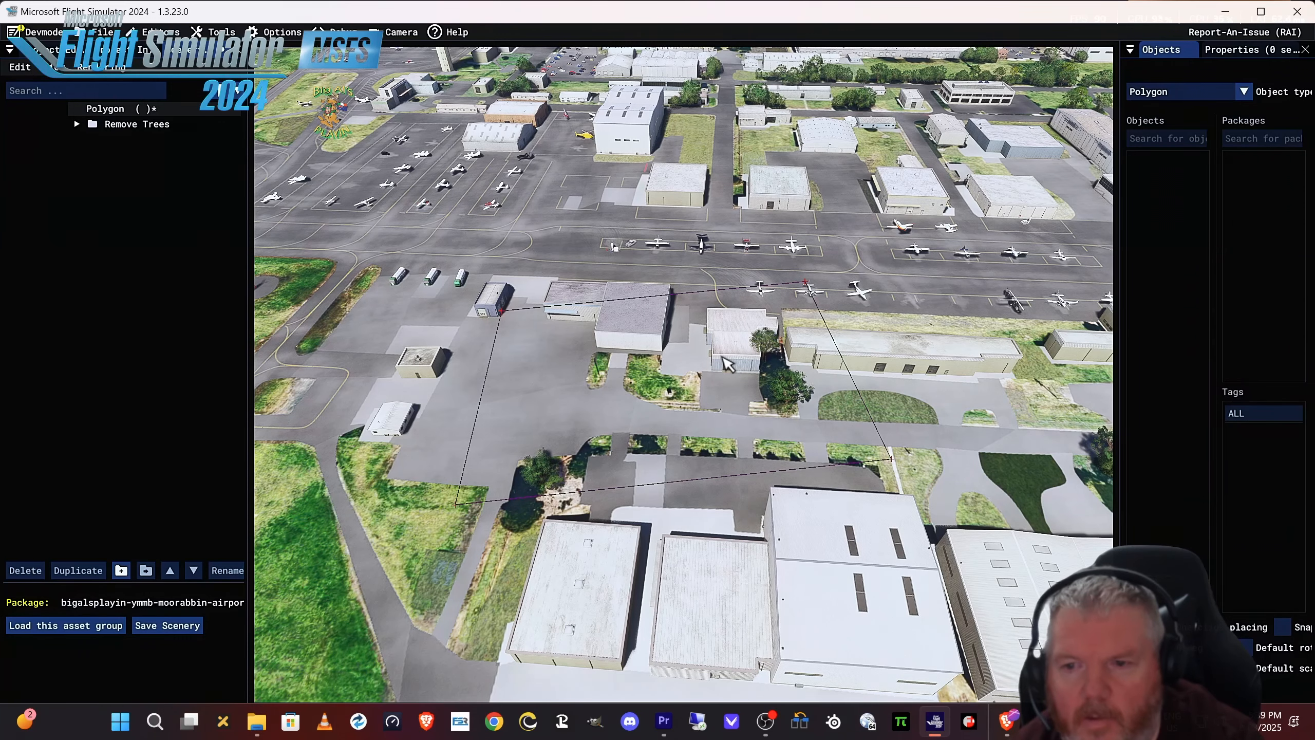
- Select the new ungrouped polygon in the scenery contents and display its properties
click(1234, 54)
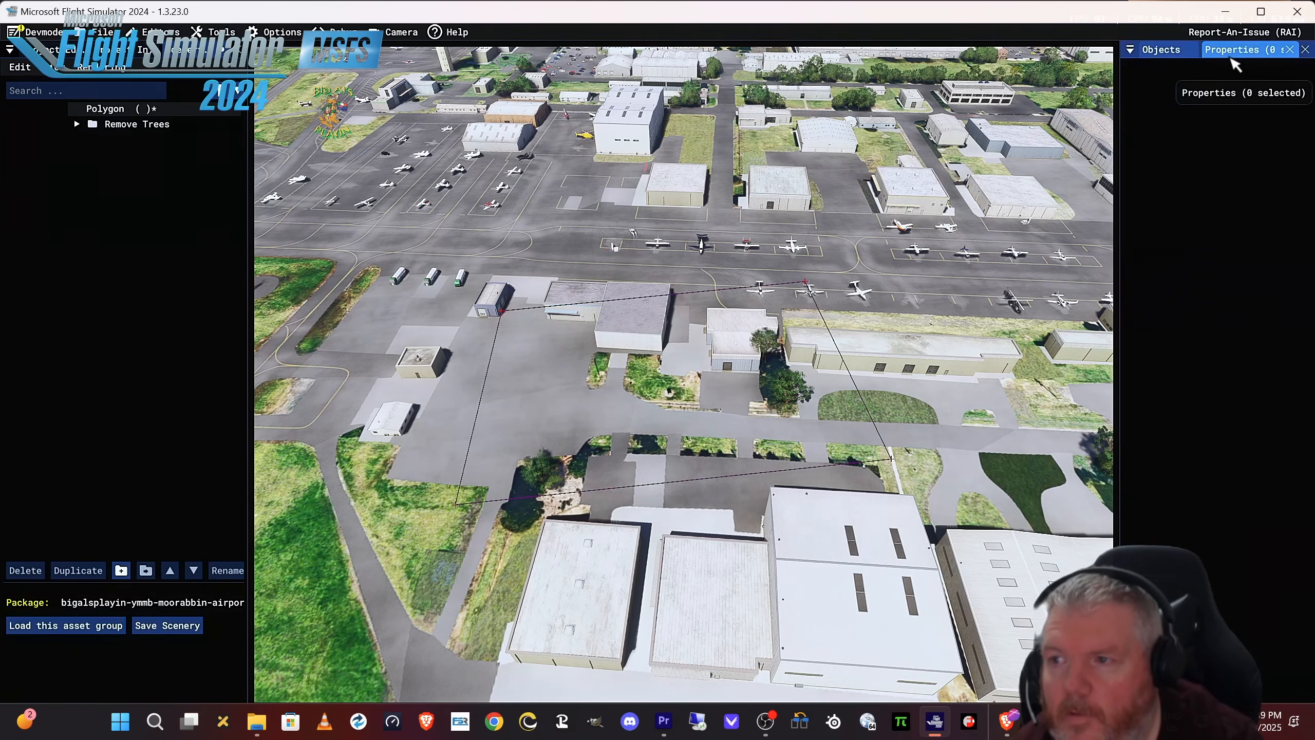
click(1162, 52)
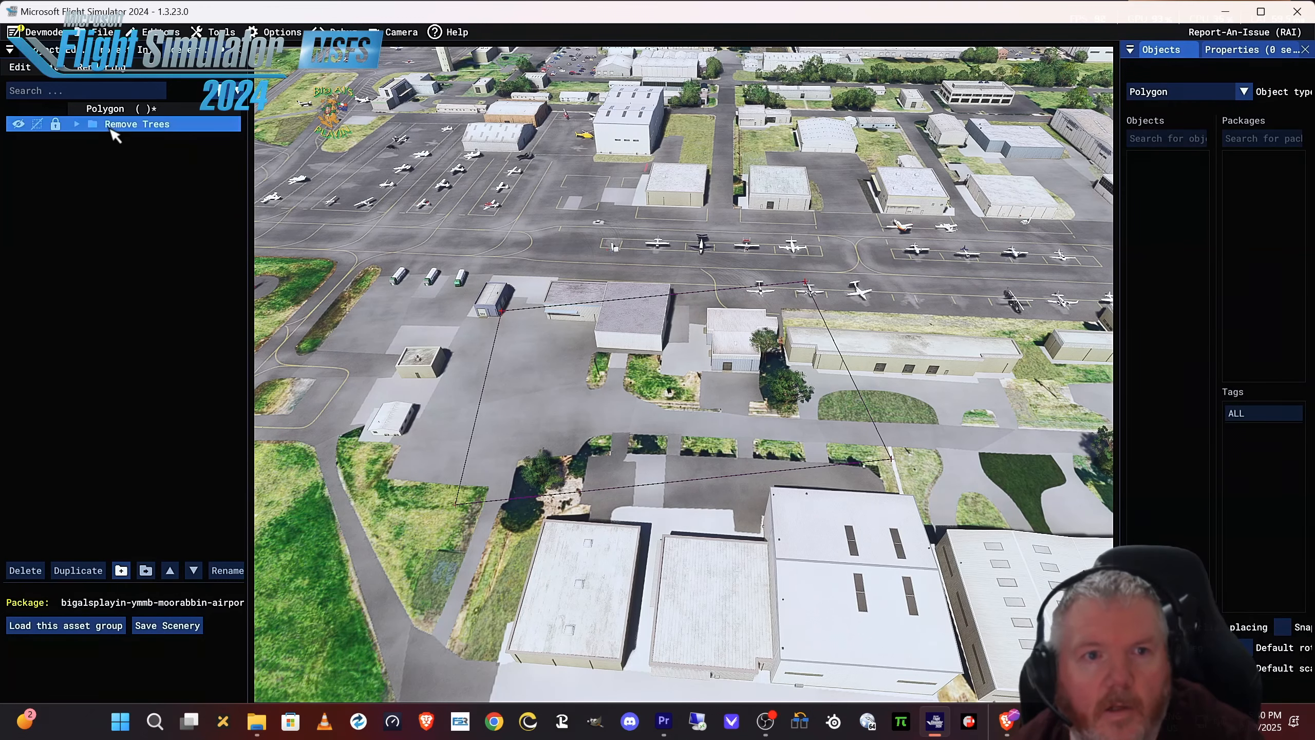
click(115, 109)
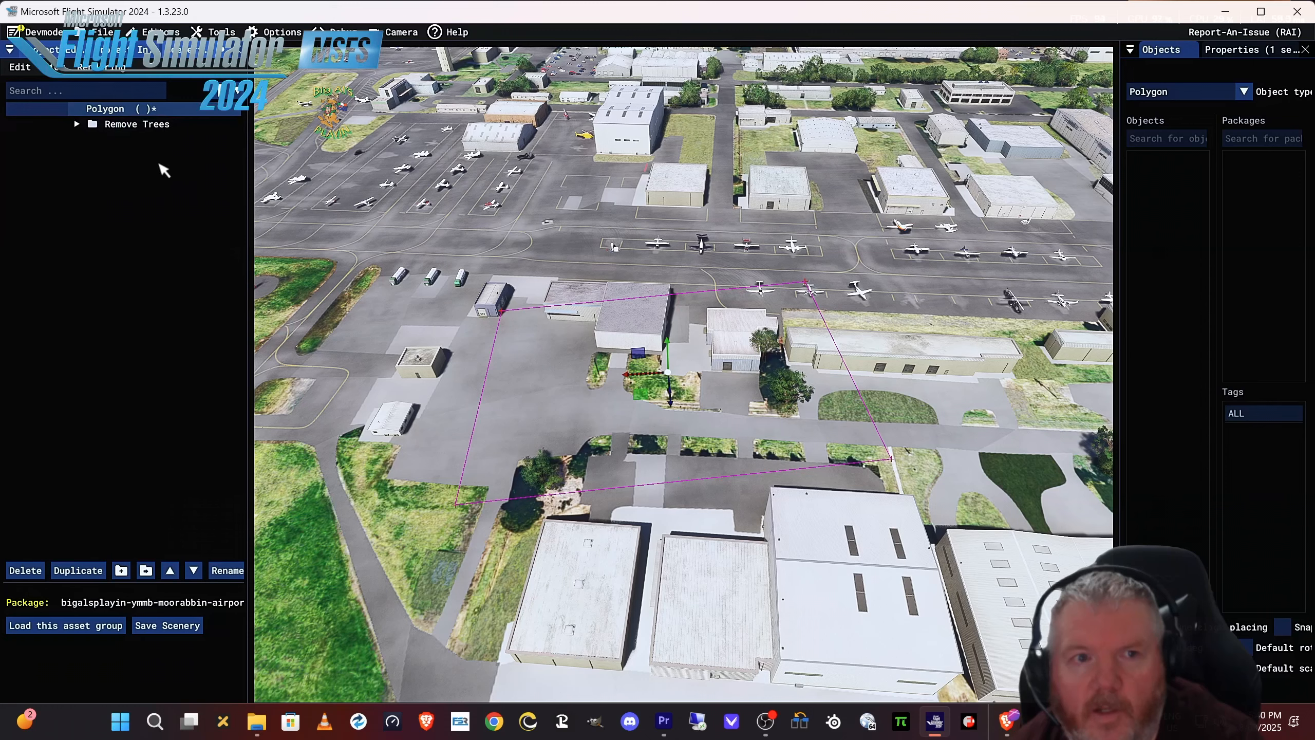
click(1223, 55)
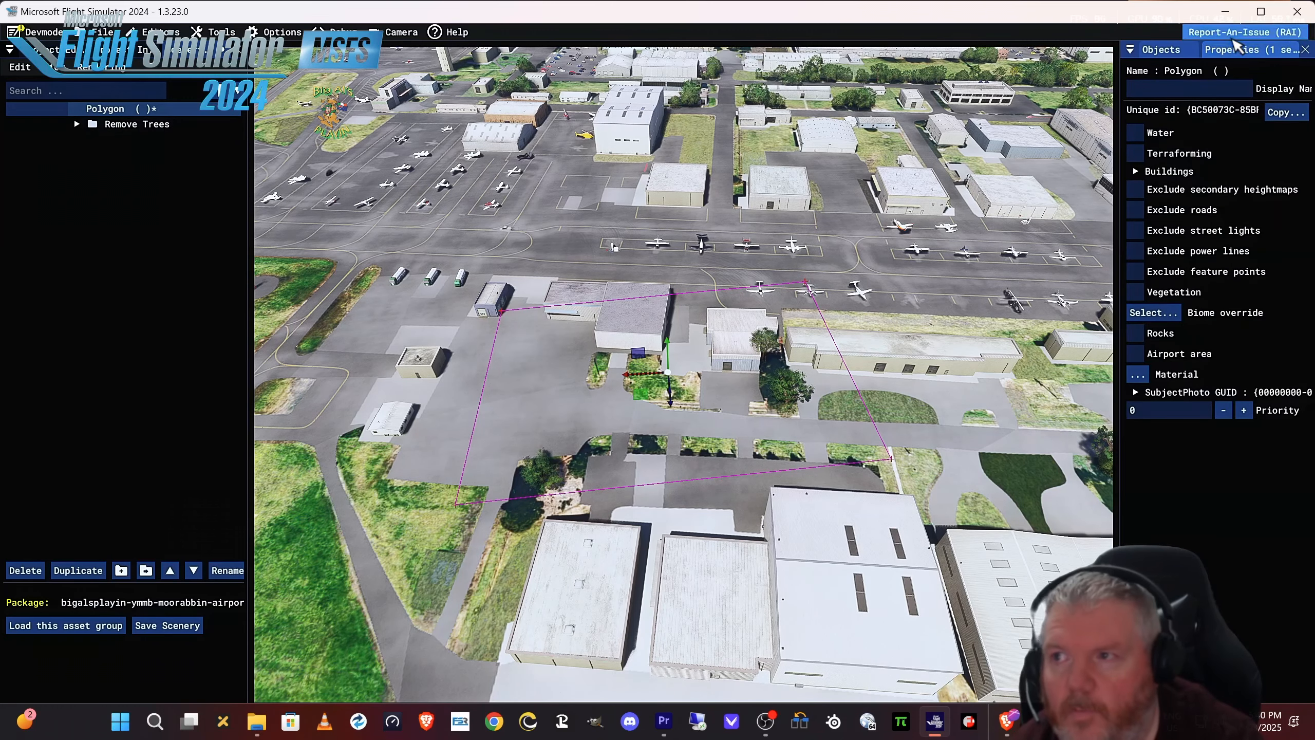
- Try enabling Vegetation with Exclude on the large new polygon
click(120, 108)
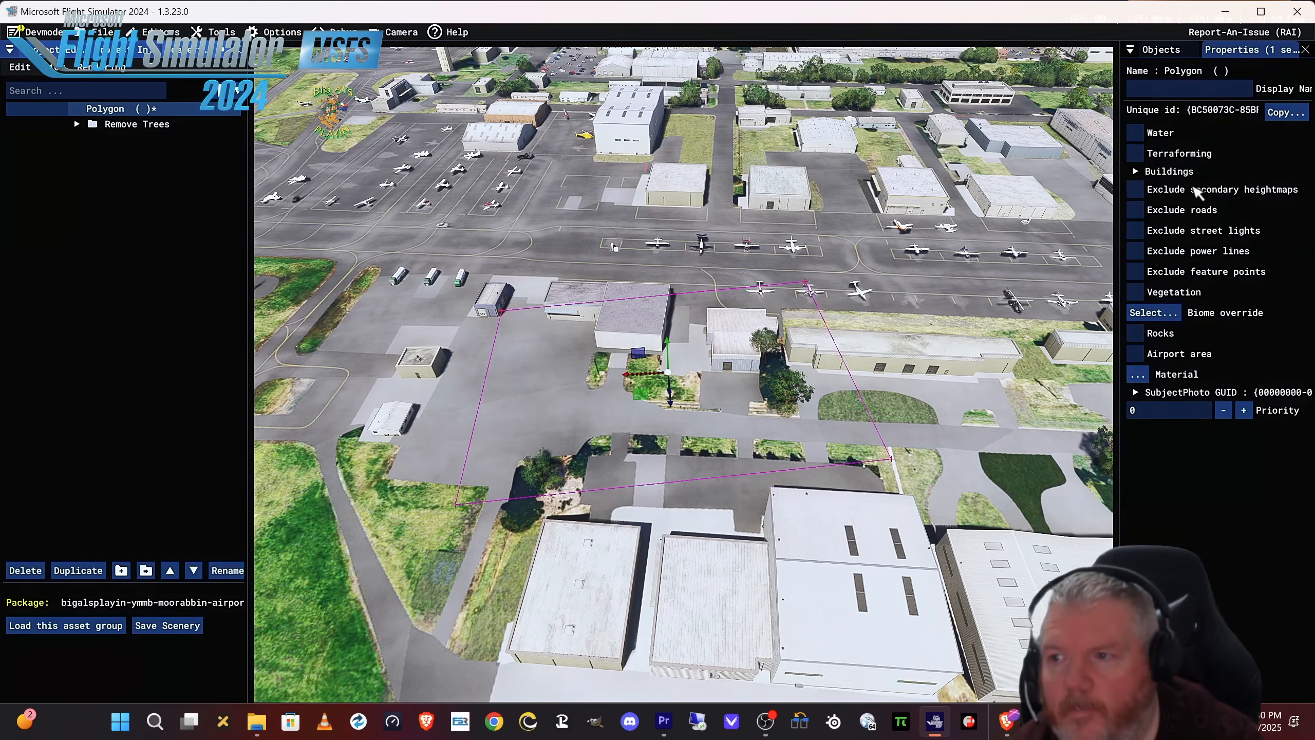
click(1135, 293)
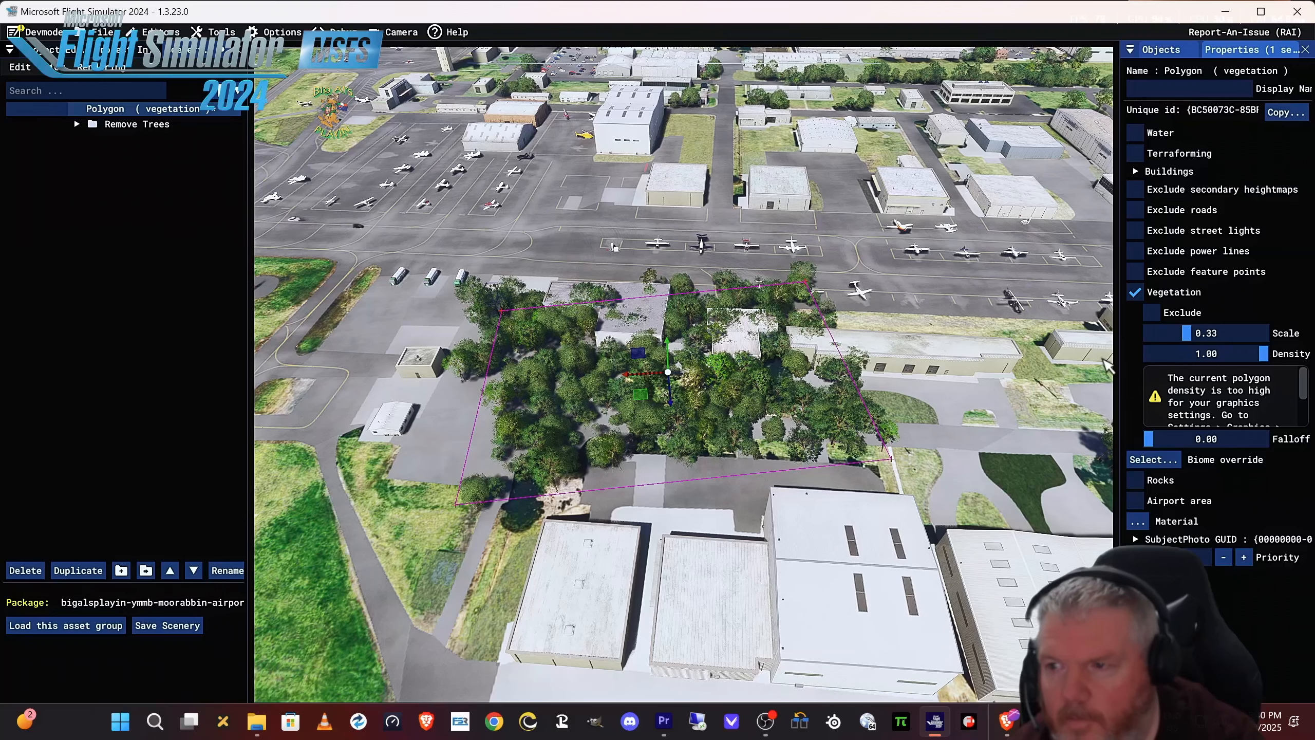
click(1152, 312)
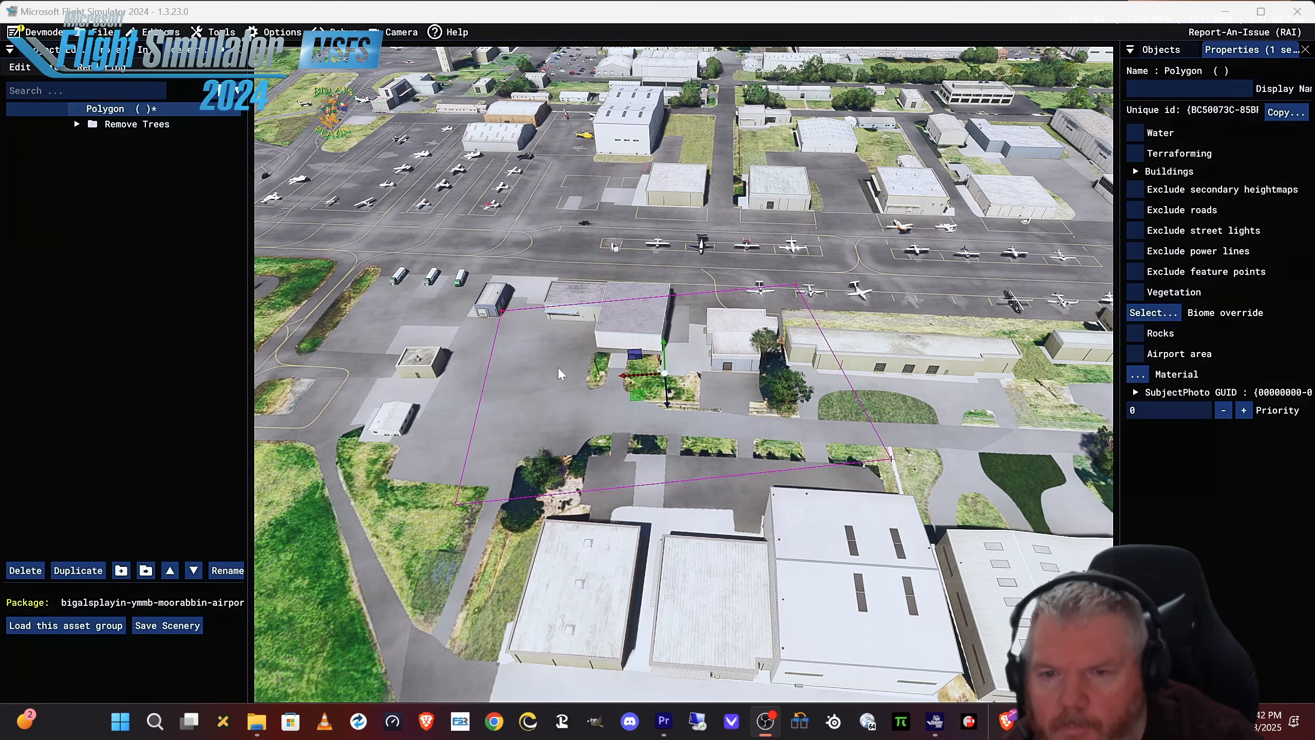
- Move the polygon's corner beside the parked aircraft to the small grass strip in front of the grey-roofed hangar
click(796, 287)
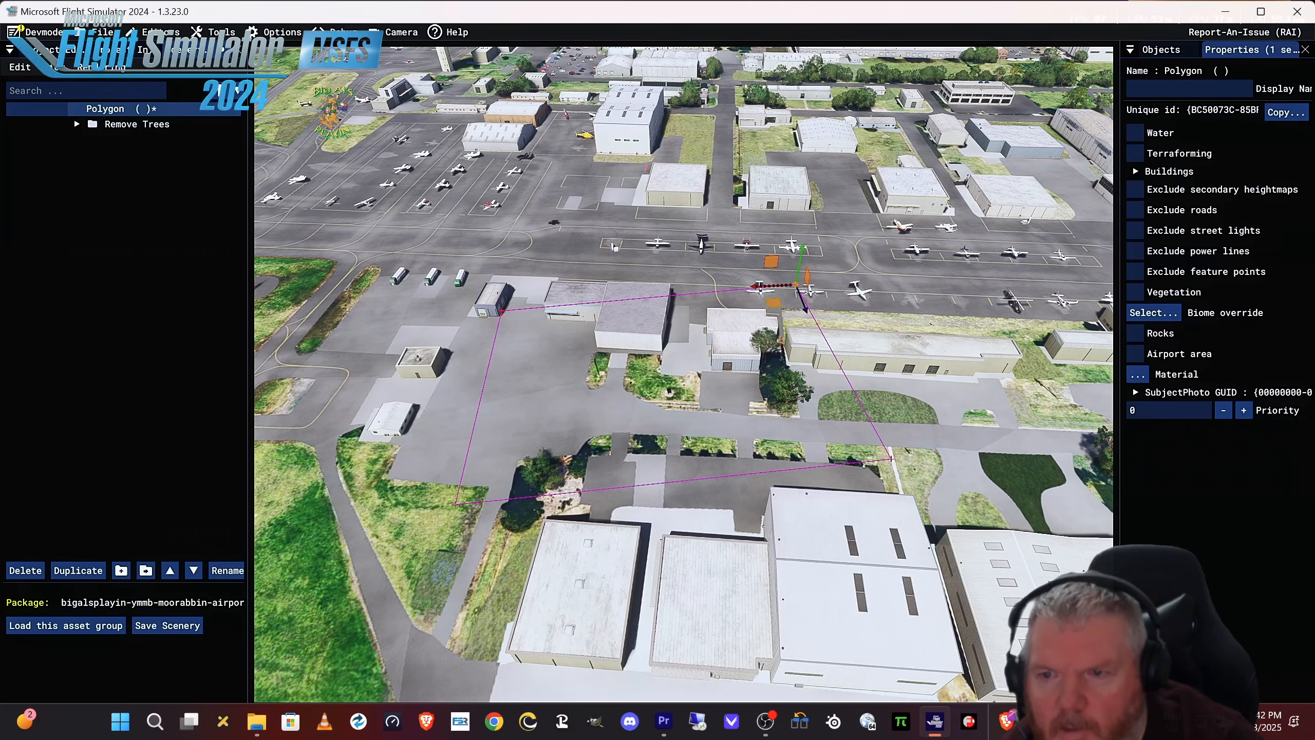
click(503, 312)
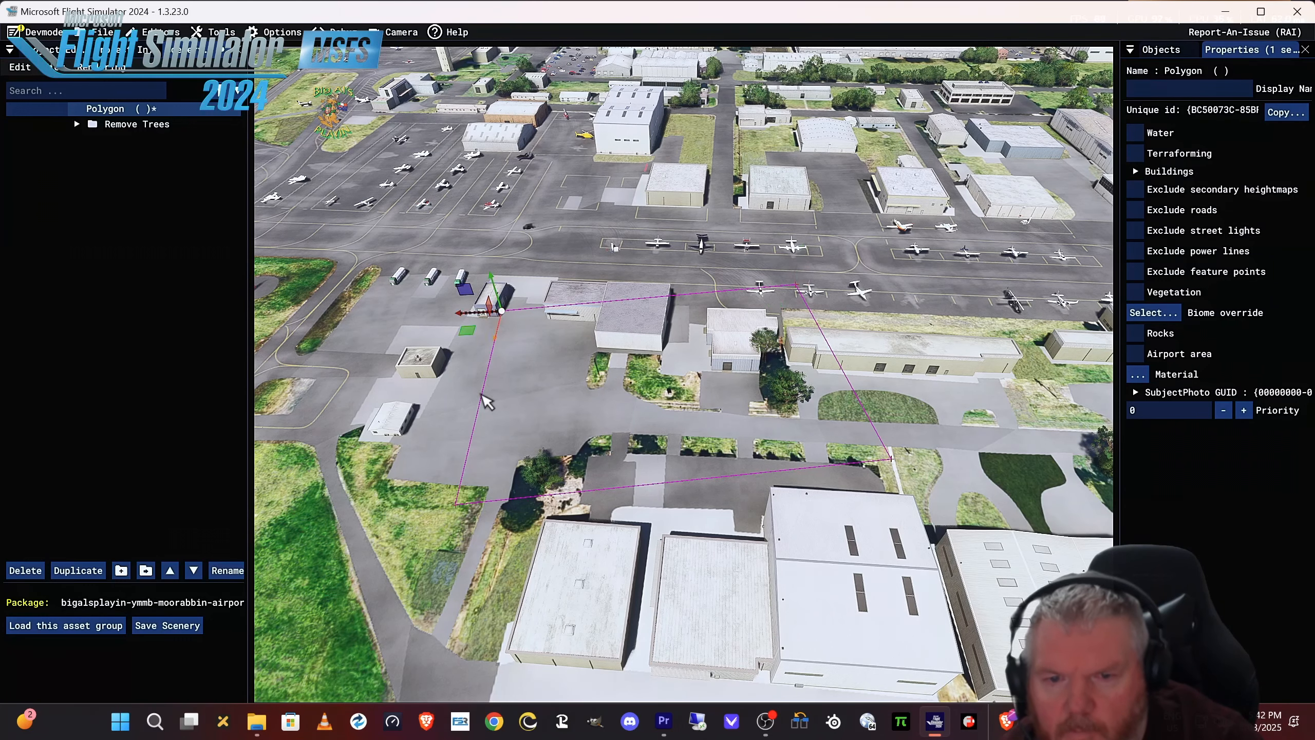
click(457, 505)
click(891, 459)
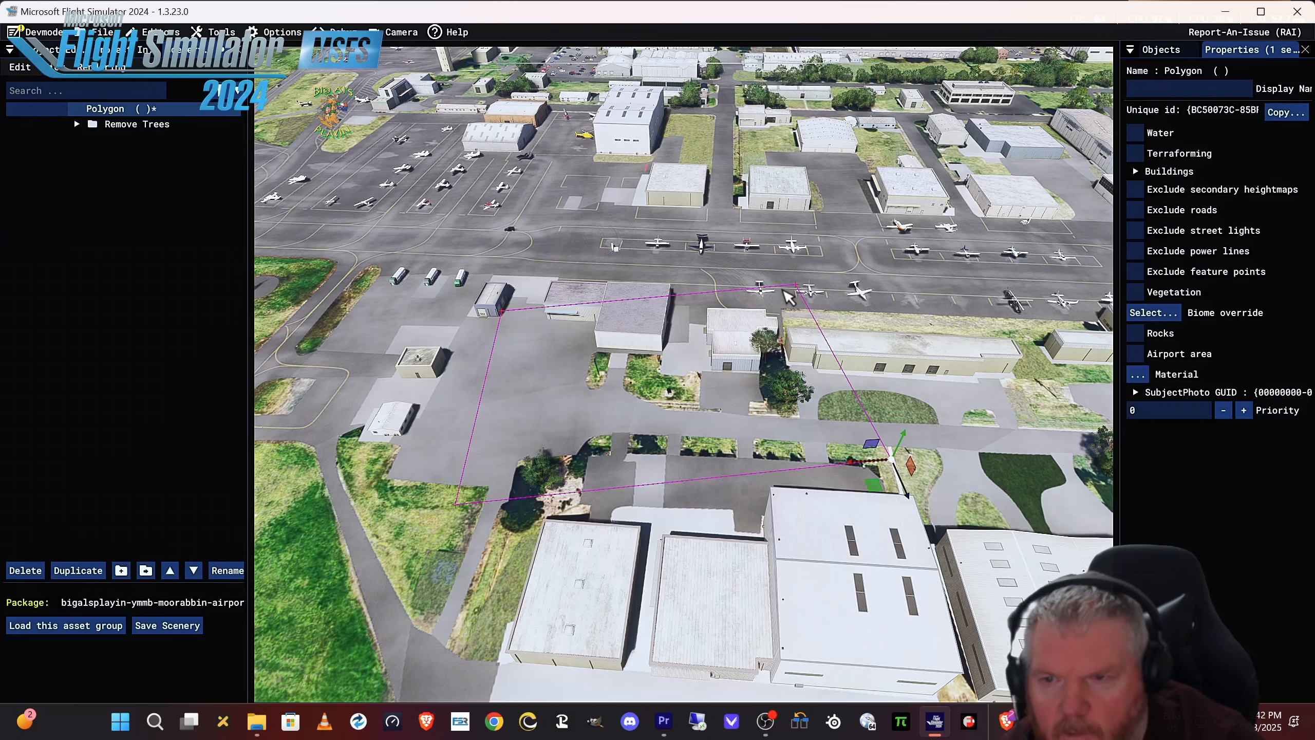
click(797, 285)
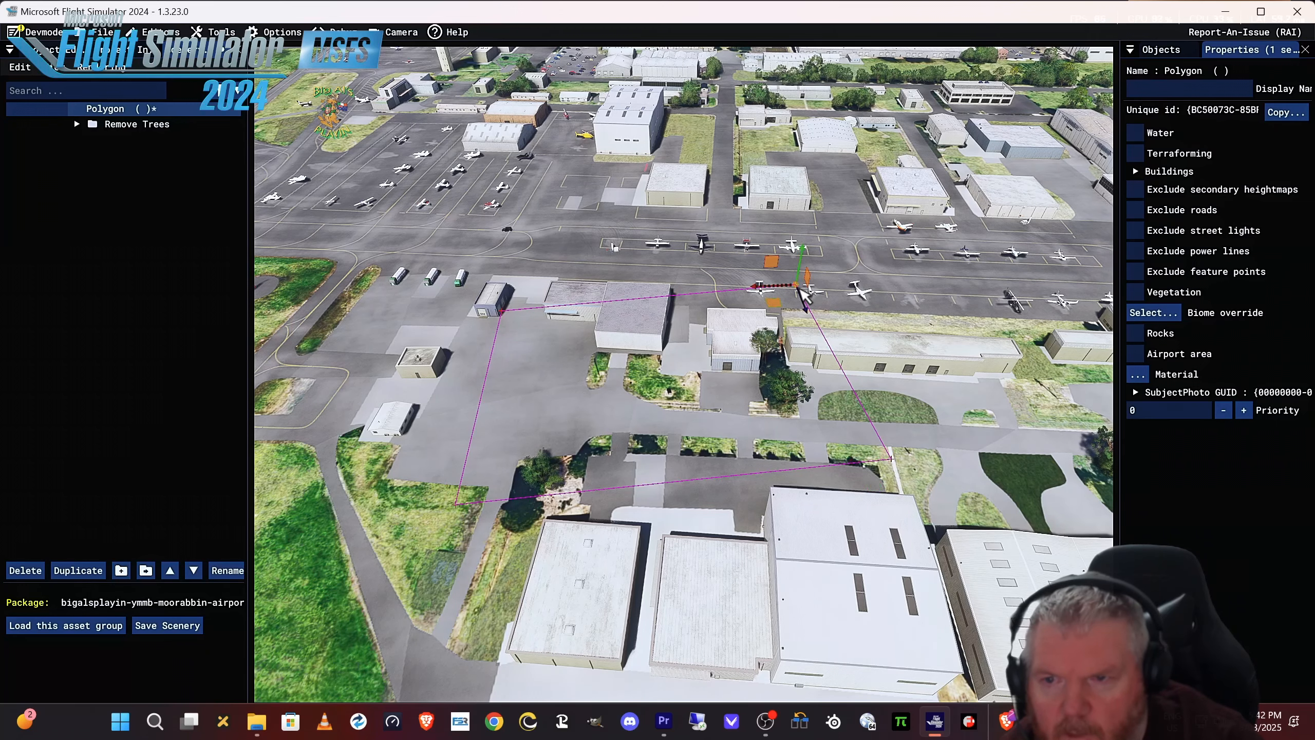
drag(799, 288, 619, 440)
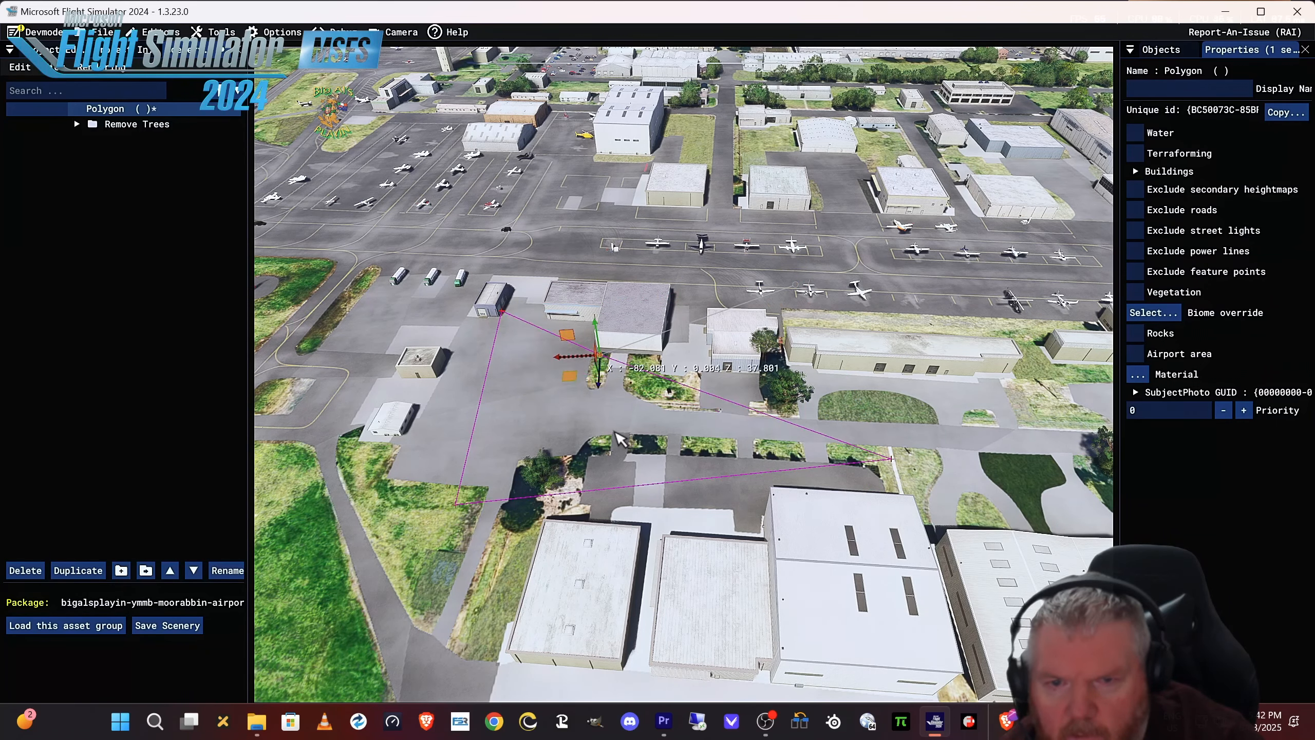
- Move the corner by the small apron building toward the tree, and the far road corner to beside the nearest white hangar
click(502, 318)
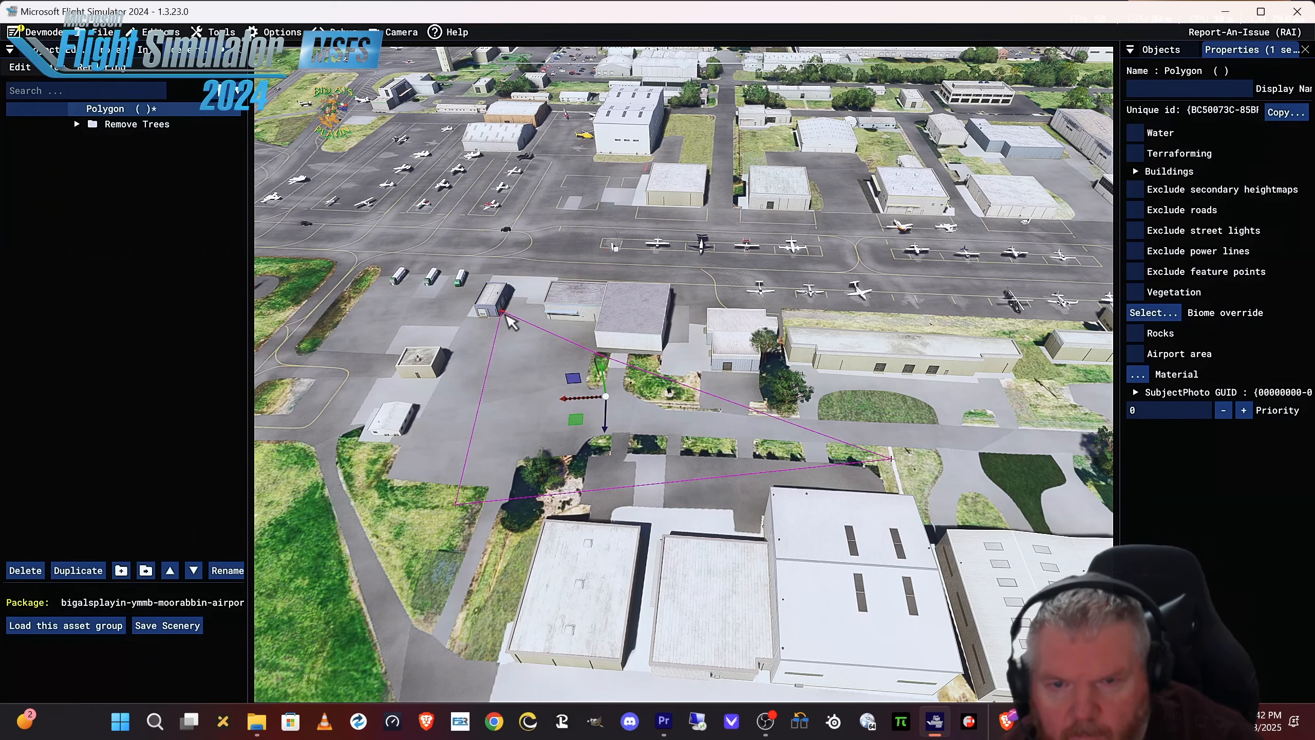
click(507, 315)
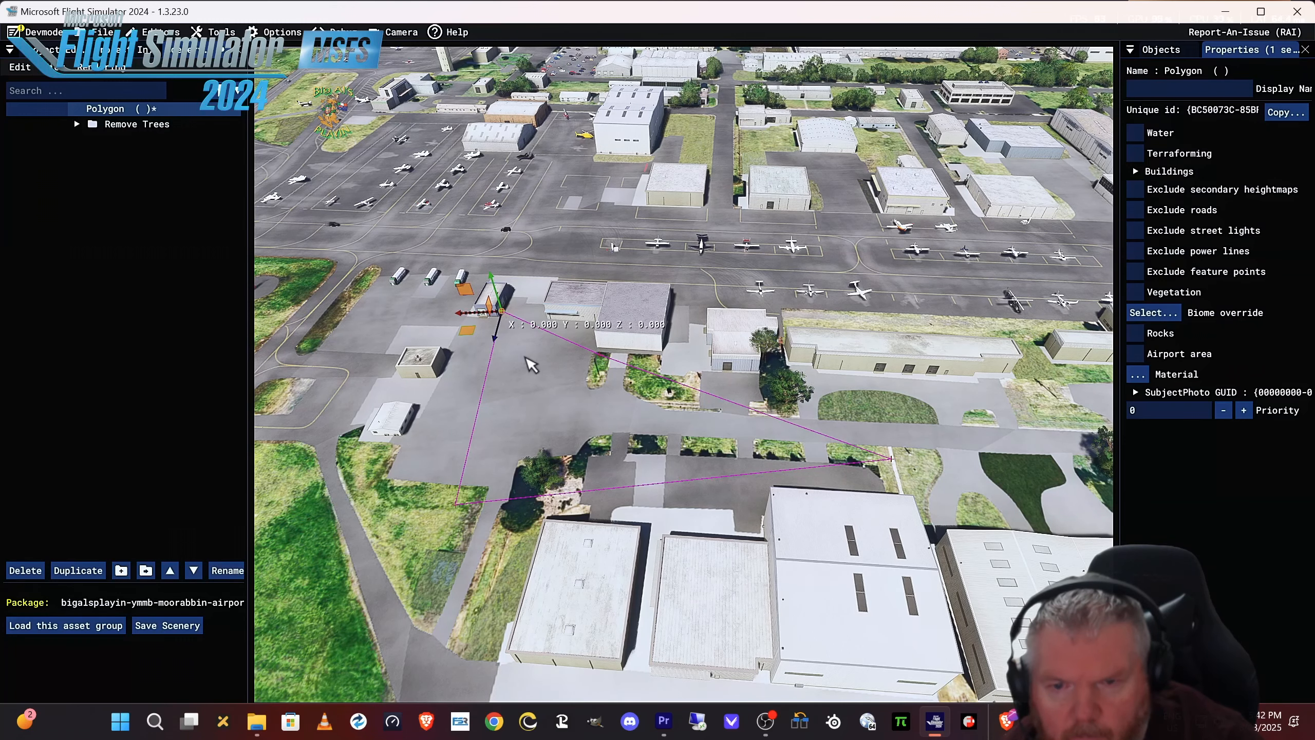
drag(525, 357, 543, 461)
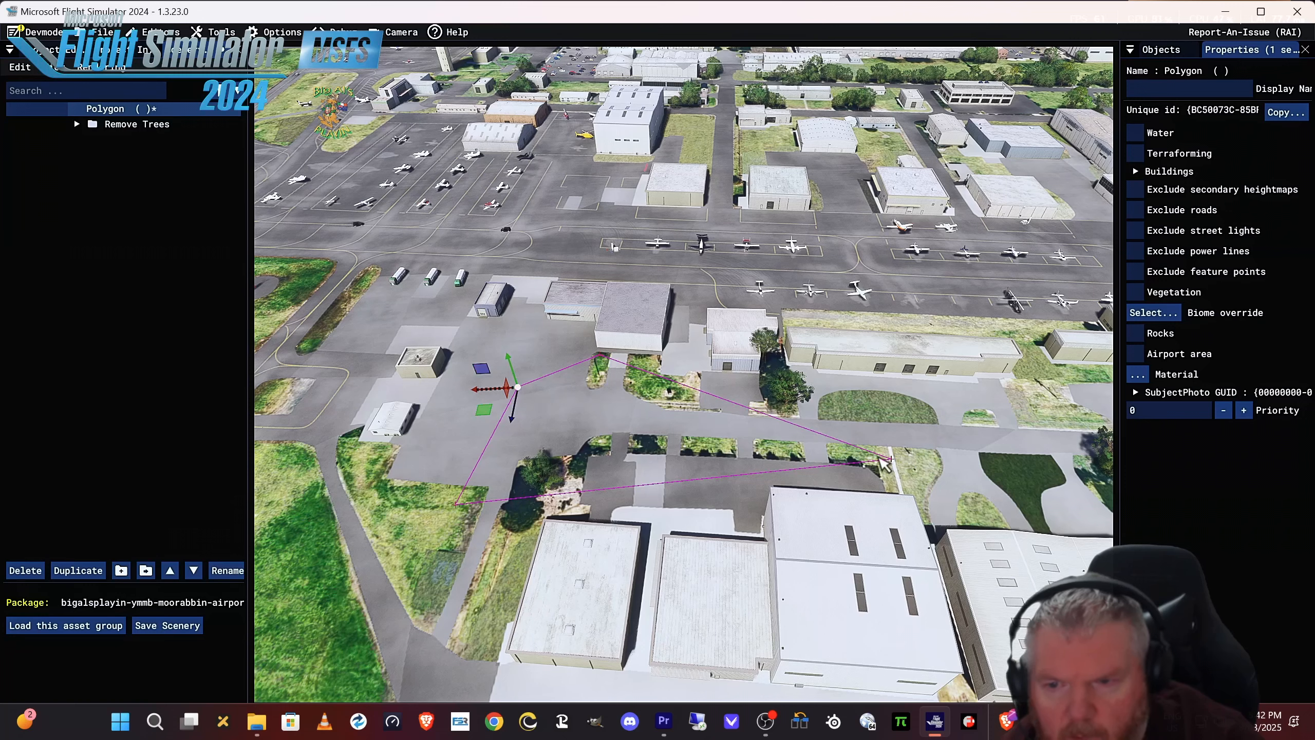
click(892, 459)
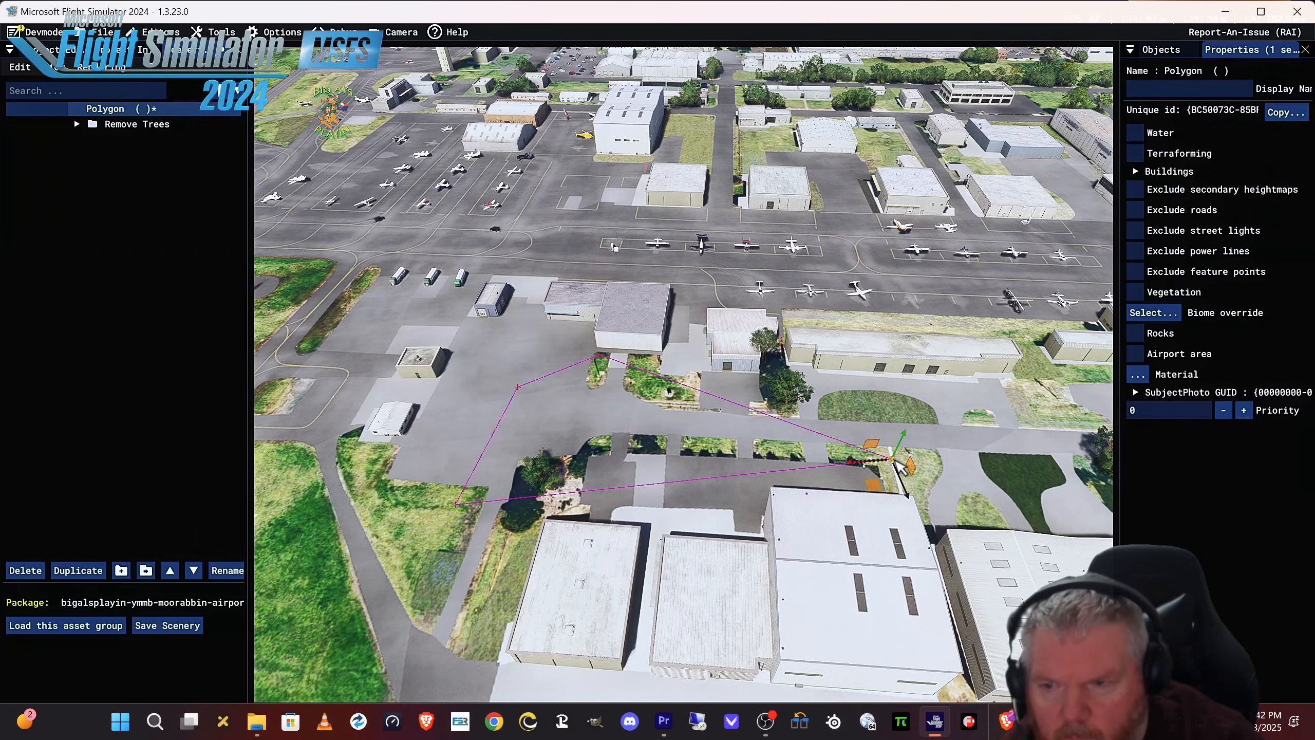
drag(891, 459, 596, 497)
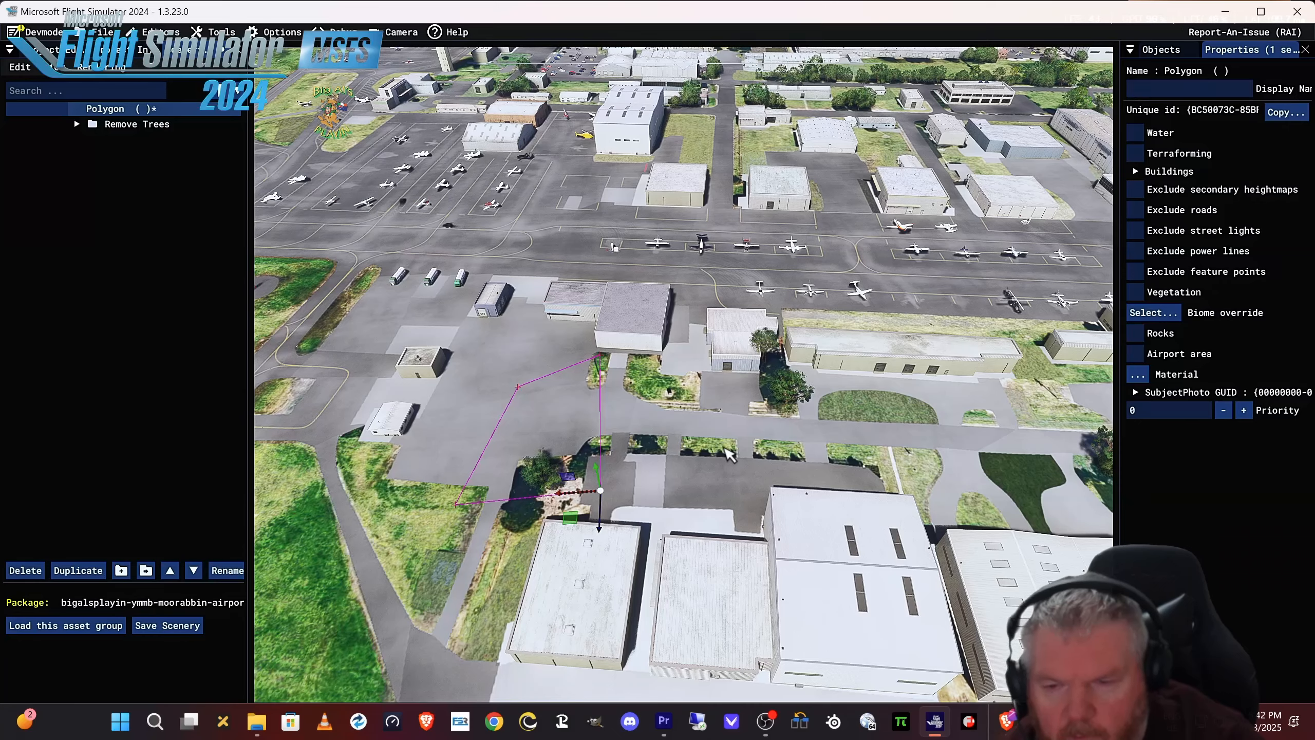
- Move the polygon's corner on the triangular grass patch farther out behind the tree by the hangars
middle_drag(725, 449, 458, 438)
scroll(468, 343, up, 4)
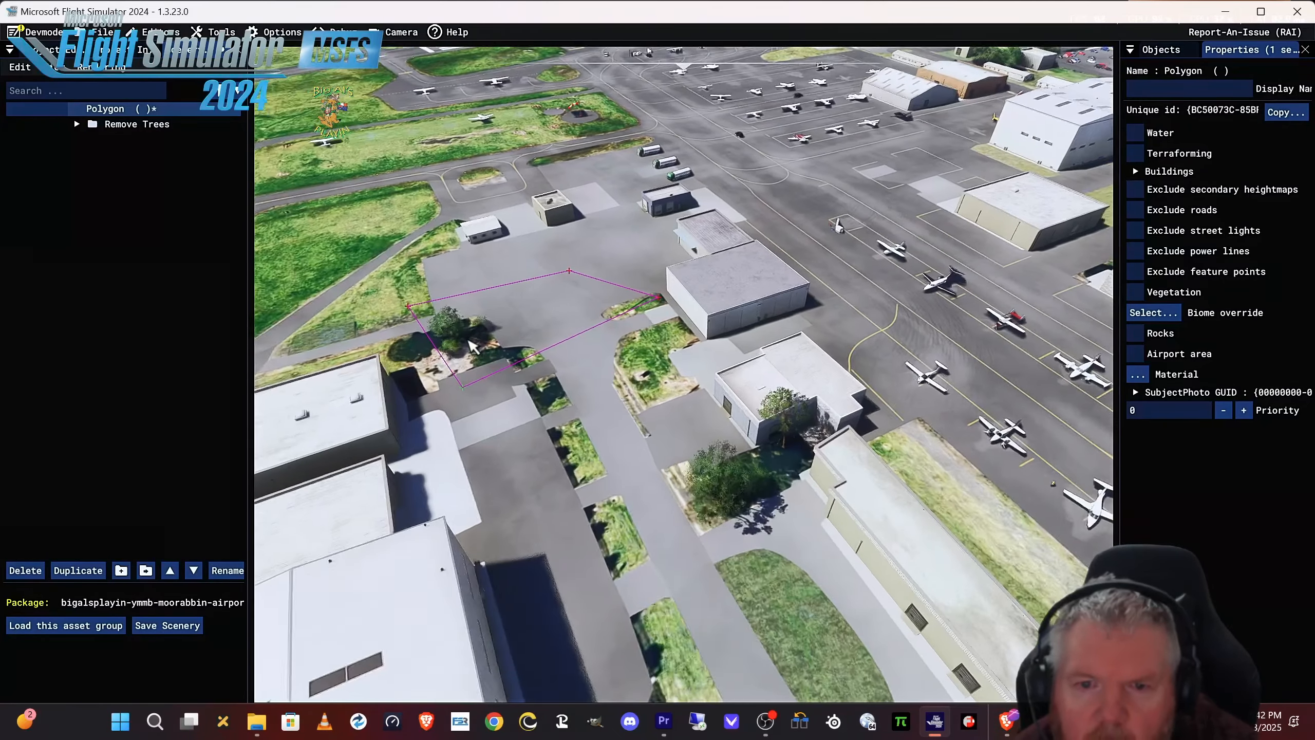
scroll(468, 341, up, 5)
middle_drag(551, 326, 397, 364)
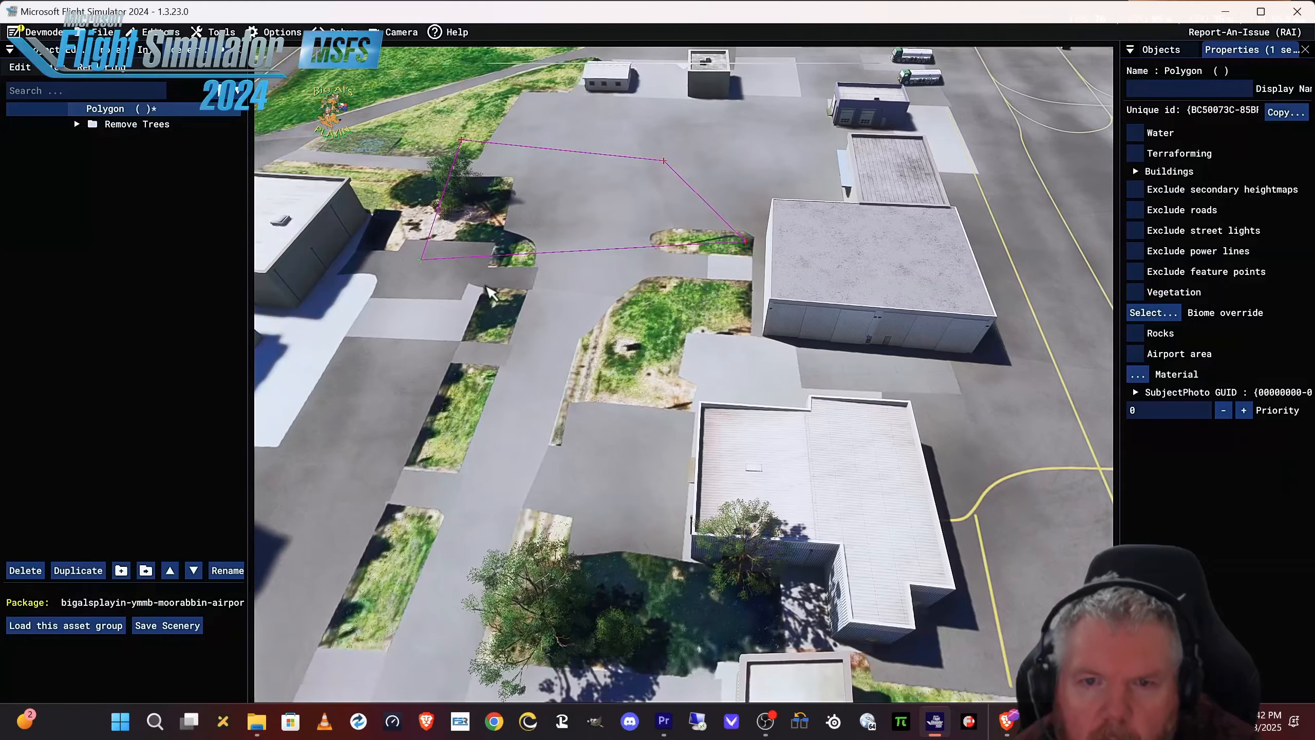
middle_drag(472, 304, 398, 356)
middle_drag(547, 301, 493, 210)
click(644, 123)
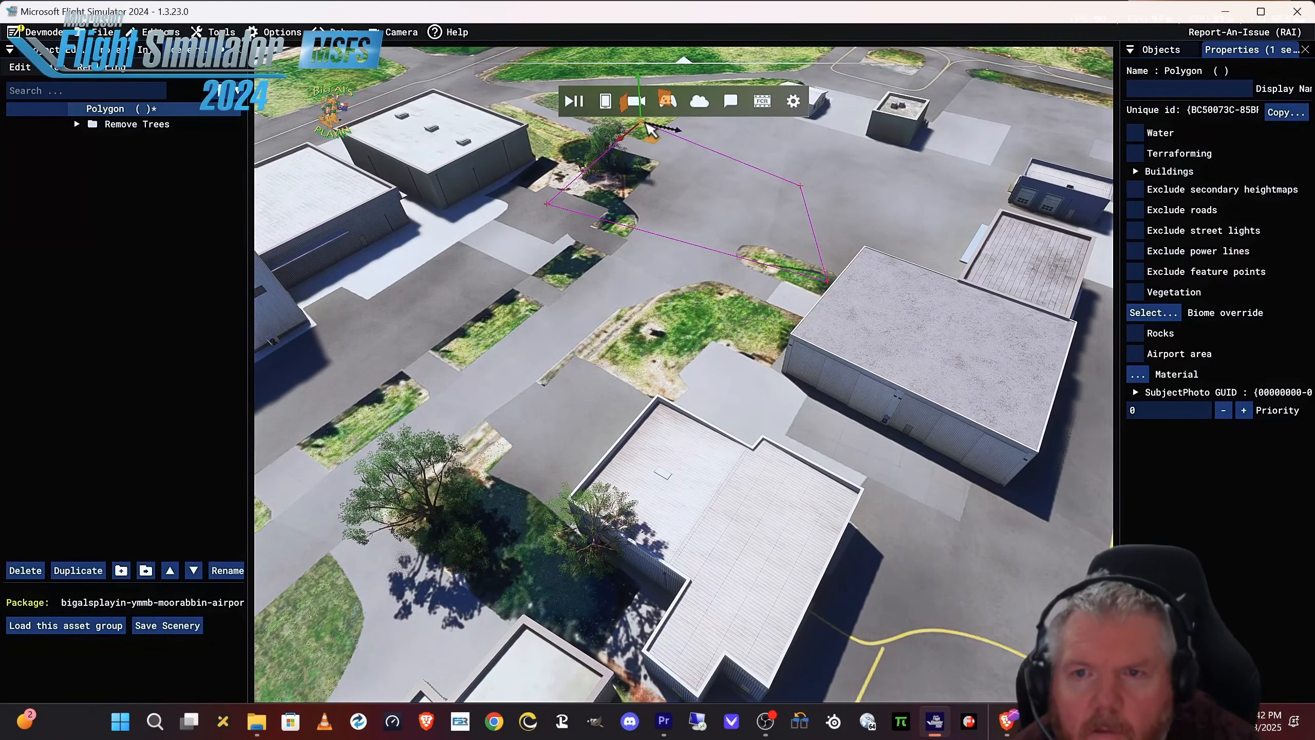
drag(643, 125, 595, 59)
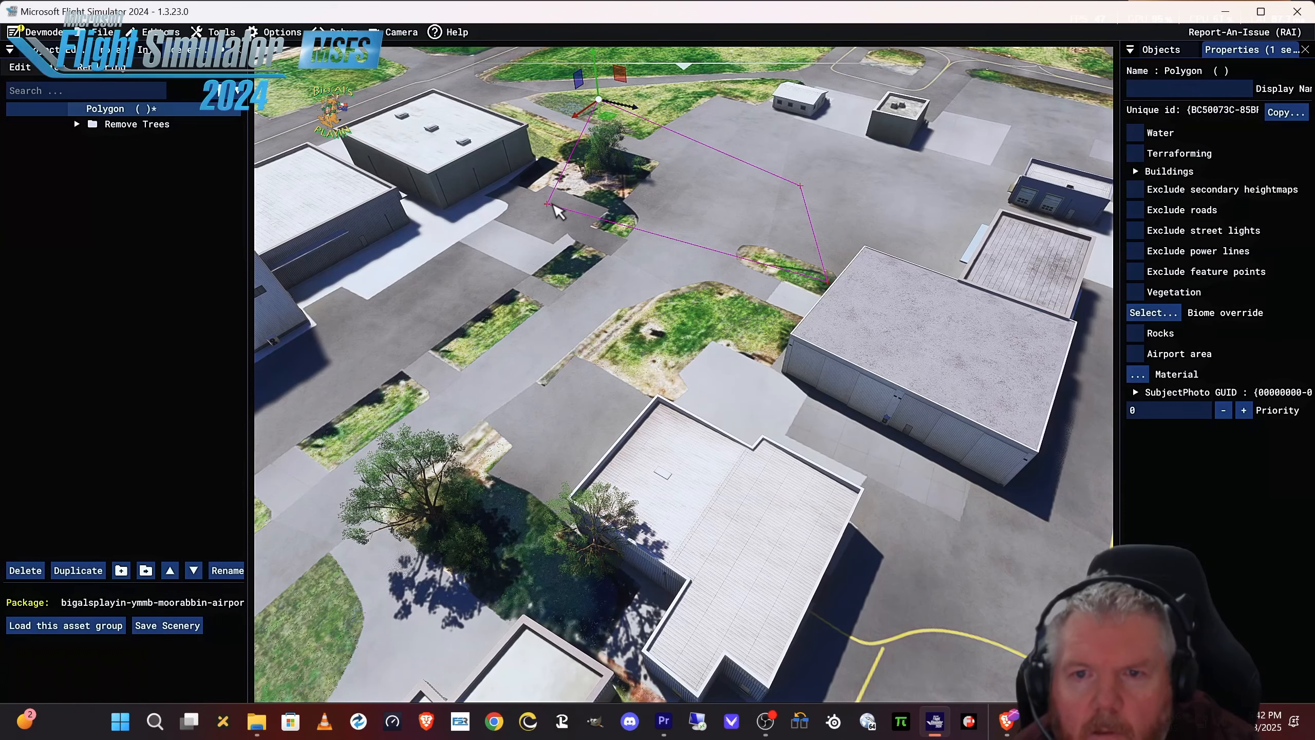
- Pull the corner at the grey-roofed hangar and the open apron corner inward to fit tightly around the single tree
click(524, 202)
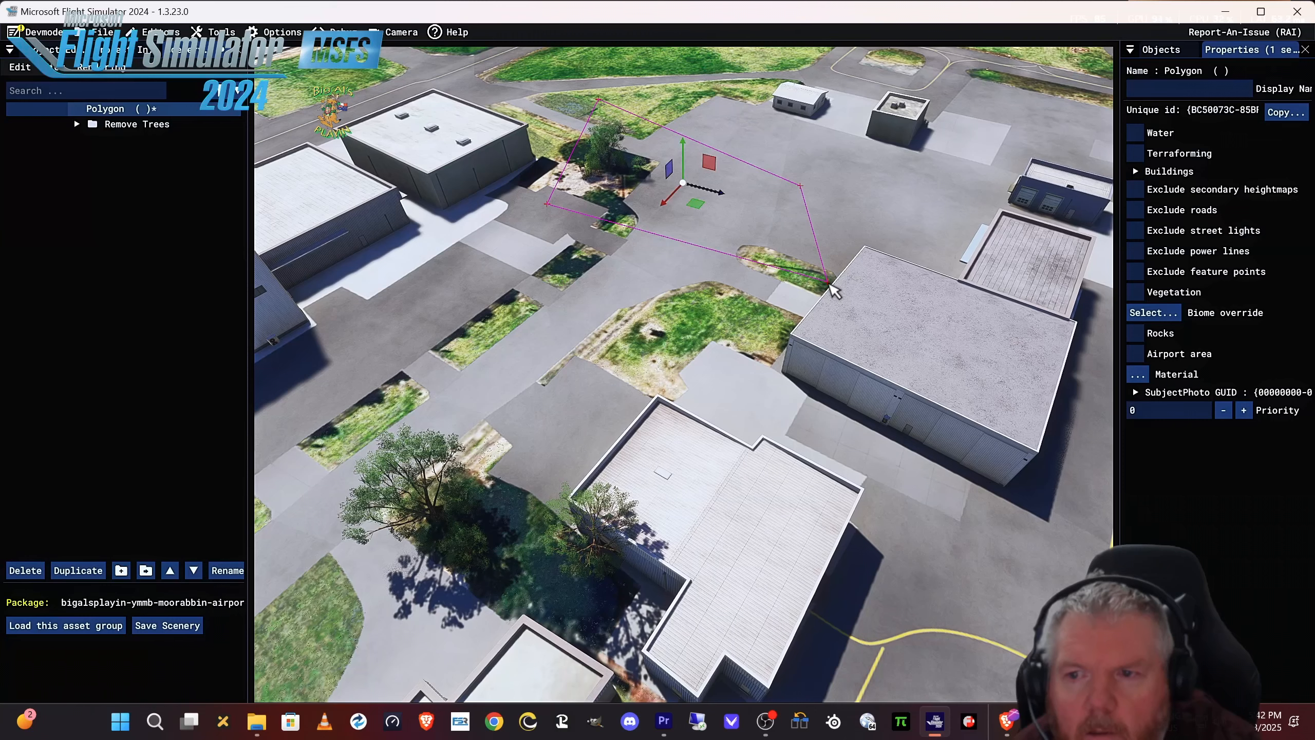
drag(826, 282, 733, 259)
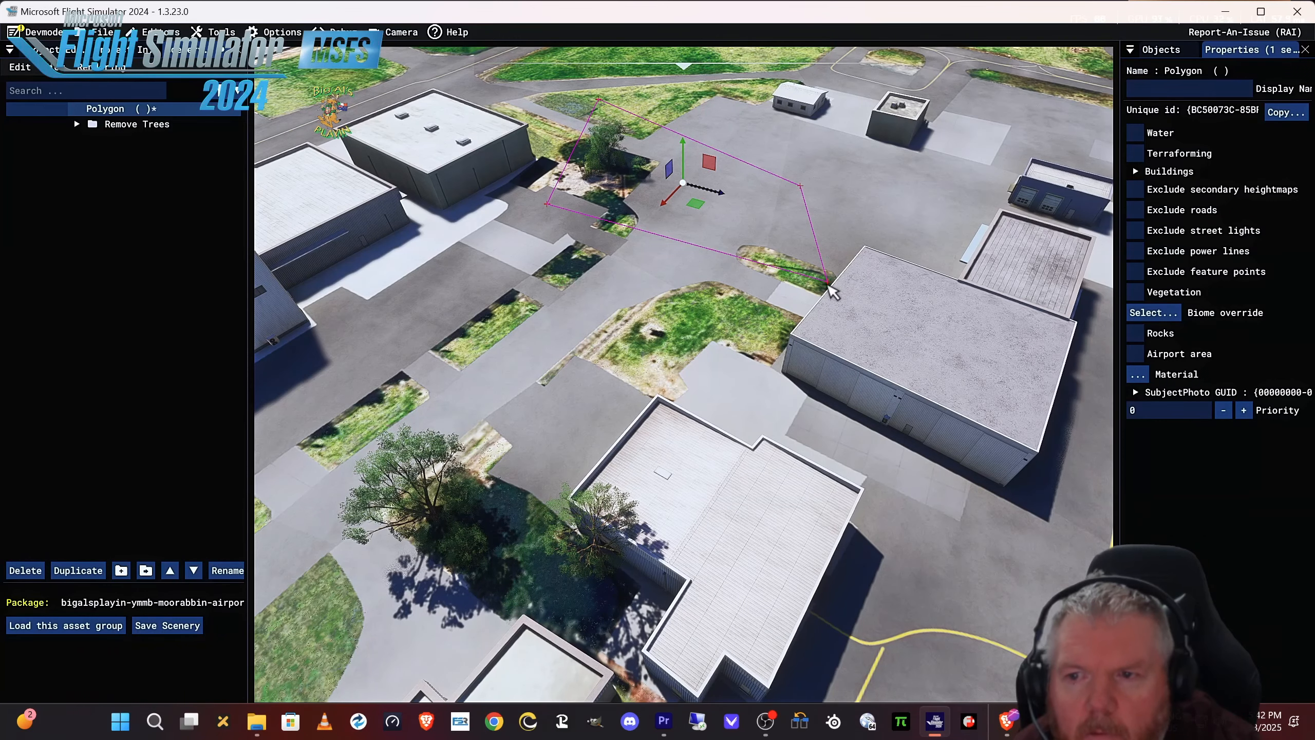
click(828, 283)
drag(833, 290, 615, 246)
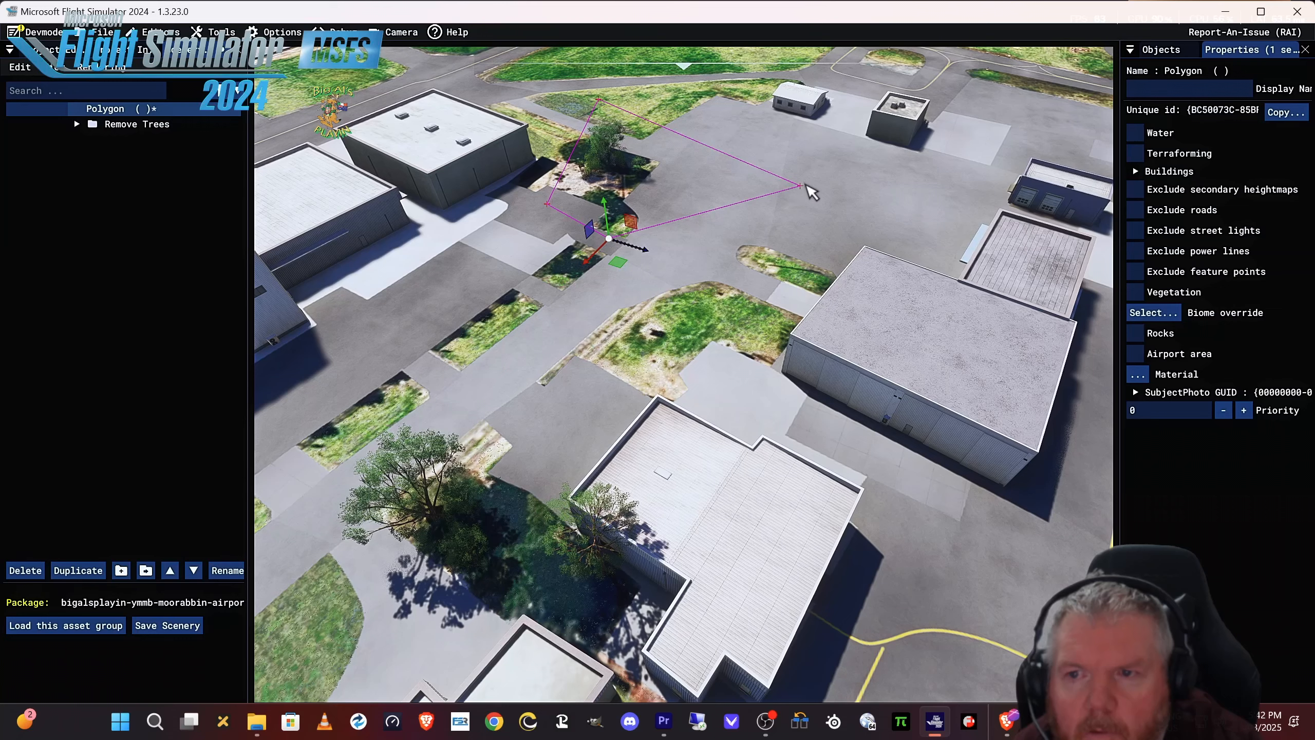
click(800, 186)
drag(715, 174, 714, 130)
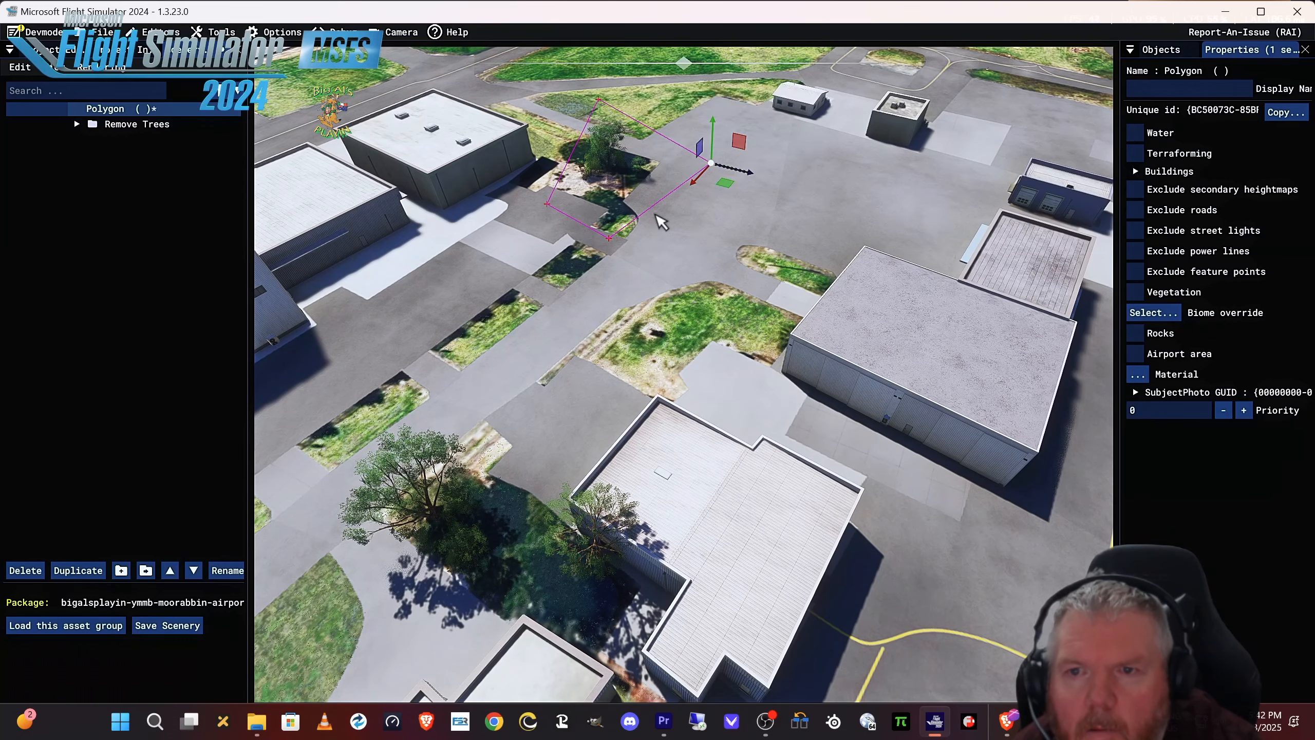
- Turn on Vegetation with Exclude for the polygon around the single tree, and turn Vegetation back off
click(656, 192)
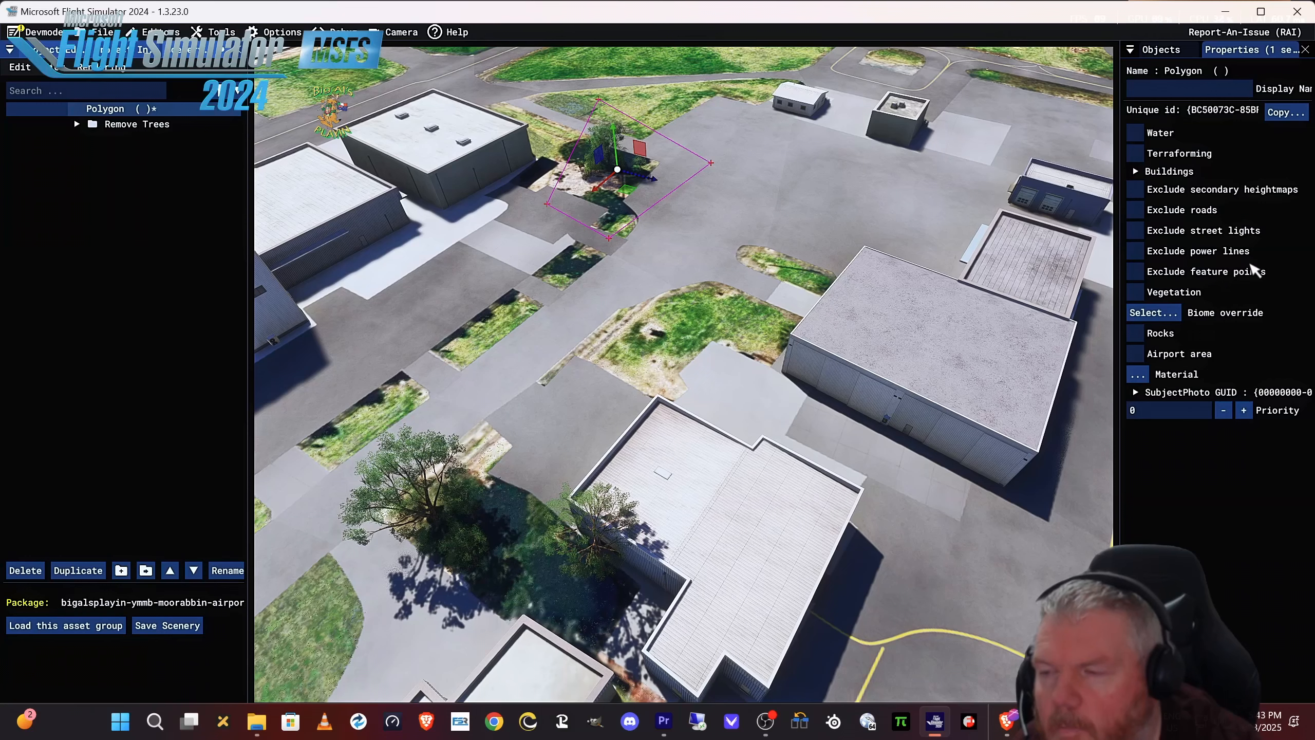
click(1135, 293)
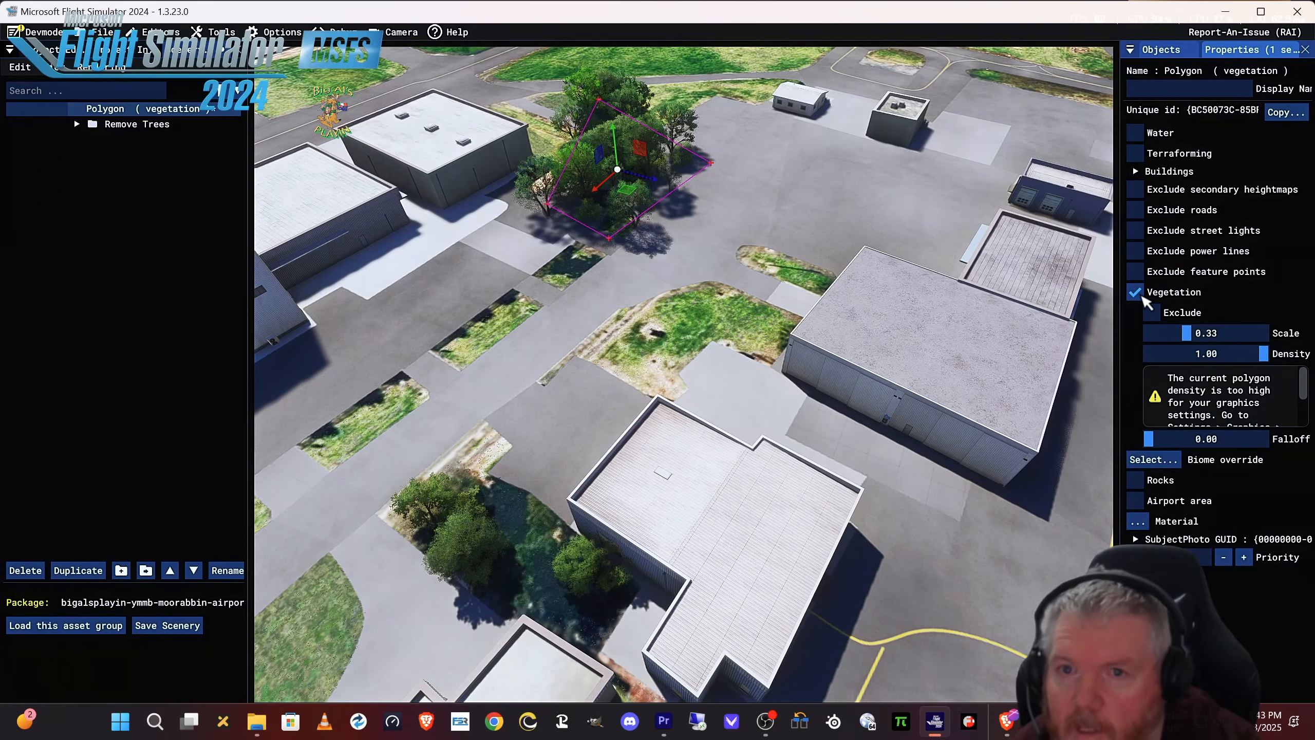
click(1153, 314)
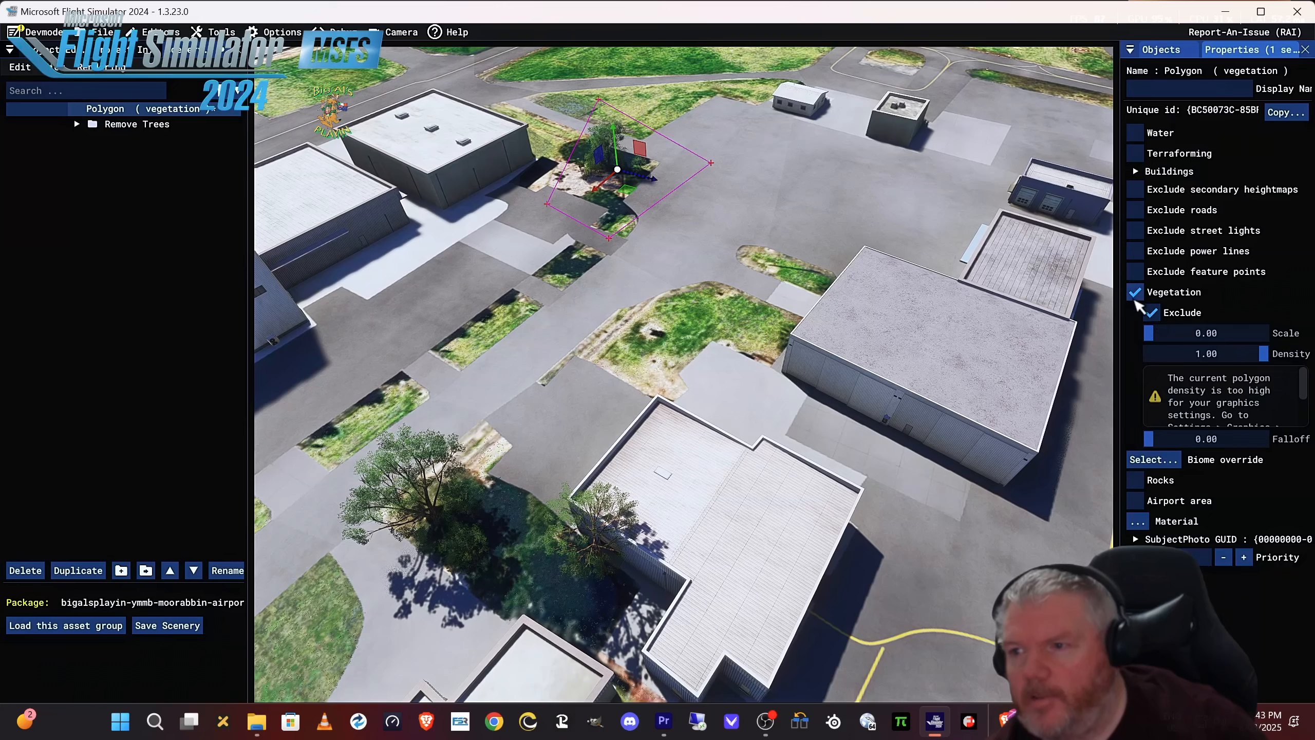
click(1135, 296)
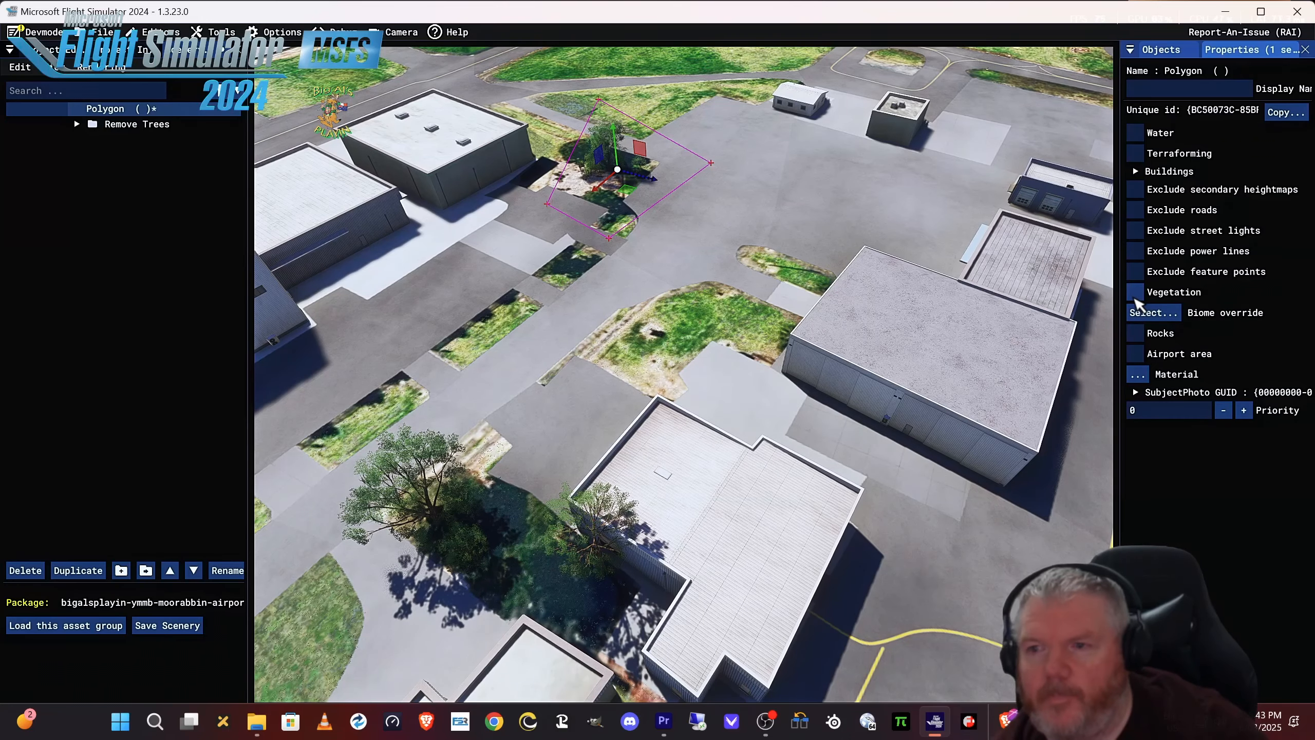
click(1135, 297)
click(1136, 298)
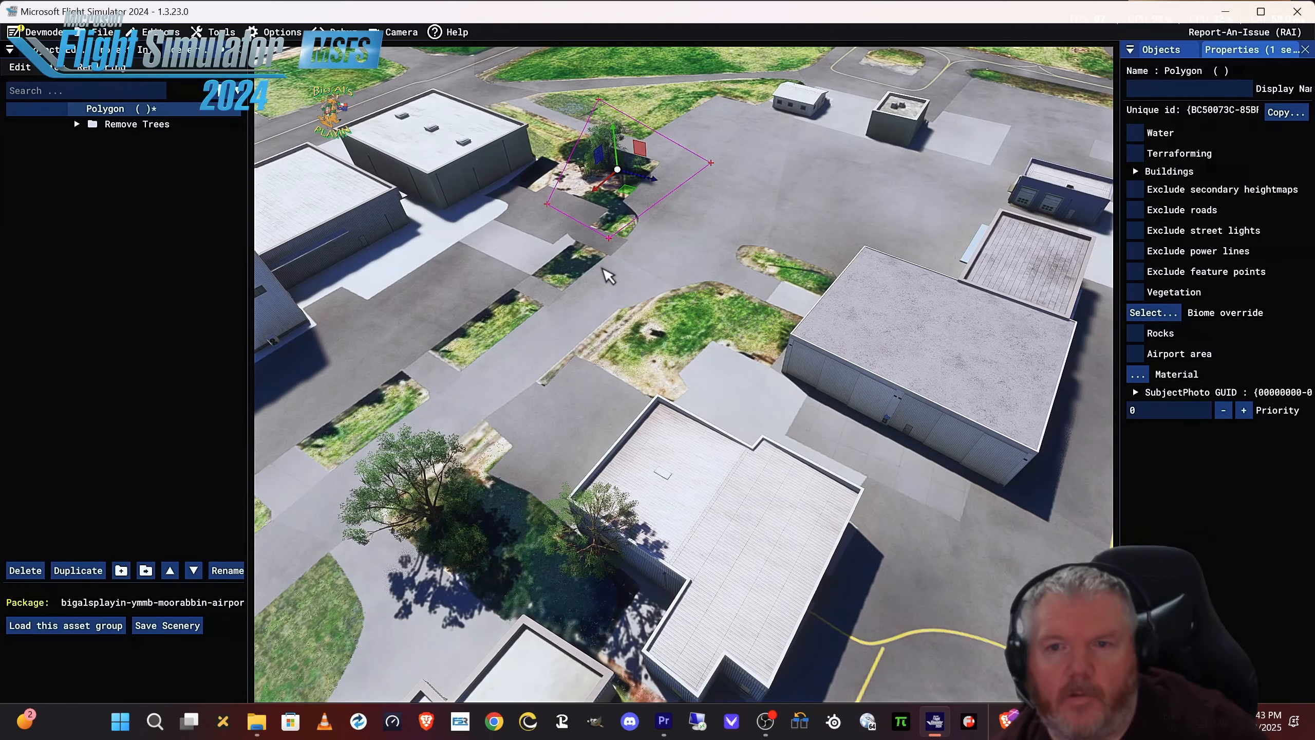
- Save the scenery and close the project, agreeing to build the outdated packages
click(175, 630)
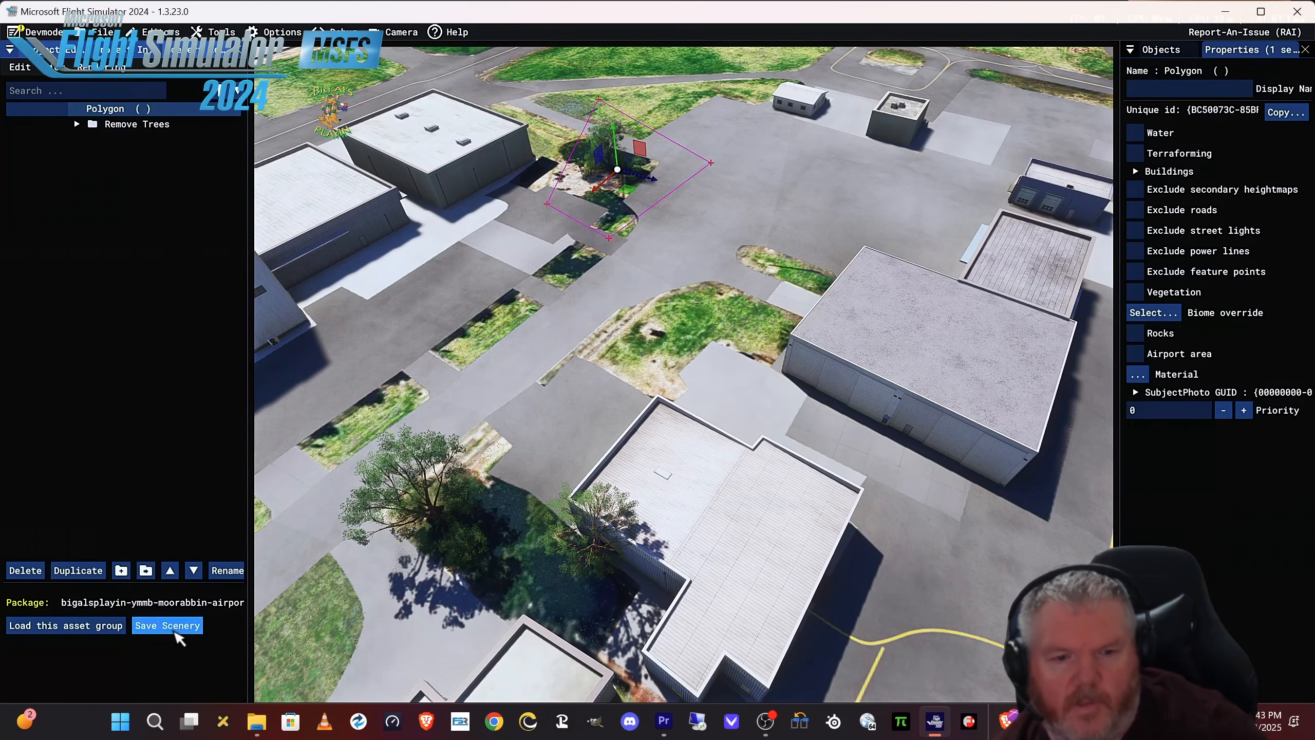
click(167, 626)
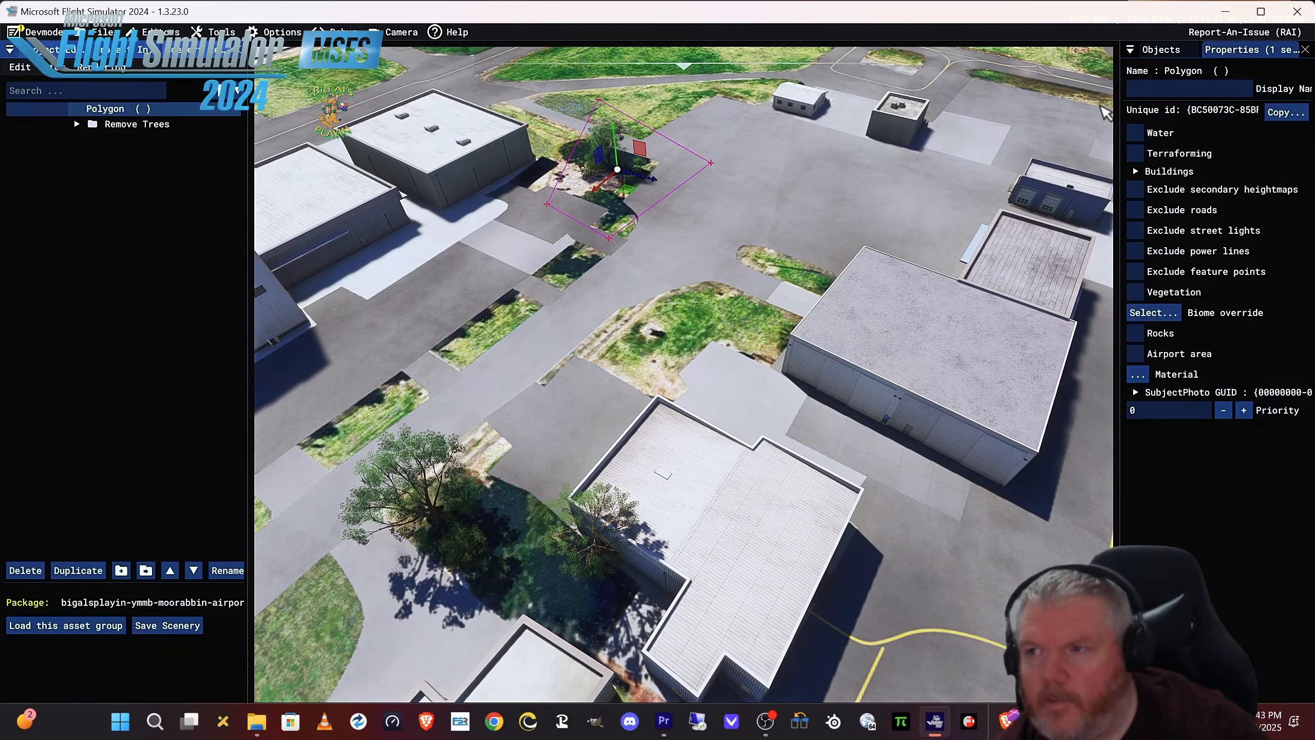
click(1155, 51)
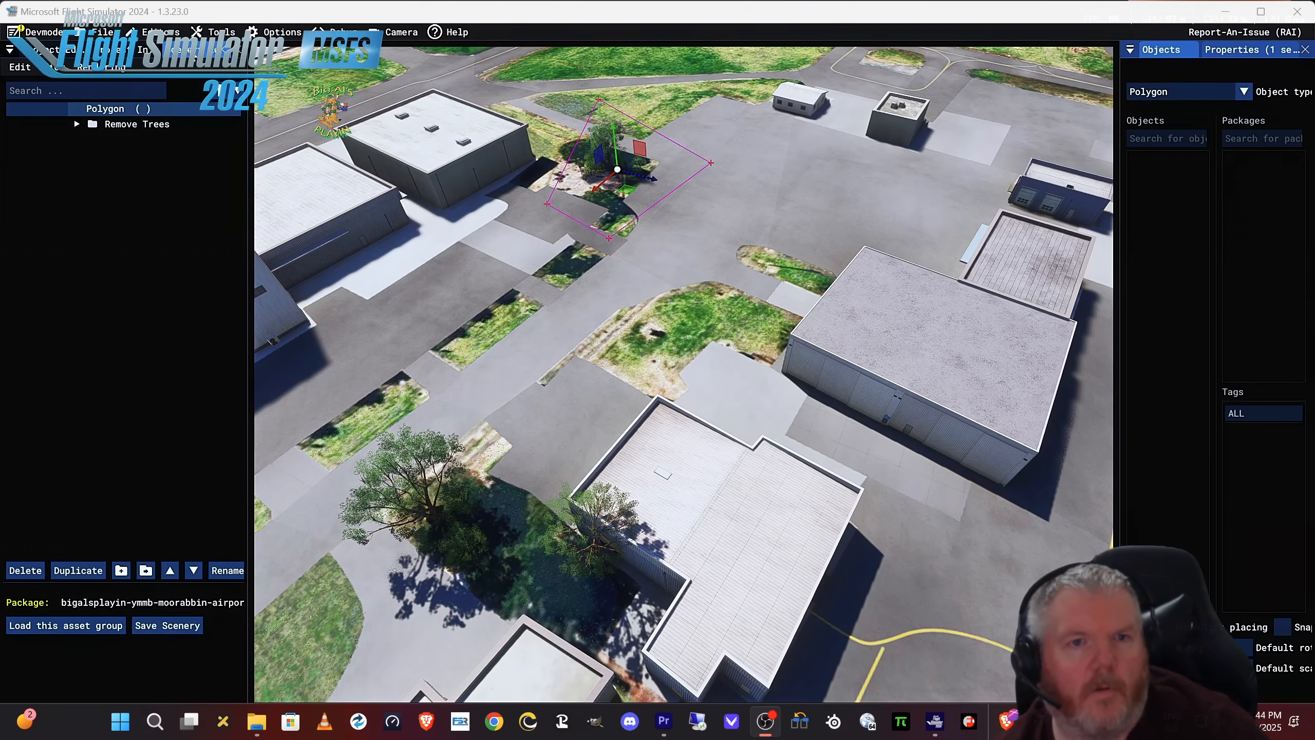
click(165, 625)
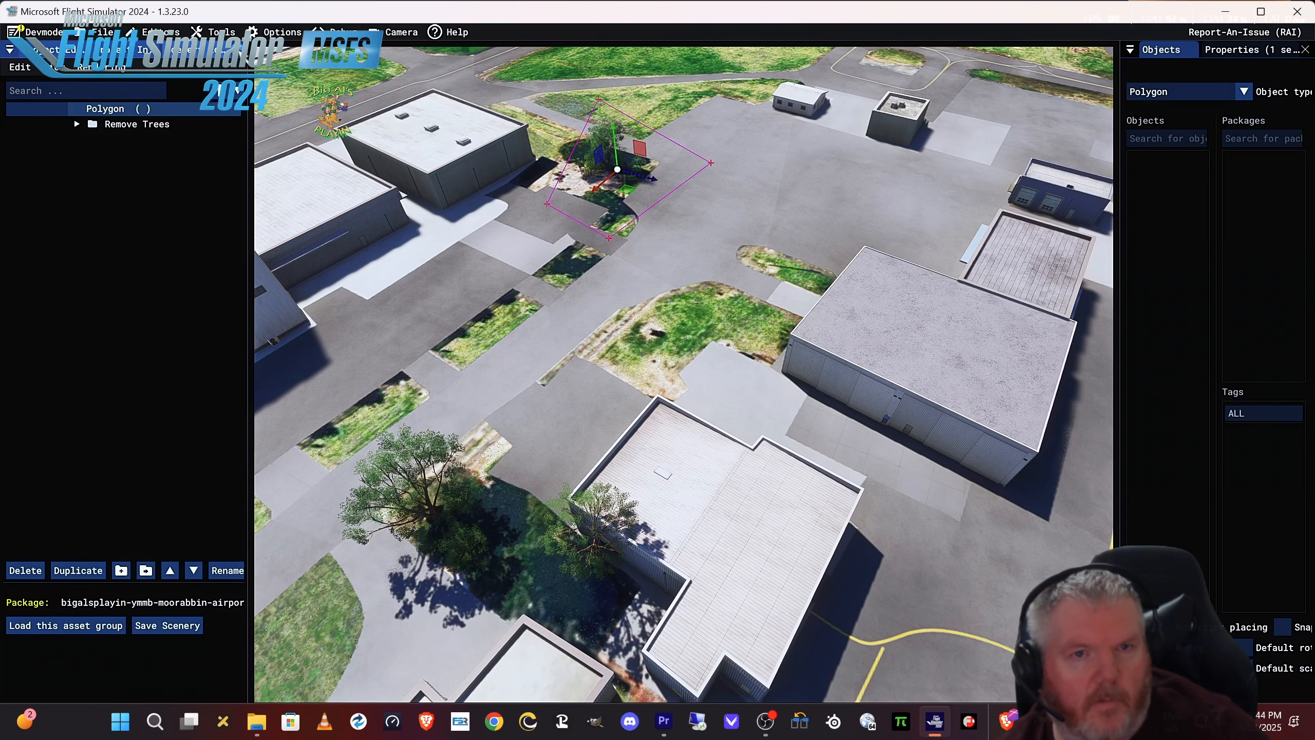
click(239, 50)
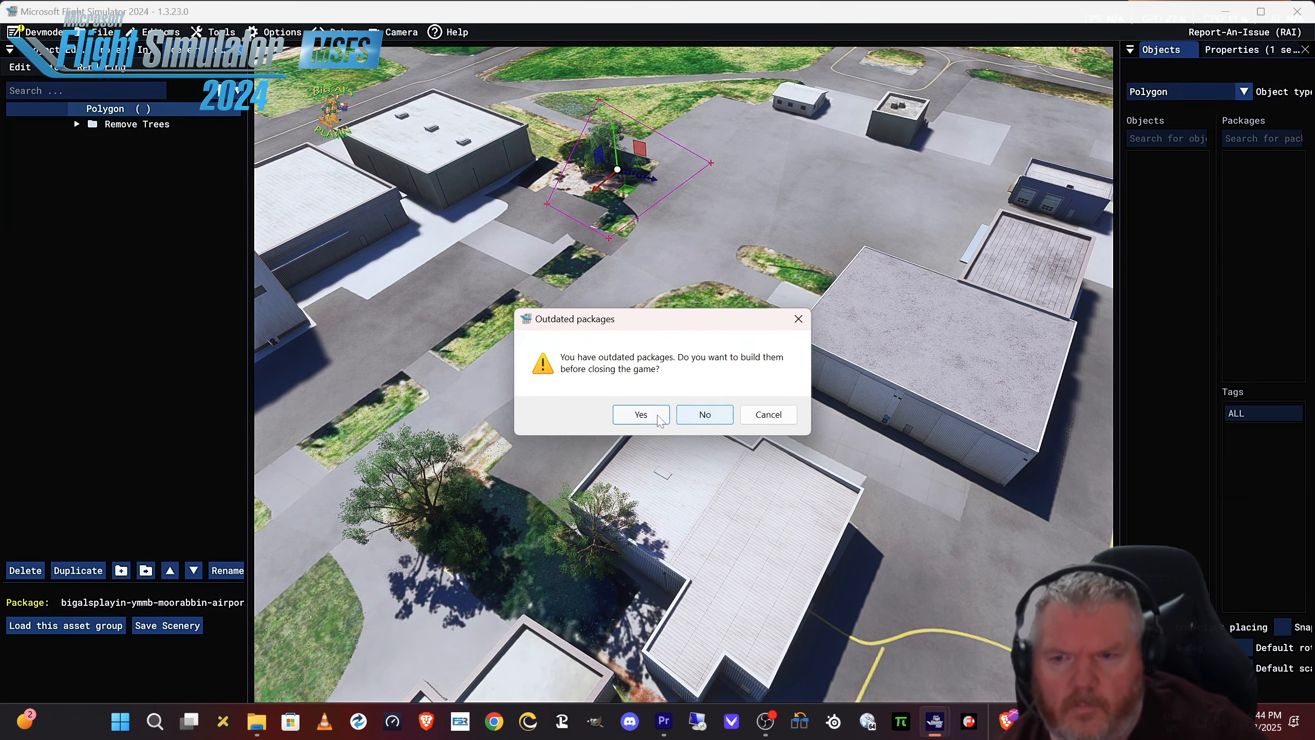
click(641, 414)
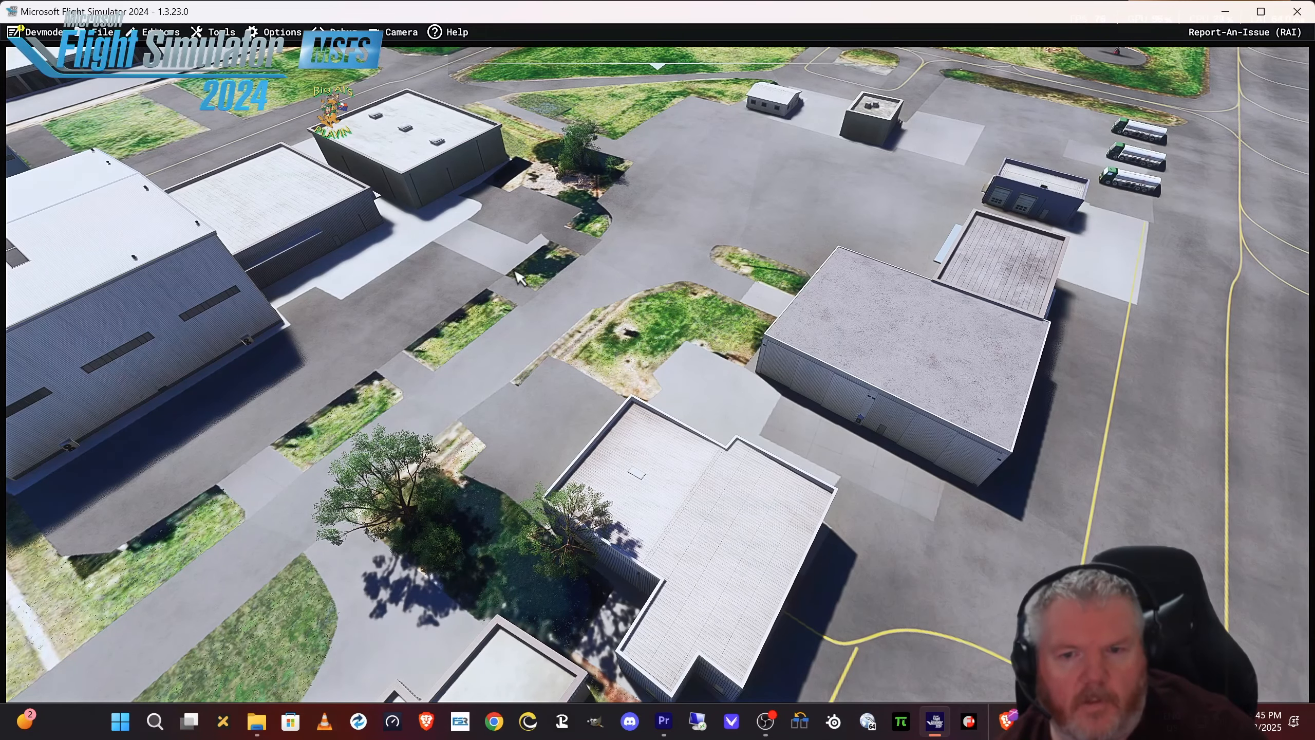
- Reopen the recent project YBBM-Moorabbin-Airport.xml
click(98, 33)
mouse_move(110, 85)
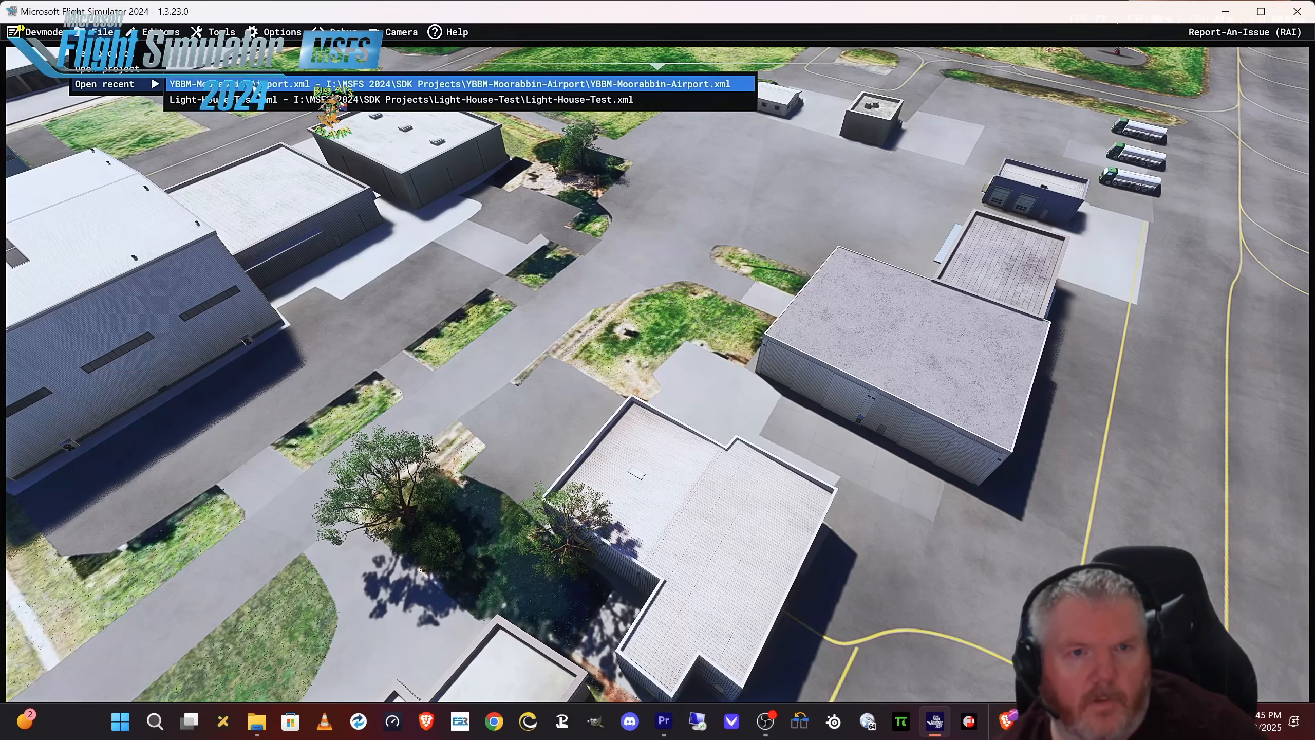
click(393, 84)
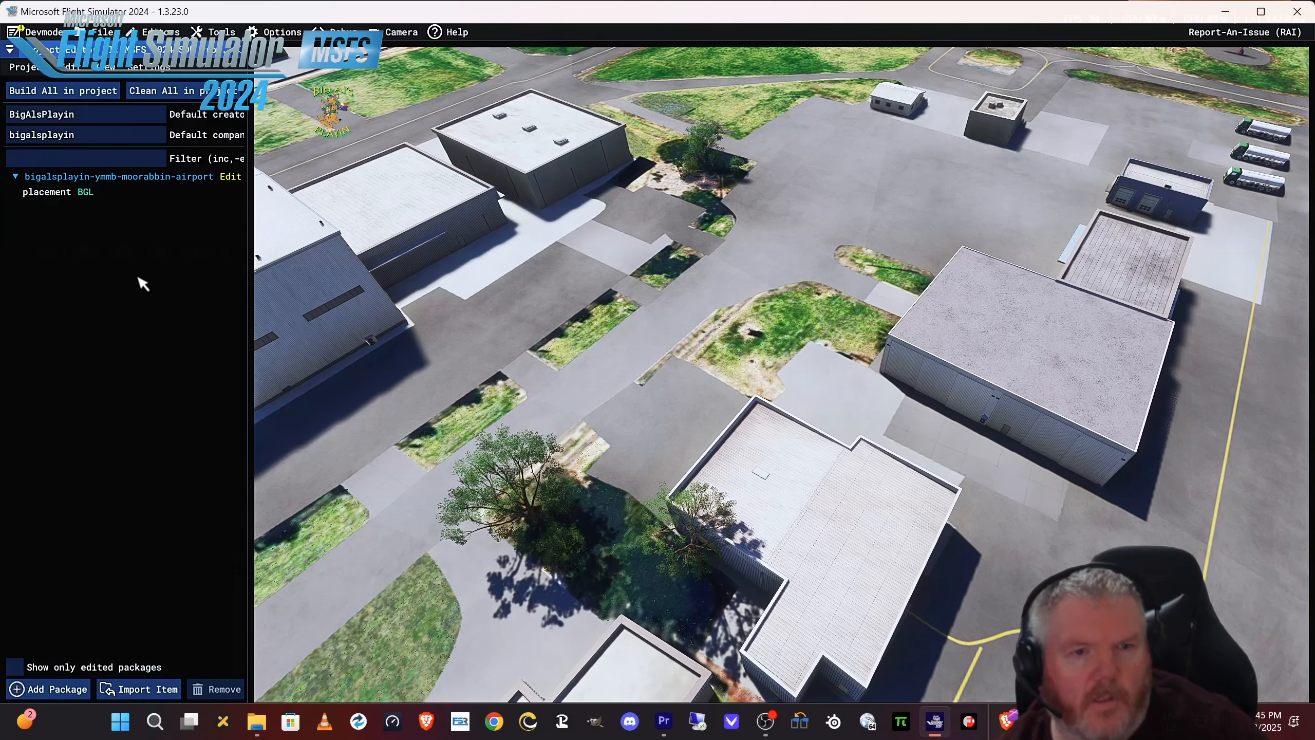
- Load the placement BGL asset group of the bigalsplayin-ymmb-moorabbin-airport package into the scenery editor and close the Material Editor
click(78, 194)
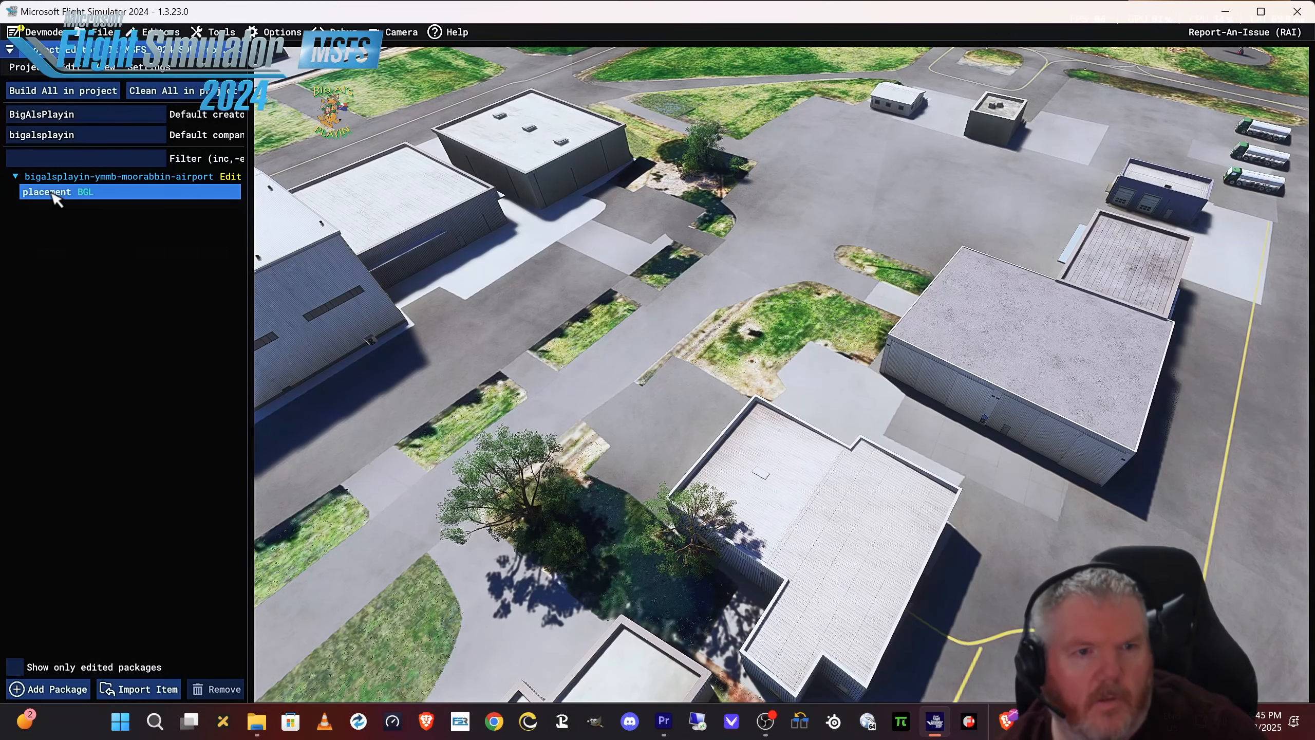
click(58, 192)
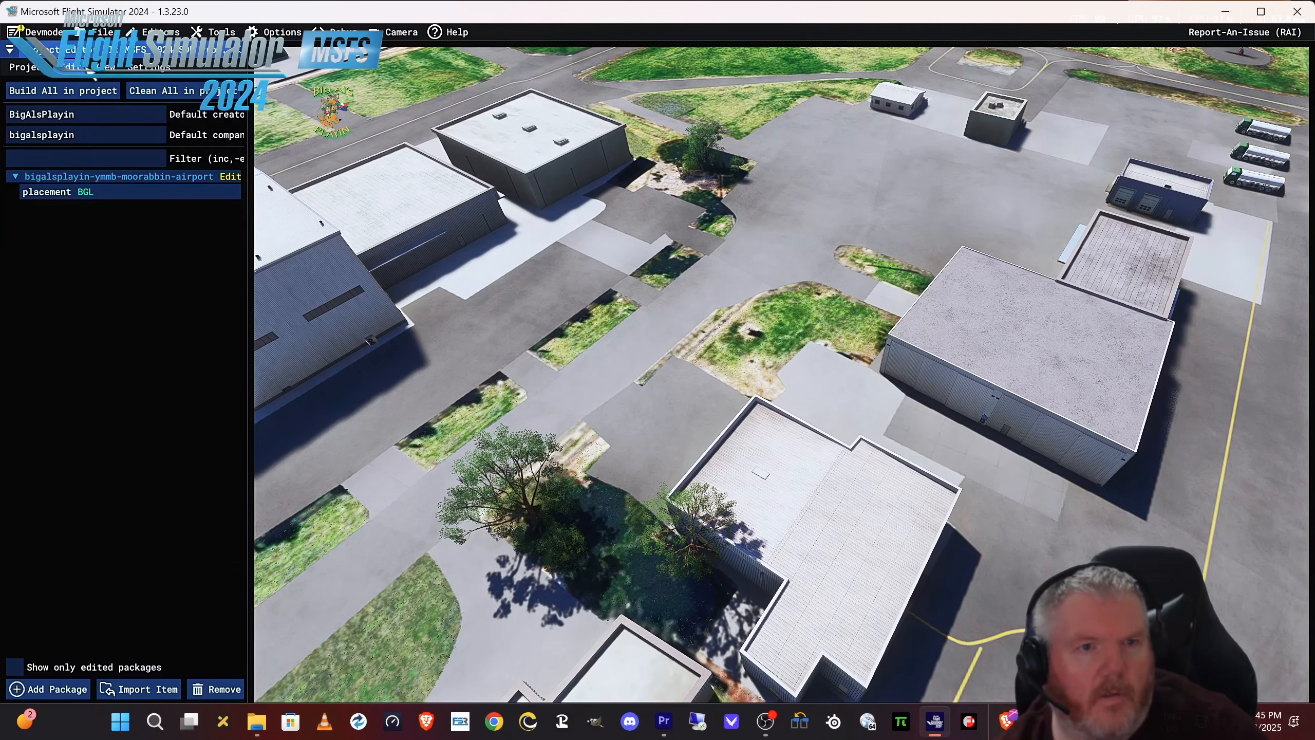
click(103, 67)
click(115, 87)
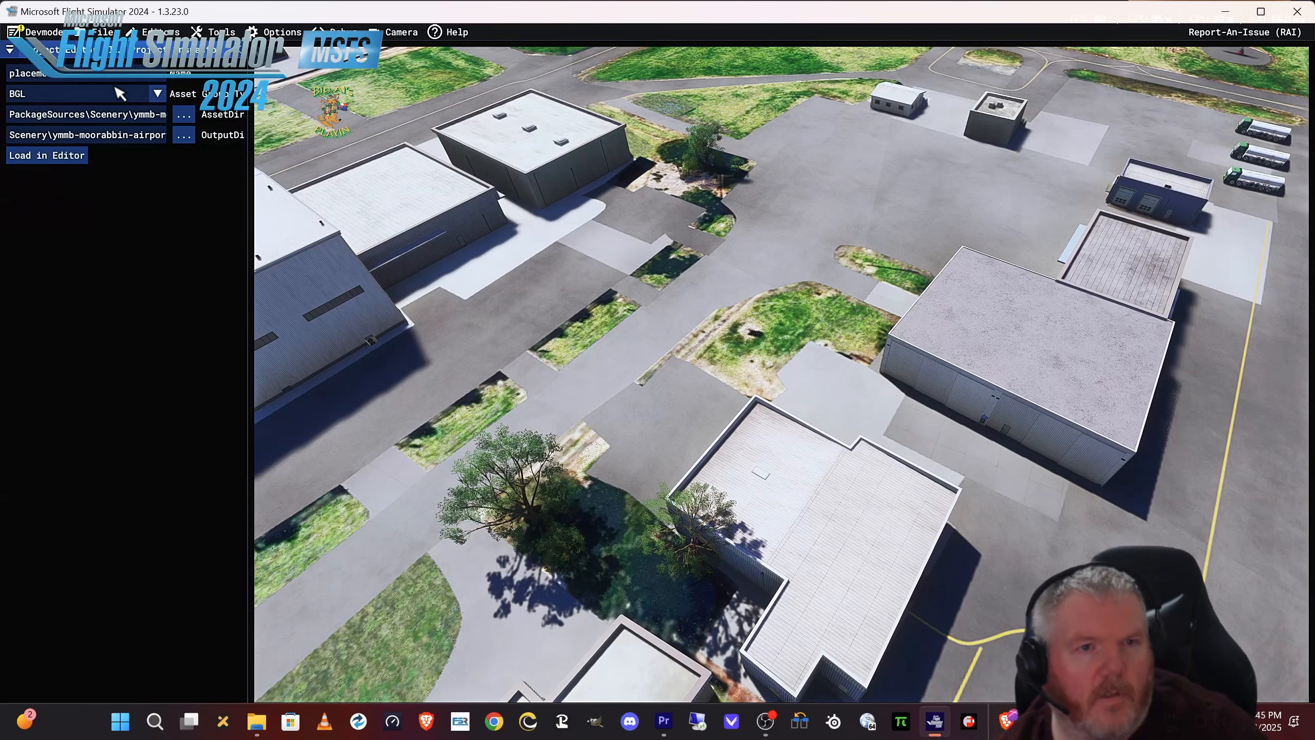
click(60, 159)
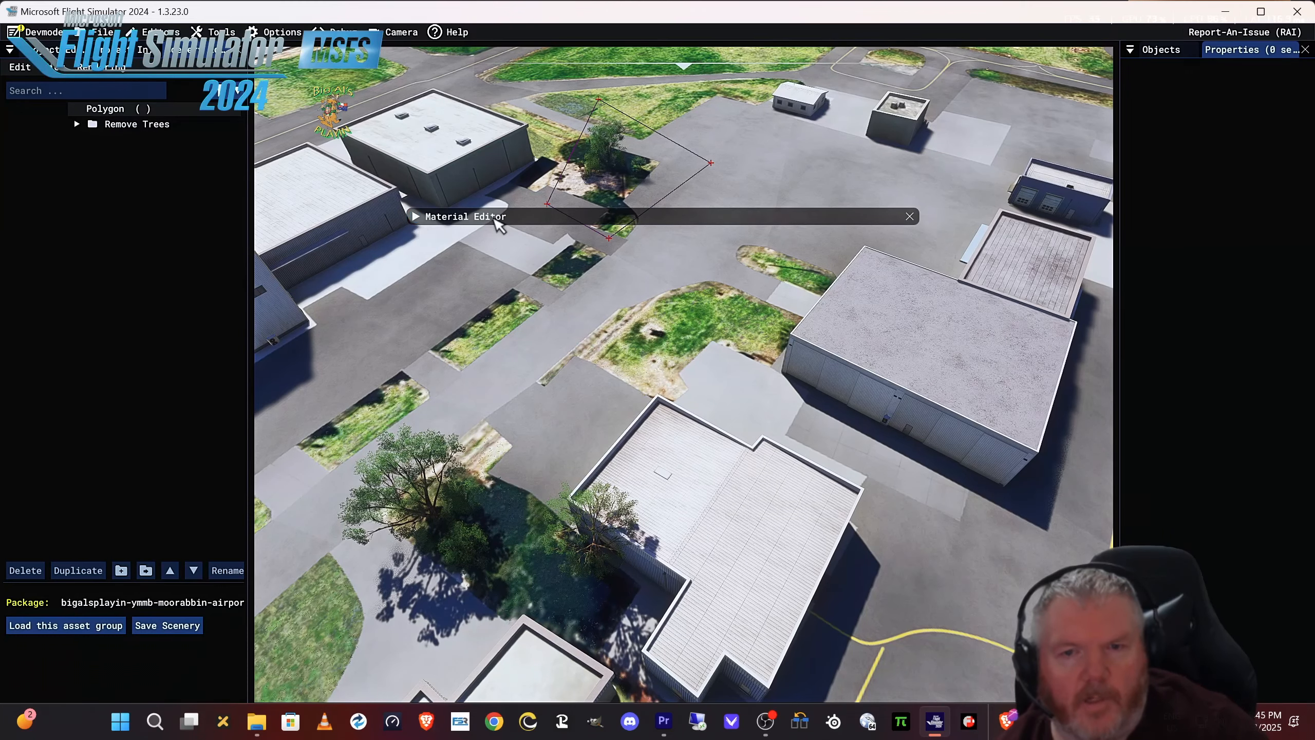
click(415, 217)
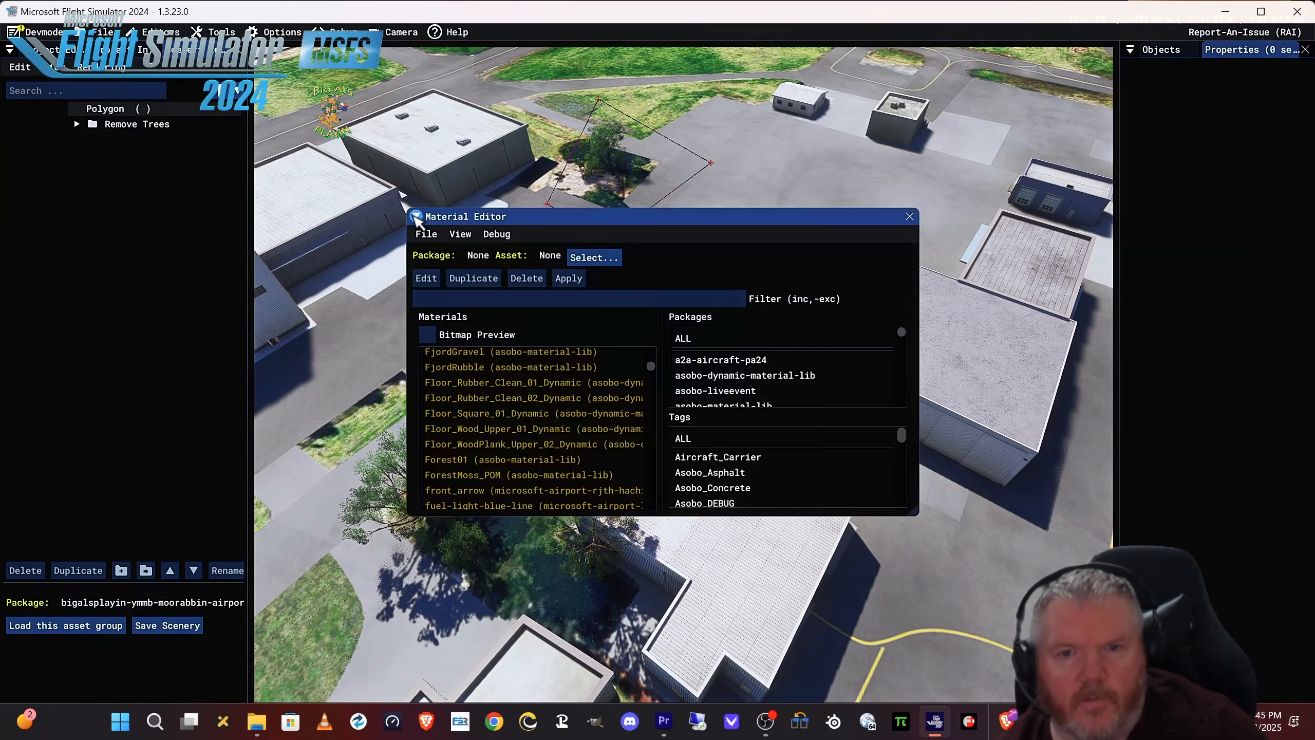
click(909, 217)
- Inspect the unnamed polygon's properties and the contents of the Remove Trees folder
click(128, 111)
click(129, 125)
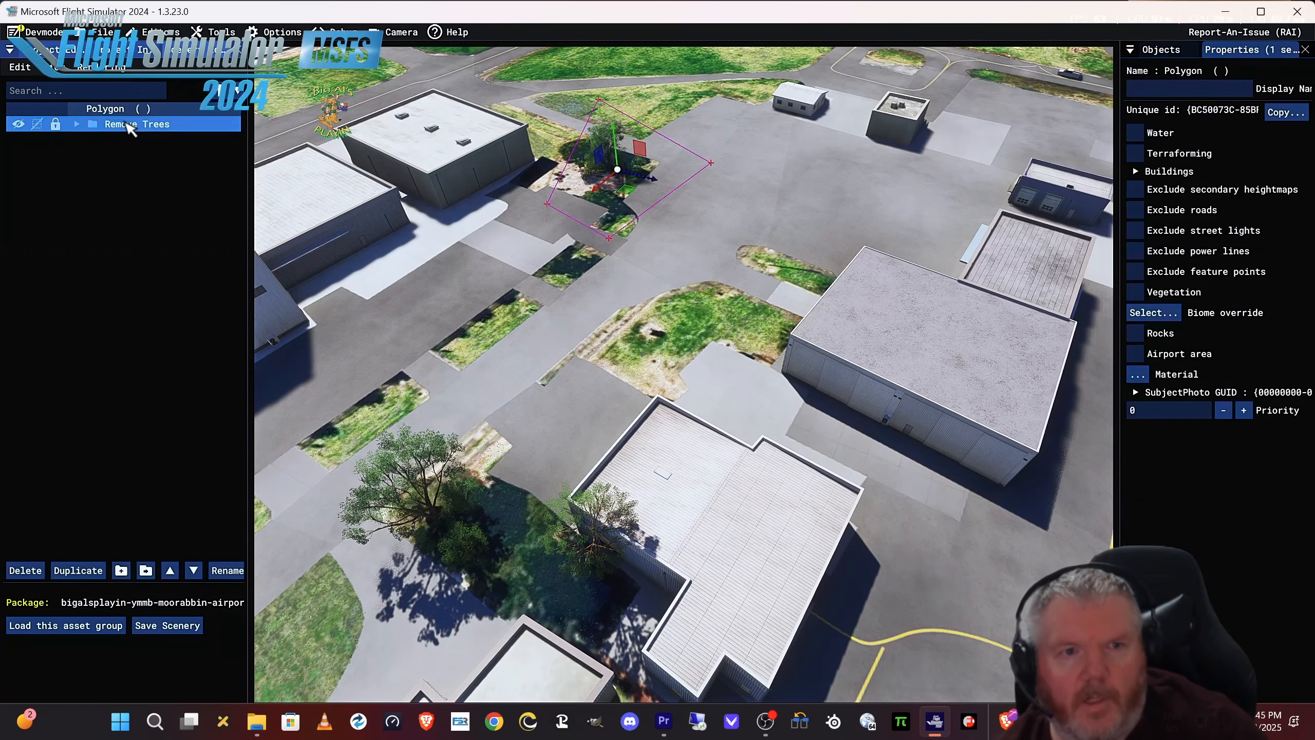
click(78, 125)
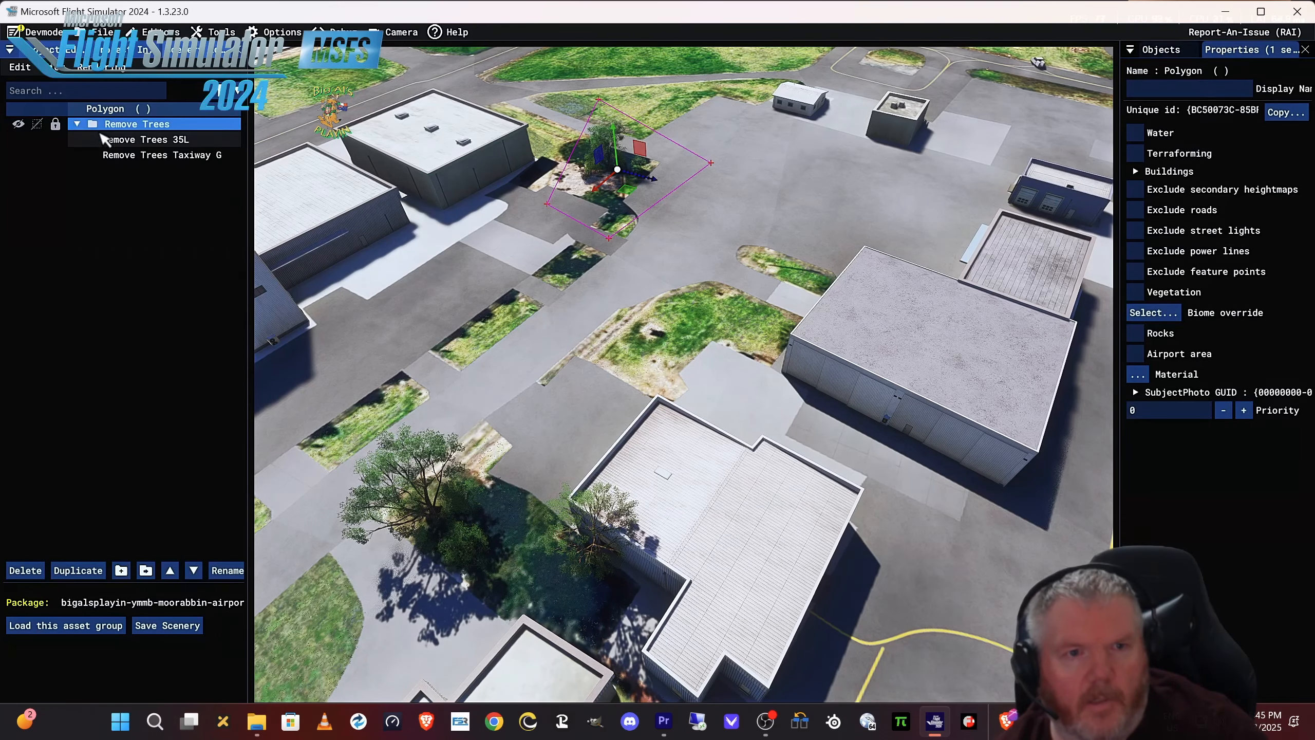
click(78, 125)
click(78, 116)
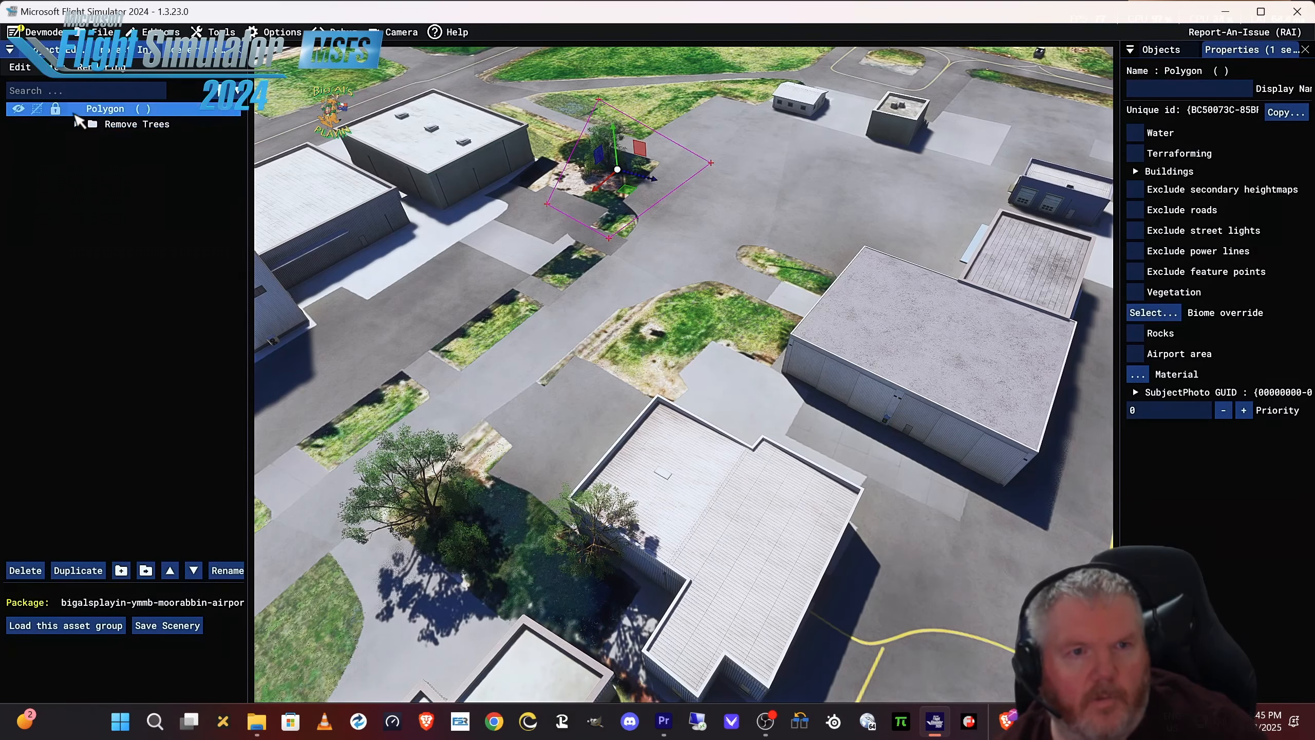
click(78, 125)
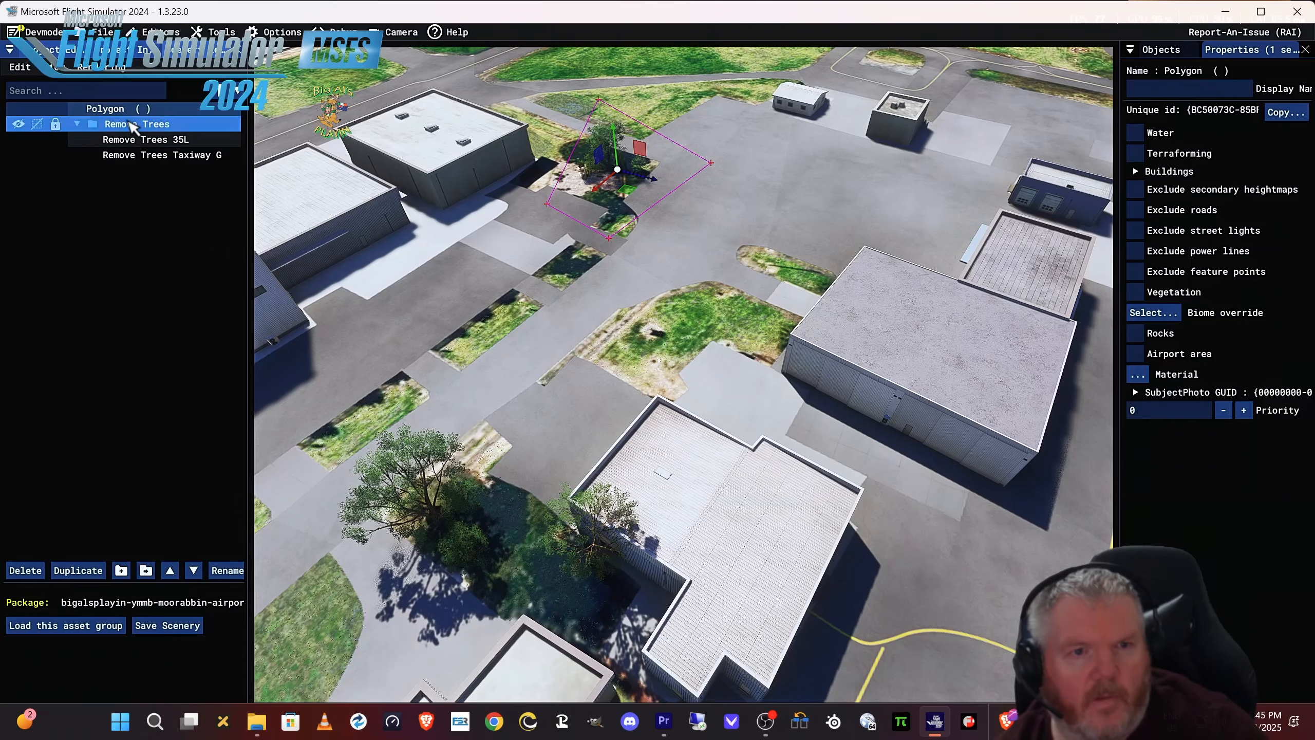
click(87, 124)
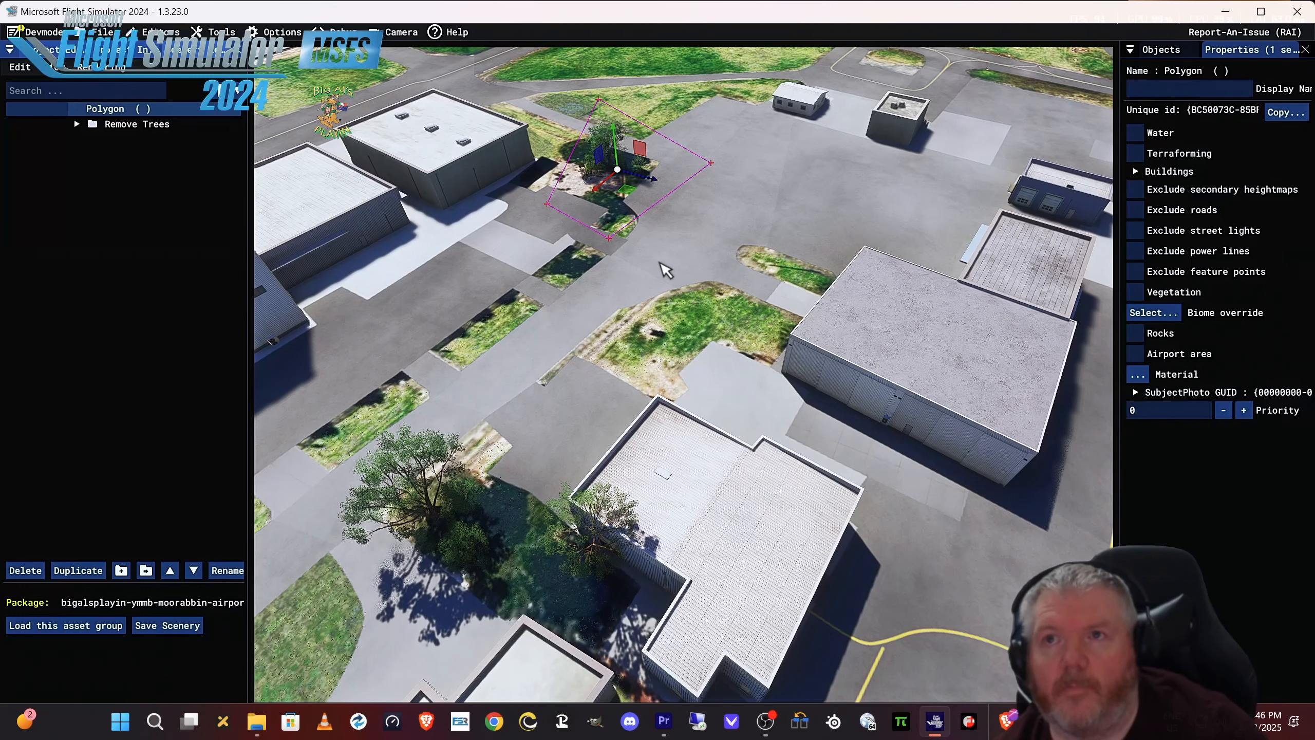
right_click(693, 263)
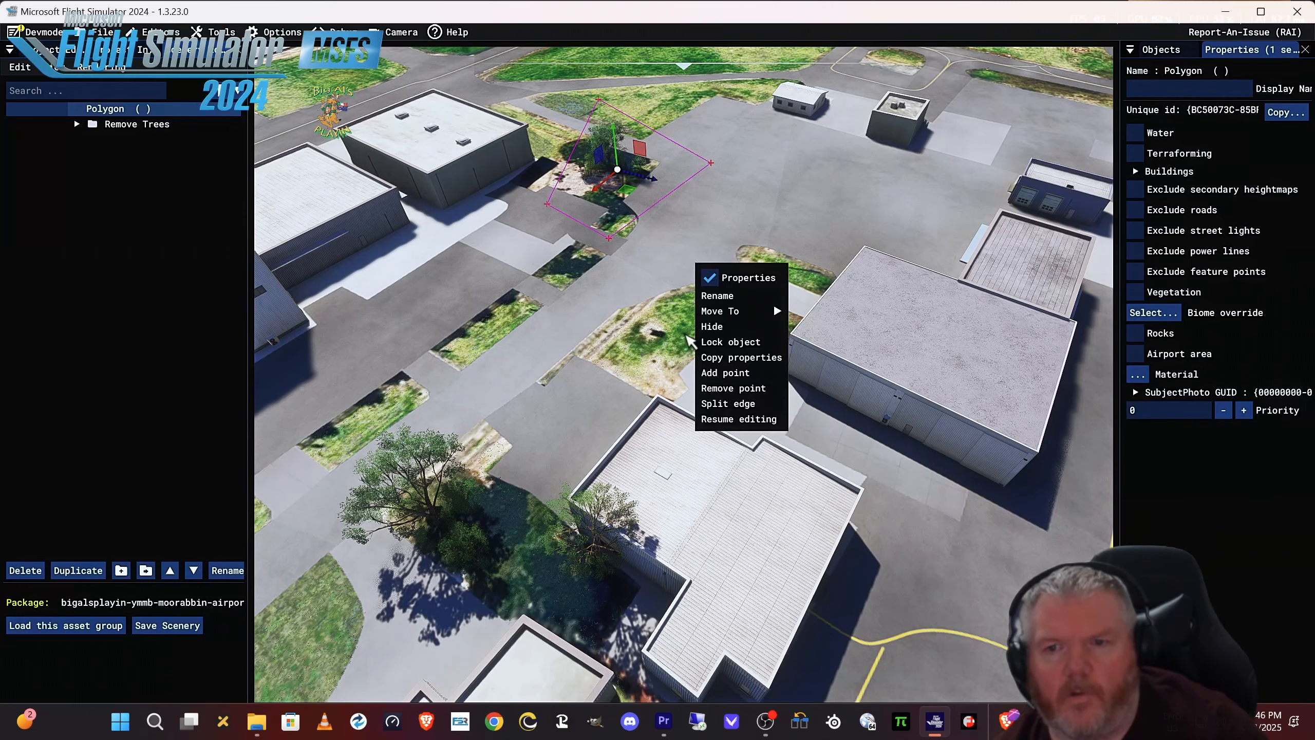
click(616, 315)
click(652, 272)
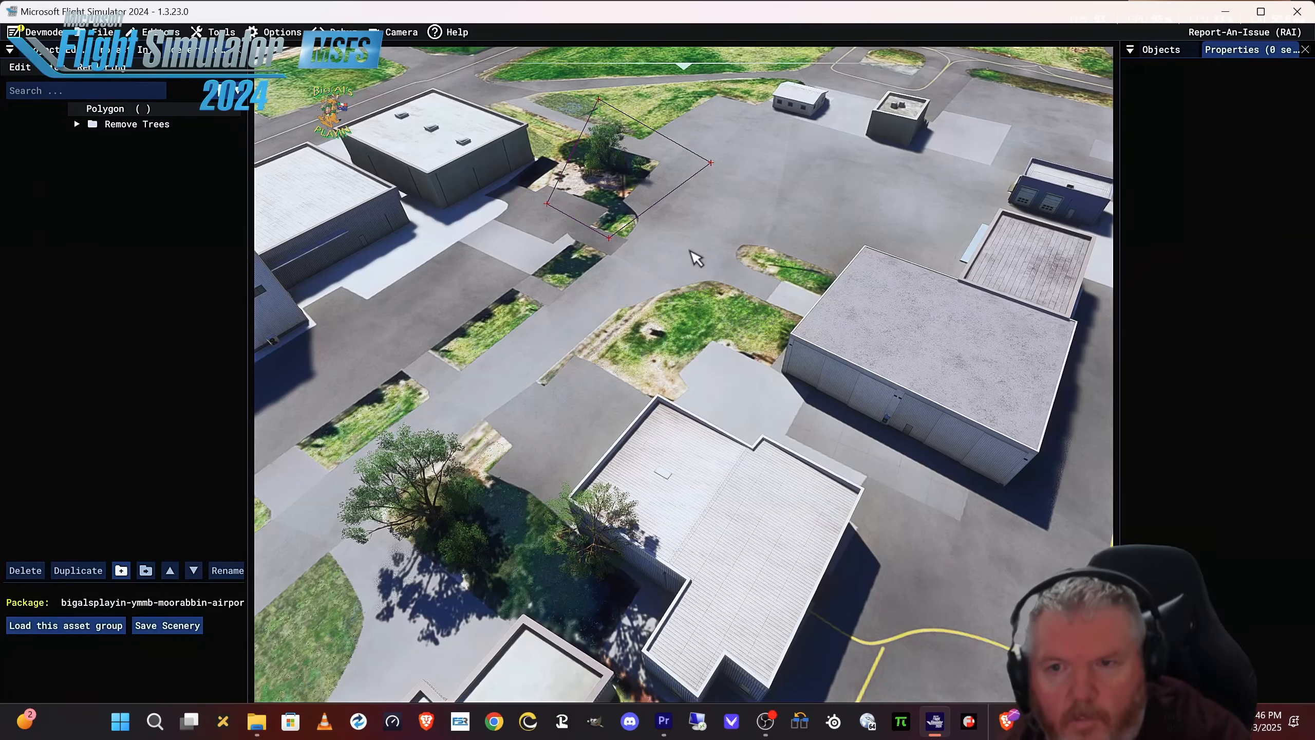
middle_drag(691, 251, 781, 131)
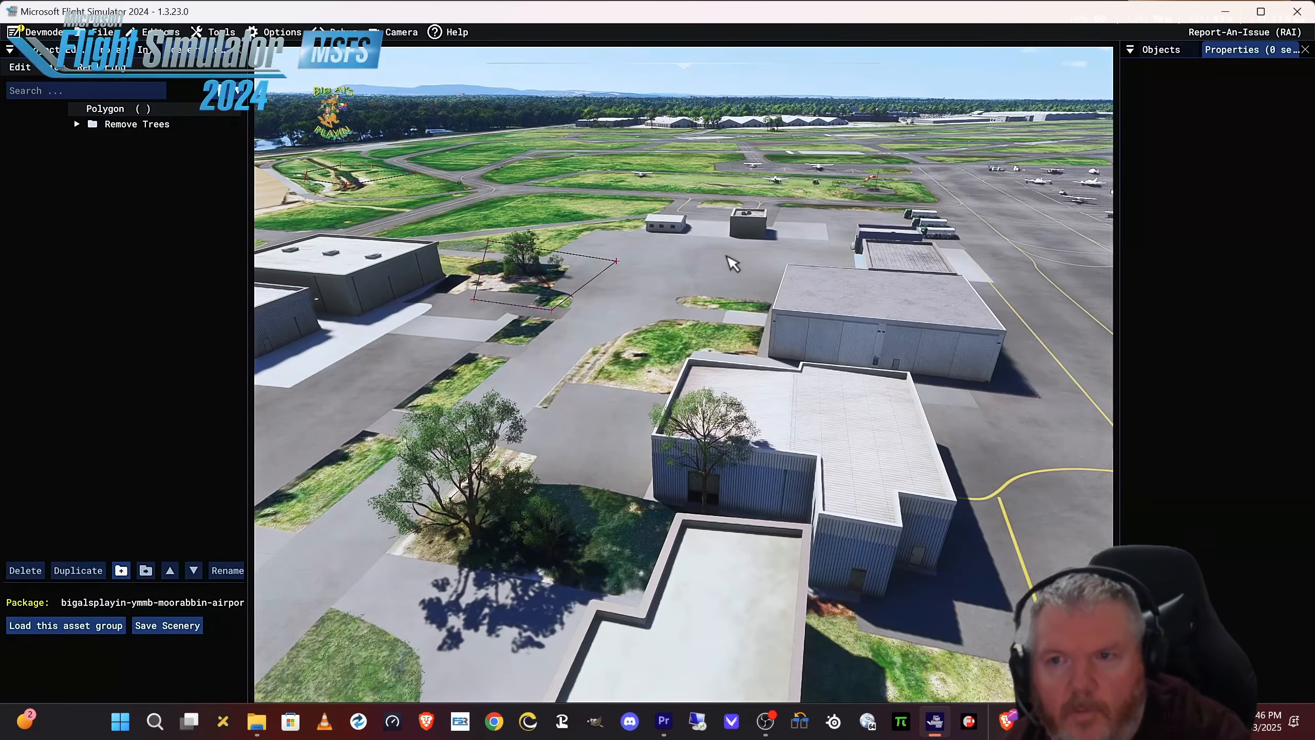
middle_drag(726, 254, 585, 317)
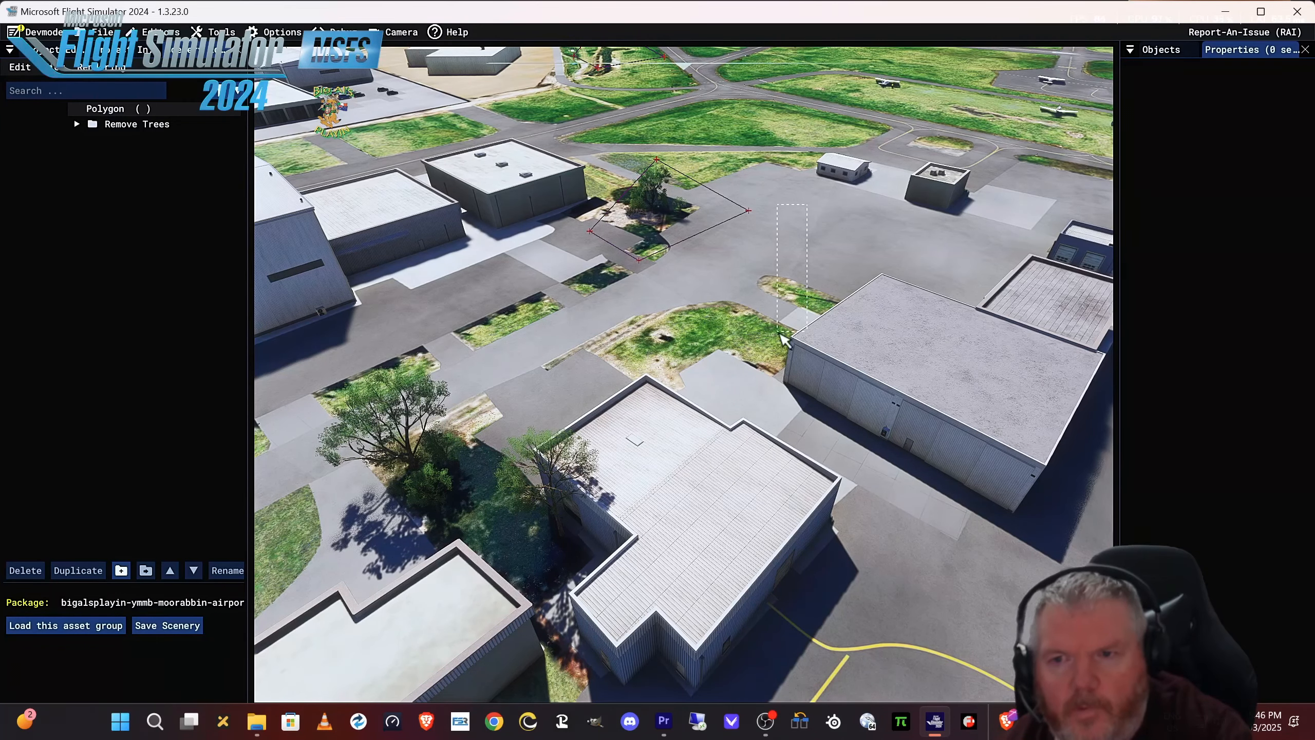
right_drag(789, 265, 864, 159)
right_drag(771, 225, 766, 254)
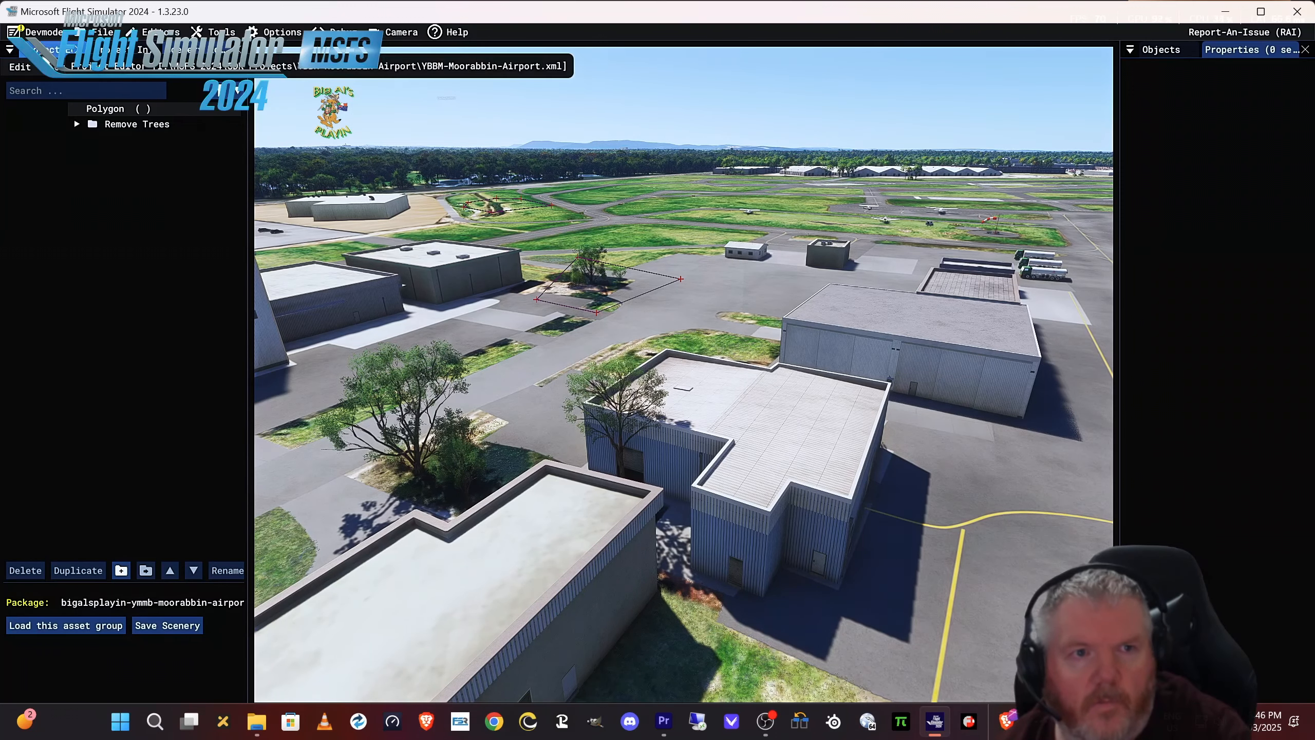
- Build all packages in the project and review the final PackageBuilder entries in the console
click(50, 50)
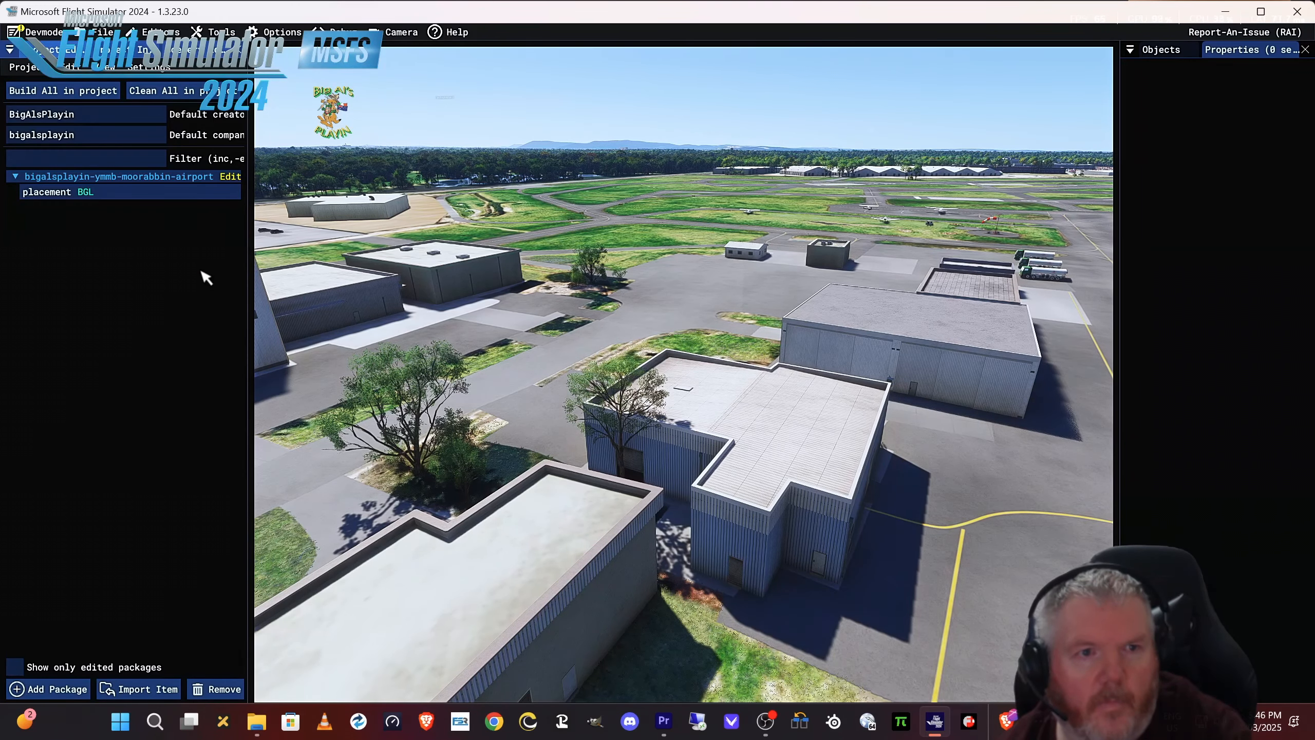
click(60, 92)
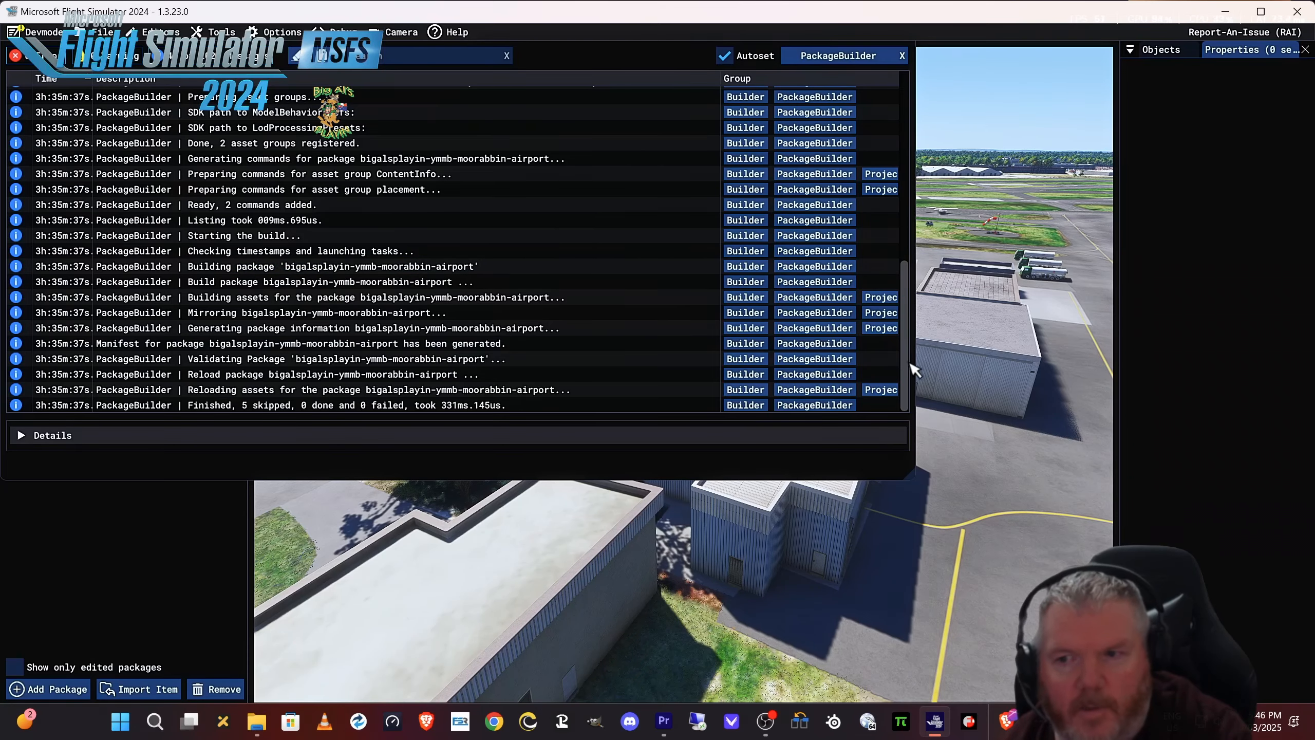
drag(912, 340, 919, 414)
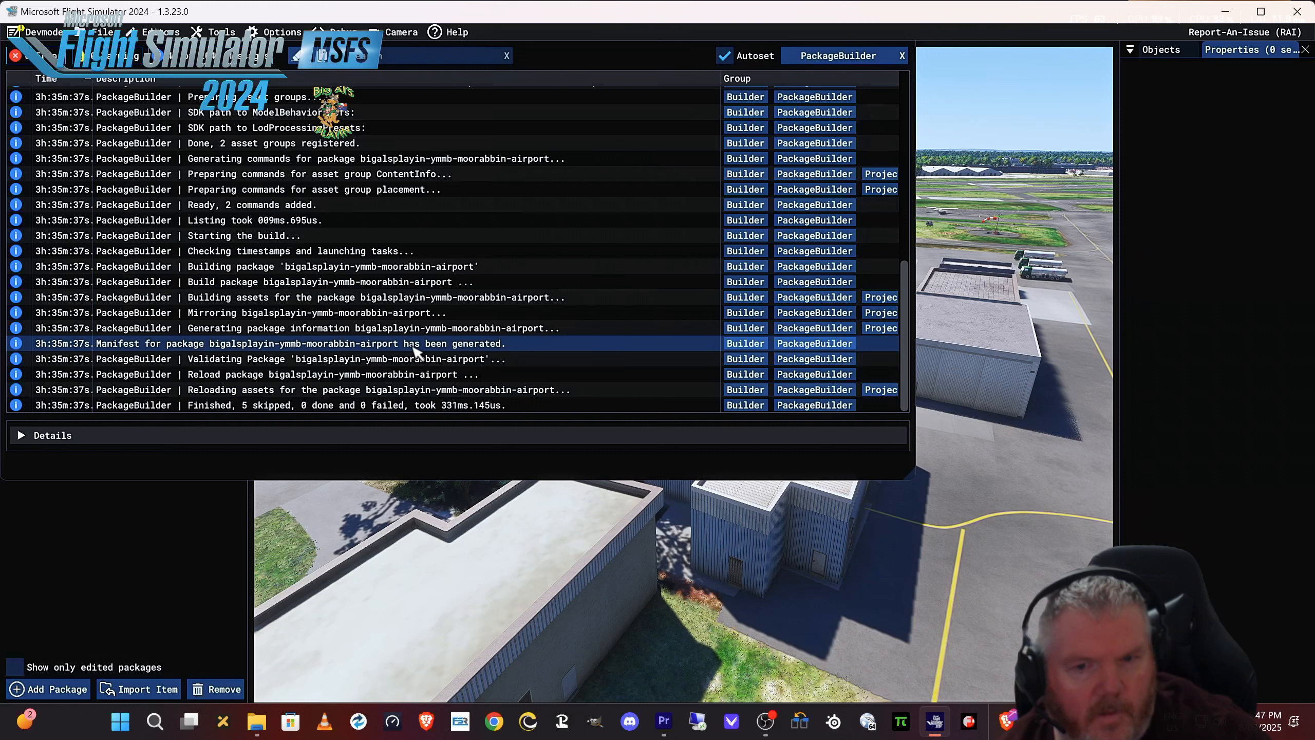
click(140, 345)
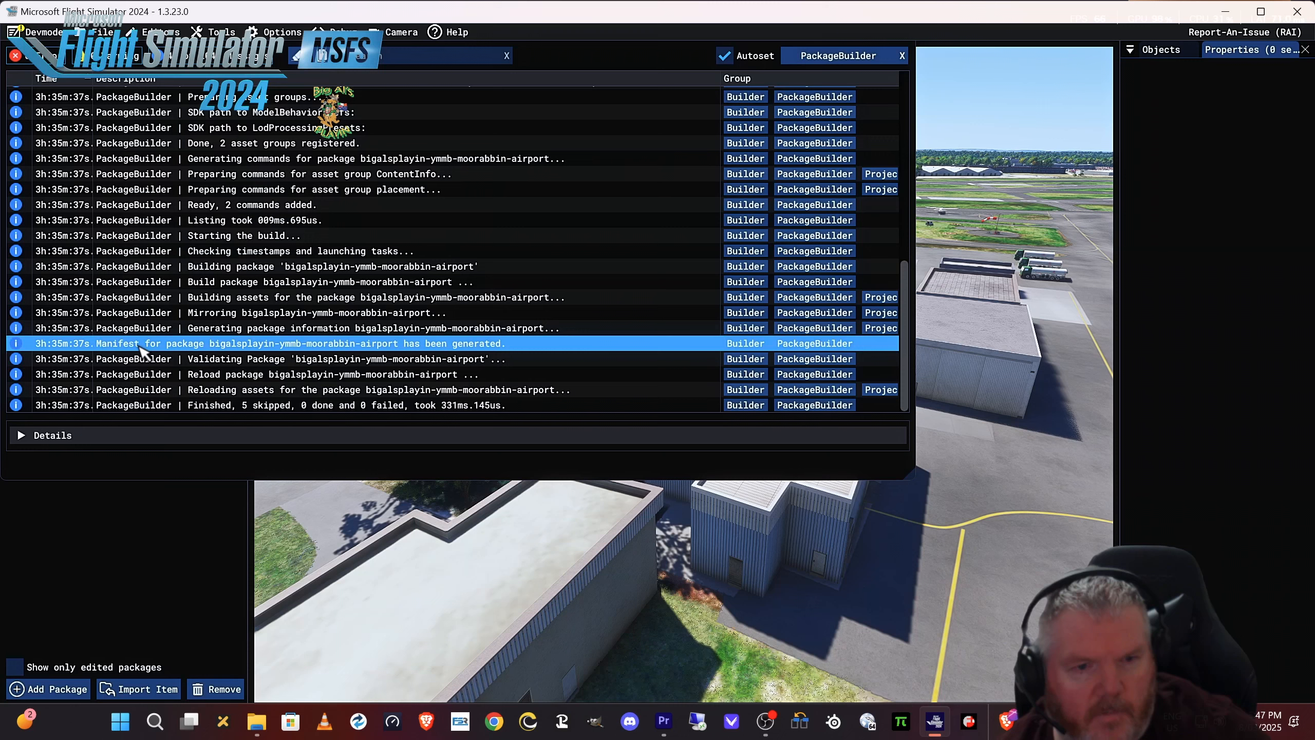
click(140, 406)
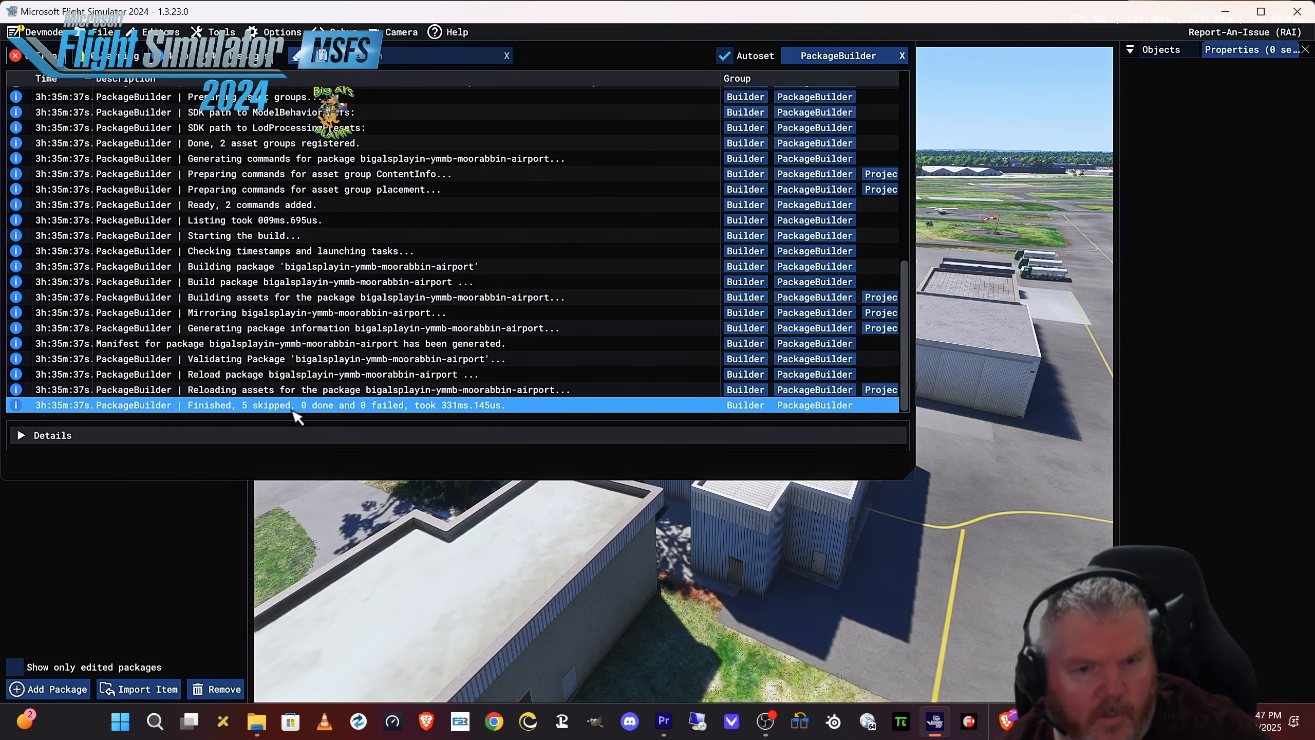